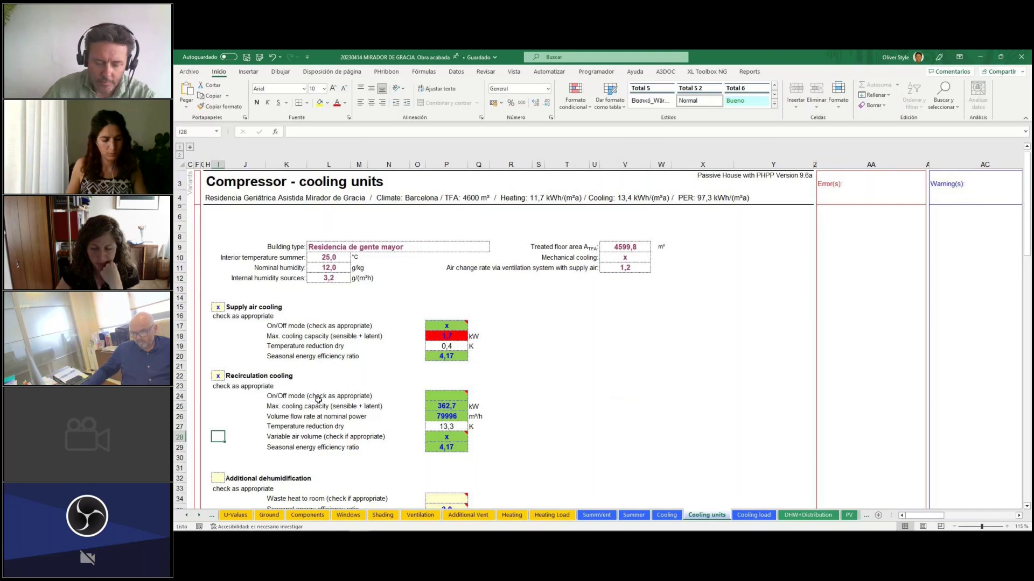
Examine the supply air cooling and recirculation cooling sections of the Cooling units sheet at a larger display size.
left_click(218, 416)
scroll(221, 415, "up", 2, "ctrl")
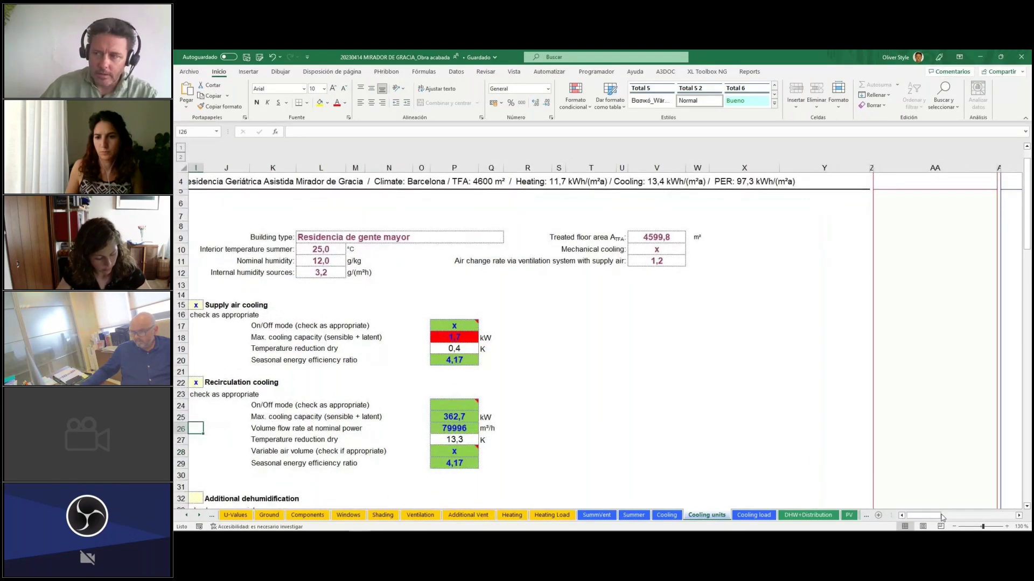
left_click(213, 249)
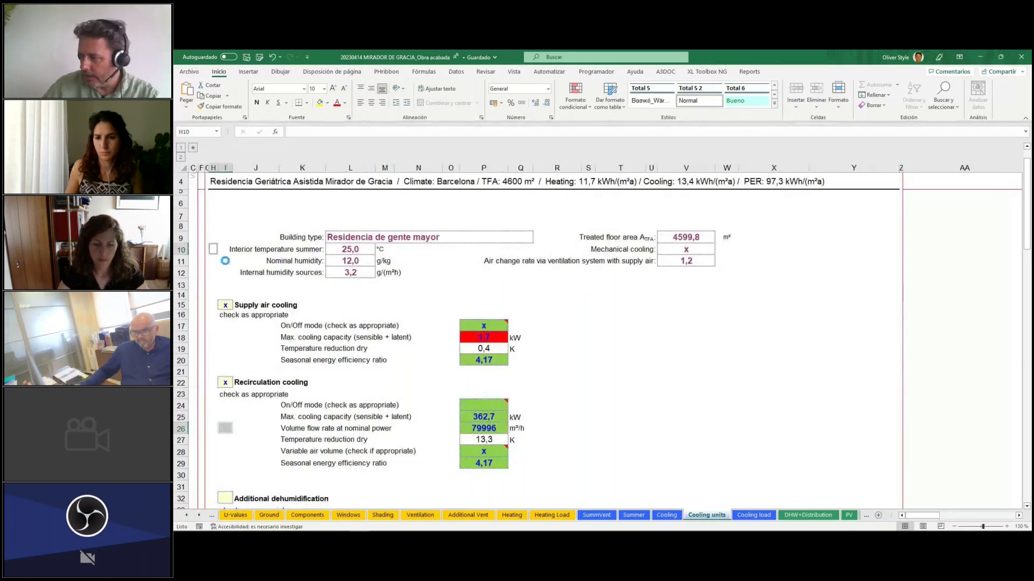
scroll(225, 261, "up", 1, "ctrl")
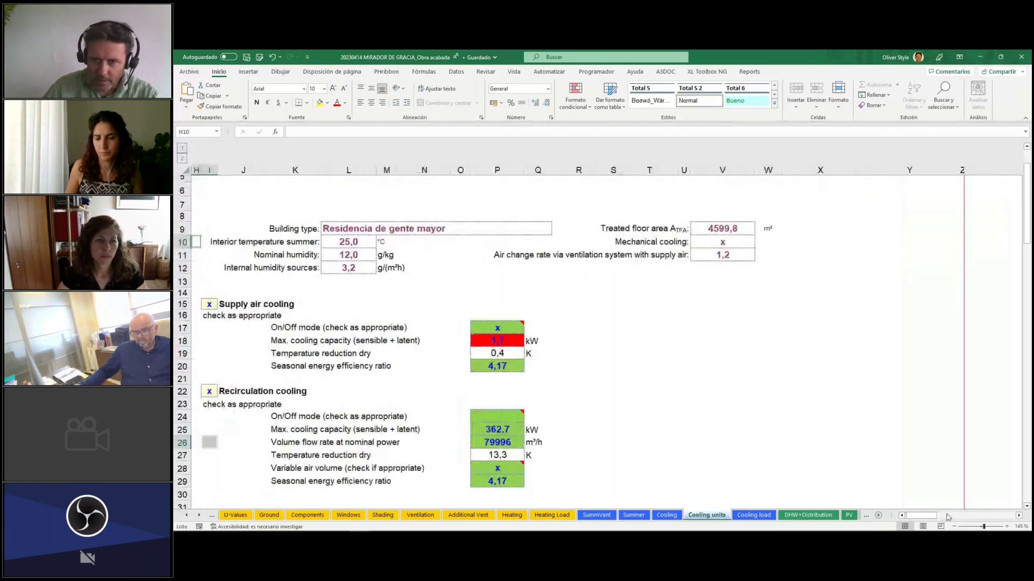
scroll(716, 346, "down", 1)
left_click(716, 346)
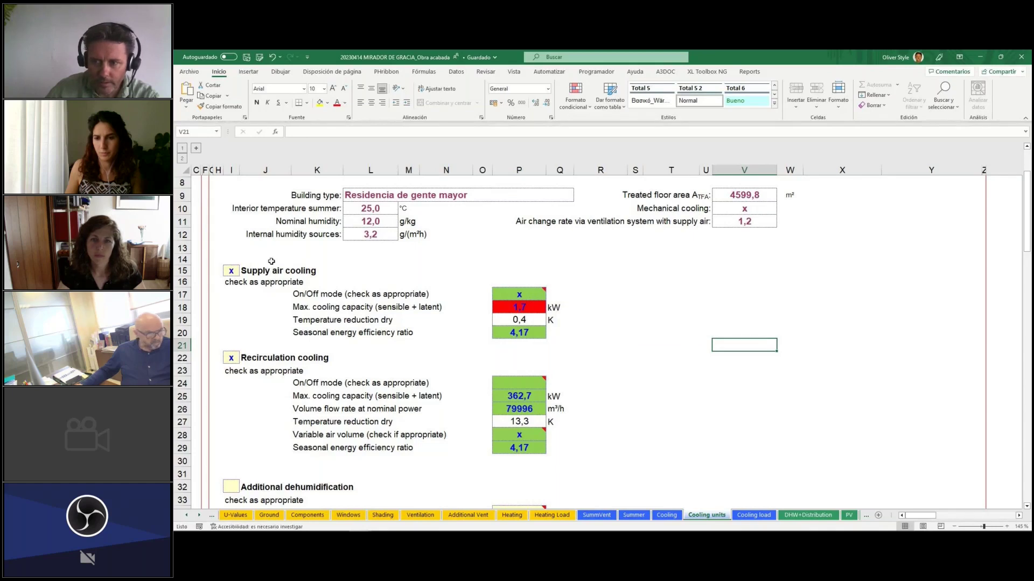
left_click(231, 271)
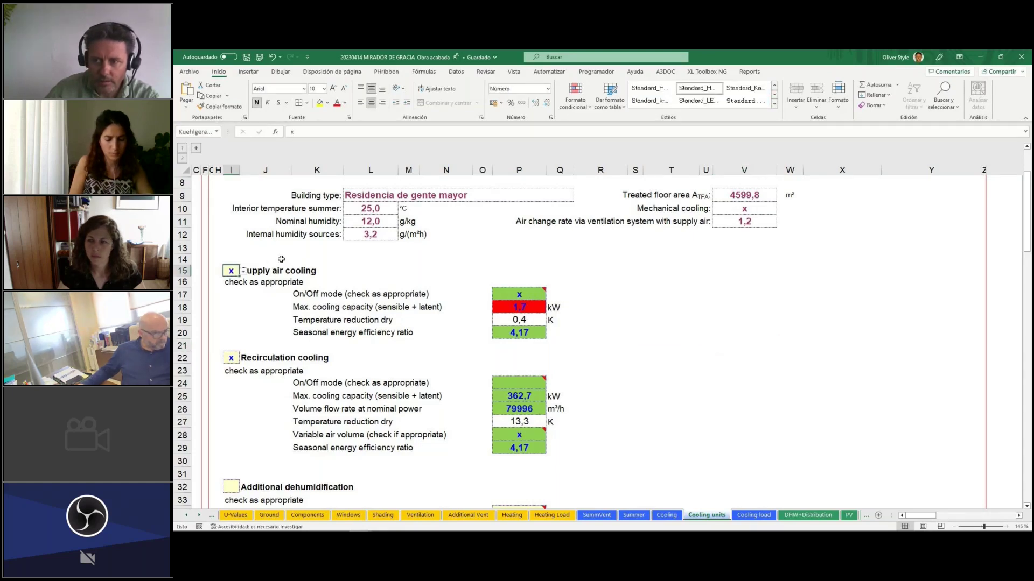
left_click(261, 260)
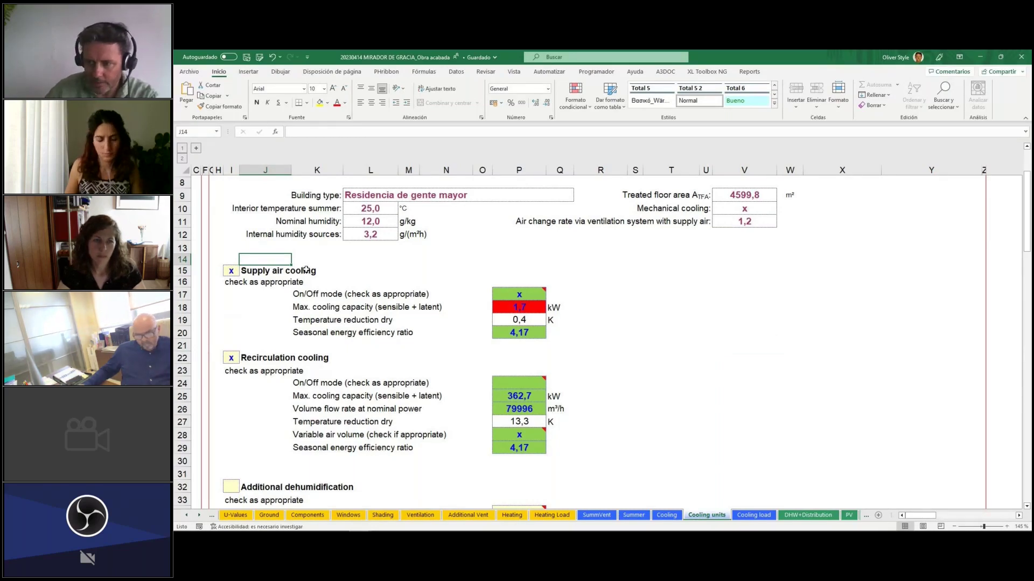
left_click(308, 371)
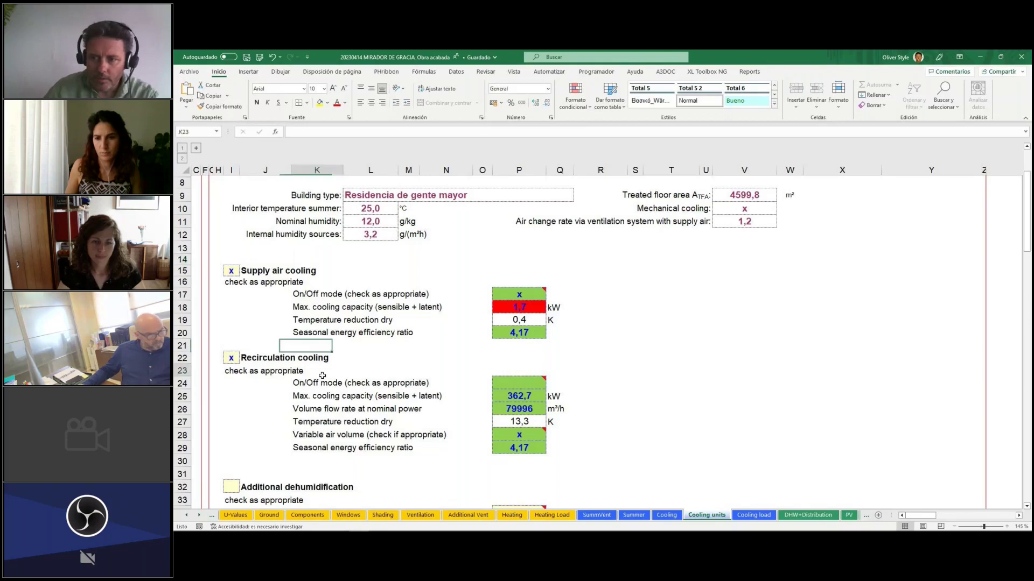
left_click_drag(242, 269, 528, 330)
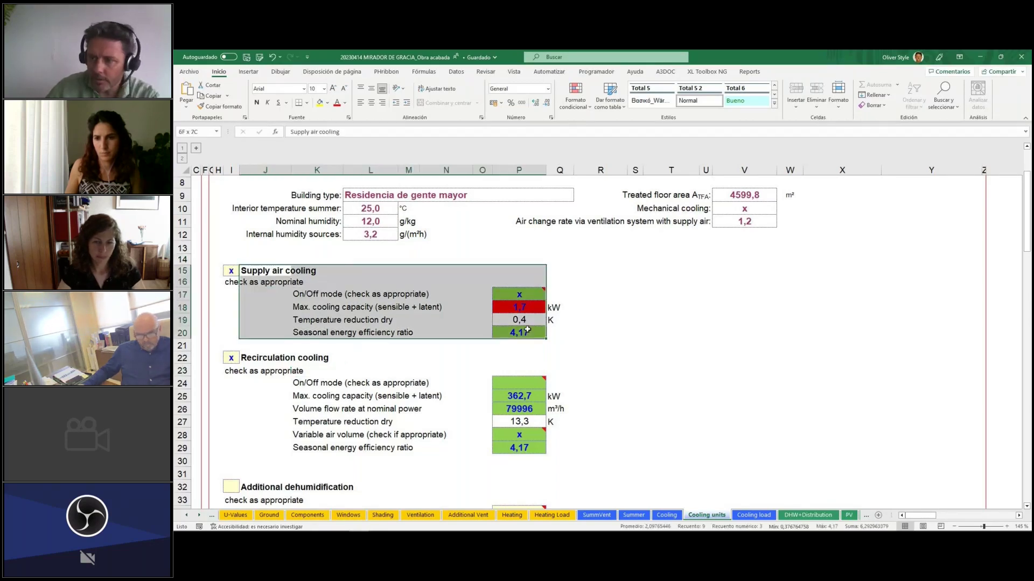
left_click(615, 342)
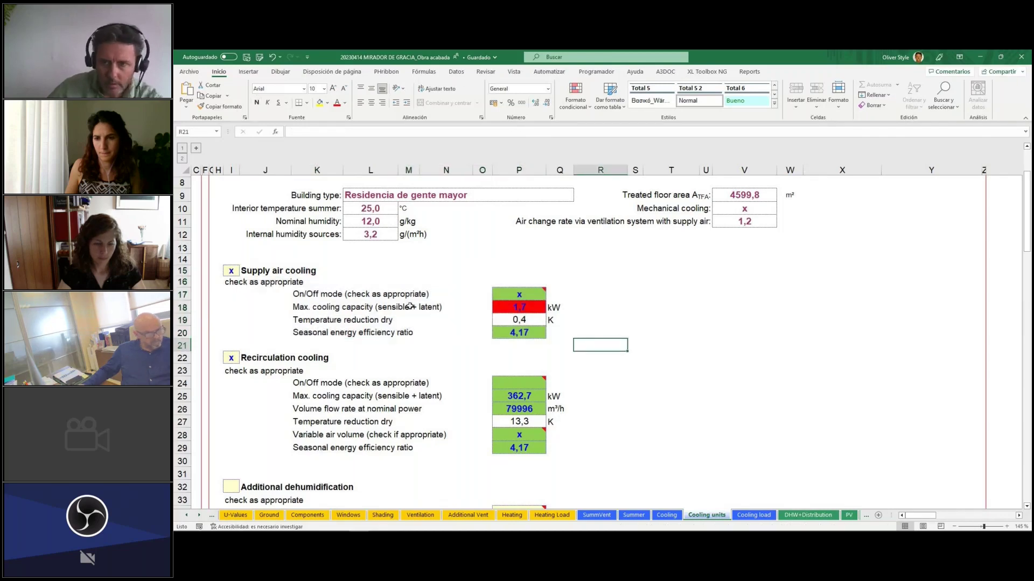
left_click(230, 245)
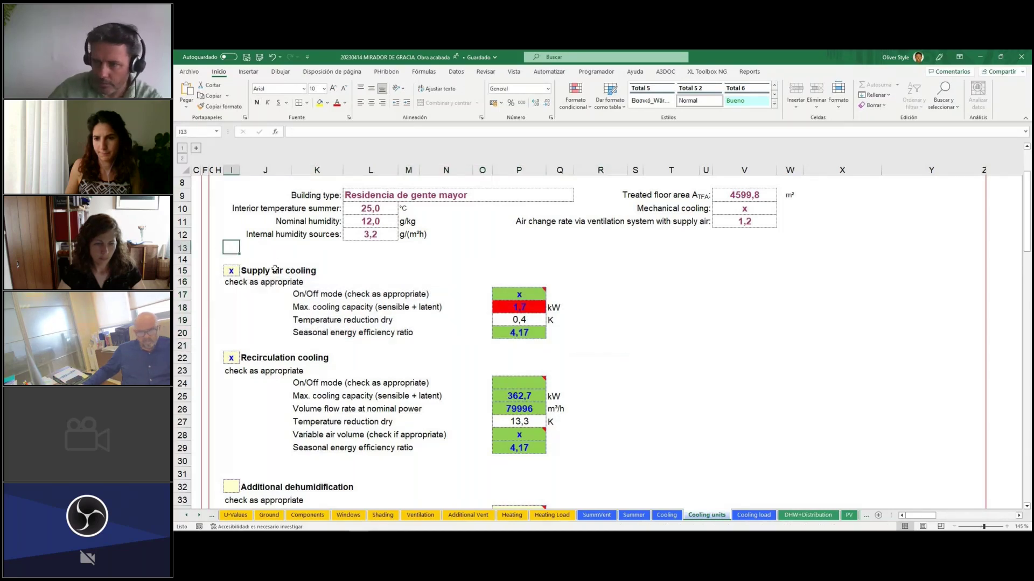
left_click(229, 318)
scroll(216, 314, "up", 1)
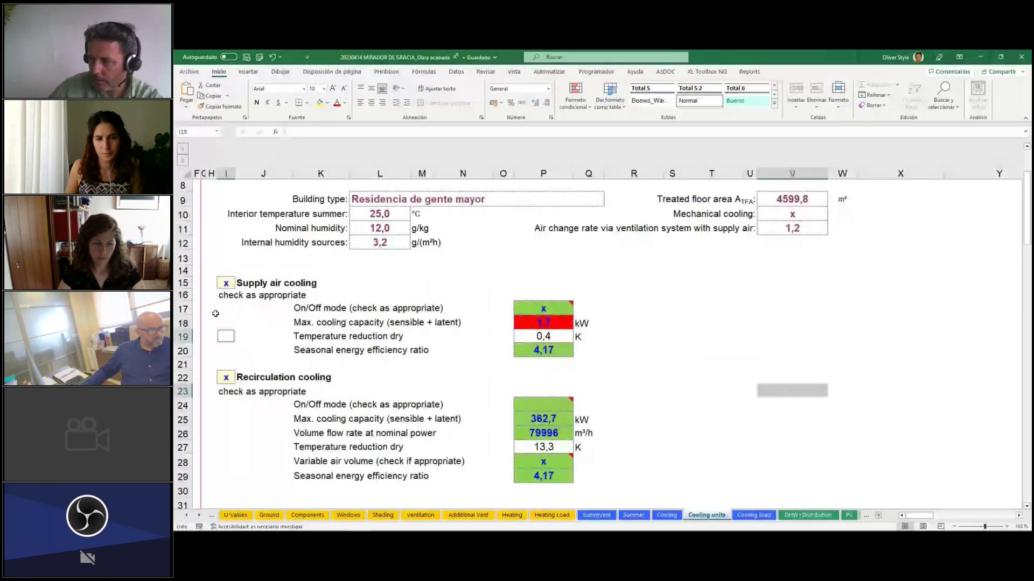
left_click(842, 433)
left_click(900, 516)
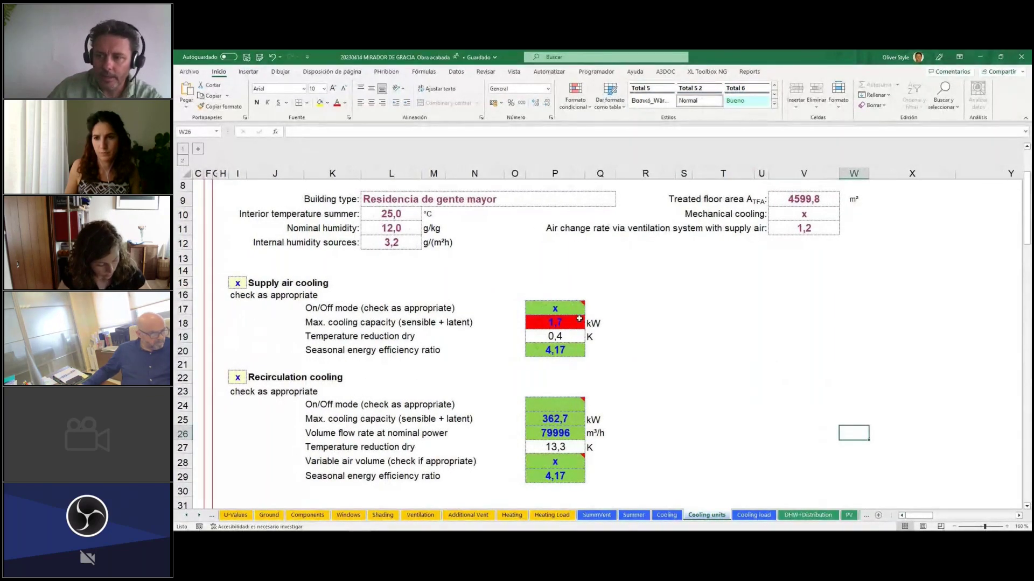
Examine the supply air cooling entries and the formula behind the maximum cooling capacity, including its Additional Vent reference.
left_click(325, 310)
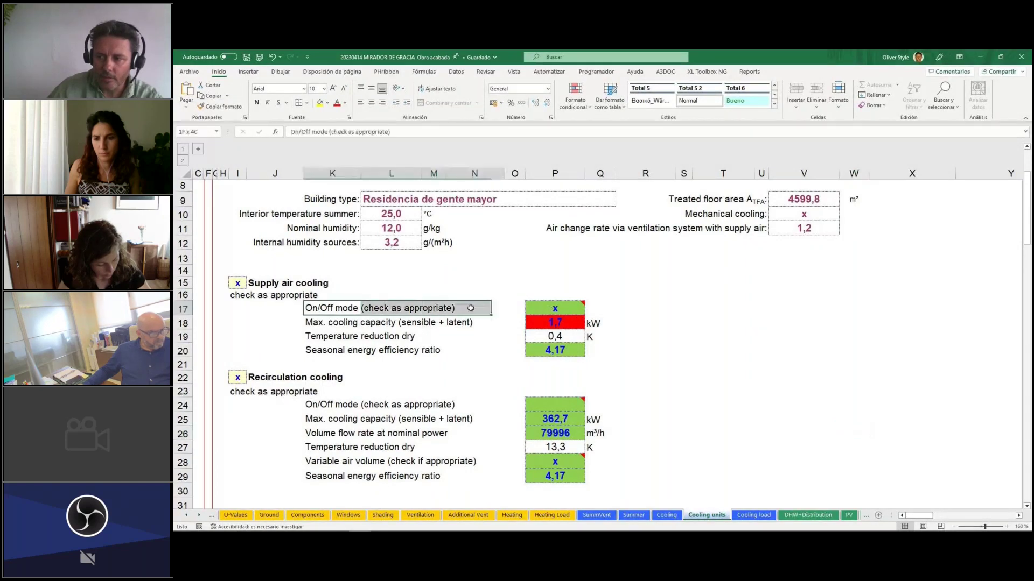
key("shift+Right")
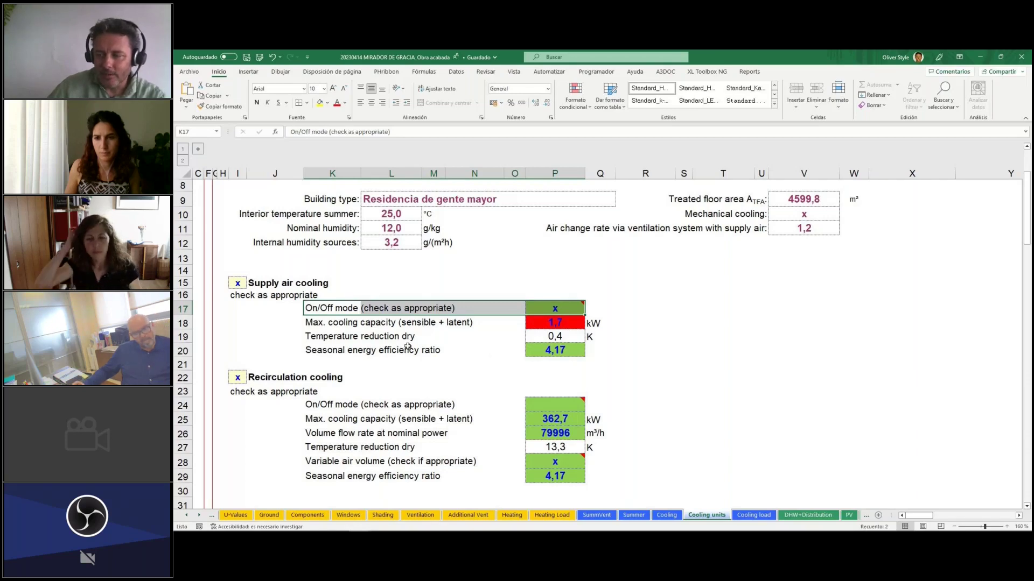
left_click(539, 350)
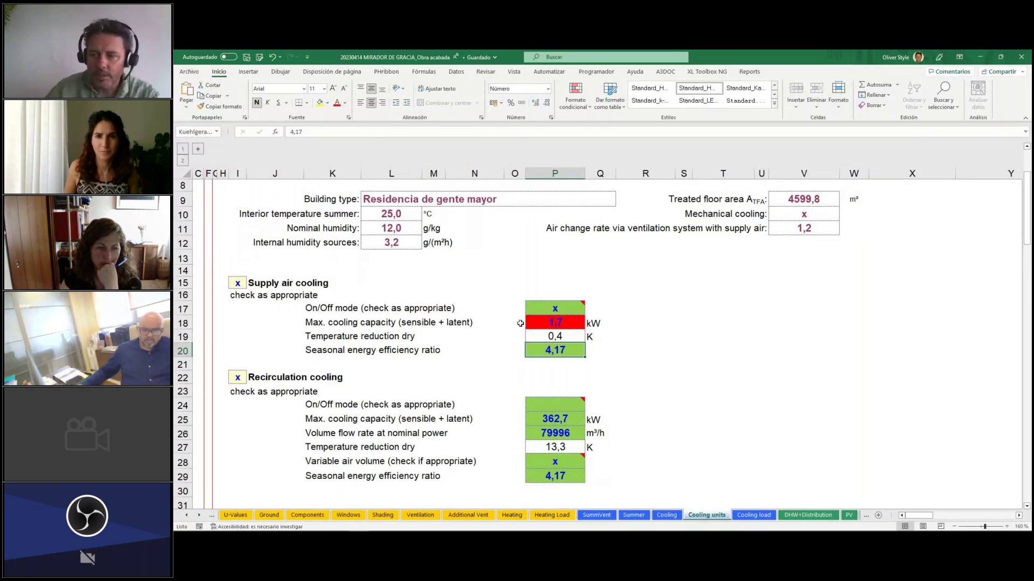
left_click(310, 322)
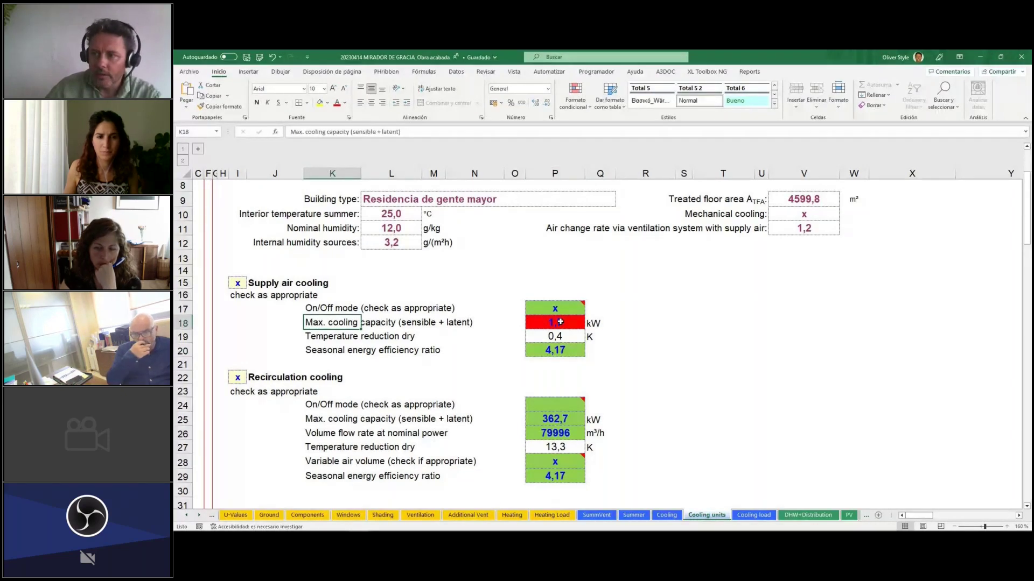
left_click(560, 322)
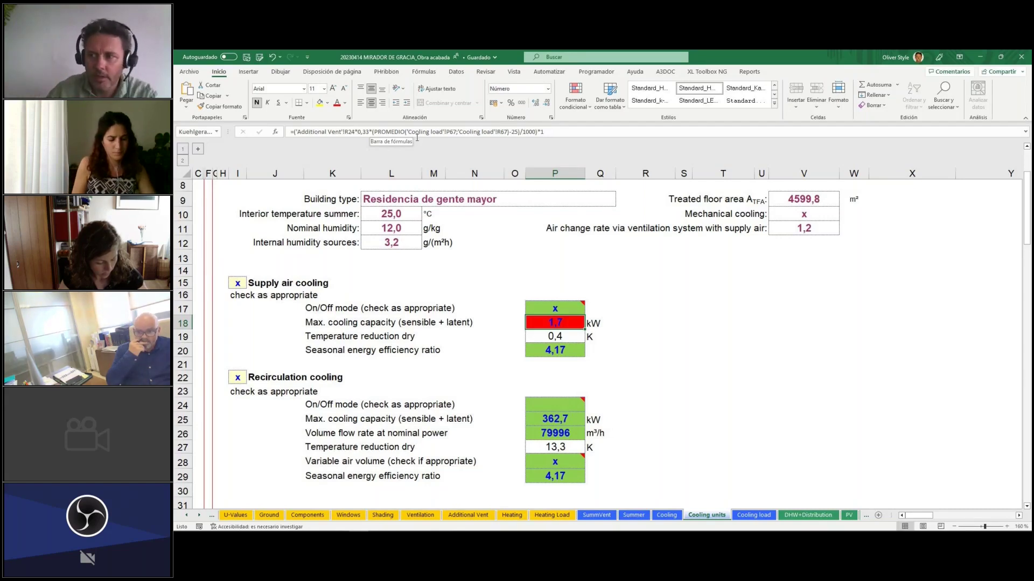
left_click(294, 132)
key("shift+End")
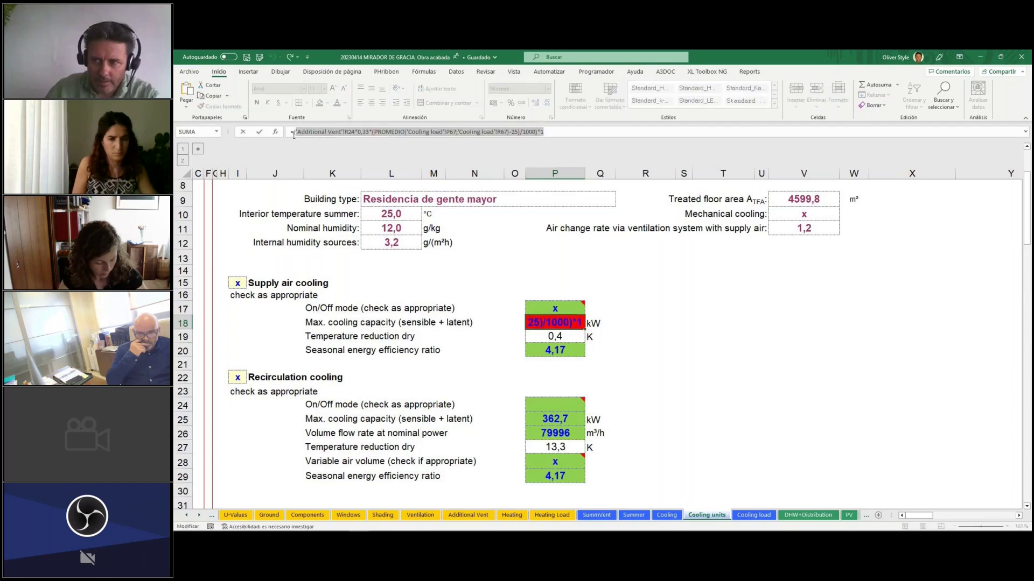
left_click(328, 131)
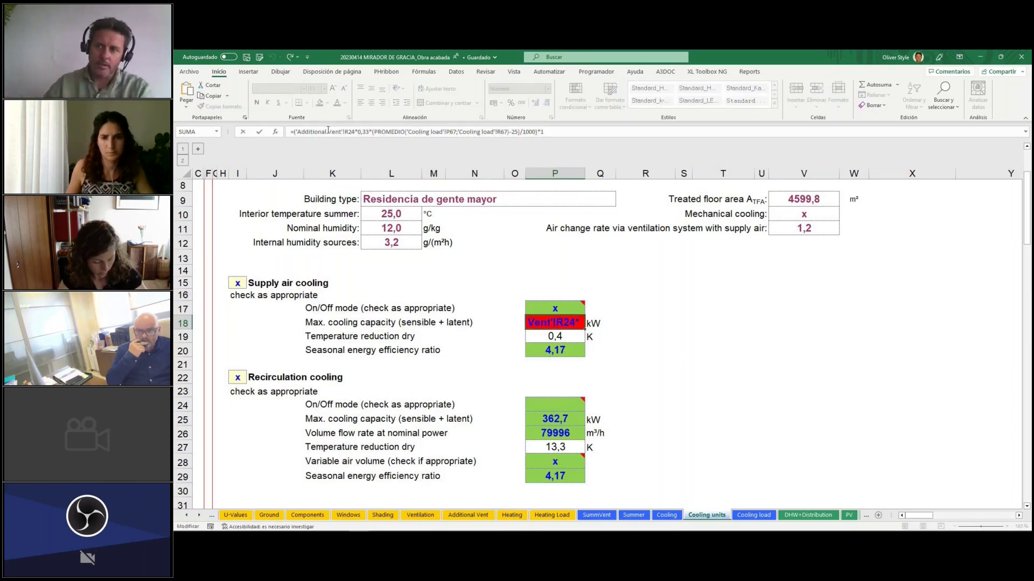
left_click_drag(355, 132, 301, 136)
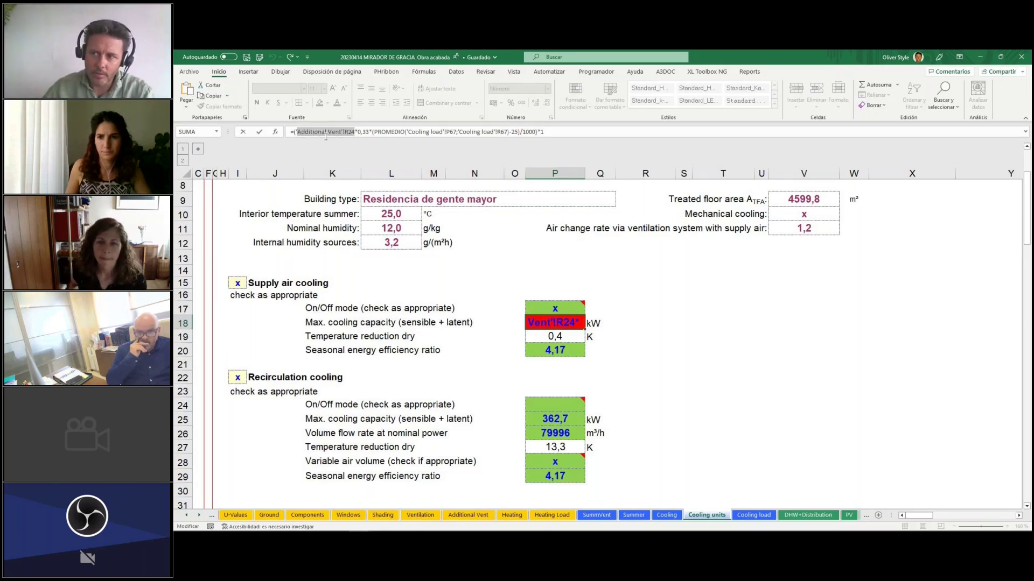
left_click(382, 133)
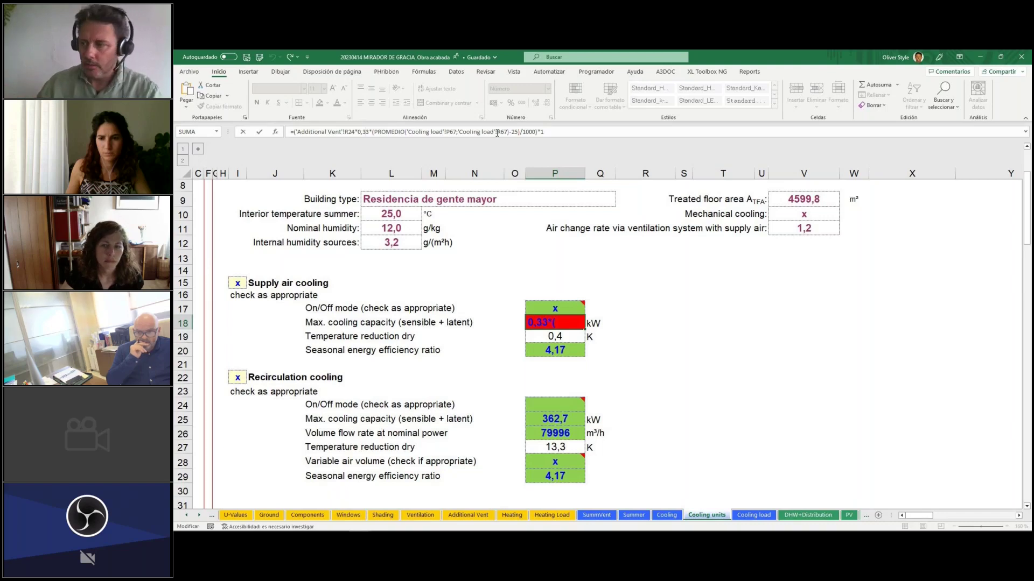
left_click(661, 323)
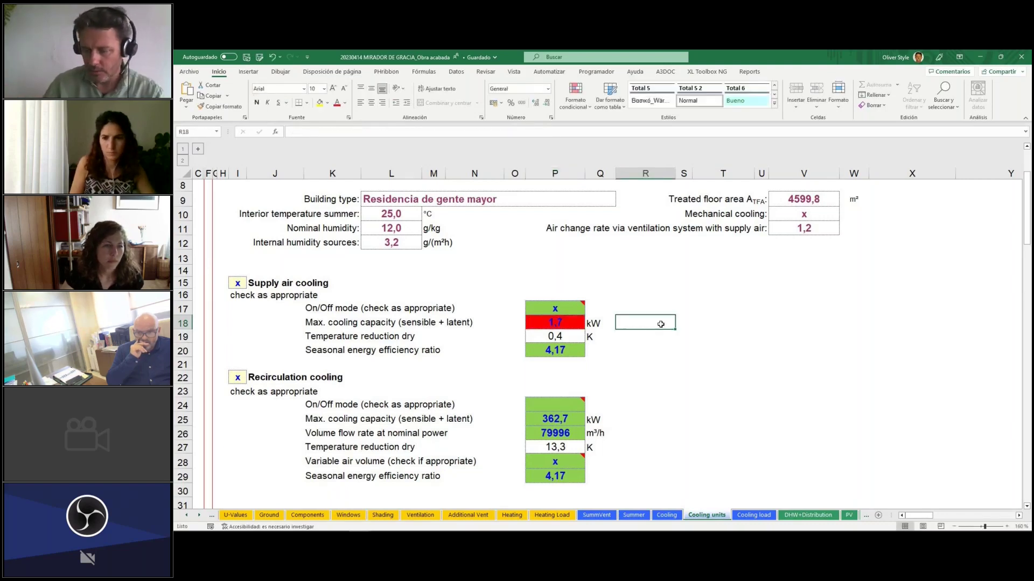
double_click(661, 323)
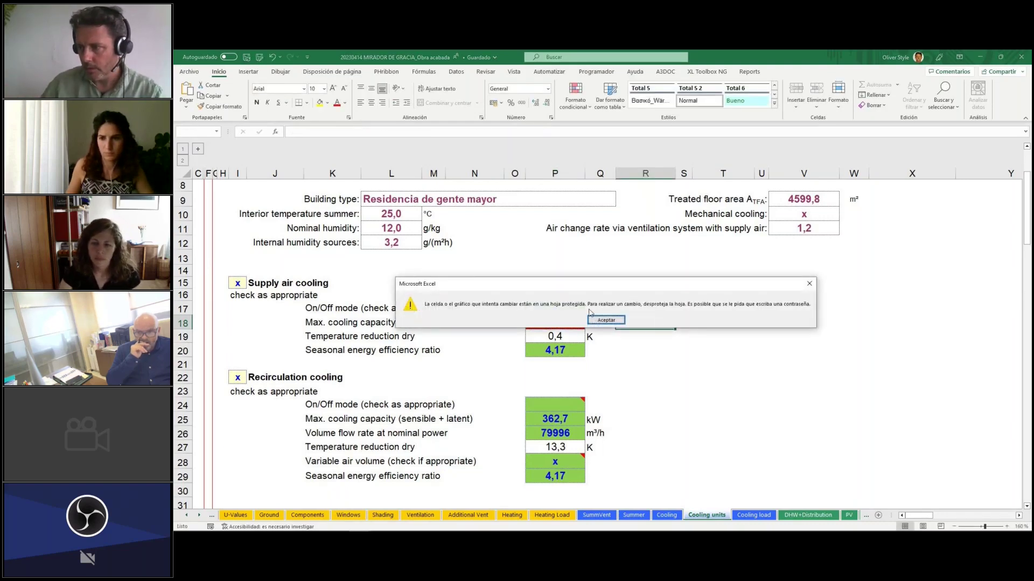
left_click(606, 320)
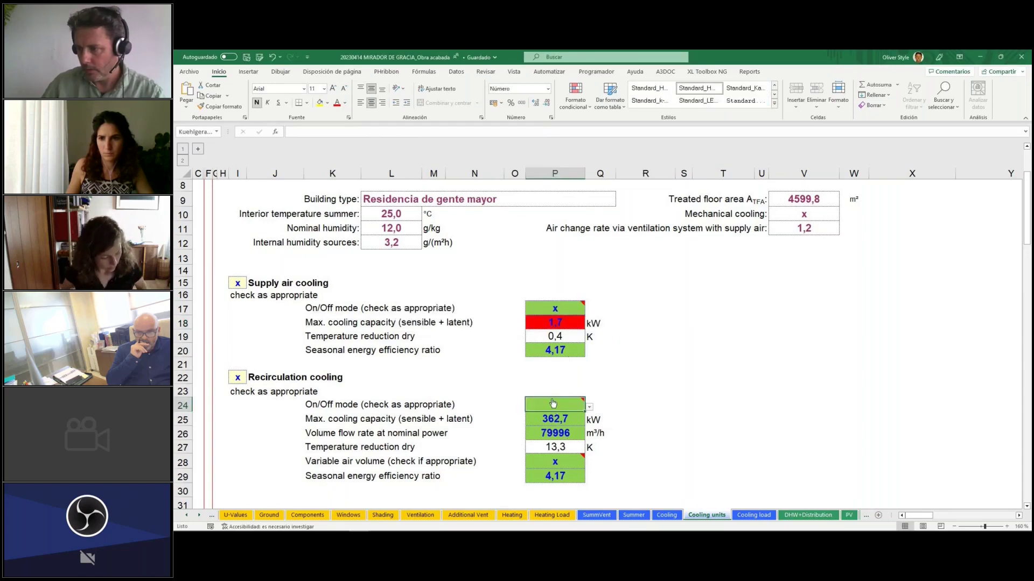
key("Right")
key("Right")
key("Down")
key("Down")
key("Down")
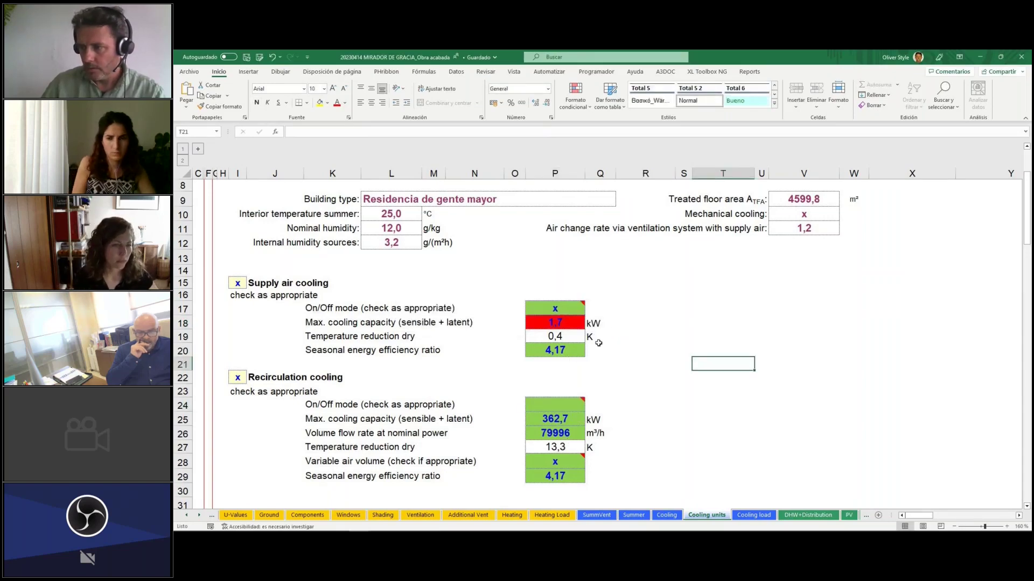
Replace the supply air maximum cooling capacity in cell P18 with the formula =450*0,33*(25-15).
left_click(564, 322)
type("=450")
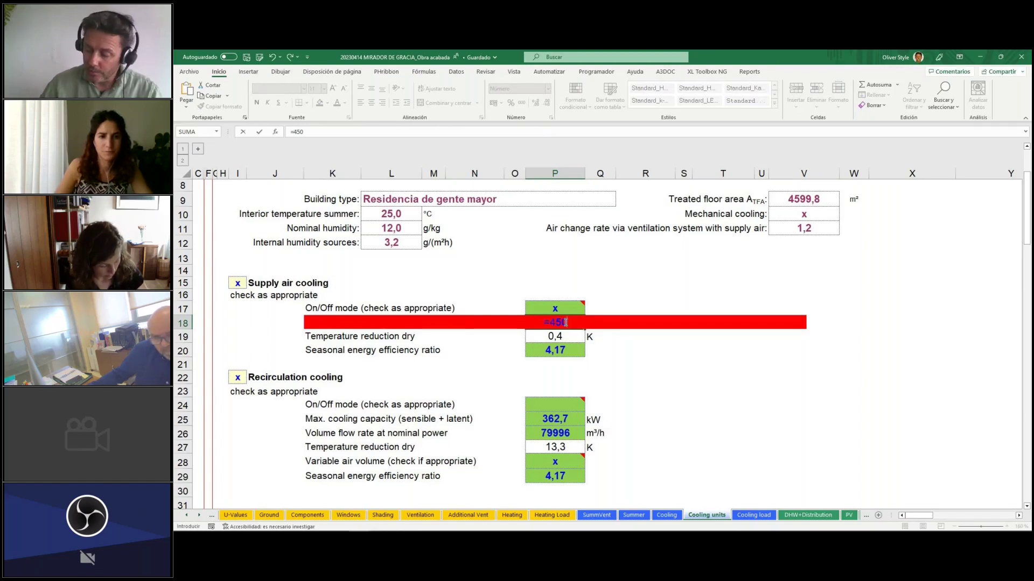
type("*0,33")
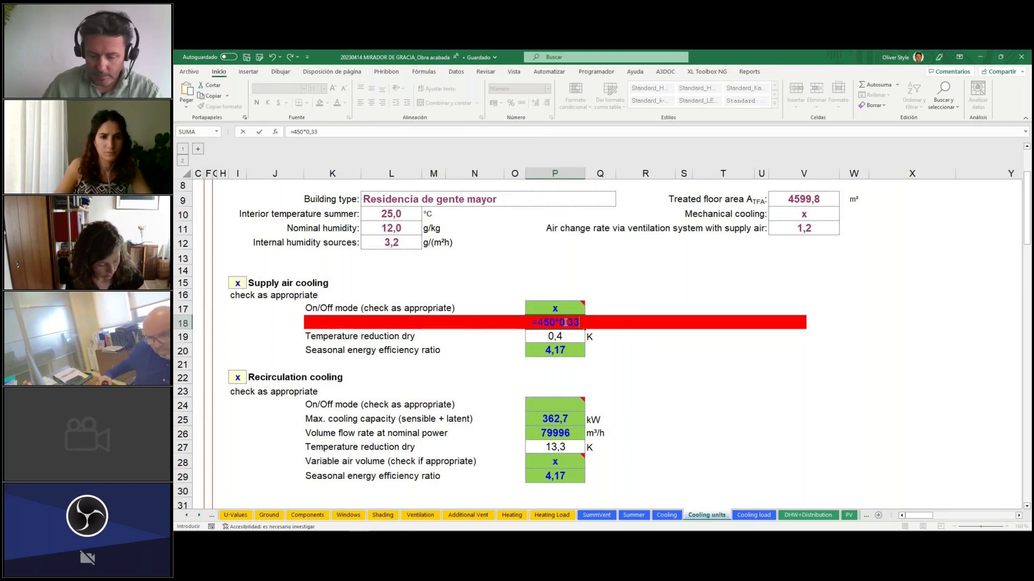
type("*(")
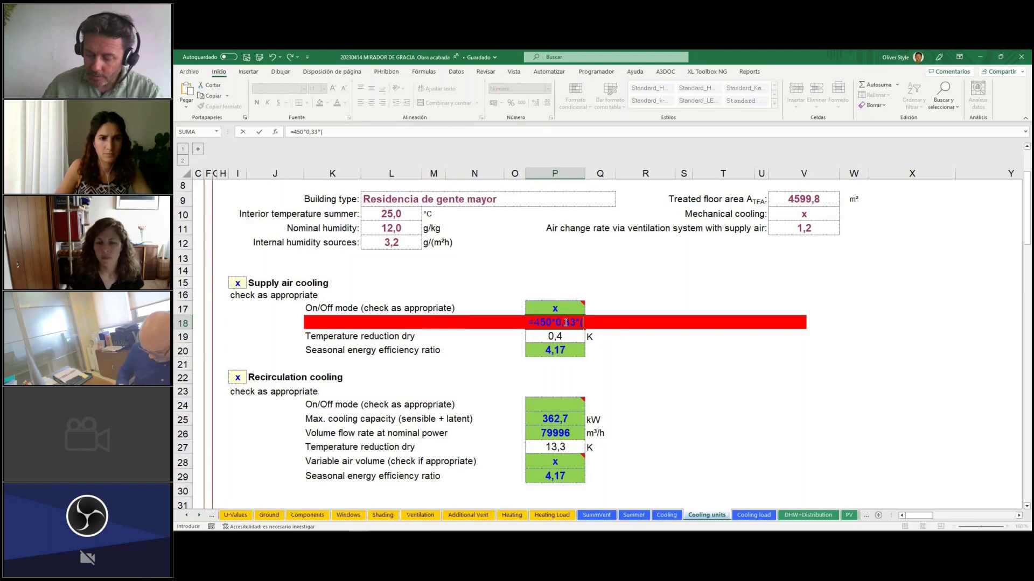
type("25")
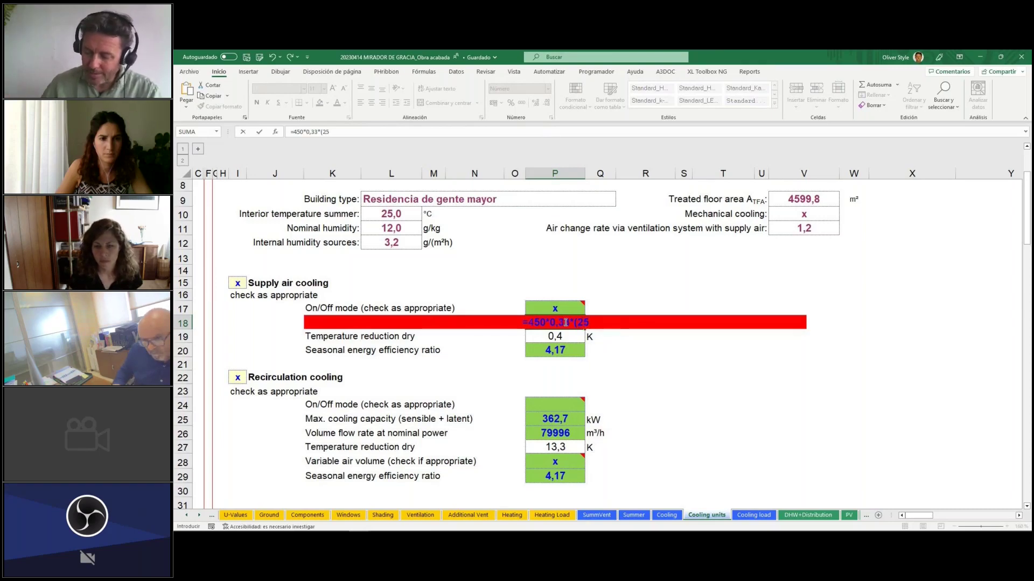
type("-")
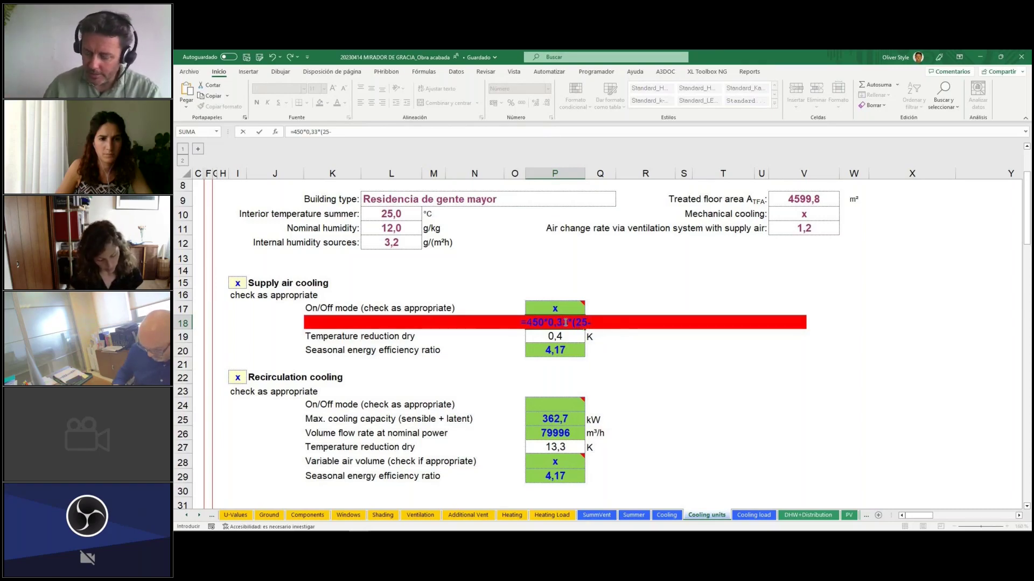
type("15)")
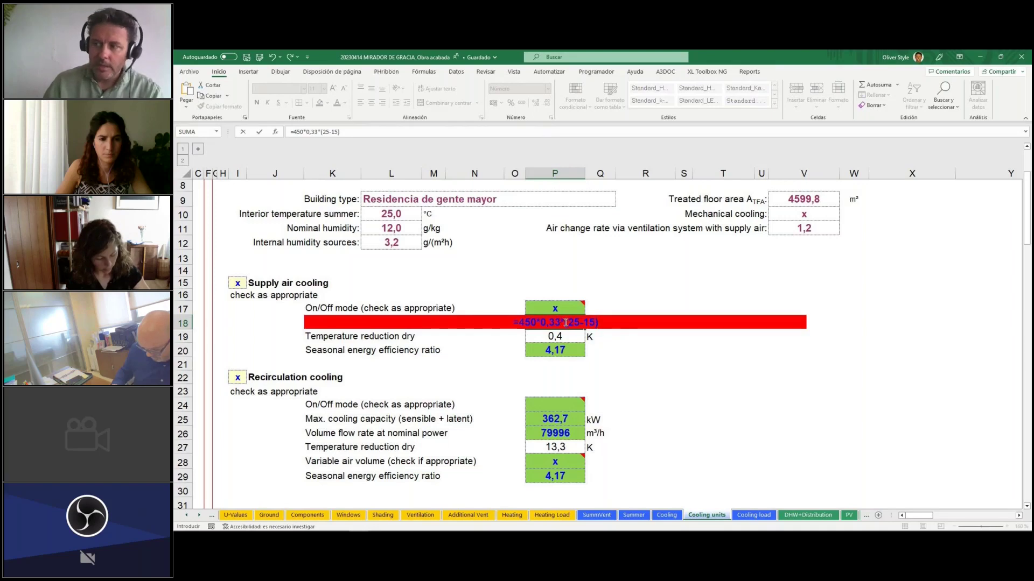
key("Return")
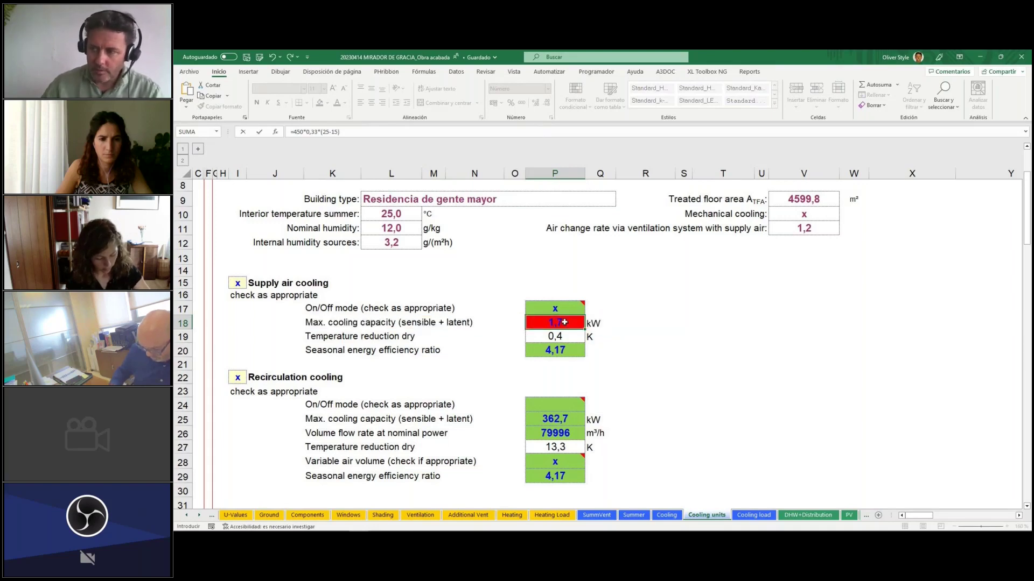
Convert the supply air maximum cooling capacity in P18 to kilowatts with the formula =(450*0,33*(25-15))/1000.
left_click(564, 322)
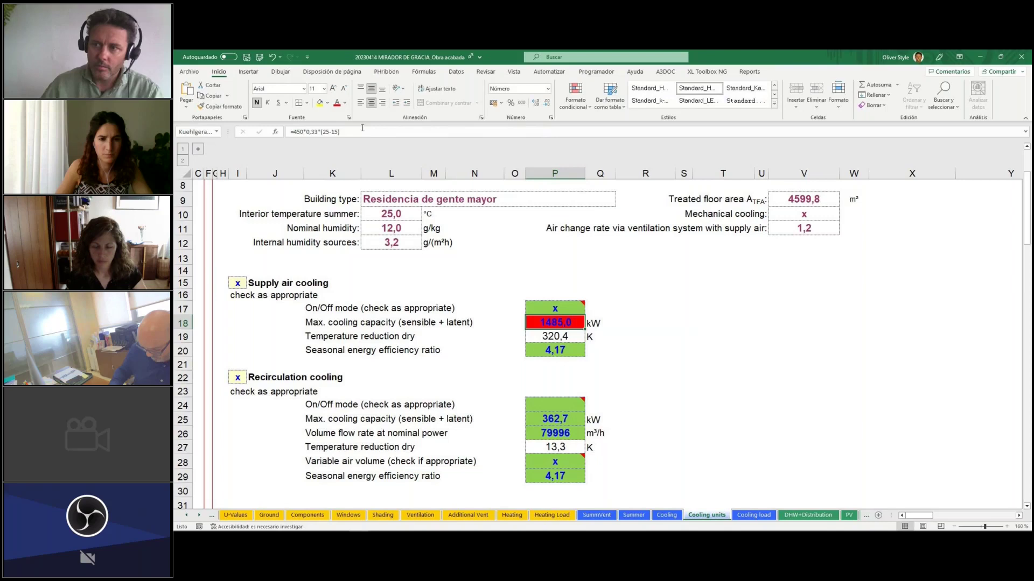
left_click(293, 132)
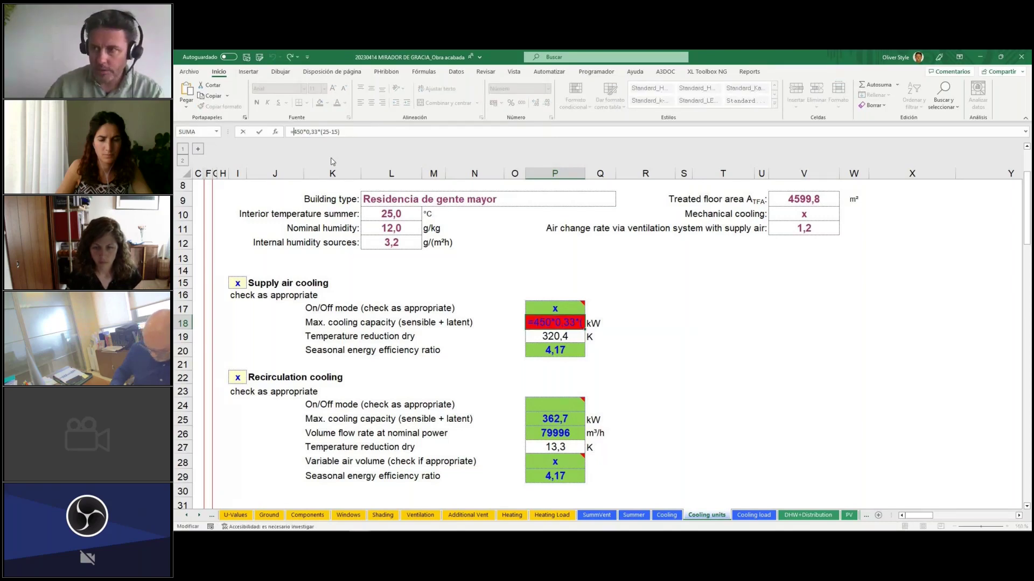
type("(")
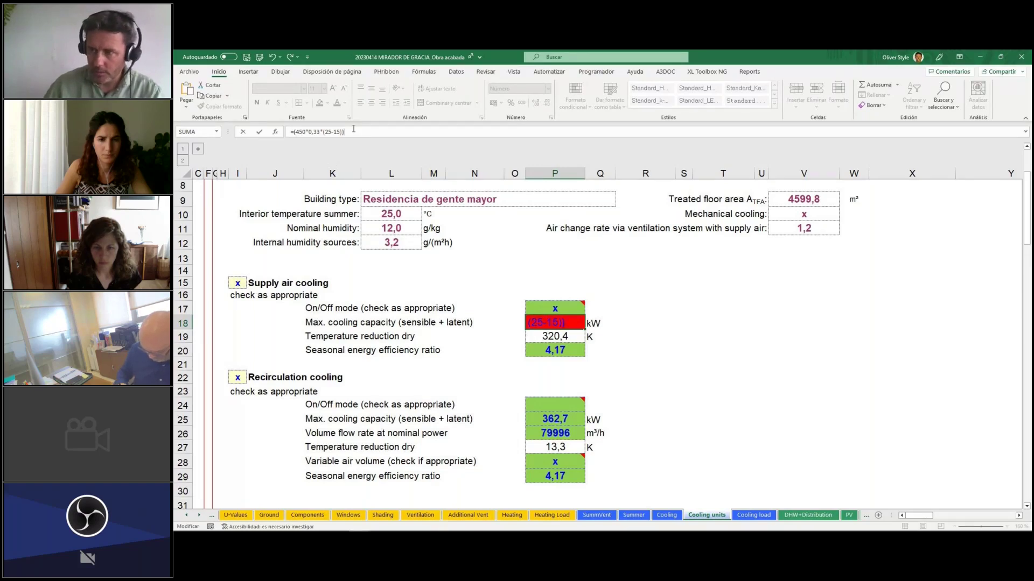
key("Return")
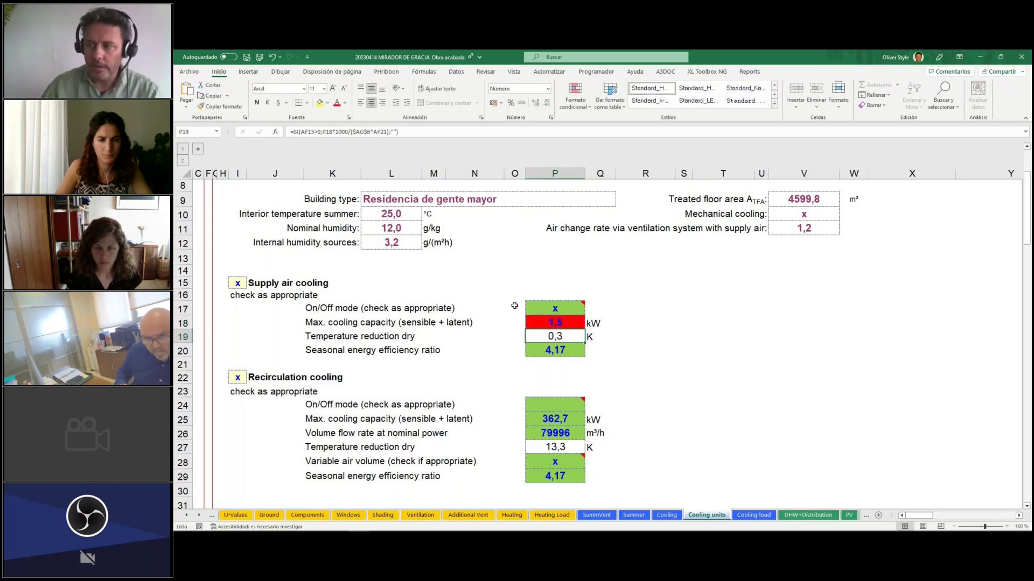
key("Up")
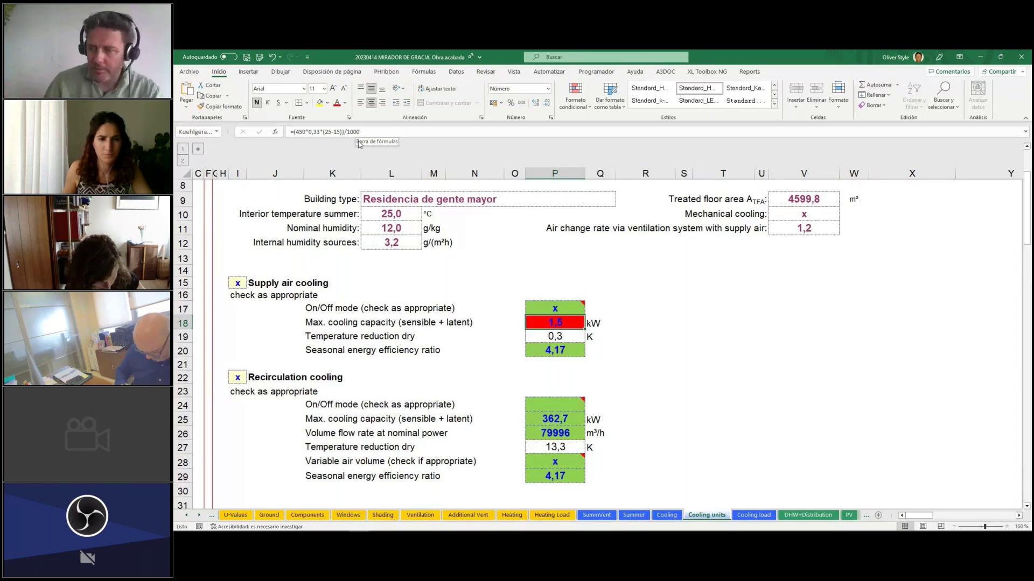
Undo the trial formulas in P18 to restore the supply air capacity formula based on Additional Vent and Cooling load.
key("ctrl+z")
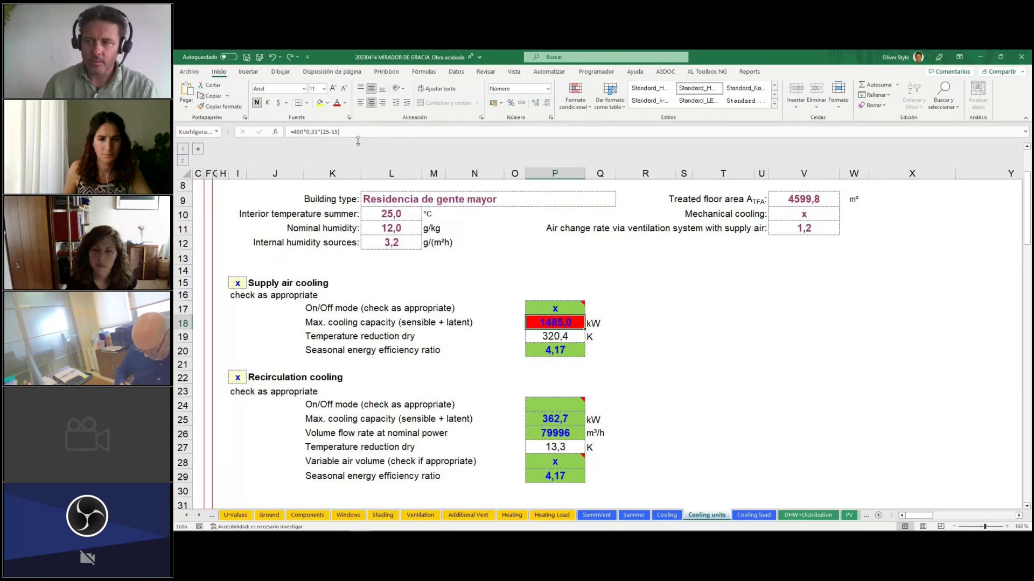
key("ctrl+z")
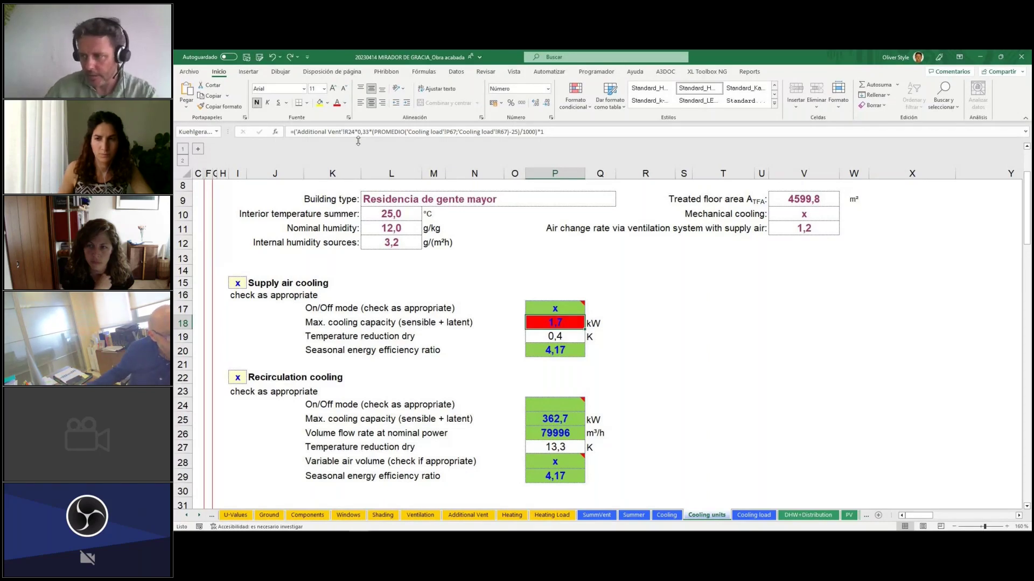
left_click(625, 327)
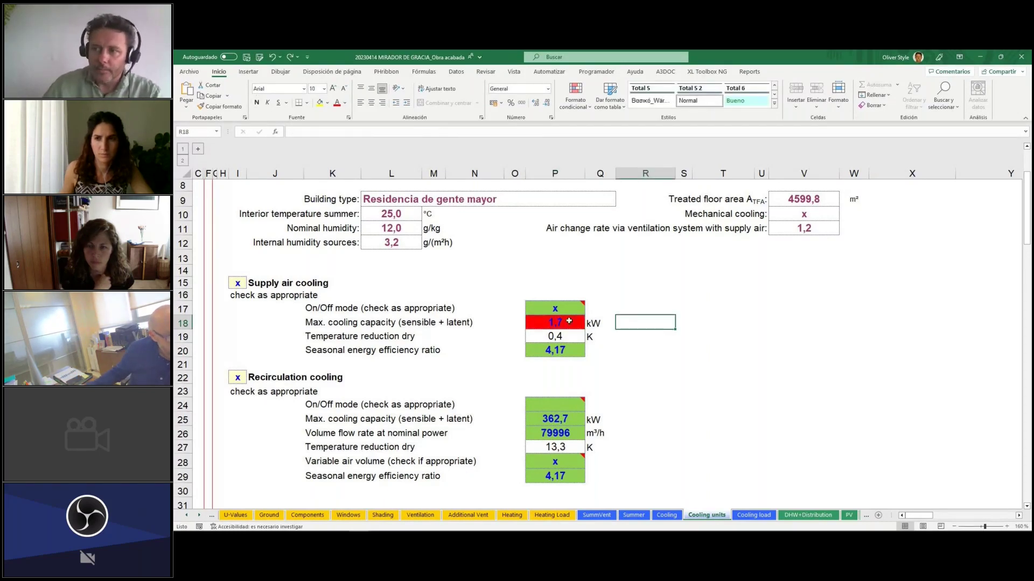
left_click(569, 322)
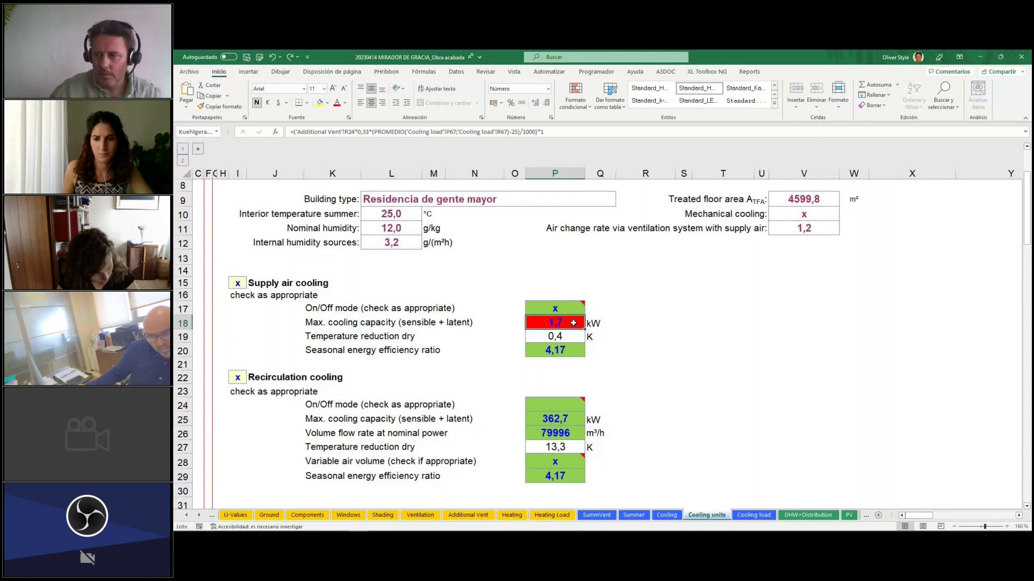
Switch to the PowerPoint slide on UTA + fan-coils with water distribution, review it, and return to the Excel Cooling units sheet.
left_click(281, 377)
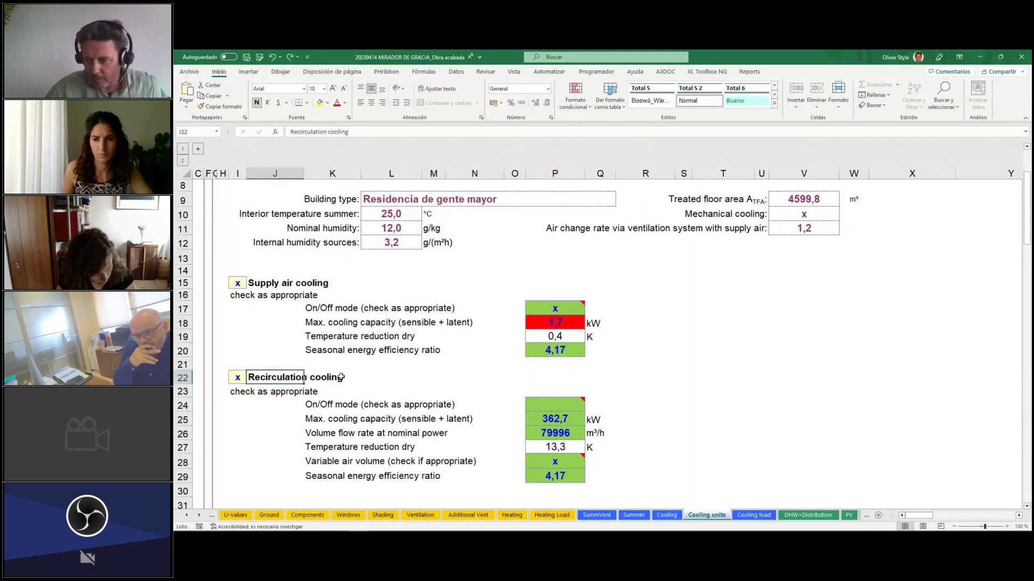
left_click(340, 377)
mouse_move(383, 525)
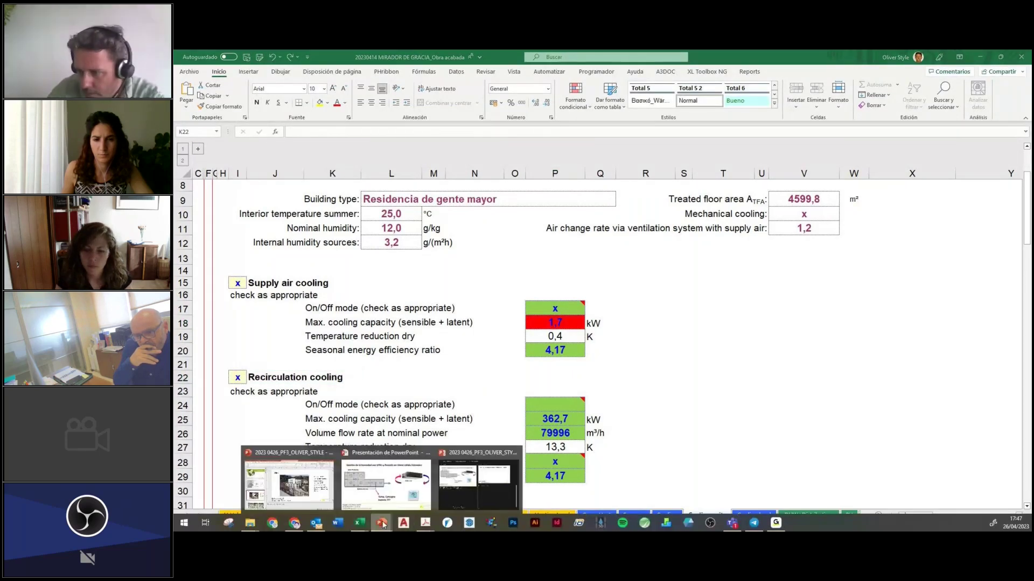
left_click(387, 482)
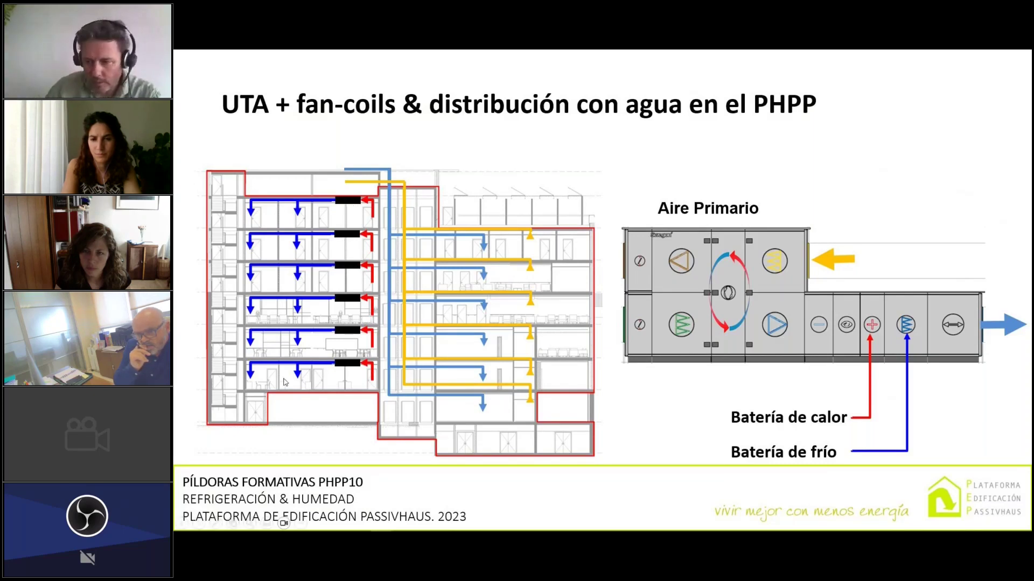
mouse_move(285, 523)
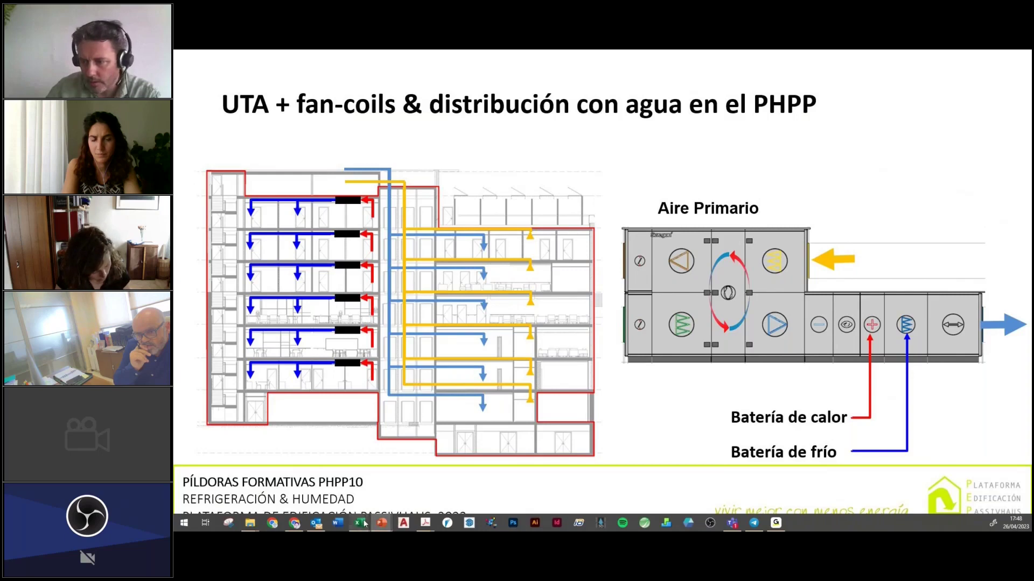
mouse_move(364, 524)
left_click(440, 477)
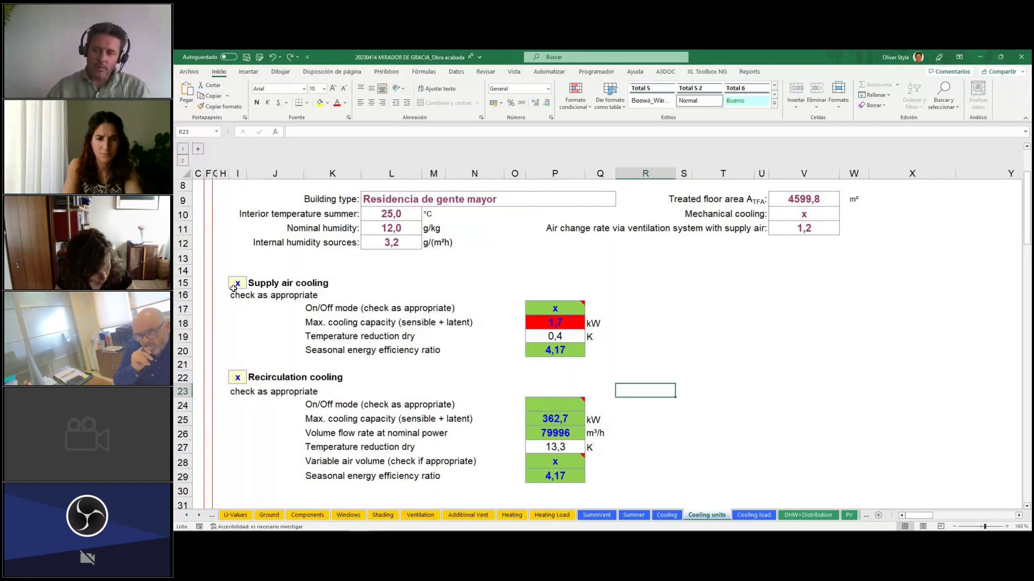
Compare the Supply air cooling and Recirculation cooling sections with the system shown on the slide.
left_click(257, 285)
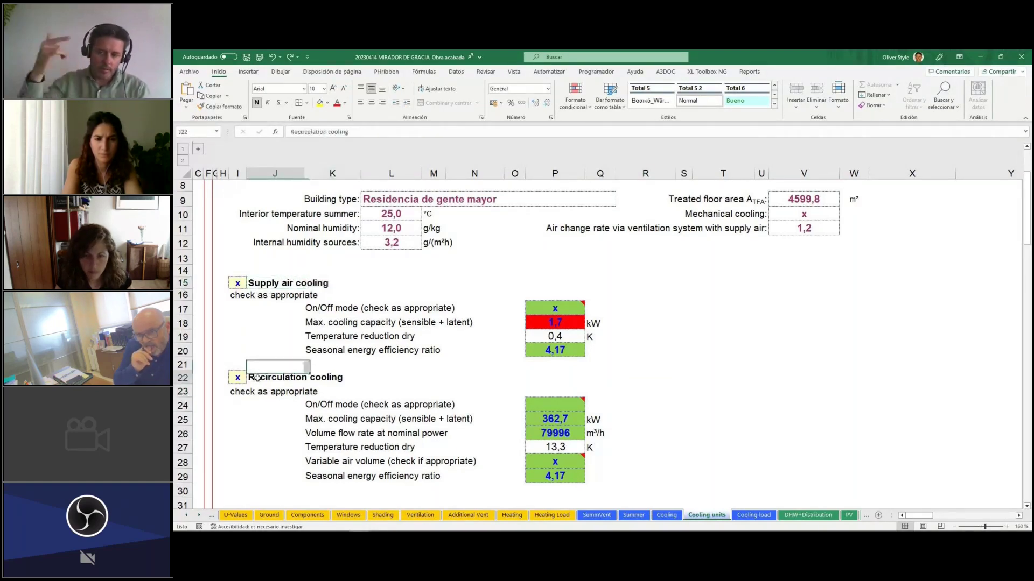
left_click(331, 380)
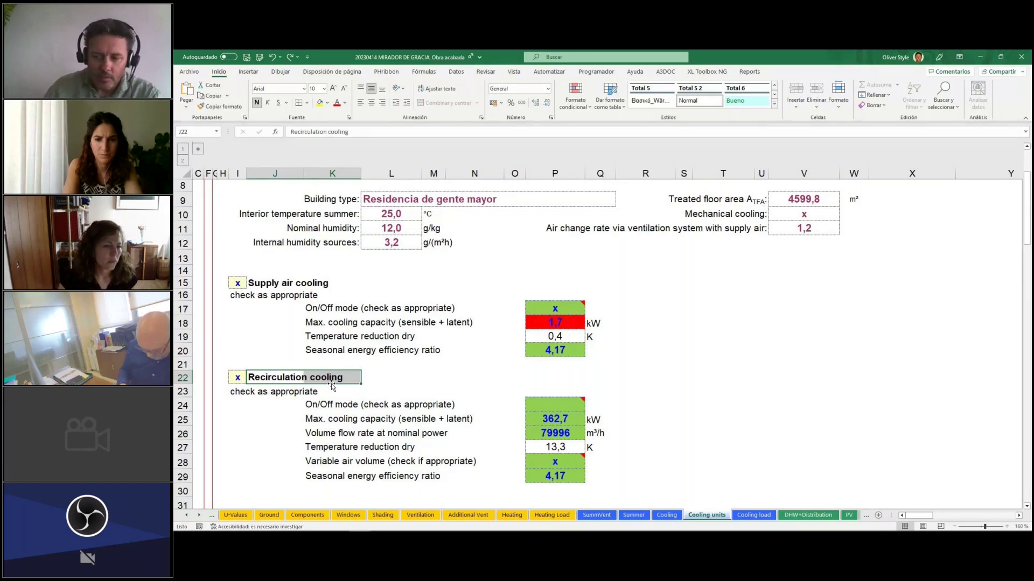
left_click(721, 405)
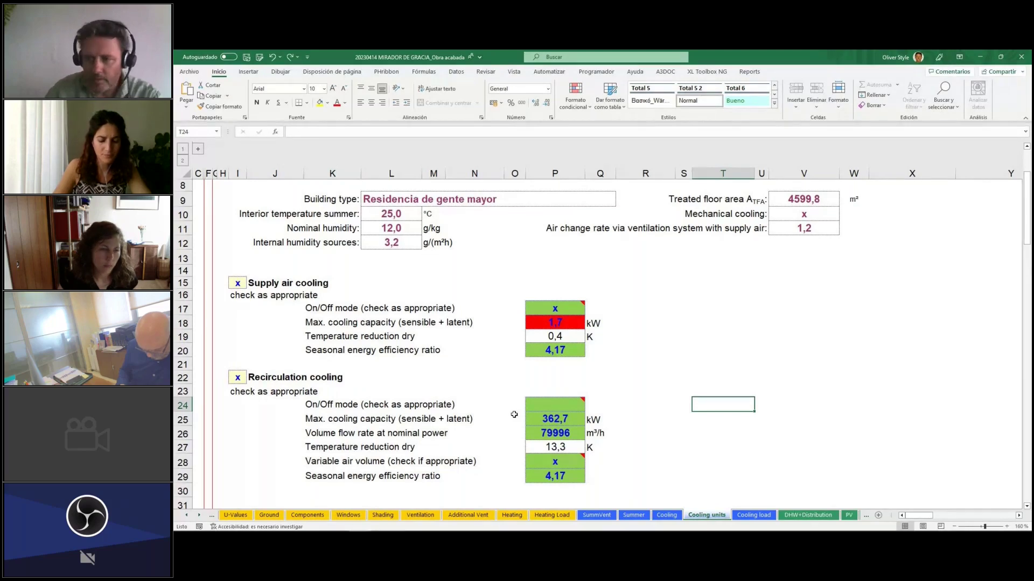
Trace the recirculation maximum cooling capacity in P25 to the FC & splits sheet and examine its fan-coil unit table.
left_click(560, 419)
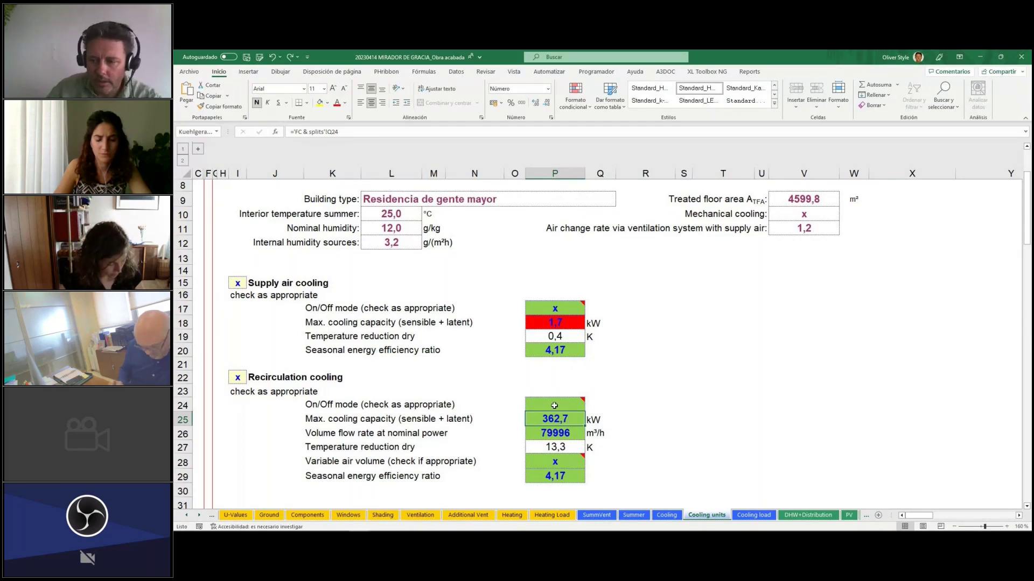
left_click(199, 516)
left_click(199, 515)
left_click(199, 516)
left_click(200, 516)
left_click(200, 515)
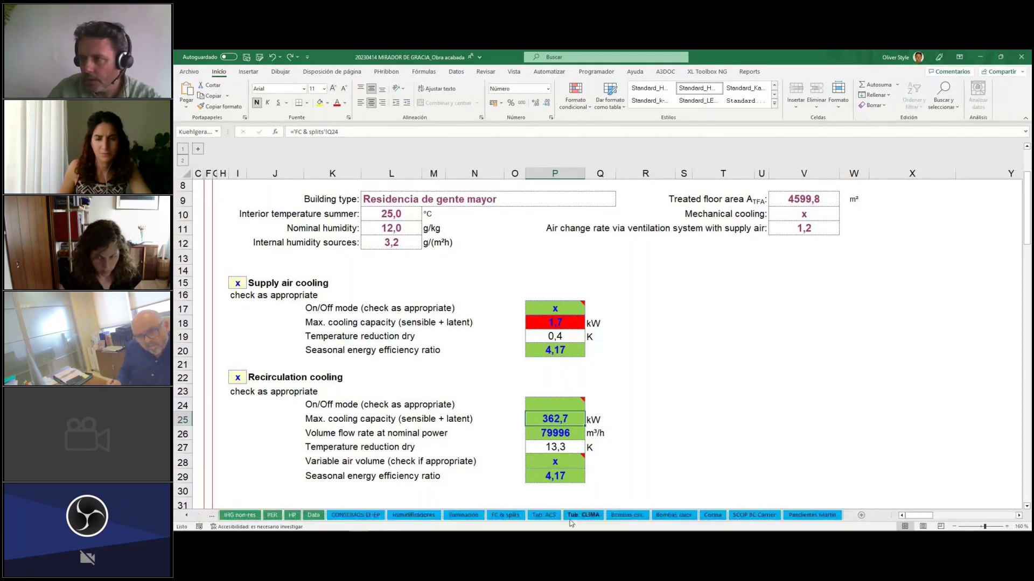
left_click(511, 517)
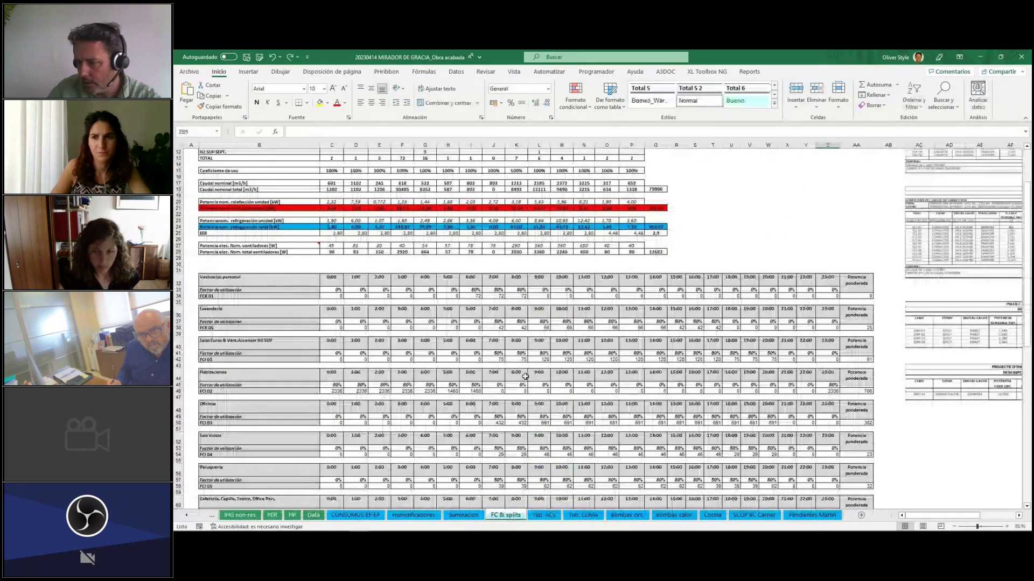
scroll(409, 356, "up", 3)
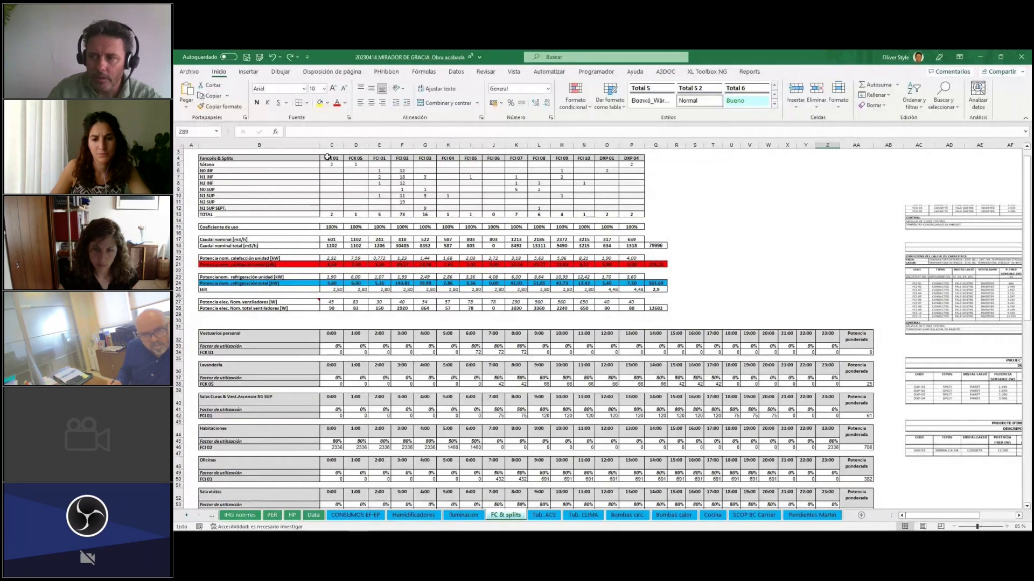
left_click_drag(327, 157, 525, 214)
Return from FC & splits to the Cooling units sheet.
left_click(186, 516)
left_click(186, 515)
left_click(187, 516)
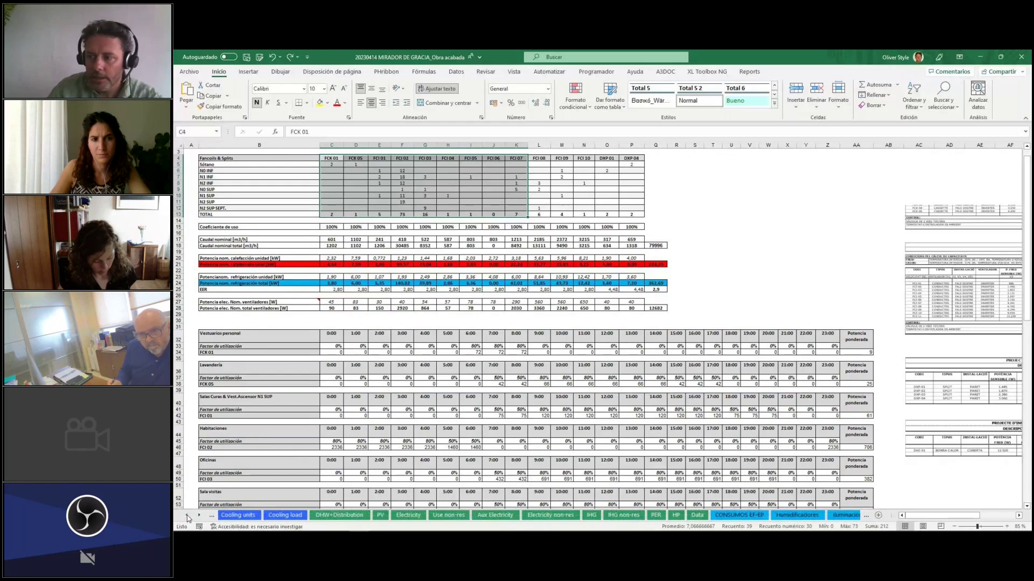
left_click(186, 516)
left_click(186, 515)
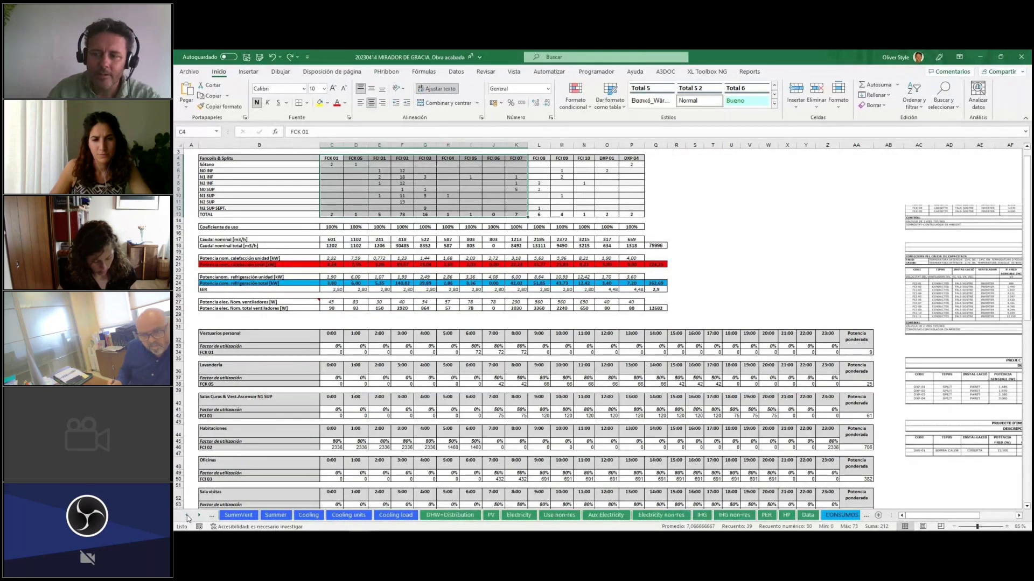
left_click(186, 515)
left_click(397, 515)
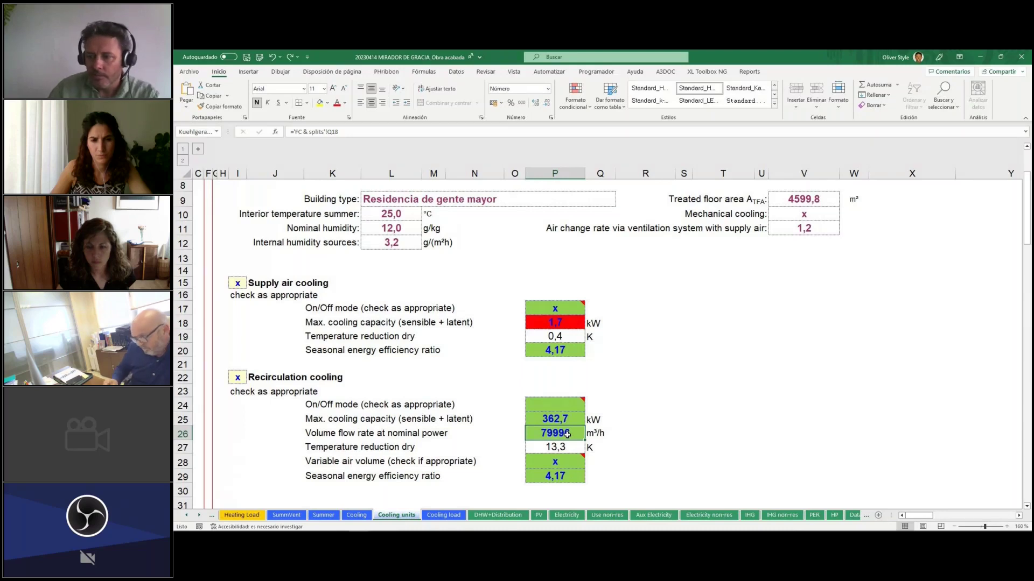
Examine the recirculation cooling entries for variable air volume and seasonal energy efficiency ratio.
left_click(555, 464)
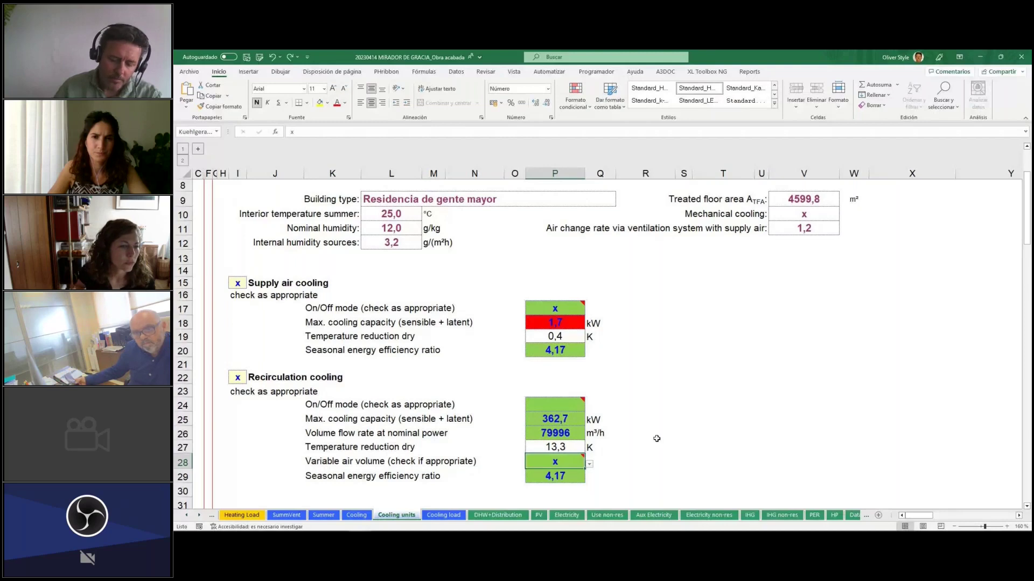
scroll(657, 438, "down", 1)
scroll(657, 439, "down", 1)
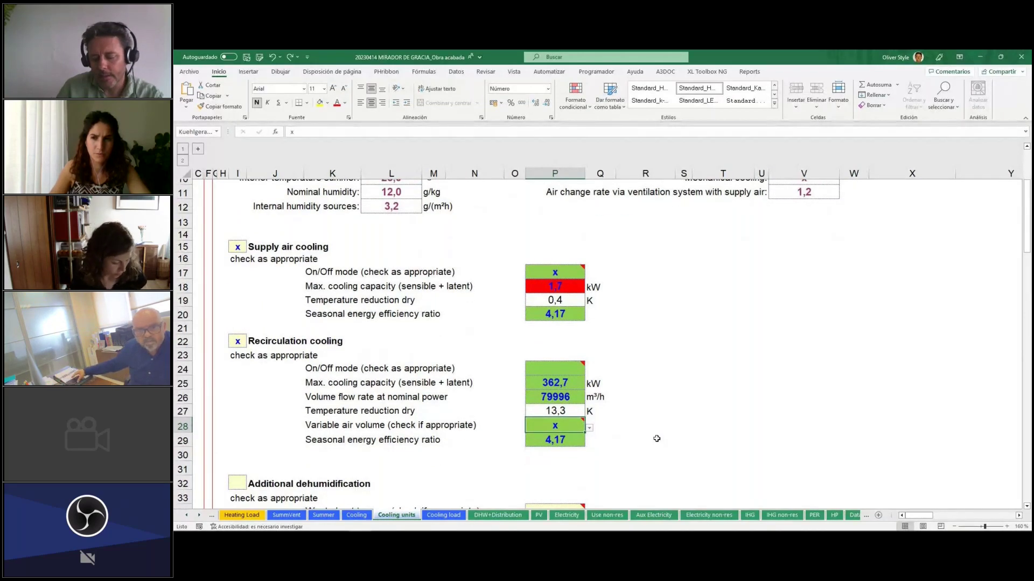
left_click(564, 440)
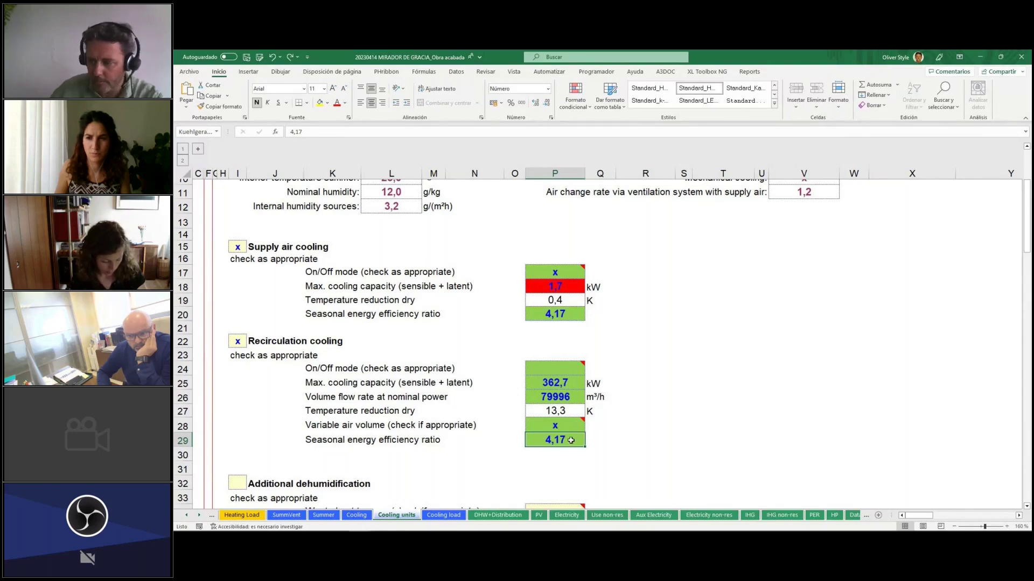
left_click(701, 425)
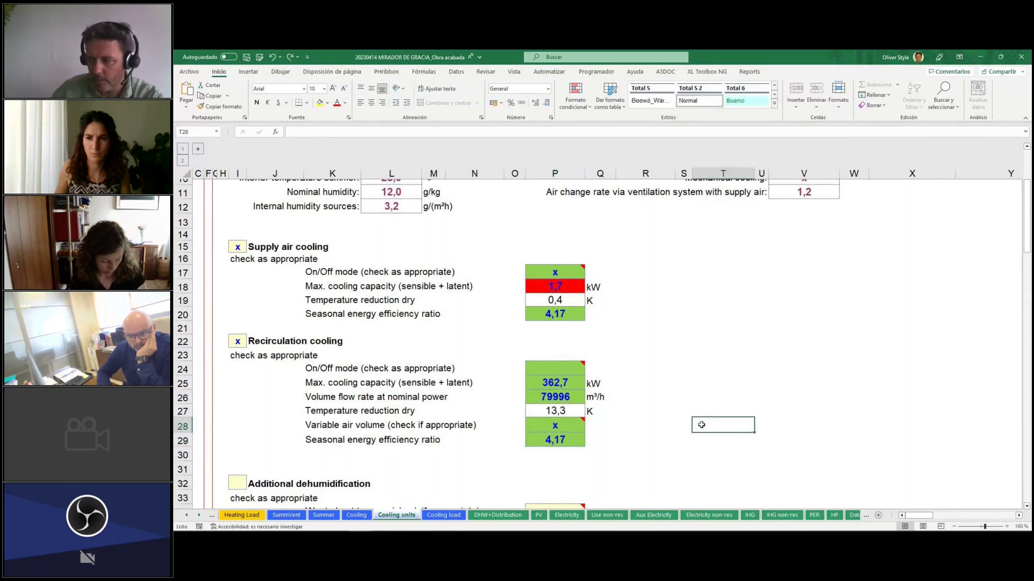
left_click(567, 440)
Examine the cooling results table, focusing on the sensible and latent values of the useful cooling total.
scroll(565, 439, "down", 4)
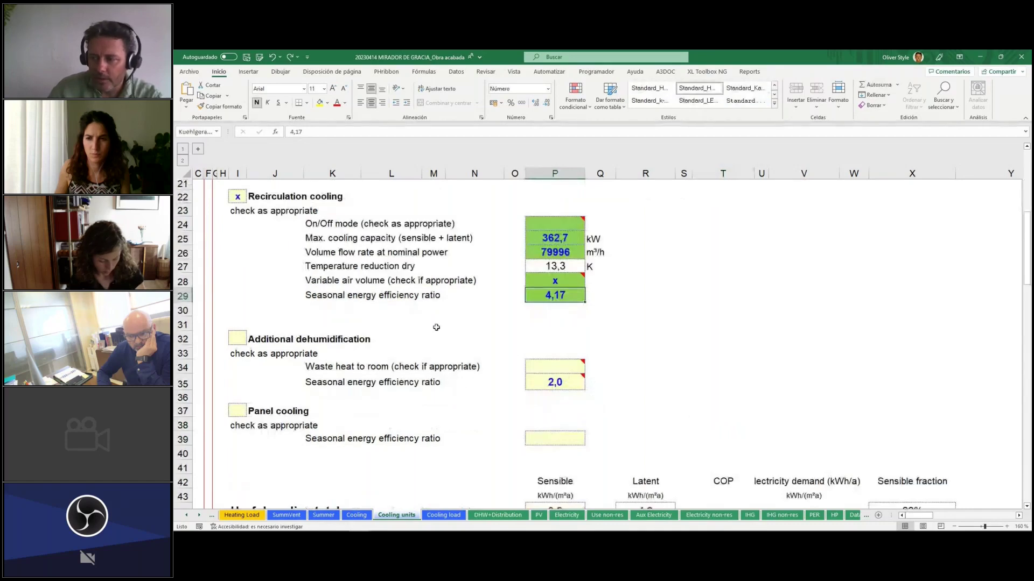
scroll(738, 396, "down", 6)
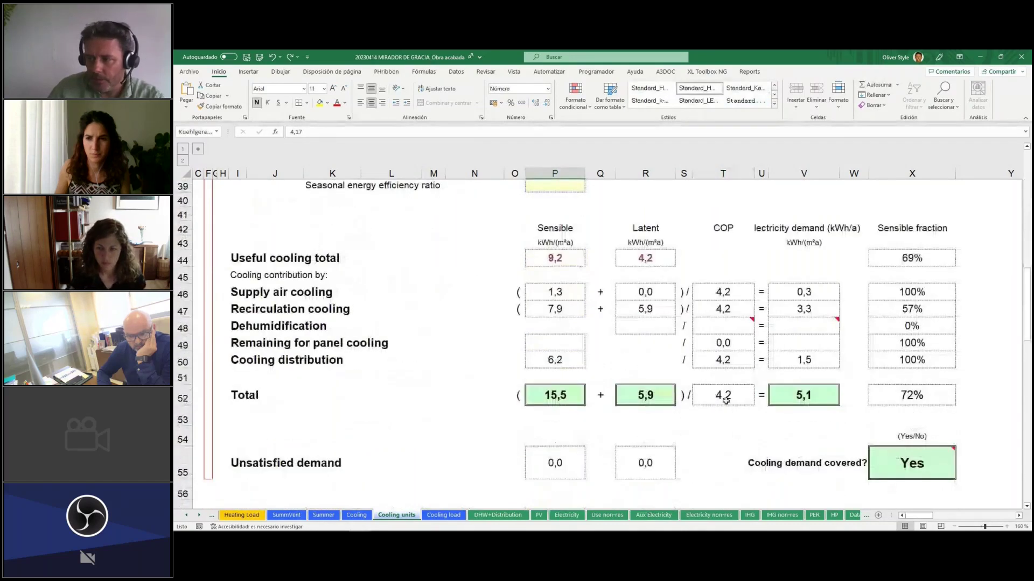
scroll(726, 400, "down", 1)
scroll(722, 399, "down", 1, "ctrl")
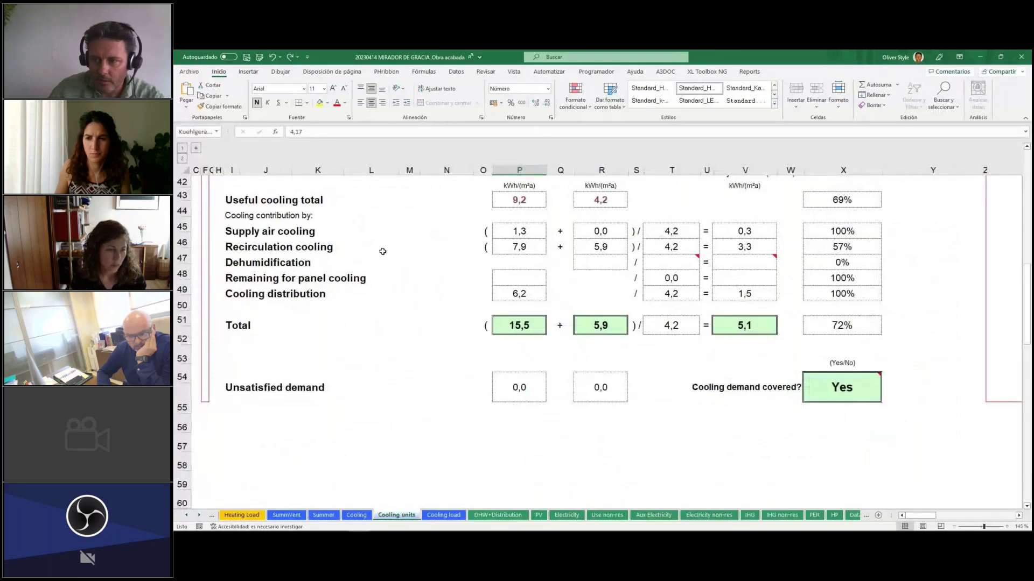
scroll(253, 281, "up", 2)
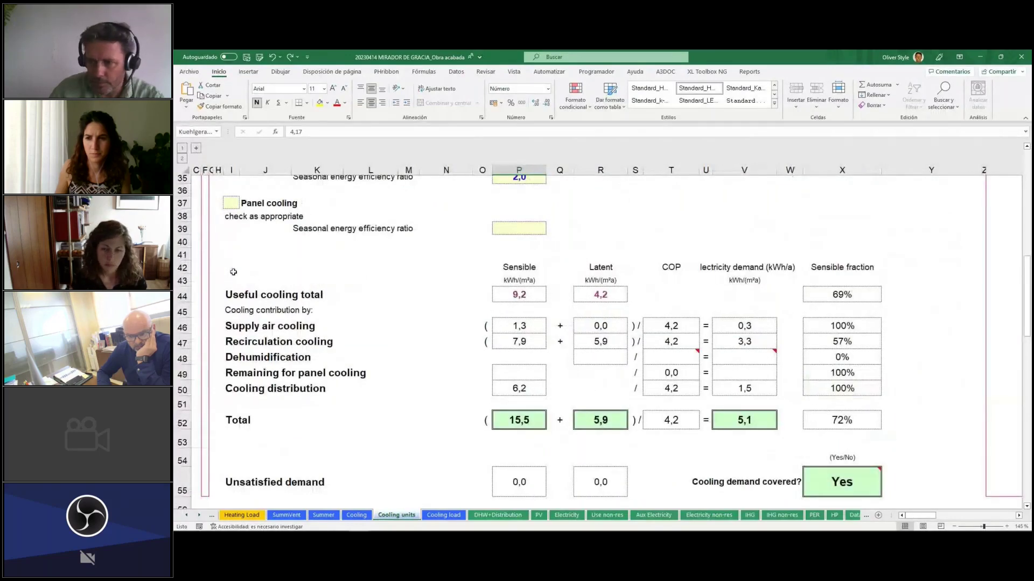
left_click_drag(233, 272, 861, 491)
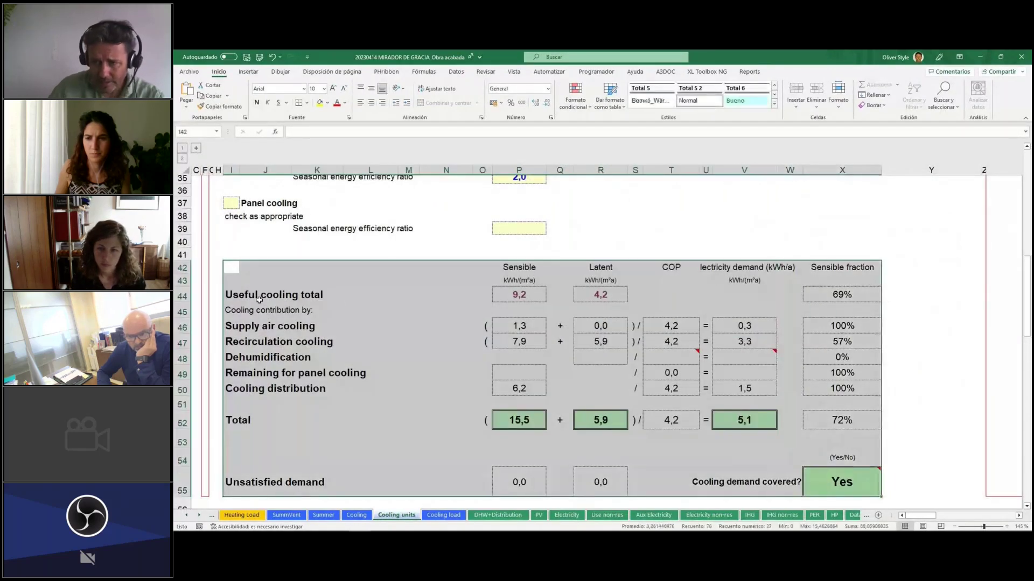
left_click_drag(259, 300, 517, 290)
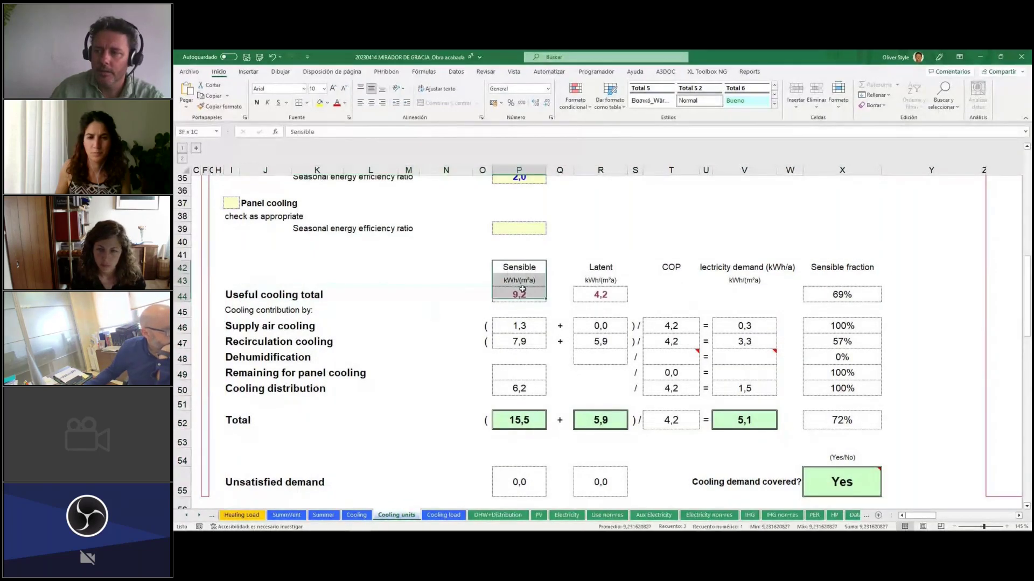
left_click_drag(600, 267, 600, 295)
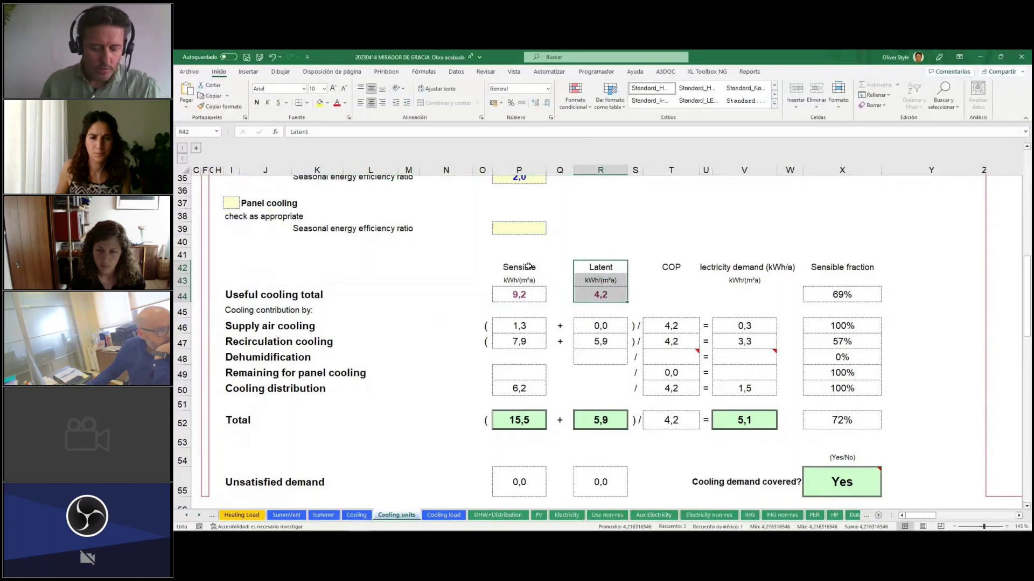
Highlight the sensible useful cooling total, and switch to the Sicro psychrometric chart in a maximized window.
left_click_drag(528, 266, 519, 294)
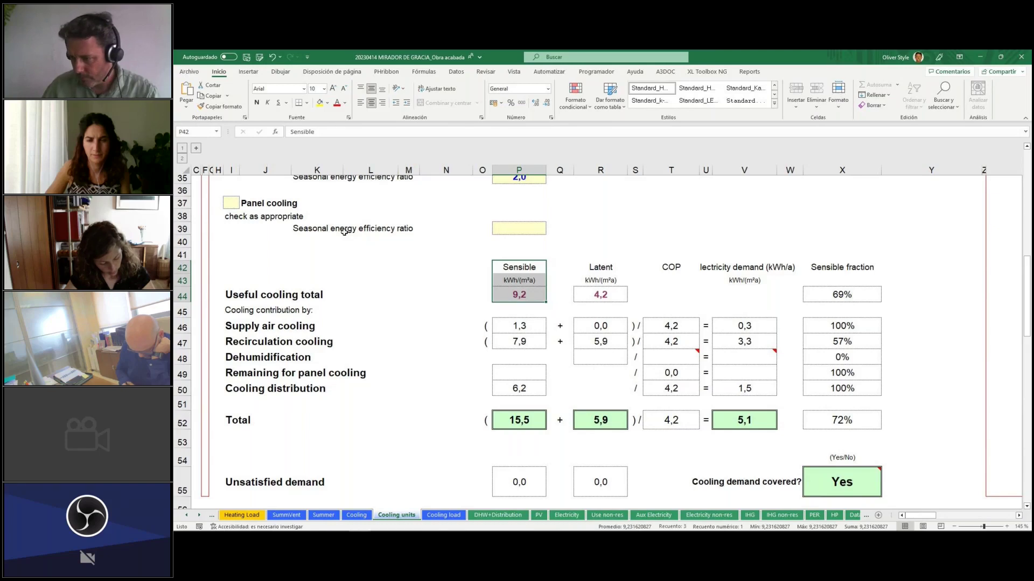
mouse_move(549, 529)
left_click(645, 522)
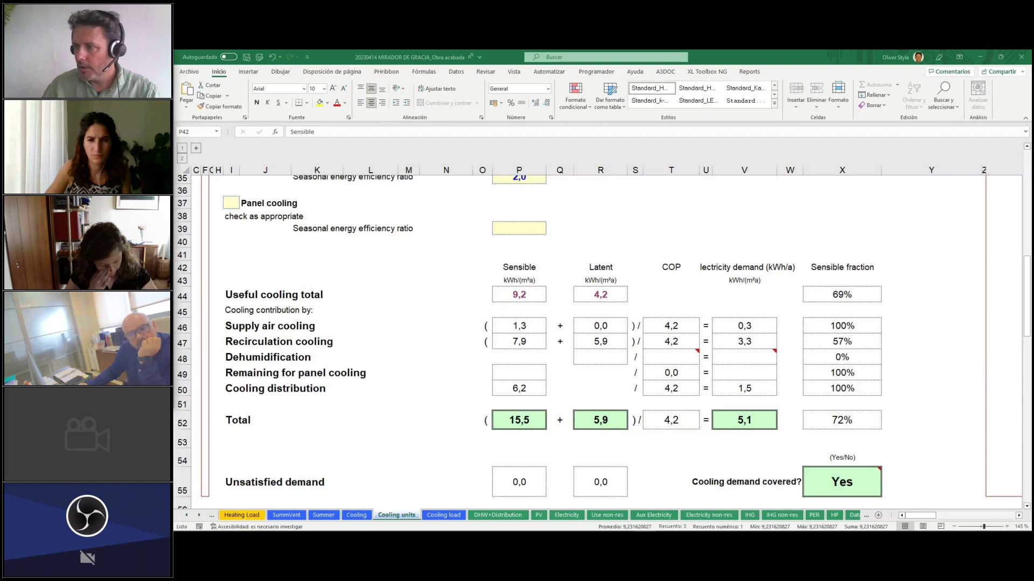
key("alt+Tab")
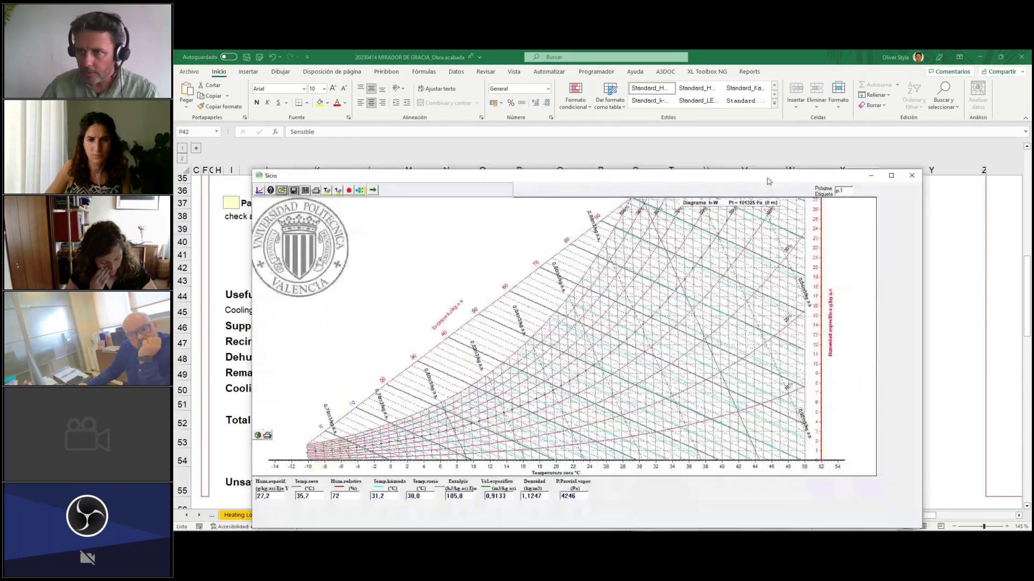
double_click(856, 179)
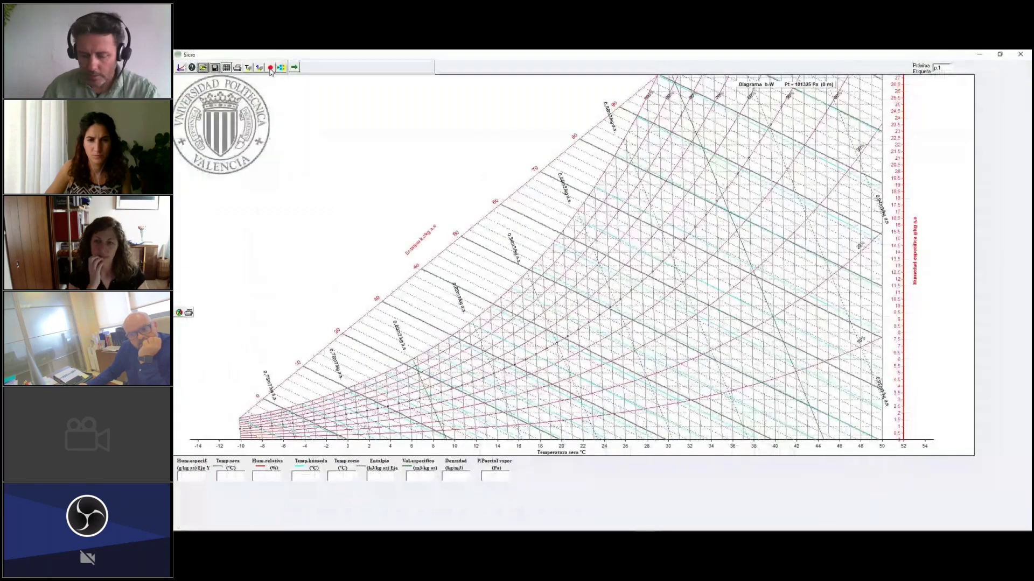
Plot a state point on the Sicro psychrometric chart at about 25 °C dry-bulb temperature and 12 g/kg specific humidity.
left_click(906, 223)
left_click(972, 161)
type("25")
left_click(609, 280)
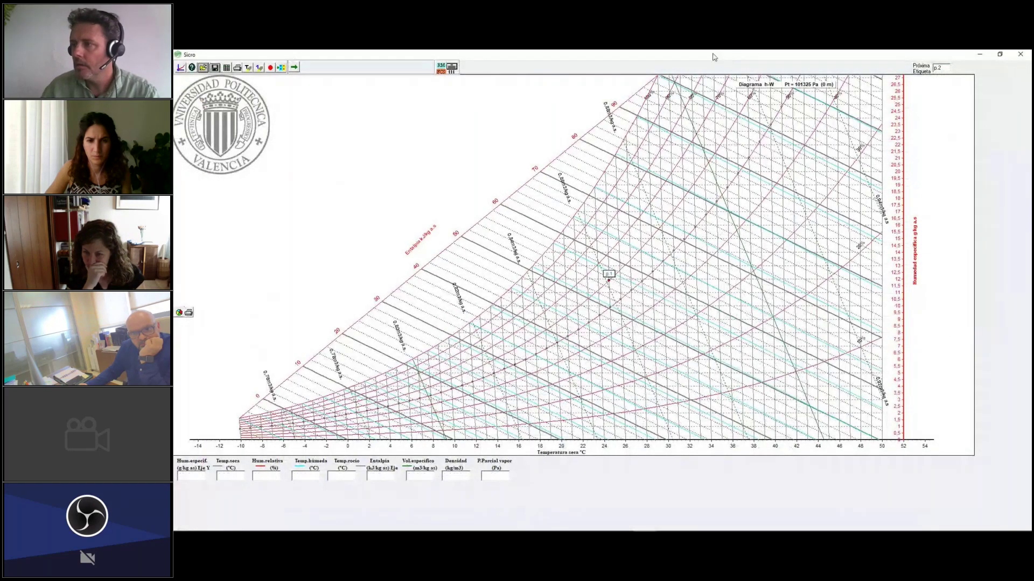
left_click_drag(669, 61, 415, 67)
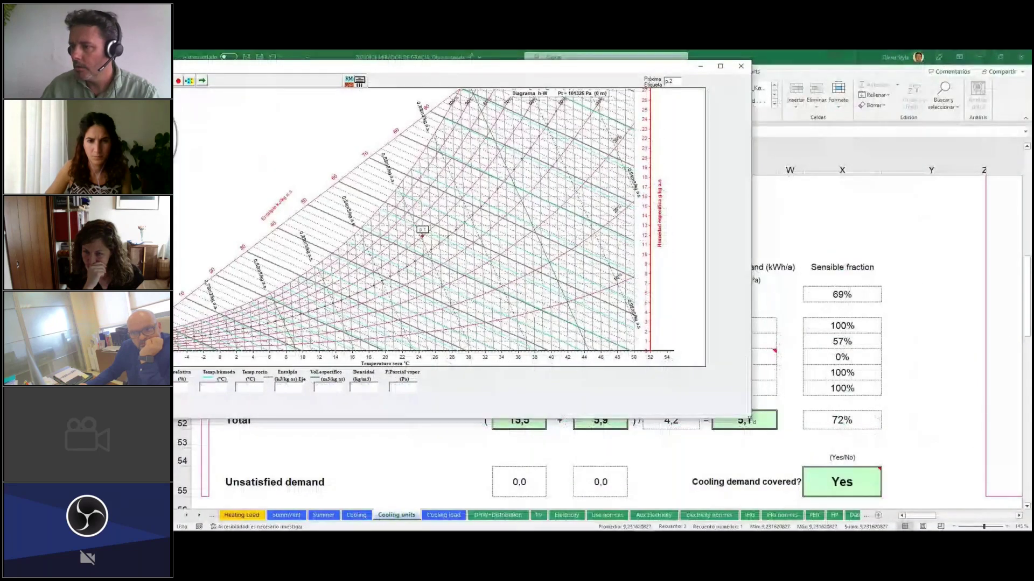
double_click(644, 66)
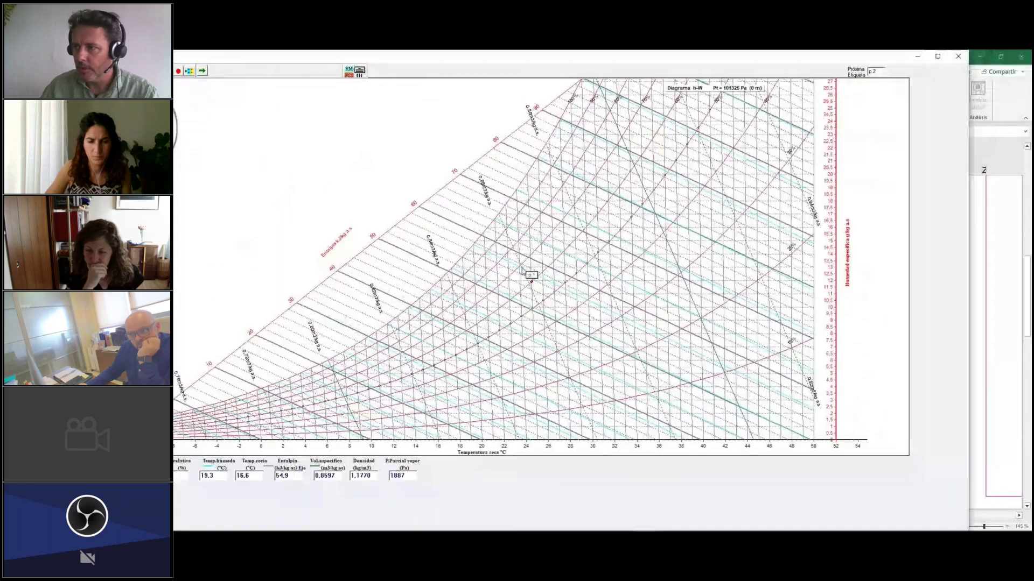
double_click(644, 61)
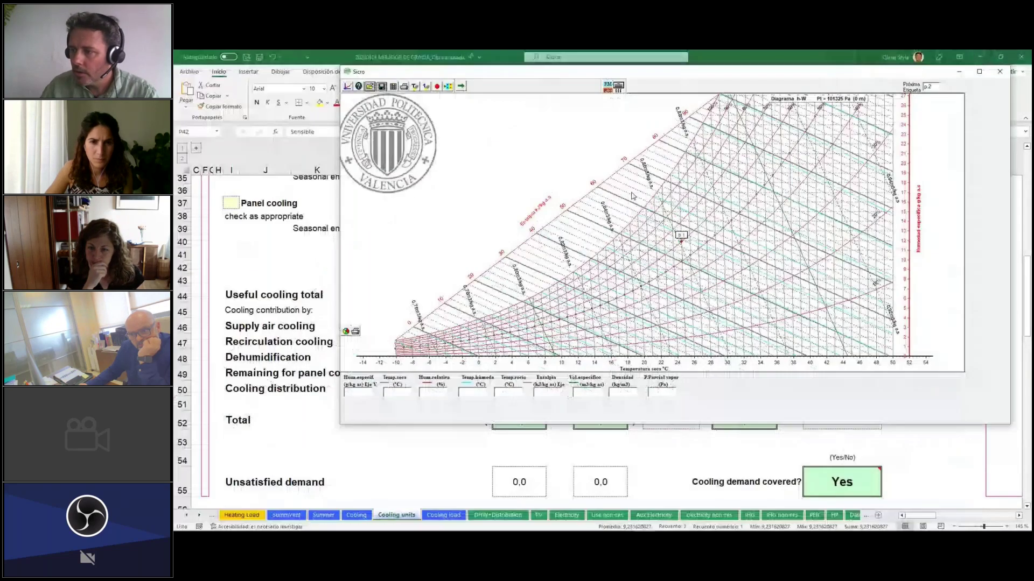
left_click(979, 71)
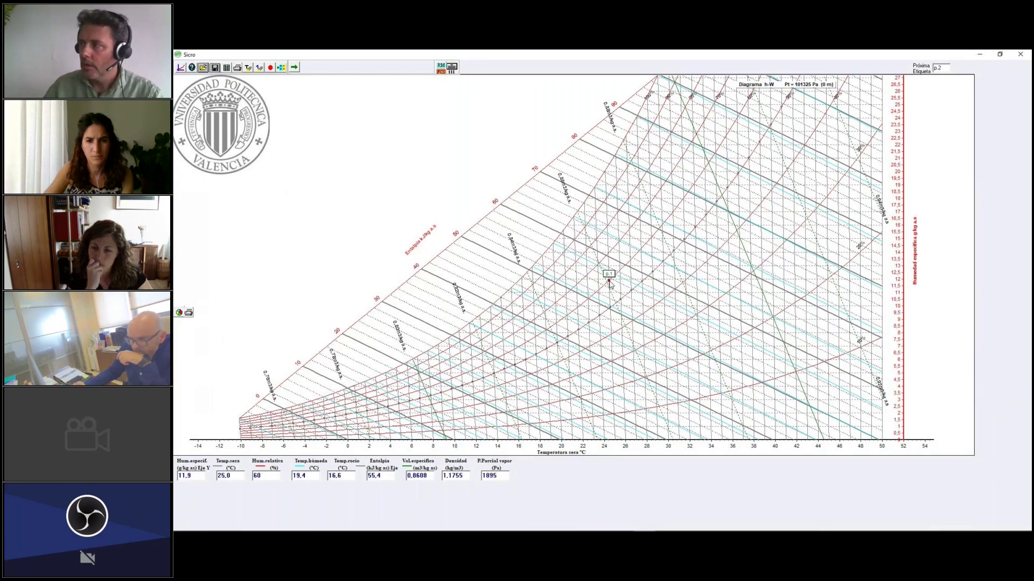
Switch back to the Excel workbook and open the Verification sheet.
key("alt+Tab")
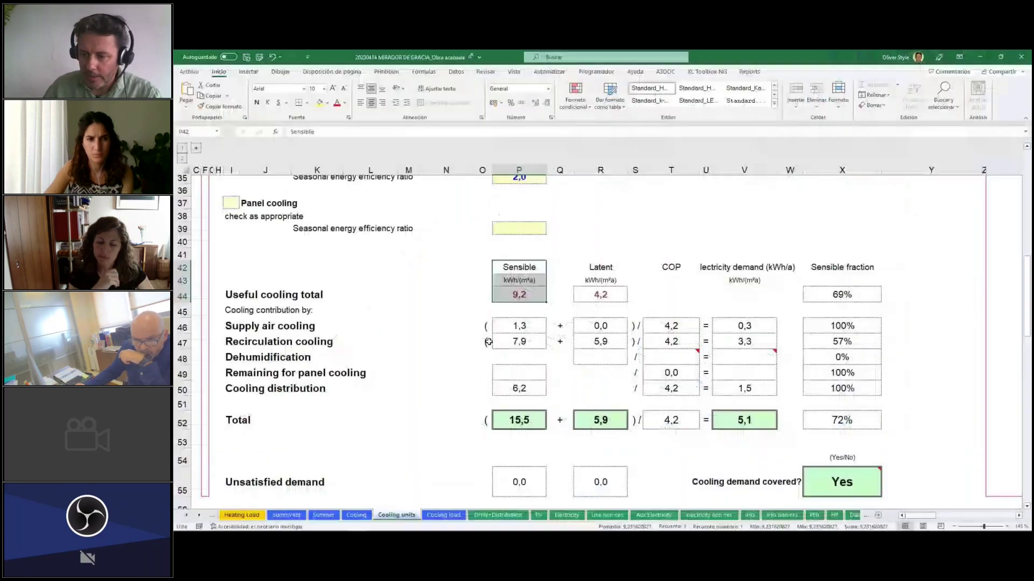
left_click(186, 515)
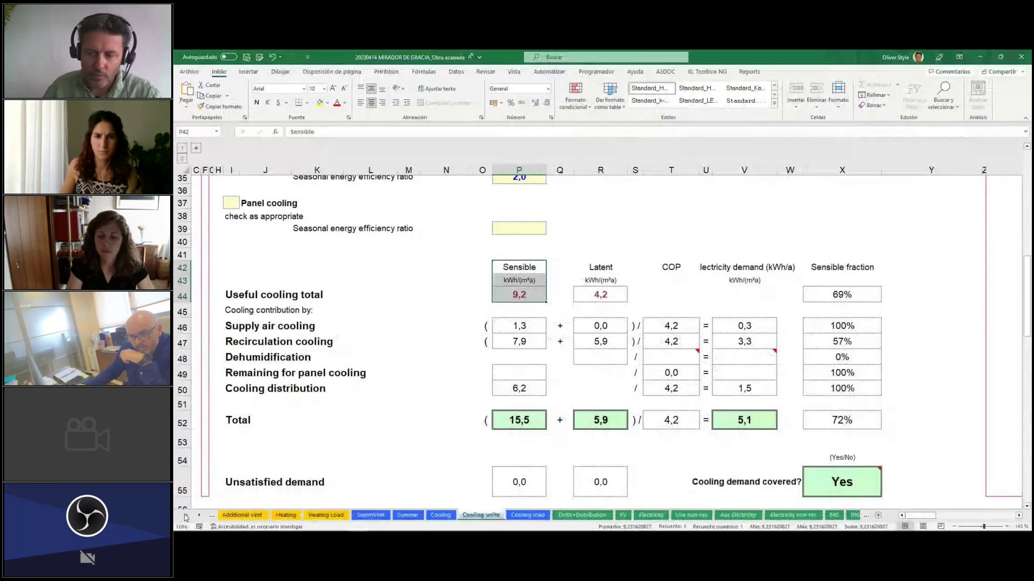
left_click(186, 515)
left_click(185, 515)
left_click(186, 516)
left_click(186, 516)
left_click(186, 516)
left_click(185, 516)
left_click(280, 515)
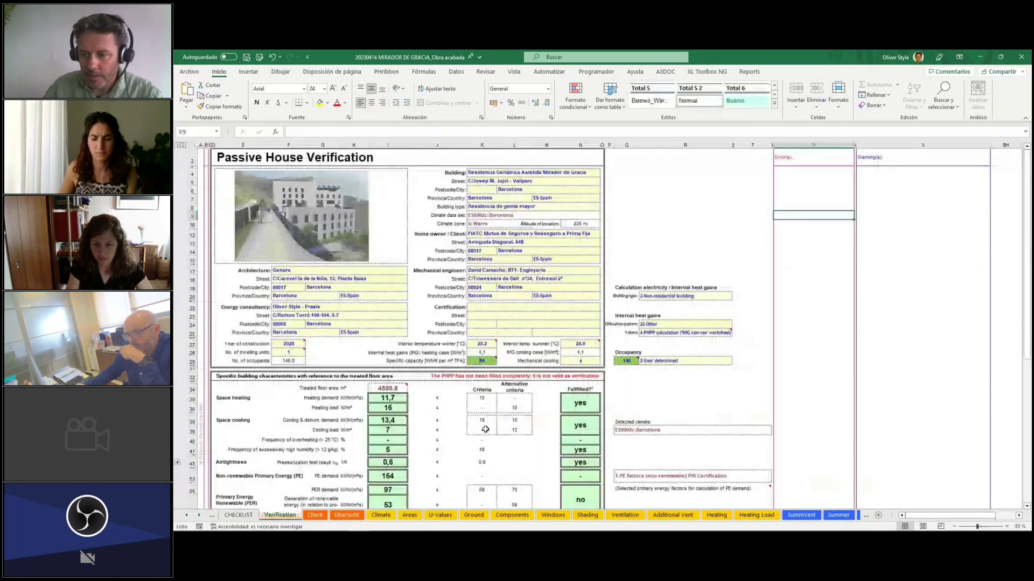
Examine the frequency of excessively high humidity (> 12 g/kg) entry among the specific building characteristics.
left_click(324, 448)
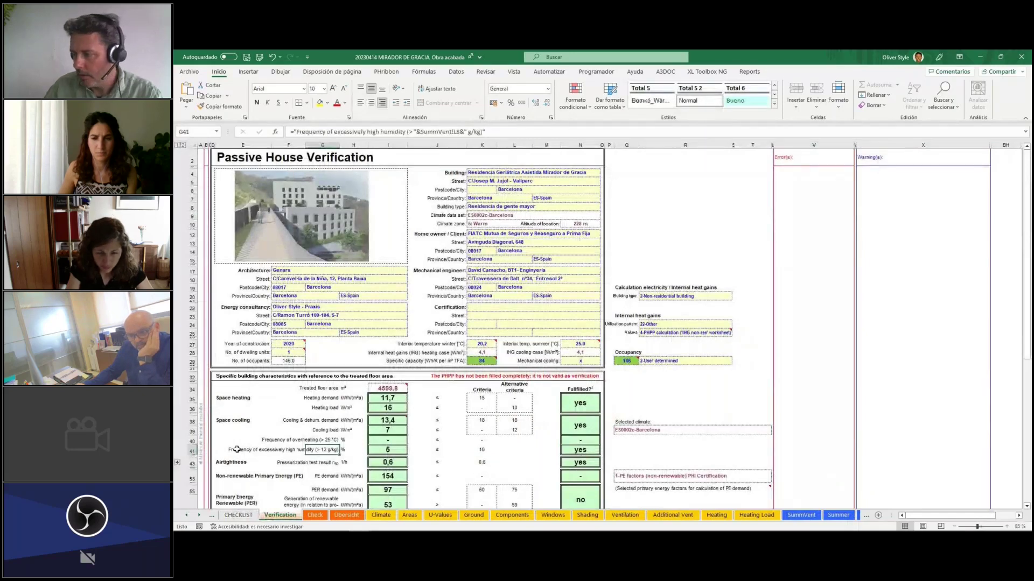
left_click(237, 450)
scroll(237, 449, "up", 3)
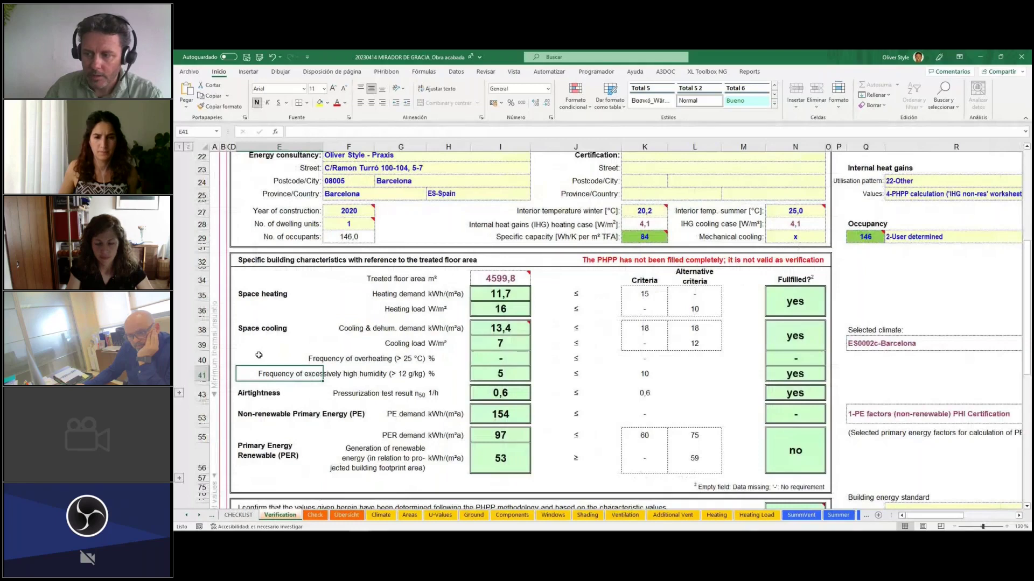
key("ctrl+a")
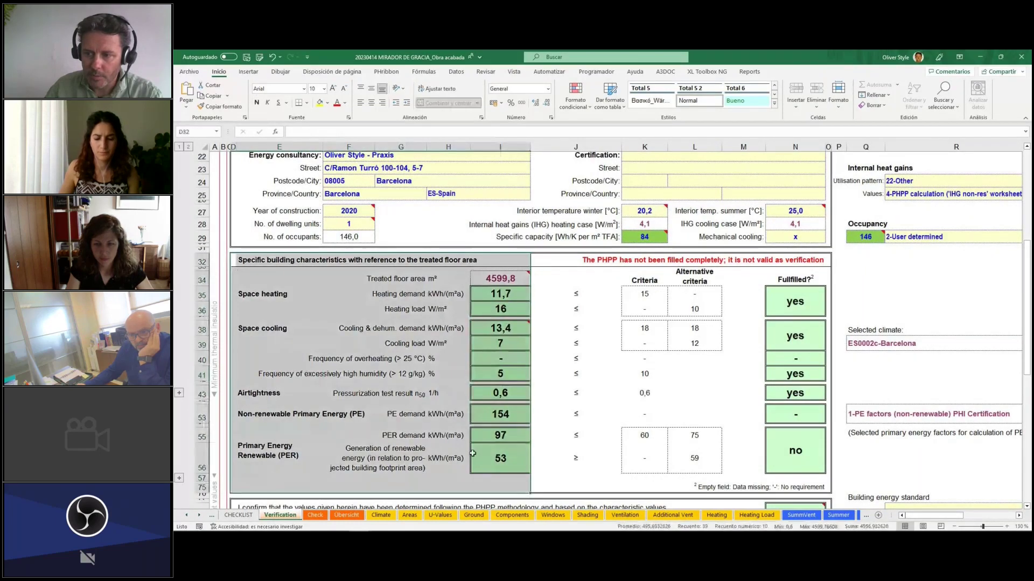
left_click_drag(268, 373, 486, 374)
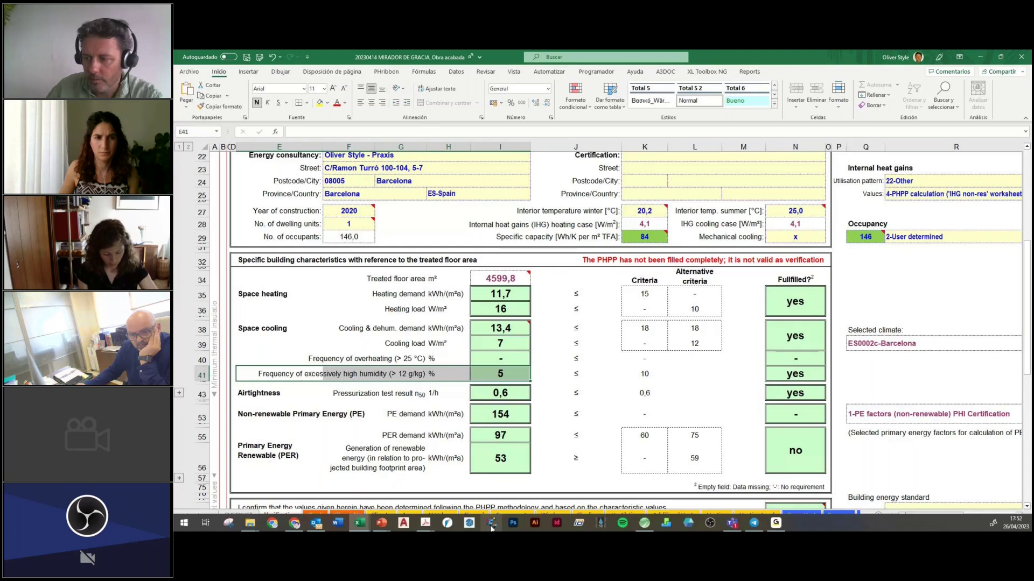
Consult the Sicro psychrometric chart again, and return to the sensible results column of the workbook's Cooling units sheet.
left_click(645, 526)
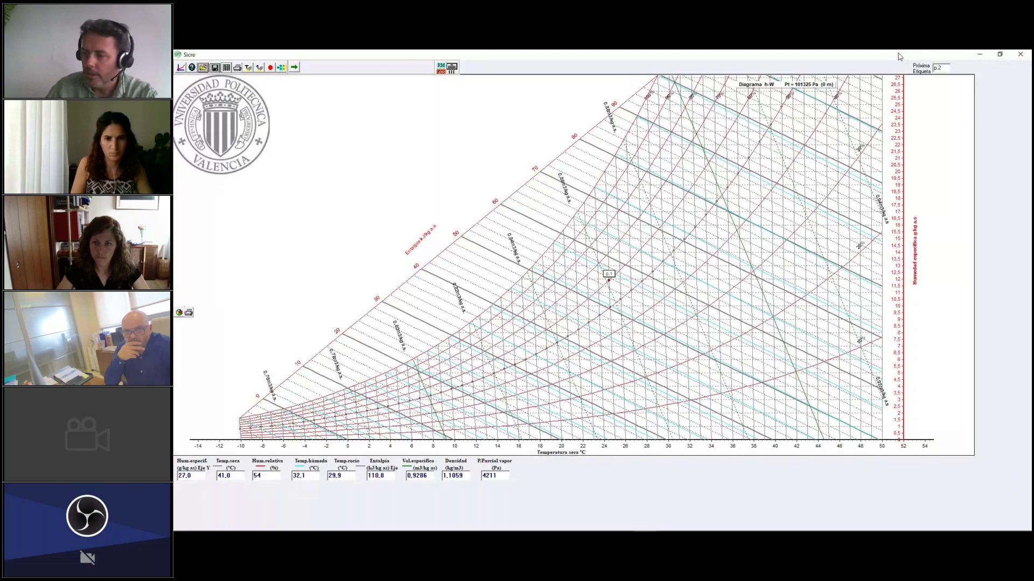
left_click(975, 57)
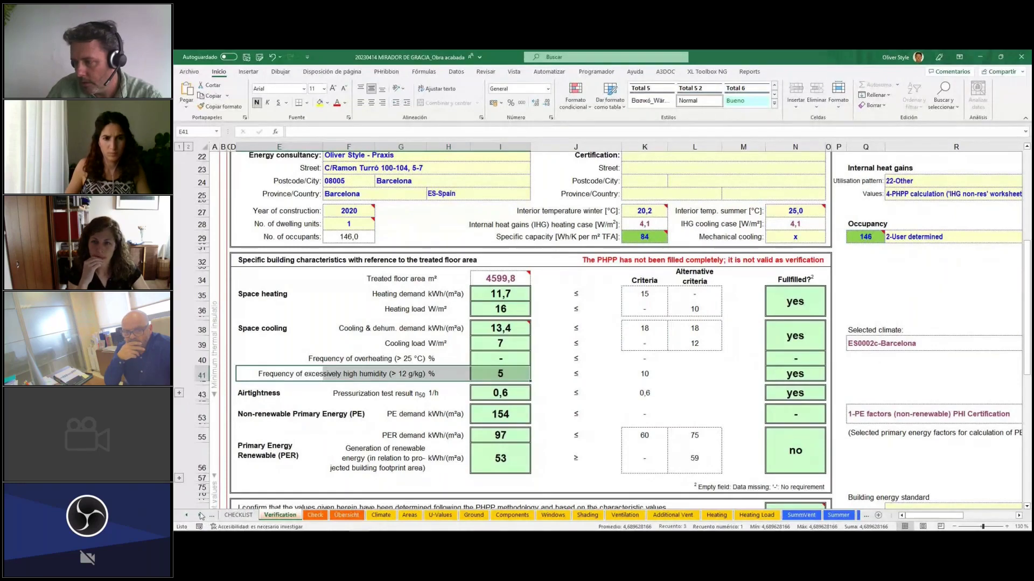
scroll(221, 515, "down", 5)
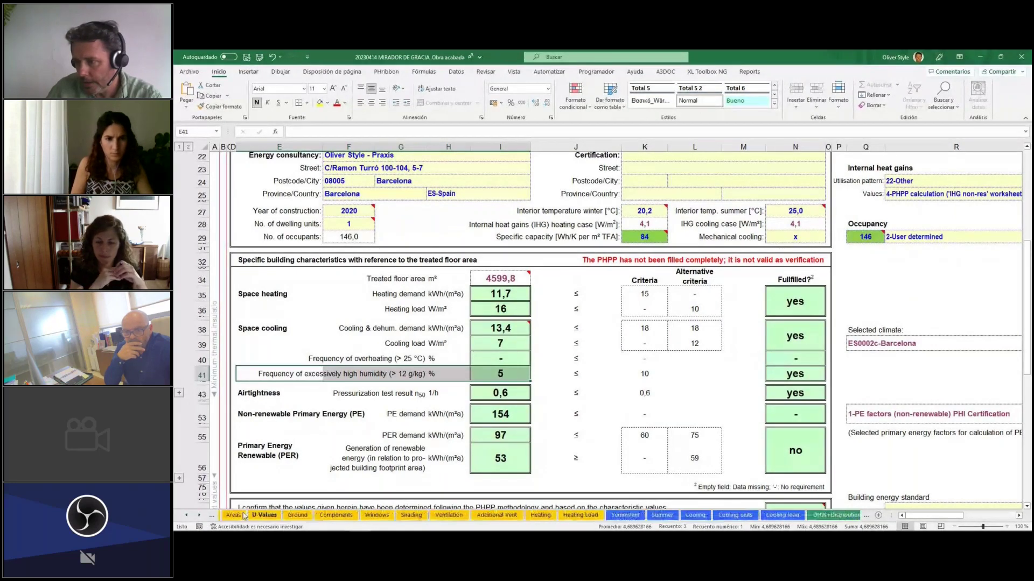
left_click(735, 515)
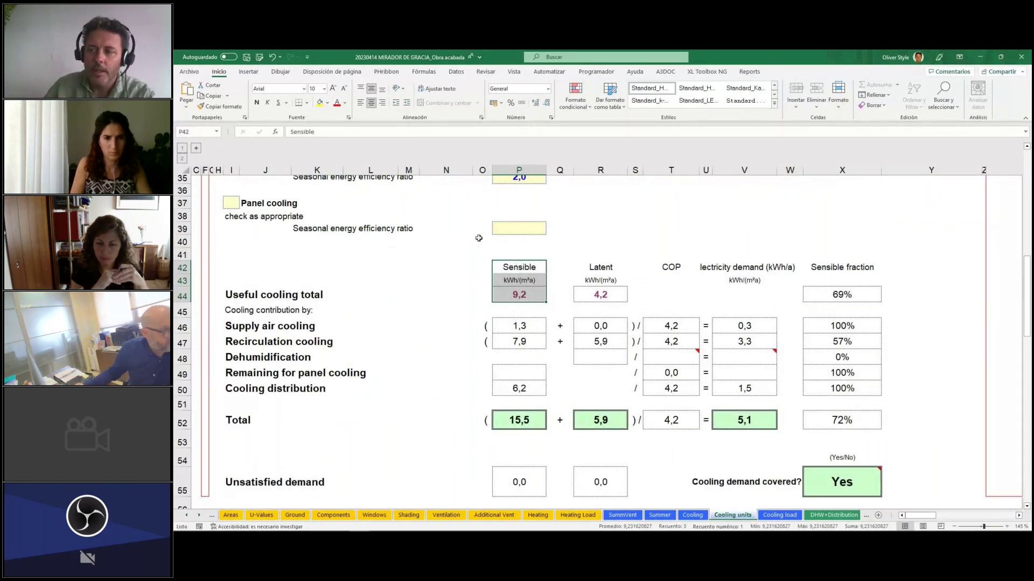
left_click(518, 269)
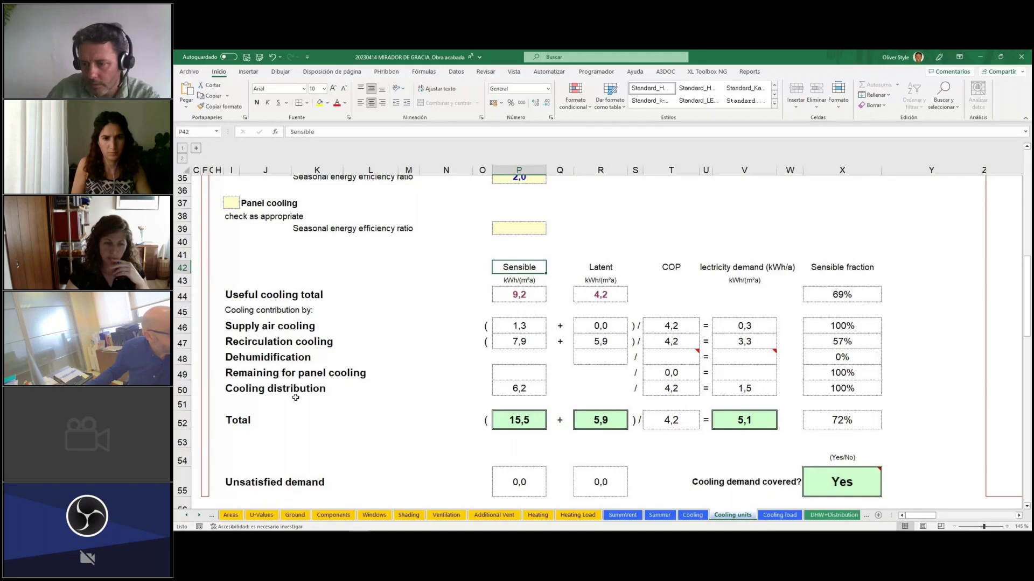
Set the climate data set on the Climate sheet to ES0003b-Sevilla.
scroll(329, 516, "up", 4)
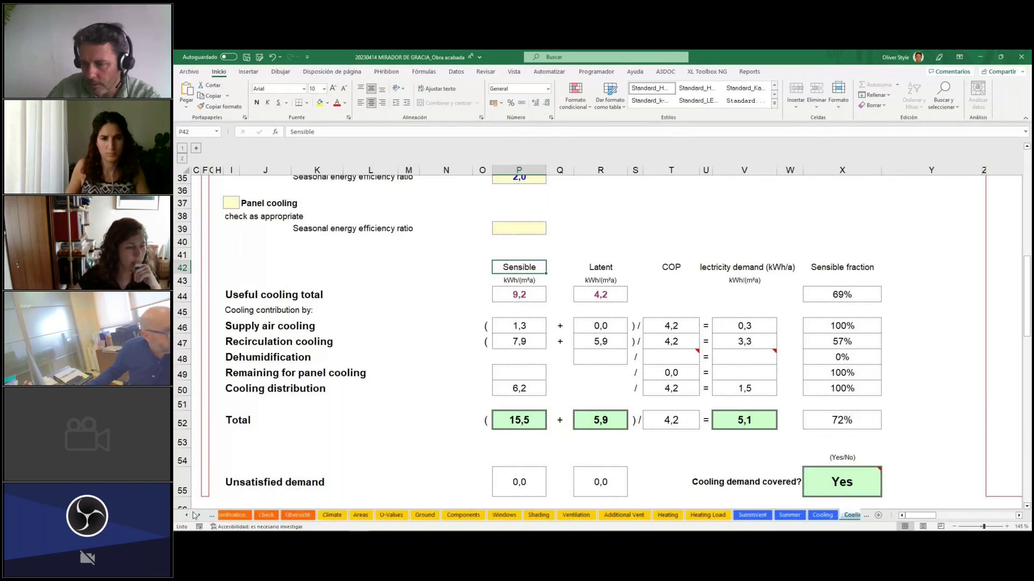
left_click(344, 515)
left_click(341, 258)
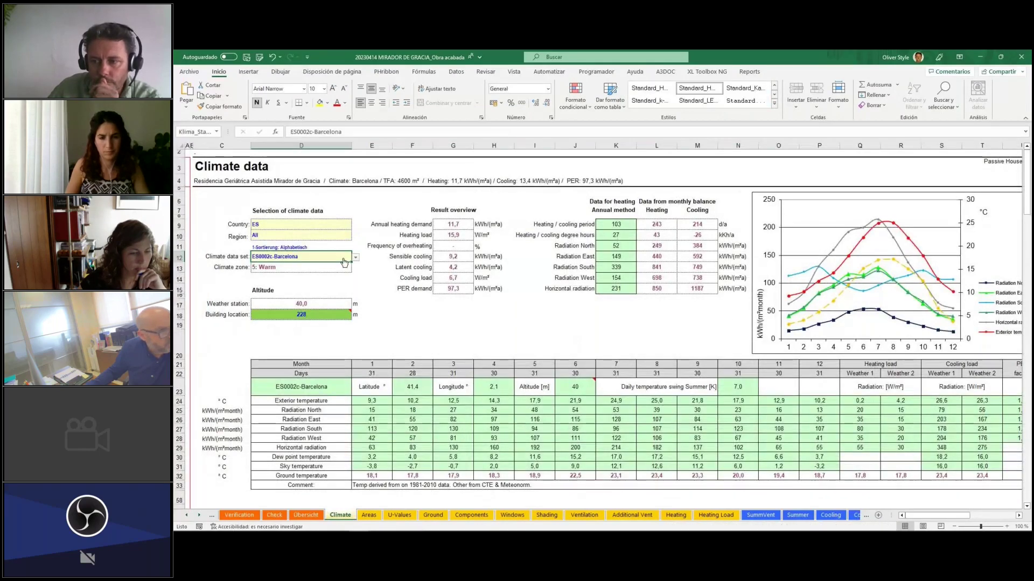
left_click(355, 258)
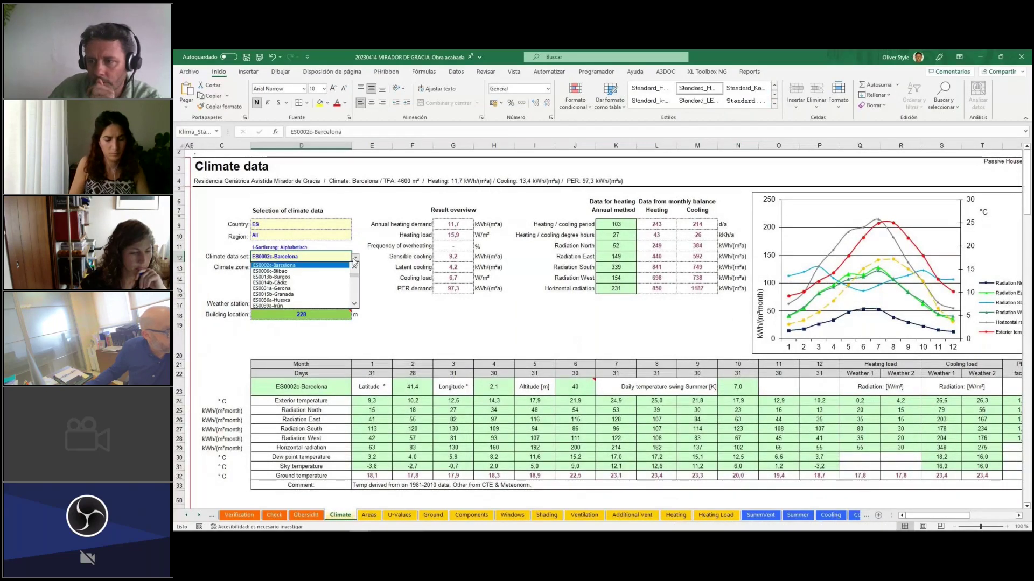
left_click(355, 291)
left_click(355, 291)
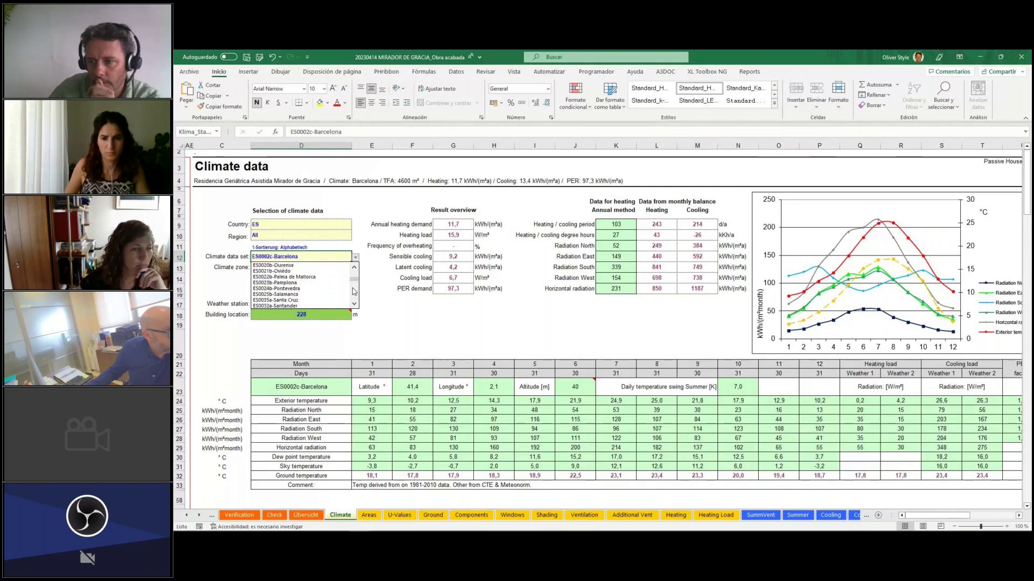
scroll(354, 292, "down", 1)
left_click(280, 305)
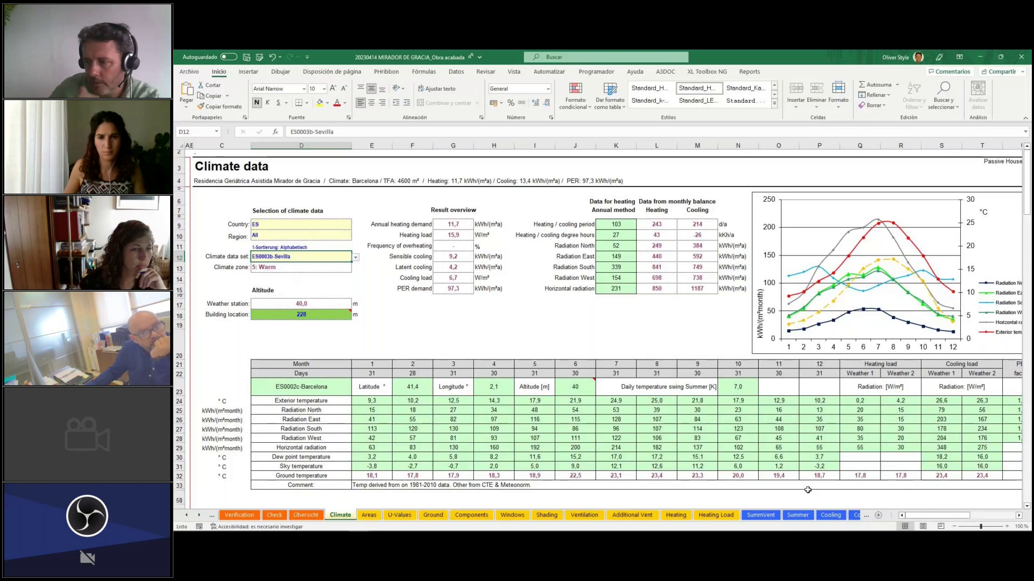
Examine the sensible and latent useful cooling totals for Sevilla on the Cooling units sheet.
left_click(800, 517)
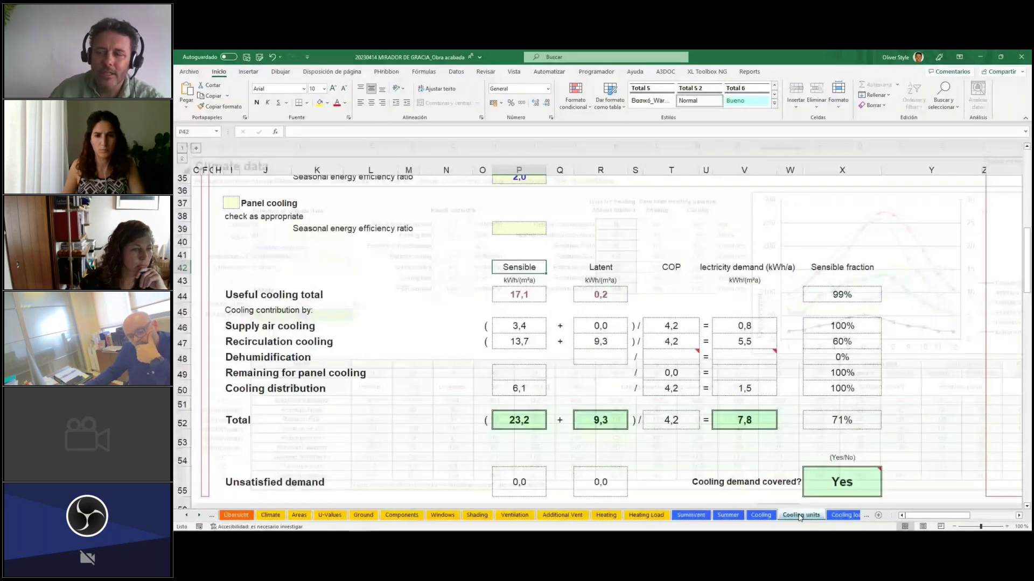
left_click(529, 289)
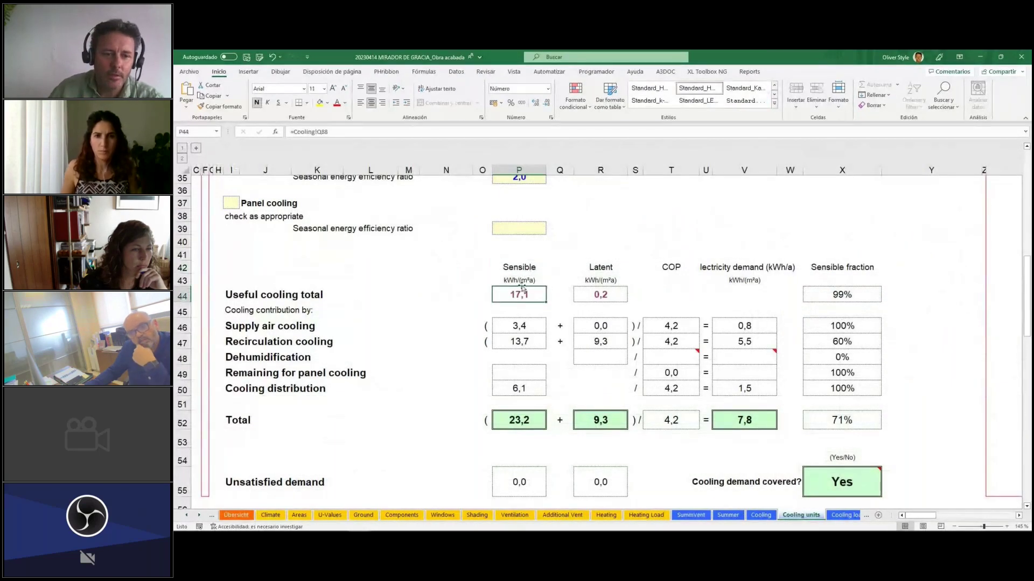
left_click(607, 295)
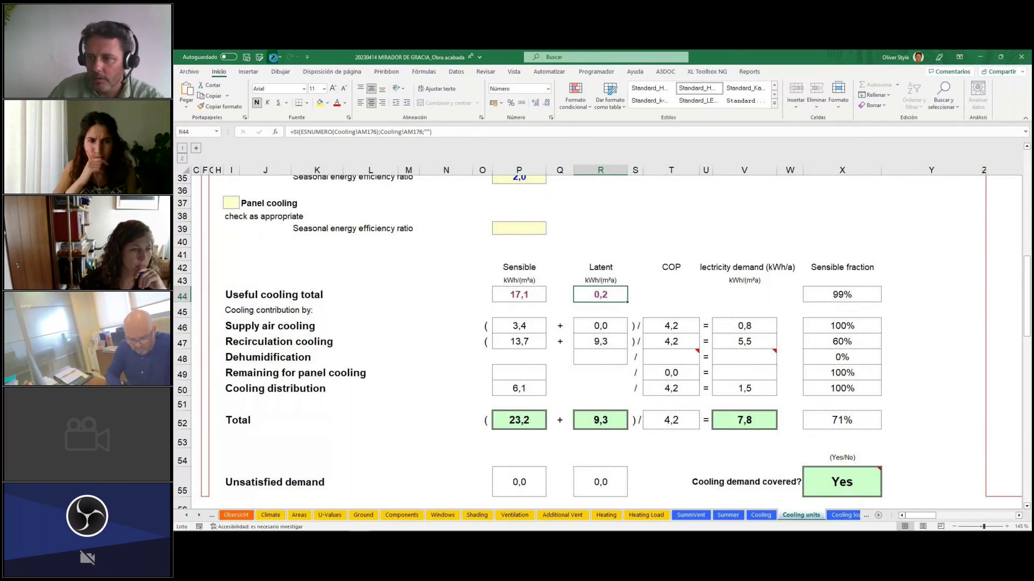
Undo the climate data set change, and recheck the sensible useful cooling total on the Cooling units sheet.
left_click(270, 515)
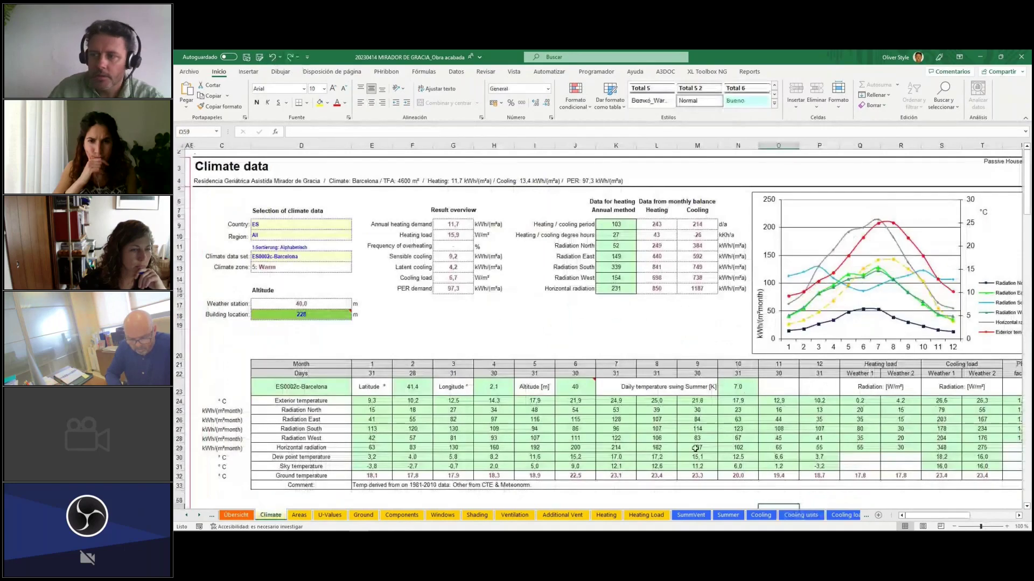
left_click(801, 515)
left_click(525, 295)
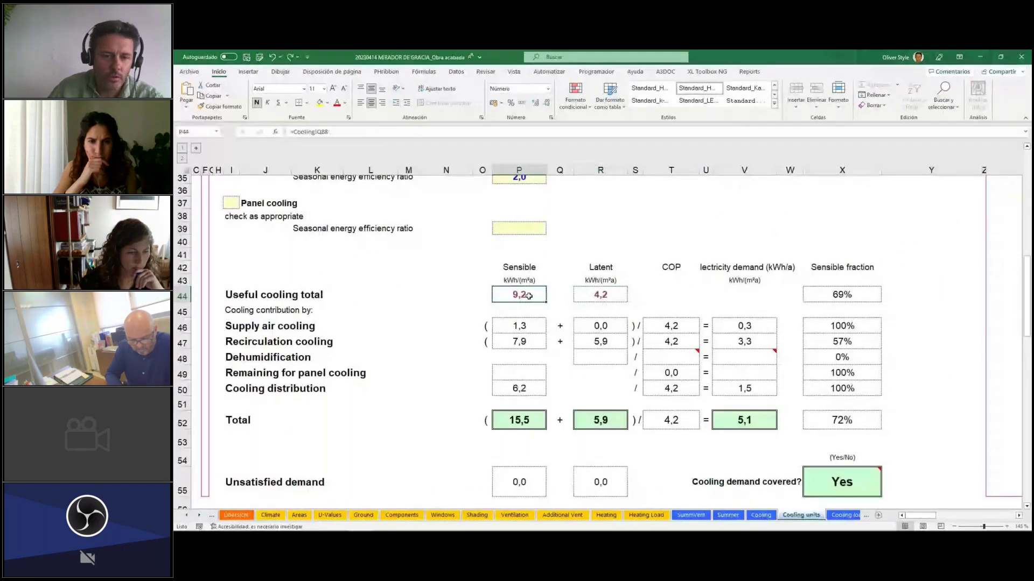
Trace the latent useful cooling total in R44 to its source cell AM176 on the Cooling sheet.
double_click(602, 296)
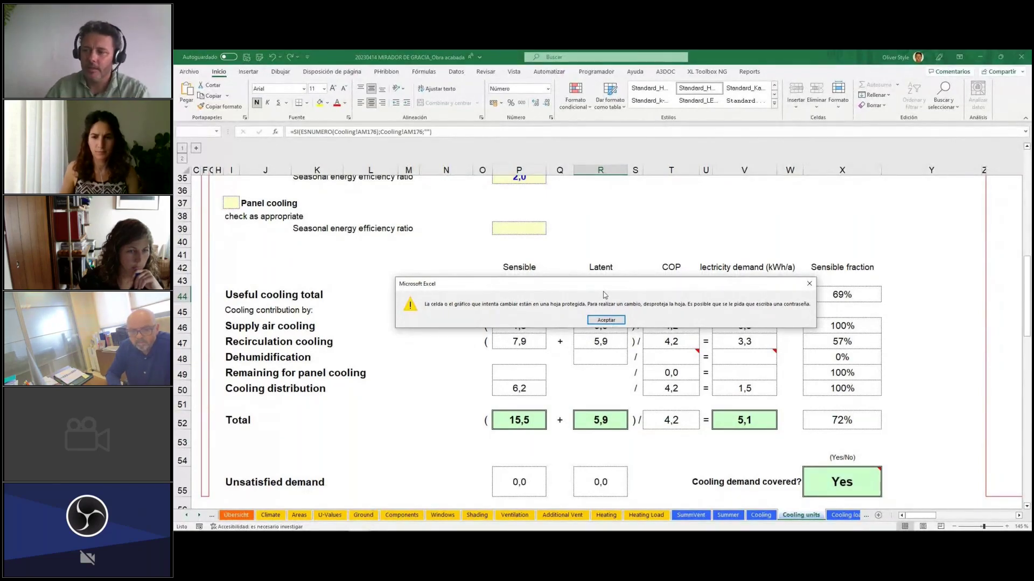
left_click(606, 320)
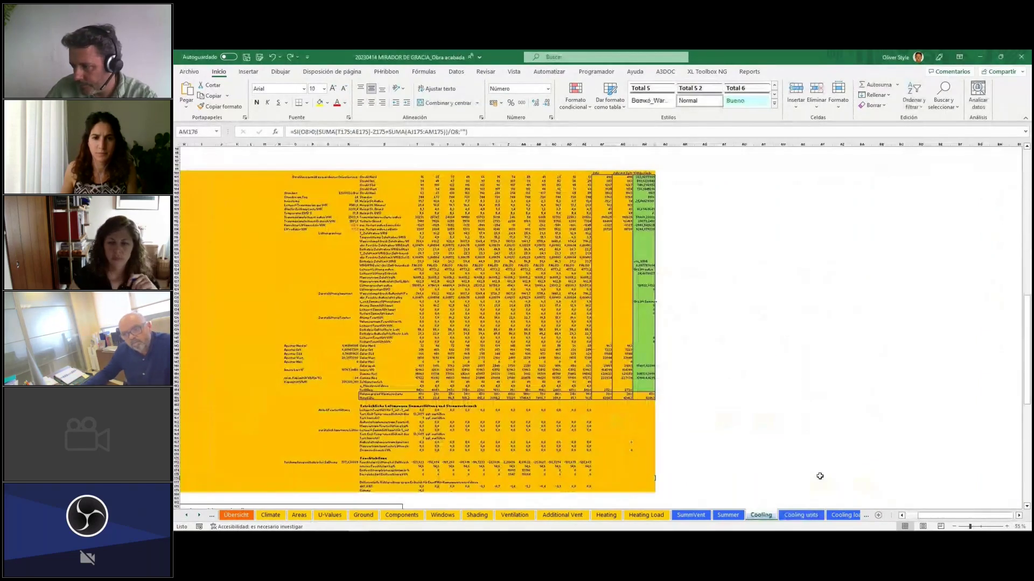
left_click(597, 435)
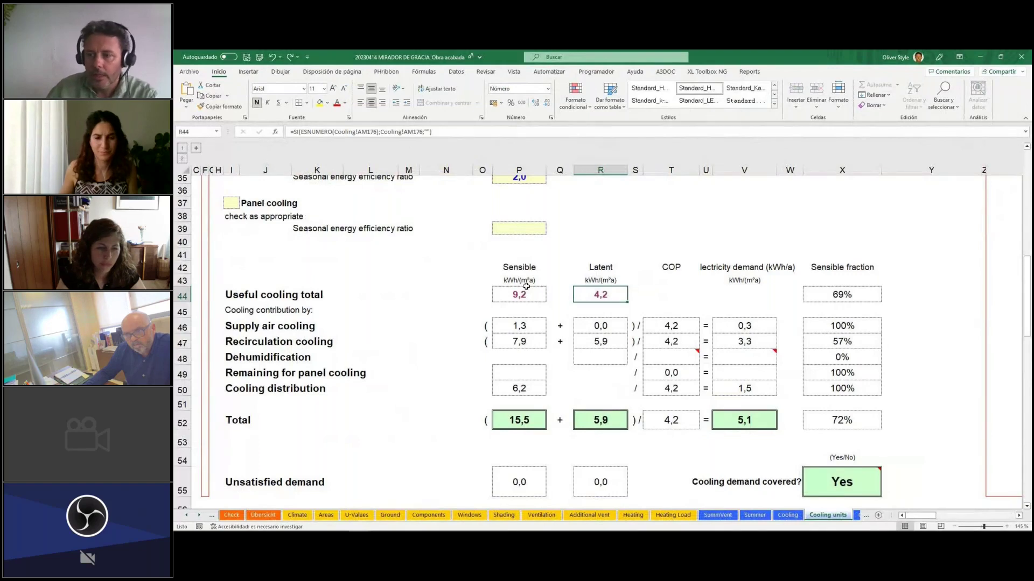
Highlight the useful cooling total row on the Cooling units sheet, covering its sensible and latent values.
left_click_drag(257, 288, 600, 294)
left_click_drag(231, 280, 601, 295)
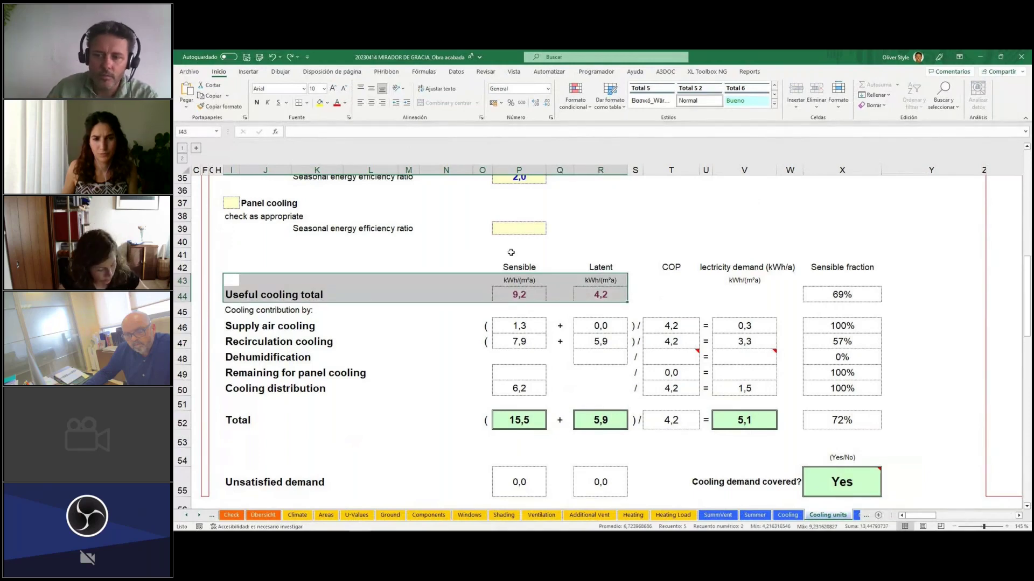
Examine the supply air cooling contribution in row 46, covering its sensible and latent values.
left_click_drag(234, 326, 608, 334)
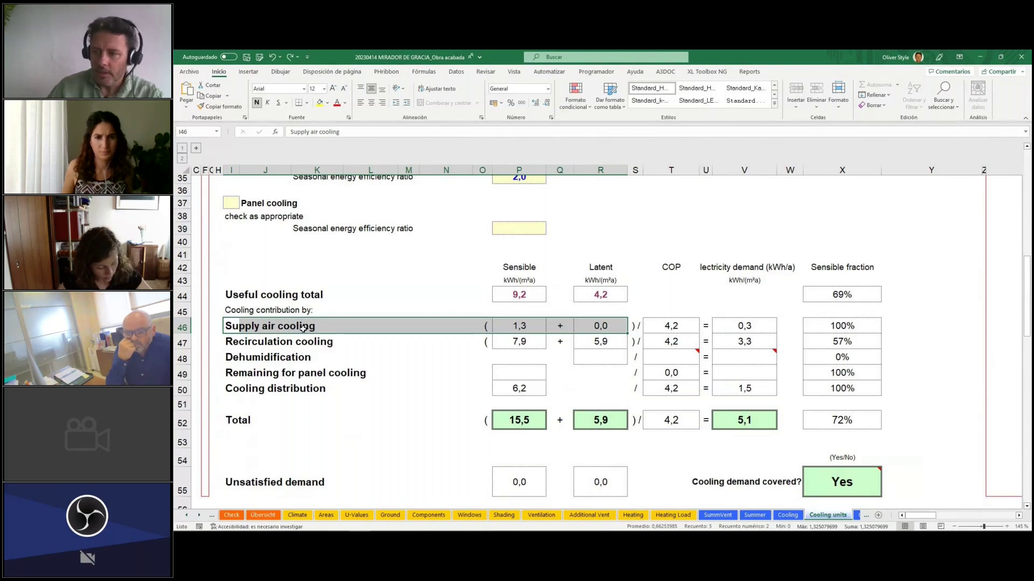
key("Right")
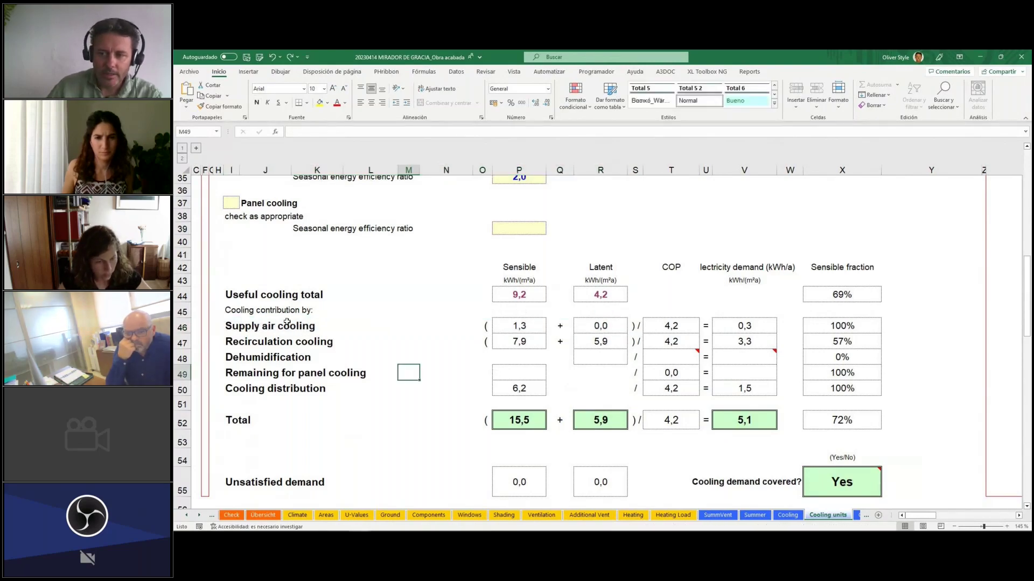
left_click_drag(229, 326, 341, 327)
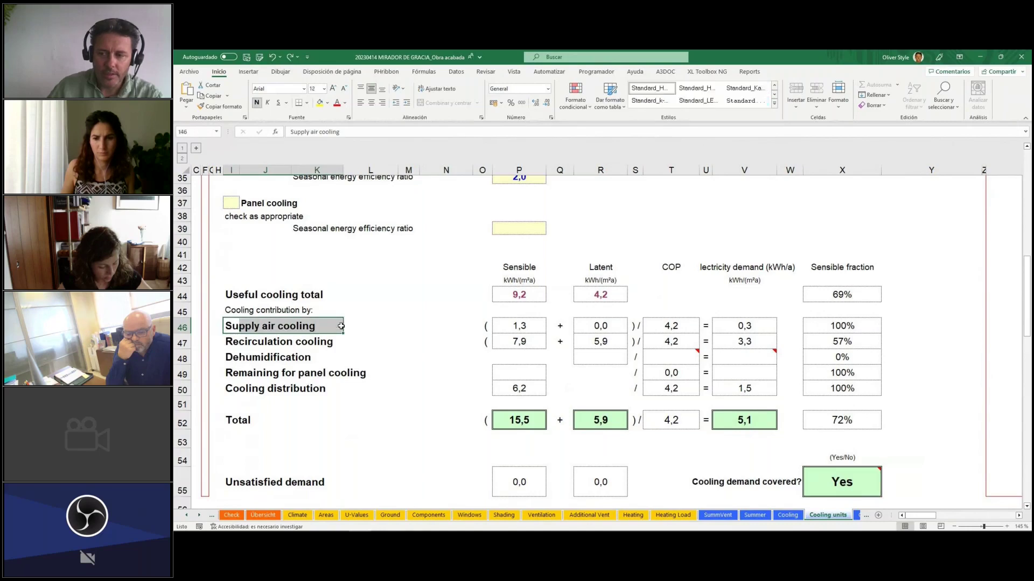
left_click(526, 327)
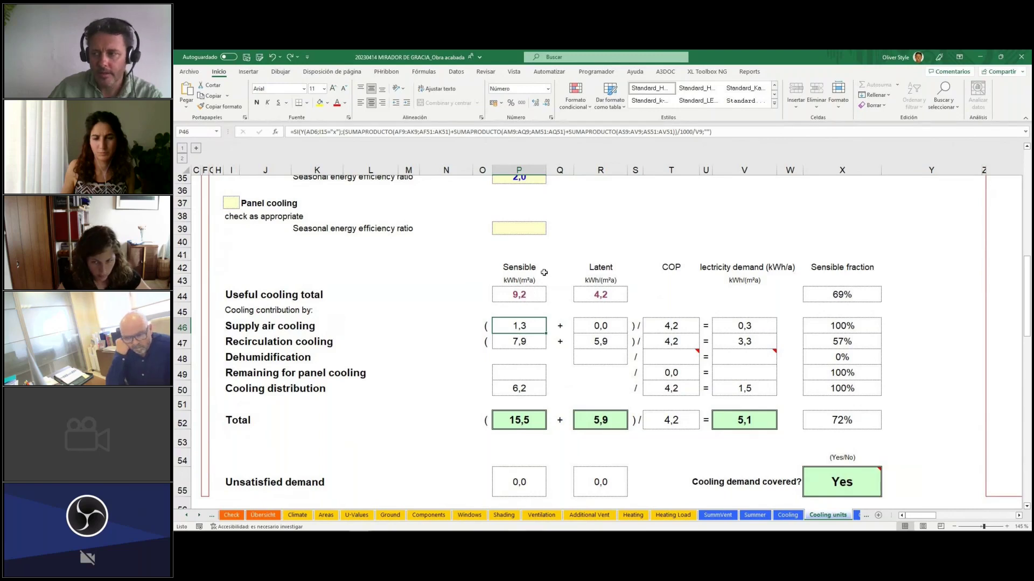
left_click(606, 327)
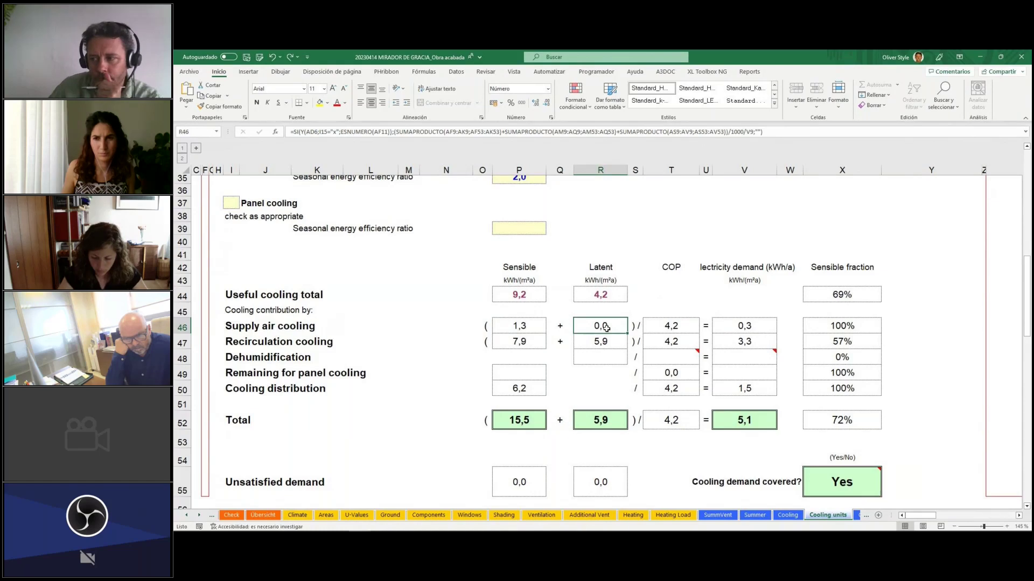
Examine the recirculation cooling contribution in row 47 and its sensible value in P47.
left_click(524, 343)
left_click_drag(226, 341, 340, 342)
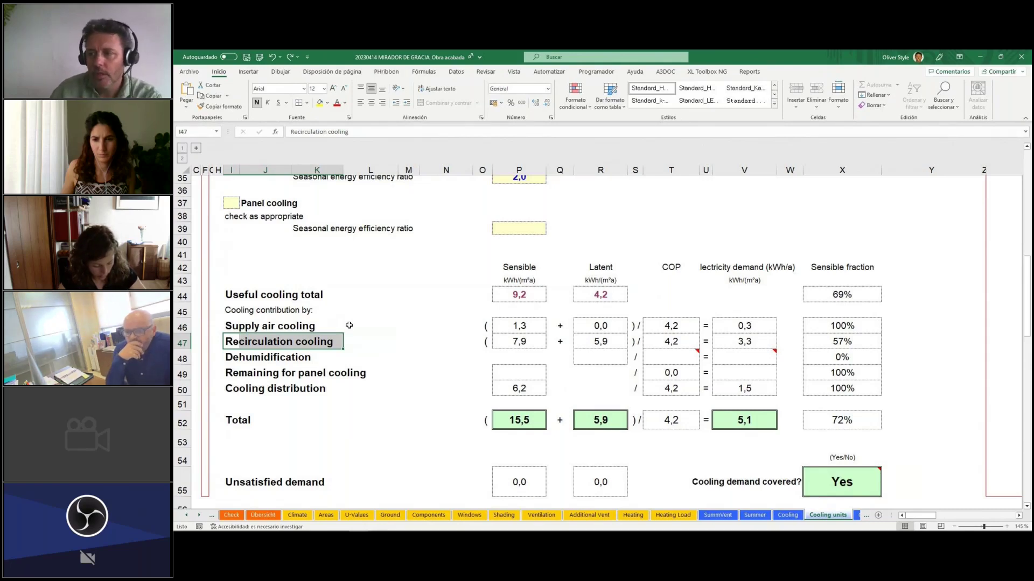
left_click(534, 341)
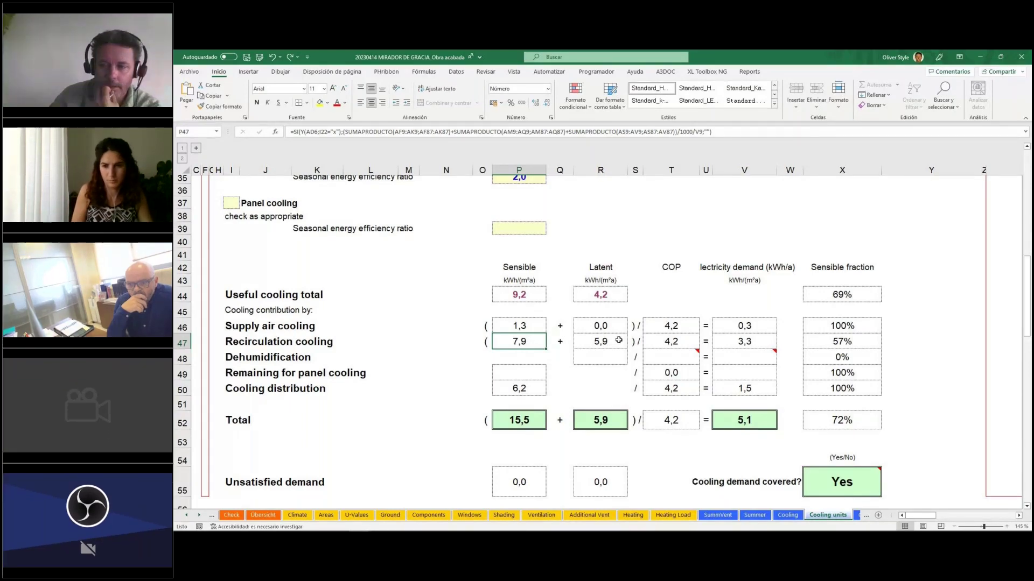
Review the dehumidification, remaining for panel cooling and cooling distribution rows of the cooling contributions.
left_click_drag(253, 357, 620, 358)
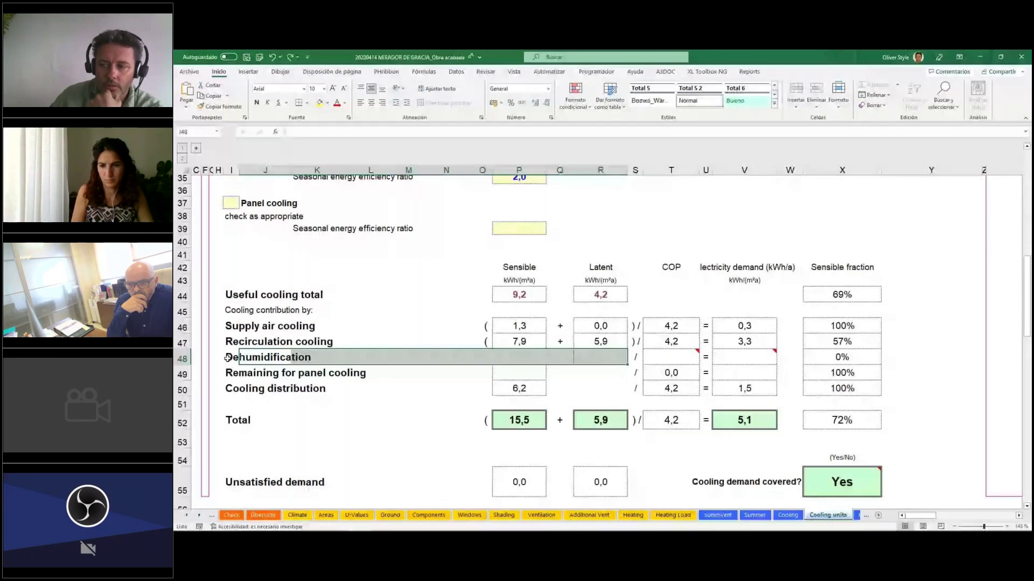
left_click_drag(226, 373, 533, 372)
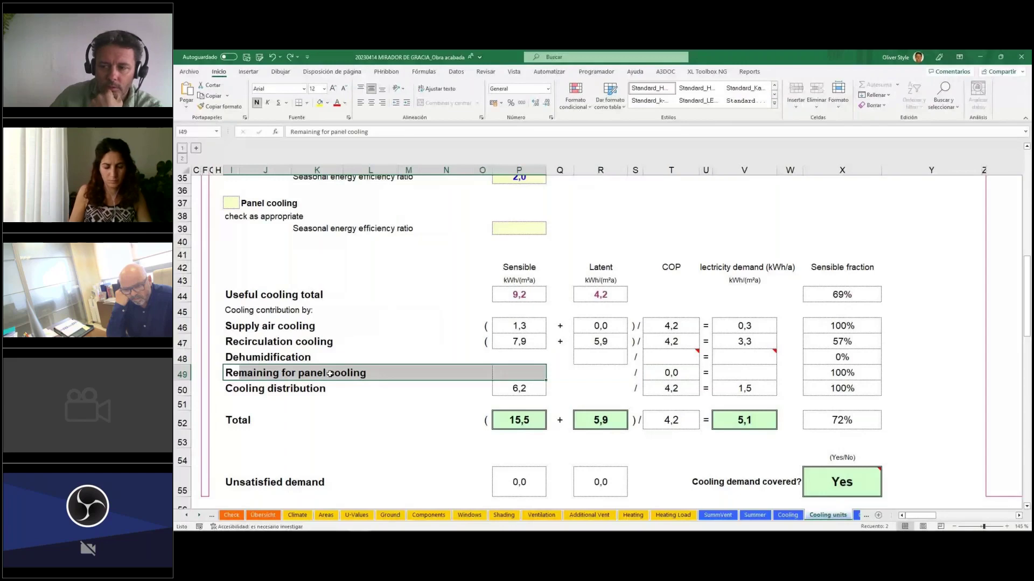
left_click_drag(329, 389, 517, 389)
left_click(518, 389)
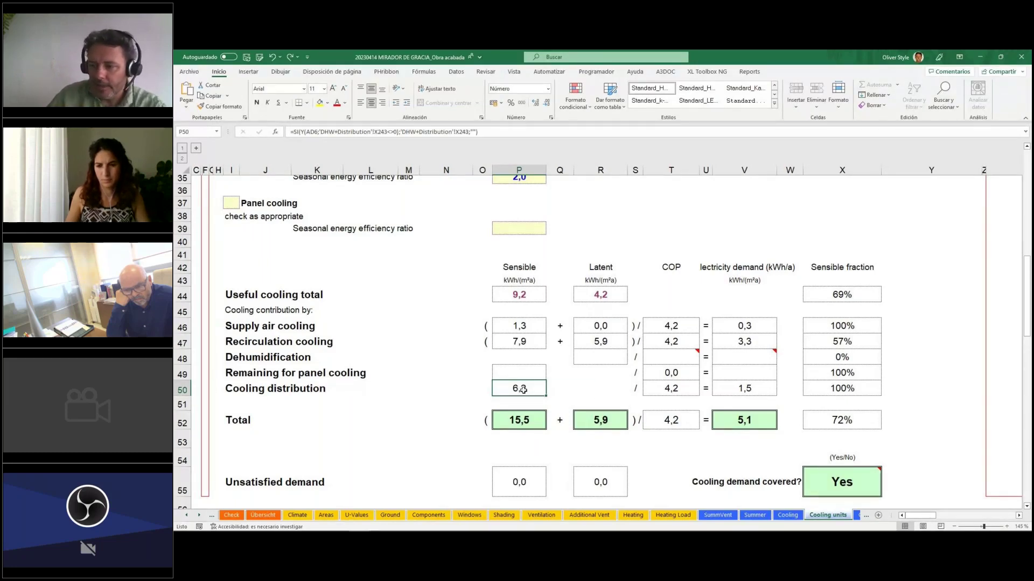
key("Tab")
Check the sensible and latent totals in row 52 and the cooling demand covered result in X55.
left_click(519, 420)
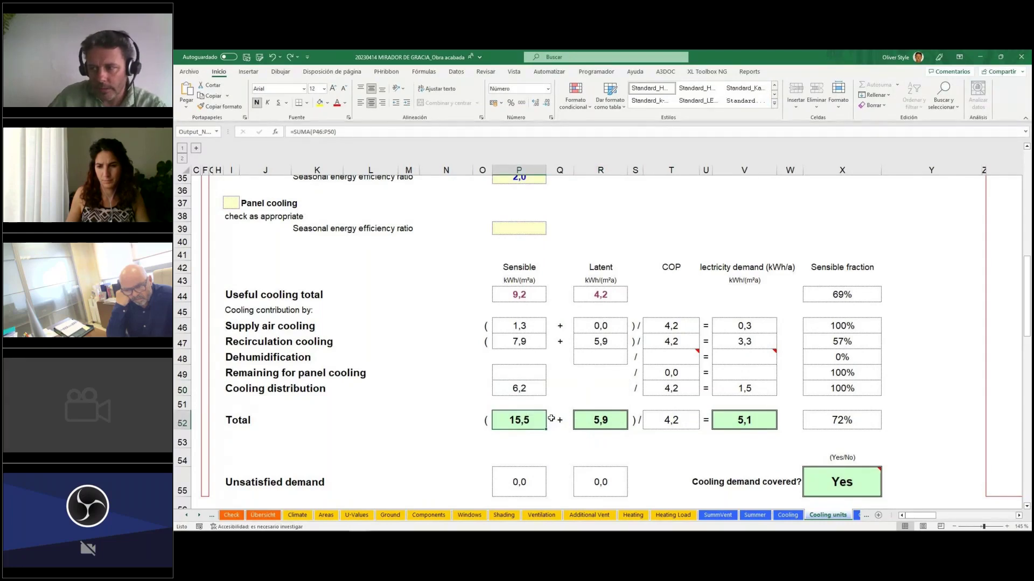
left_click(602, 420)
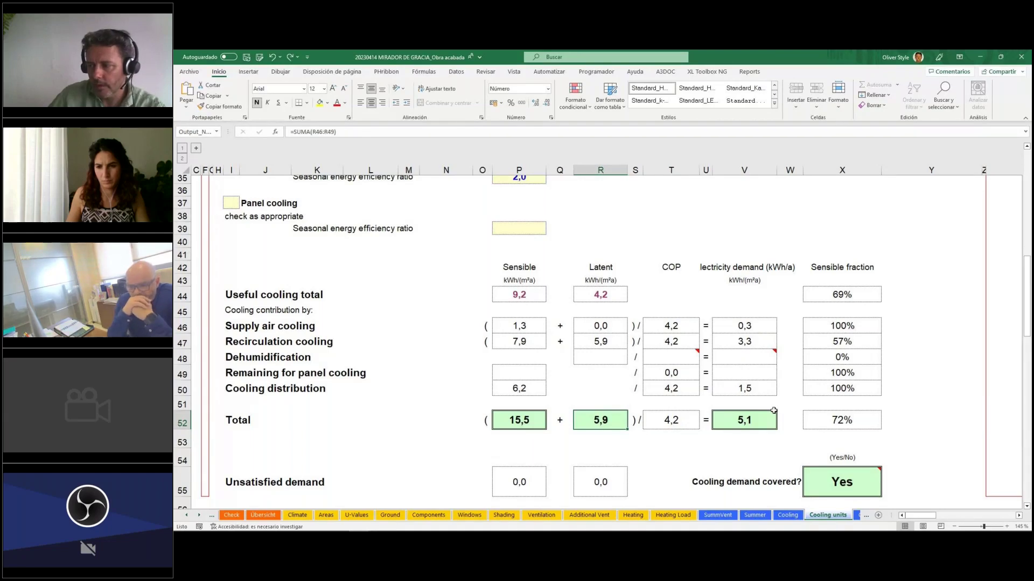
left_click(842, 481)
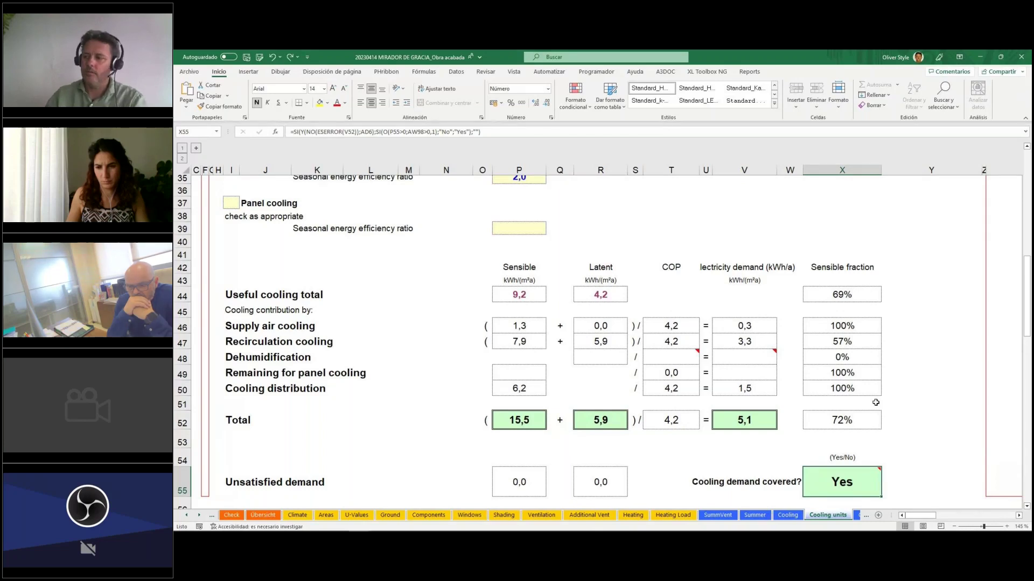
Examine the monthly humidity loads and dehumidification energy chart on the Cooling units sheet, especially the summer bars.
left_click_drag(919, 515, 969, 518)
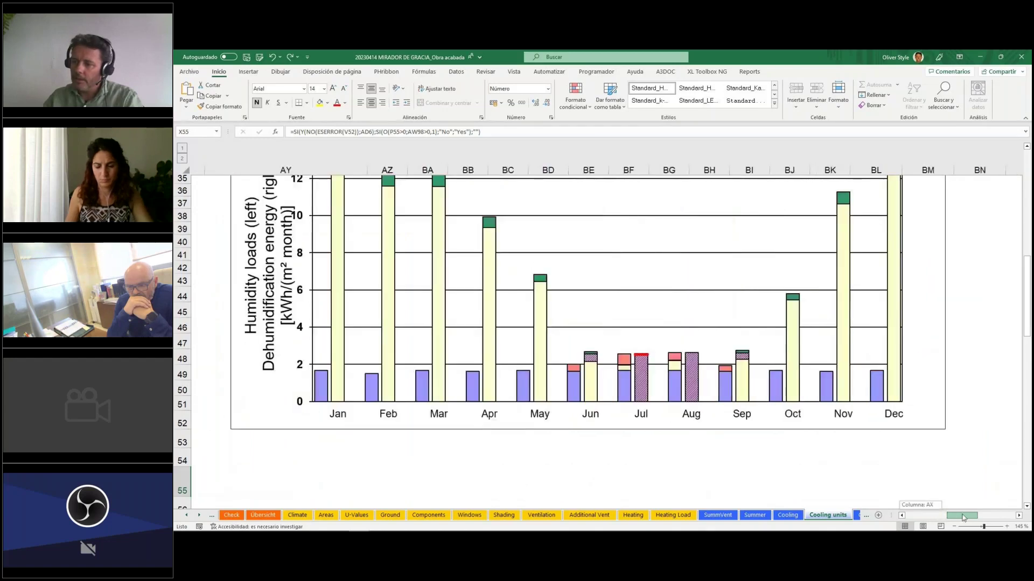
scroll(796, 405, "down", 2, "ctrl")
scroll(796, 406, "up", 2)
scroll(796, 406, "up", 2)
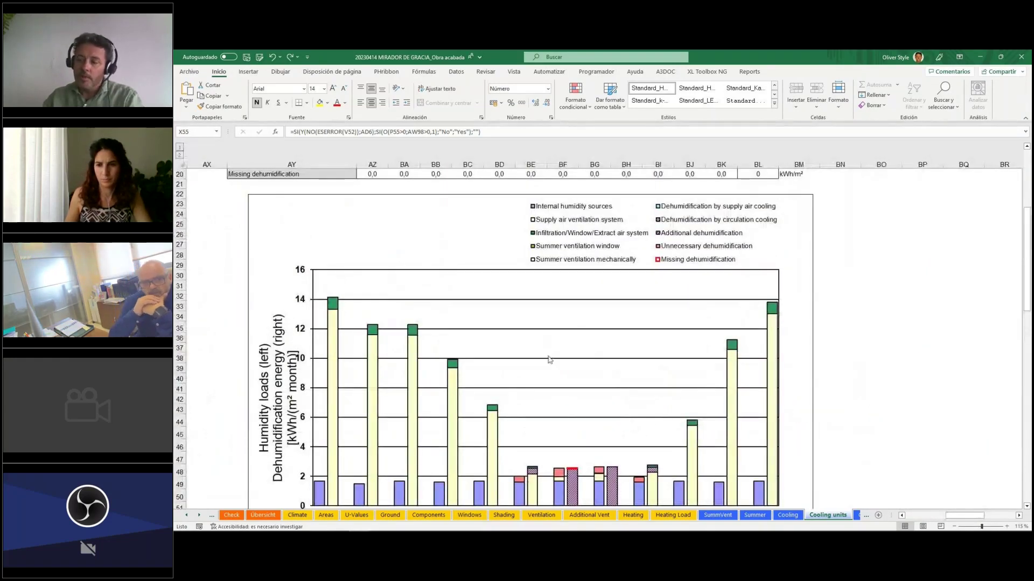
scroll(570, 373, "down", 2)
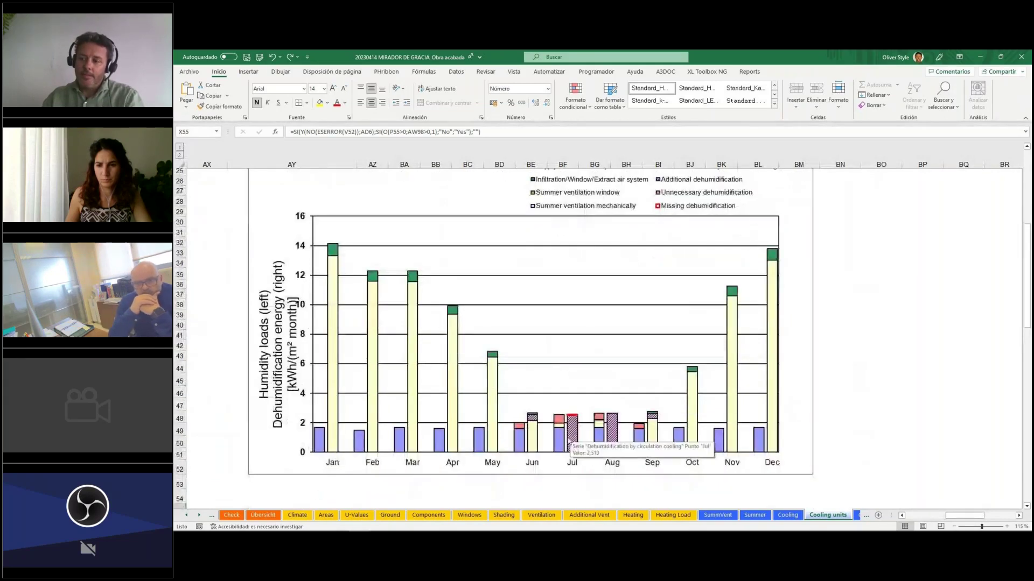
scroll(570, 443, "up", 1)
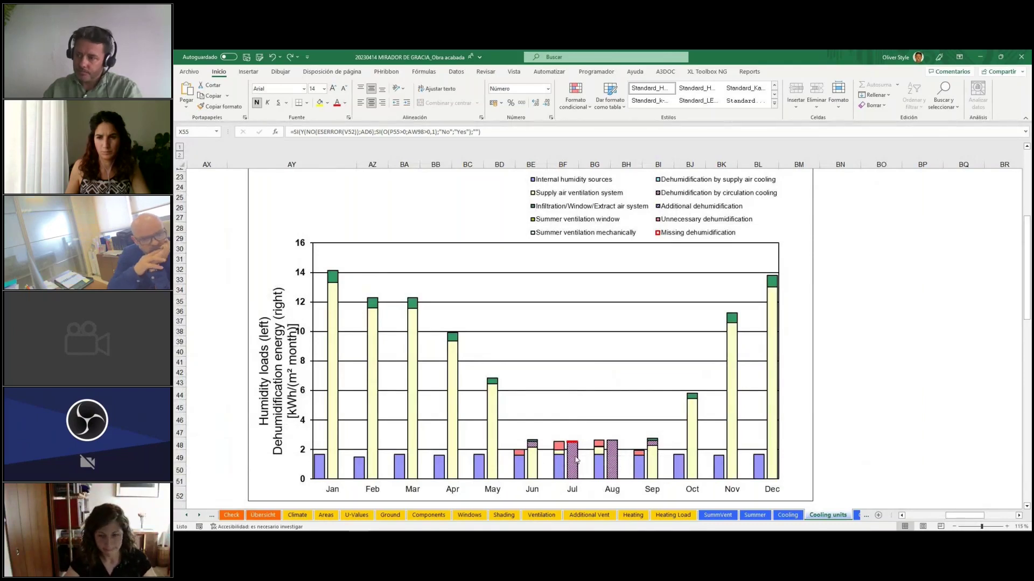
mouse_move(576, 459)
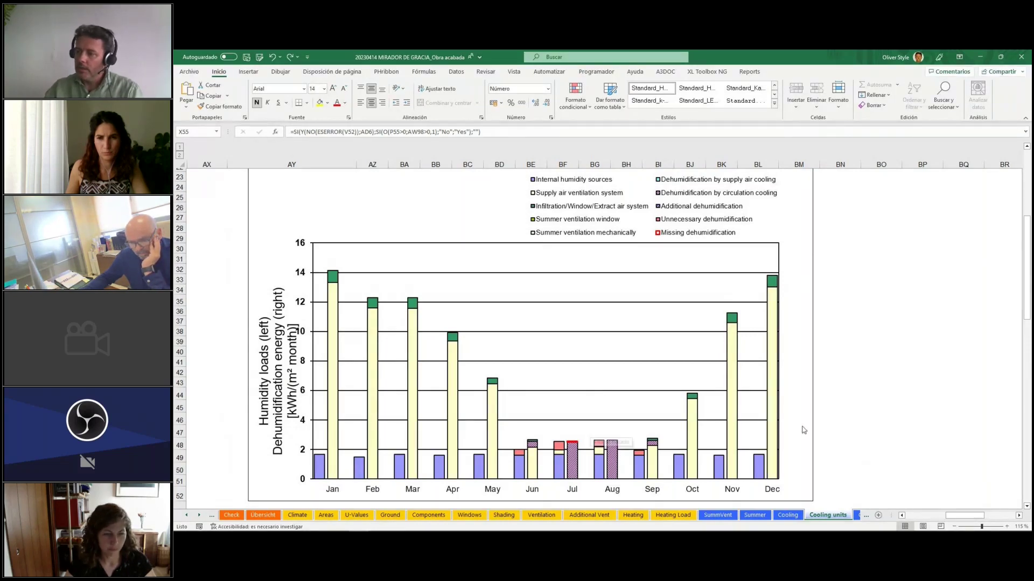
Return to the cooling unit inputs and inspect the formula for the supply air cooling maximum capacity in P18.
key("ctrl+BackSpace")
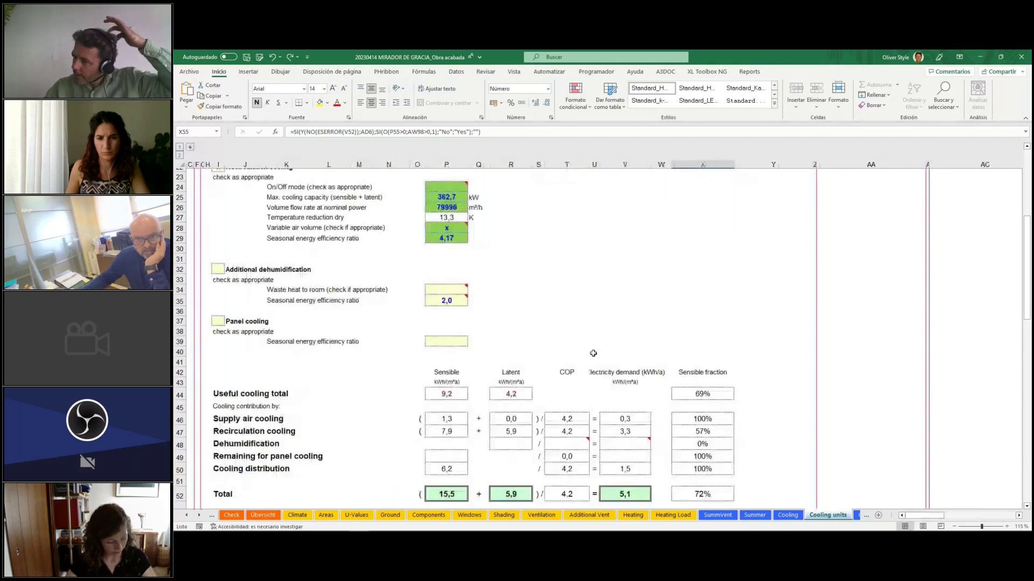
scroll(593, 353, "up", 6)
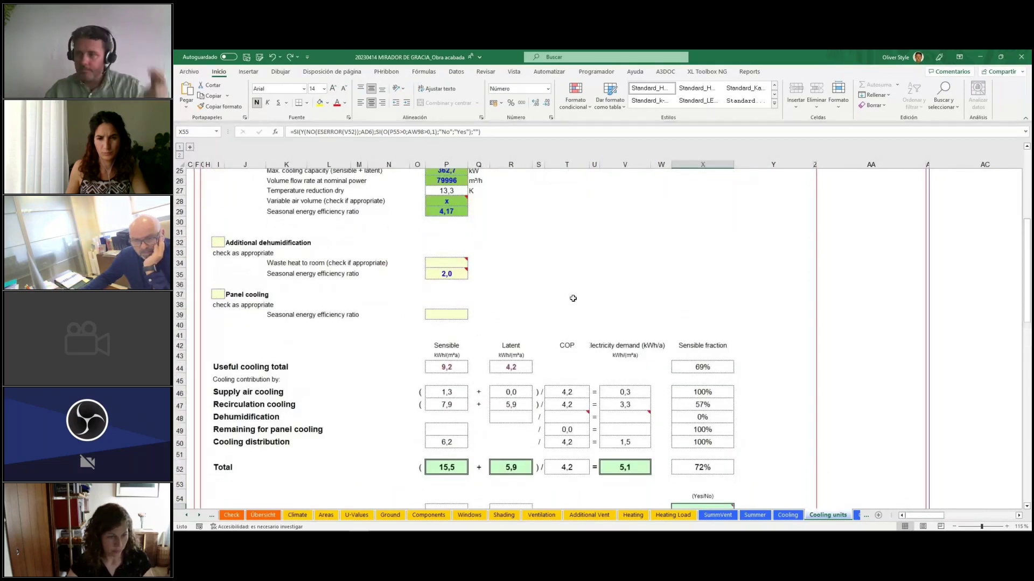
scroll(568, 292, "up", 2)
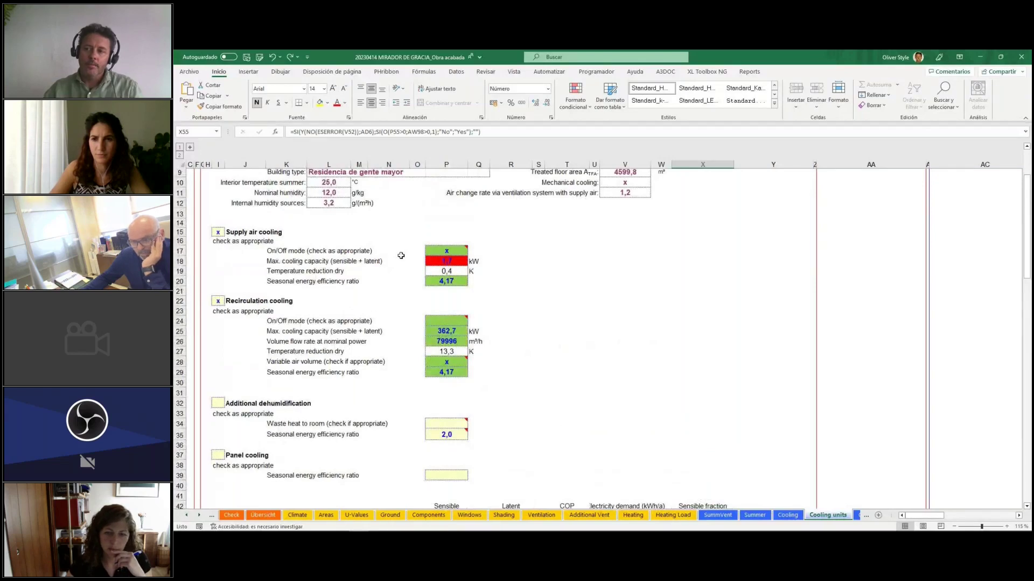
left_click(447, 261)
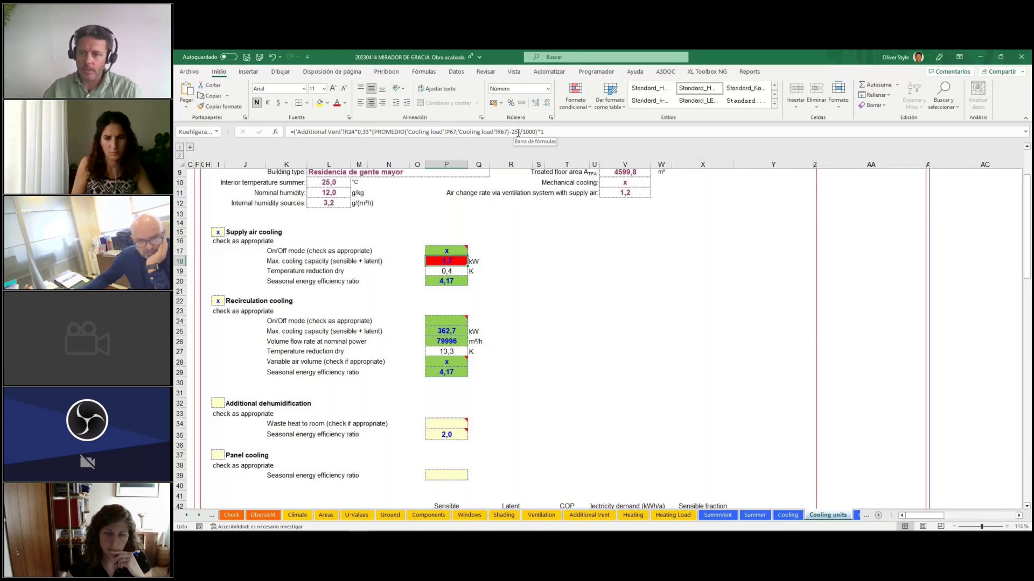
Show the presentation slide on UTA, fan-coils and water distribution in the PHPP, and return to the Cooling units workbook.
left_click(390, 523)
left_click(392, 479)
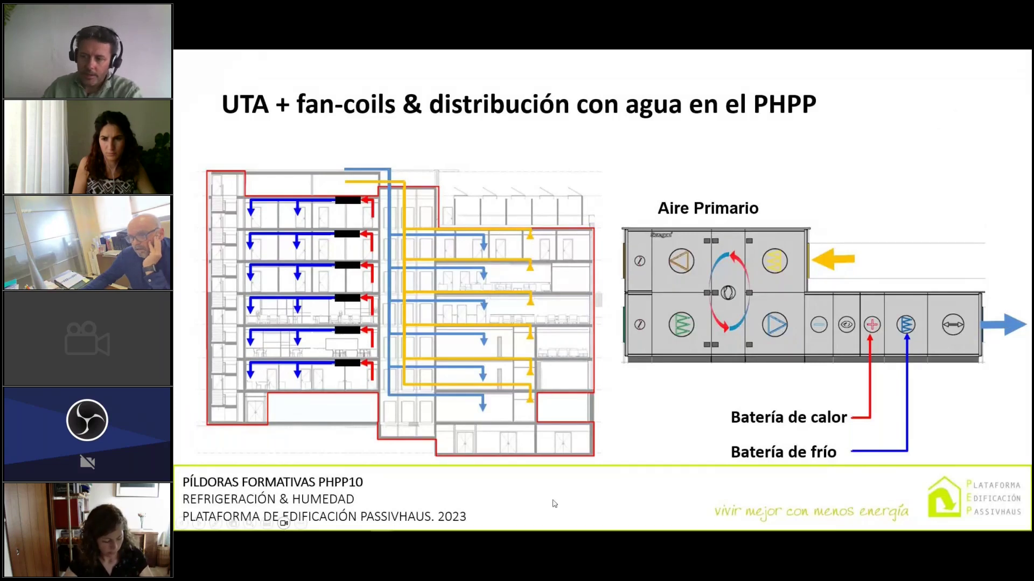
mouse_move(352, 525)
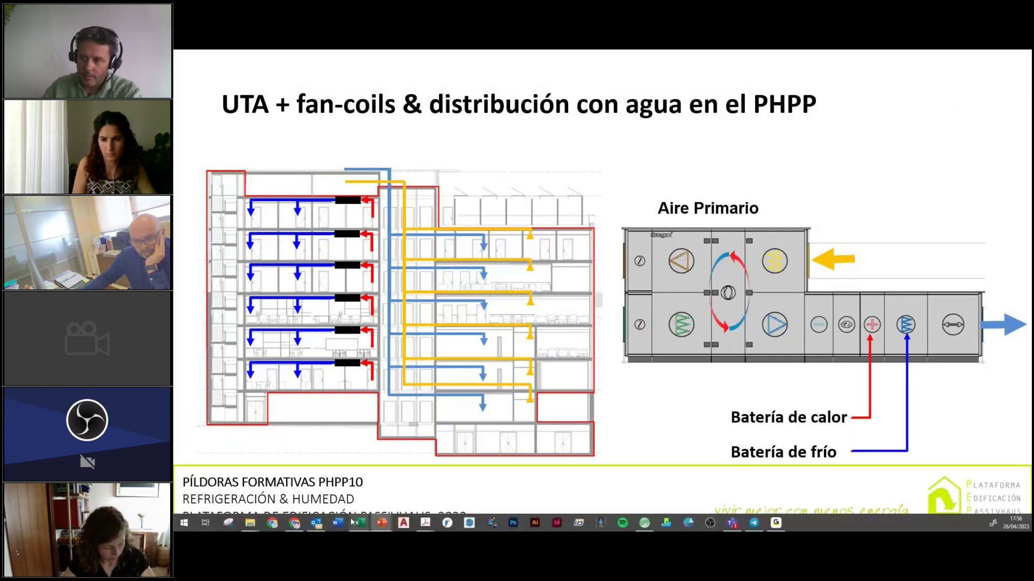
left_click(312, 479)
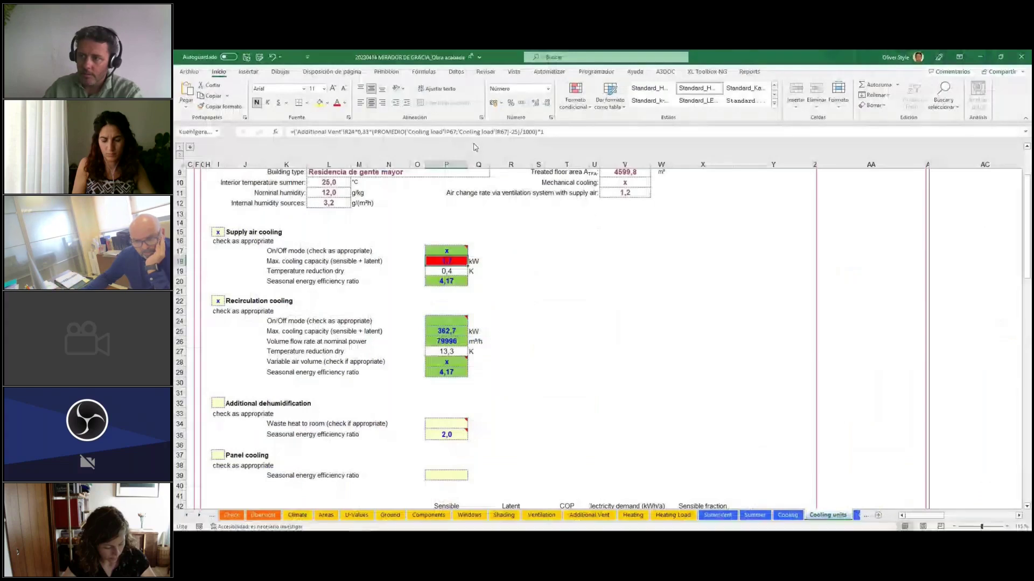
Set the subtracted supply air temperature to 15 in the supply air cooling maximum capacity formula in P18.
left_click(514, 132)
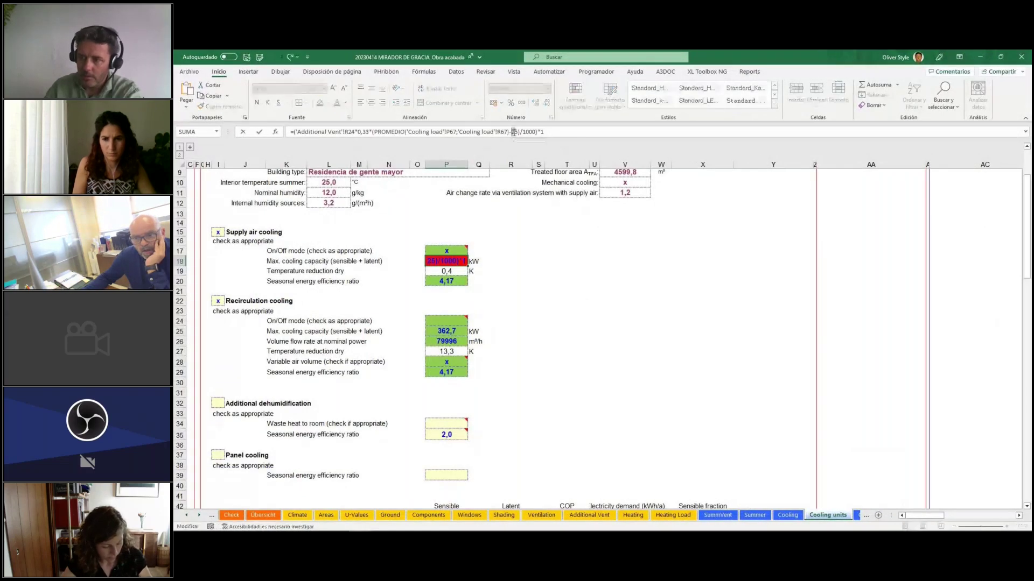
key("Return")
left_click(566, 321)
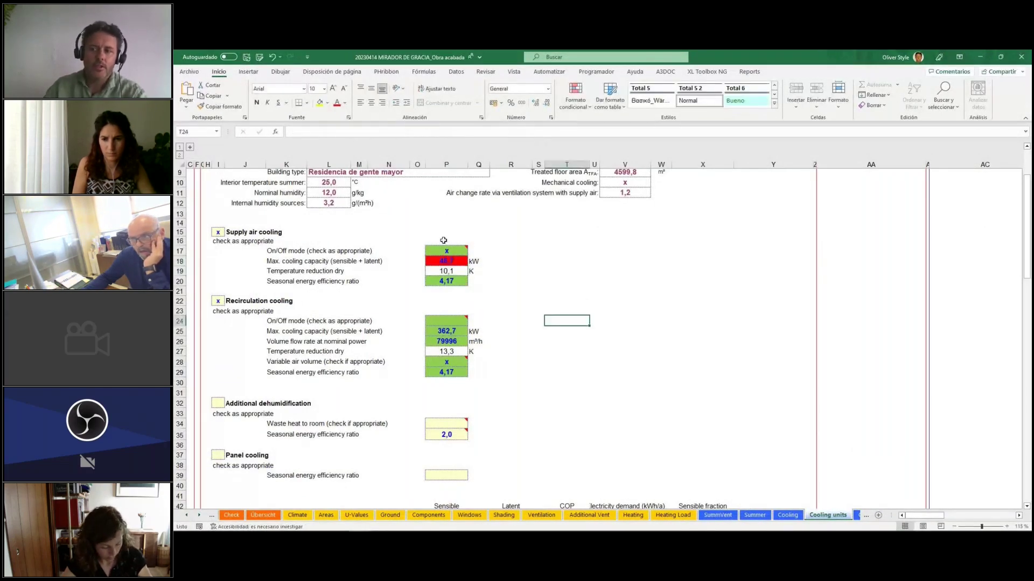
left_click(450, 260)
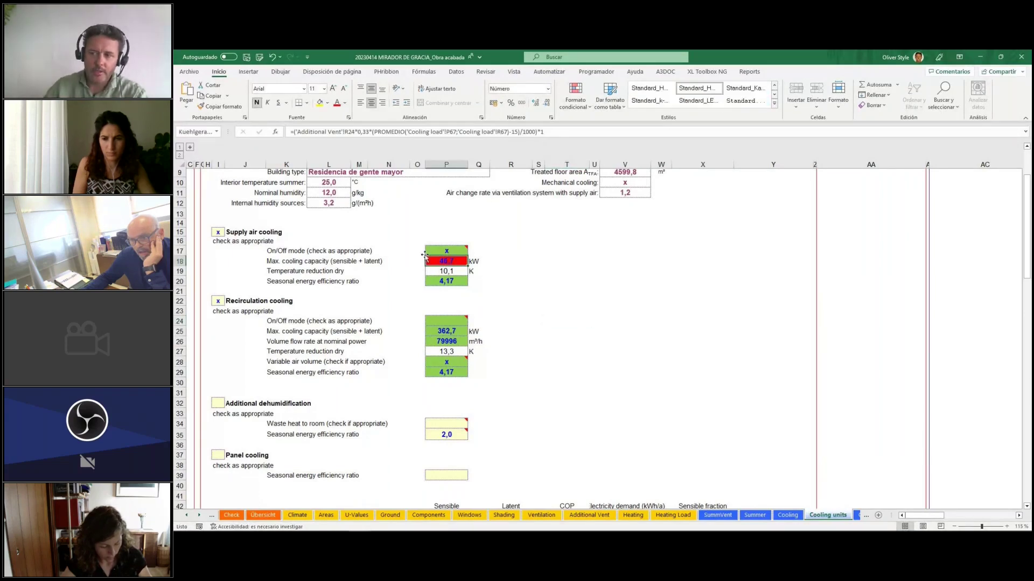
Compare the recalculated supply air and recirculation cooling contributions in rows 46 and 47, including the latent supply air value.
scroll(594, 330, "down", 2)
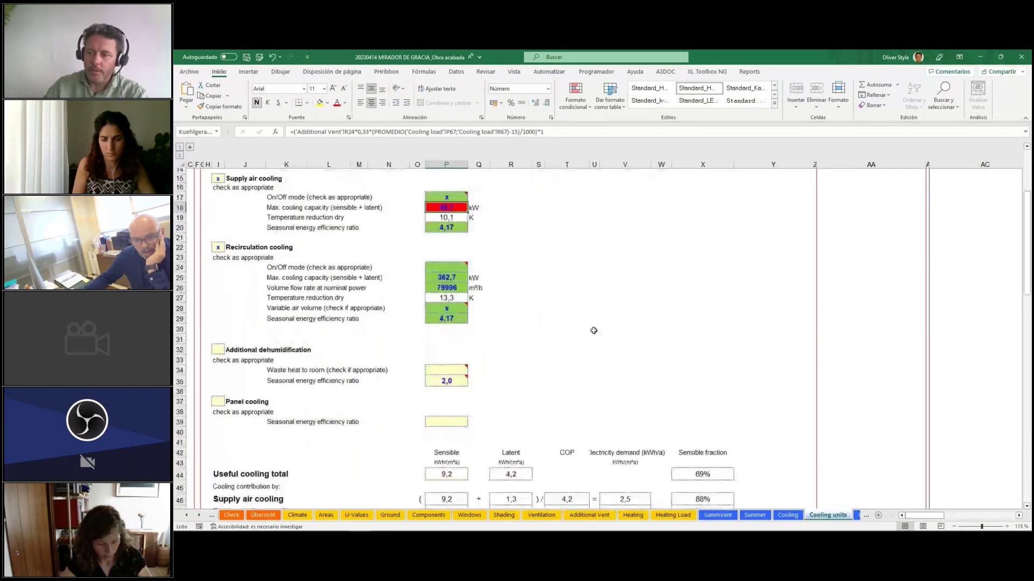
scroll(593, 330, "down", 5)
left_click(446, 365)
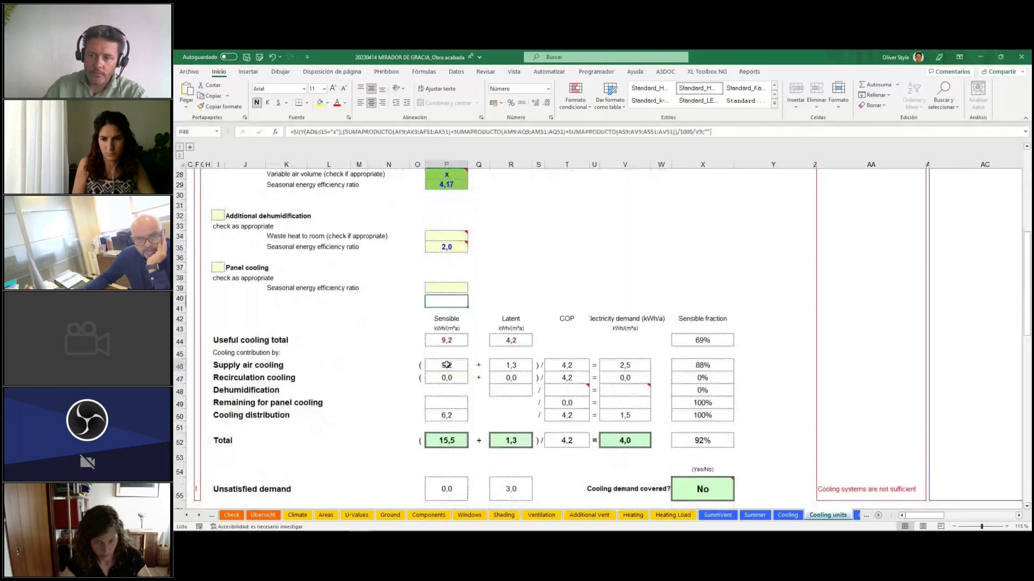
left_click_drag(263, 377, 686, 382)
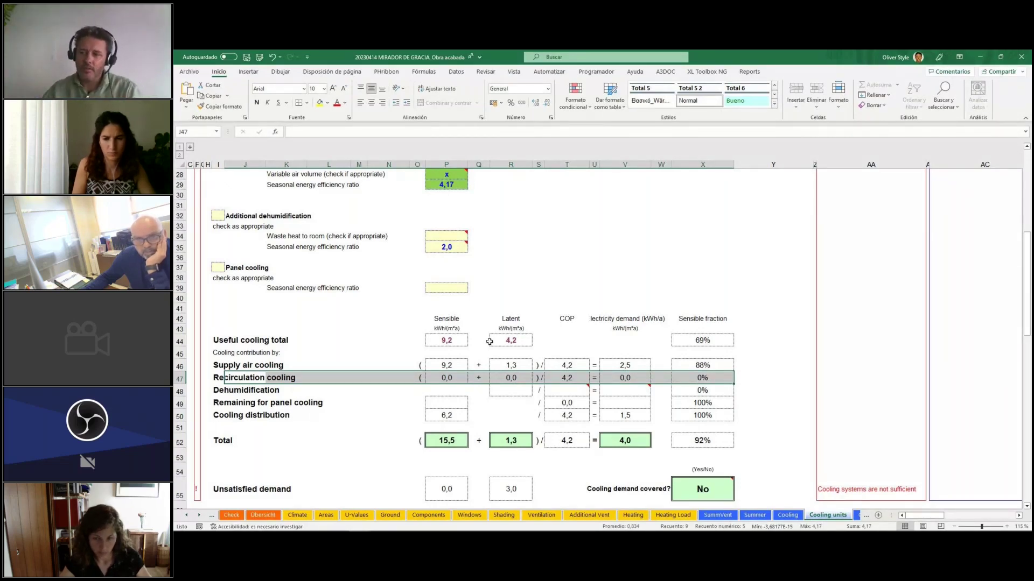
left_click(523, 365)
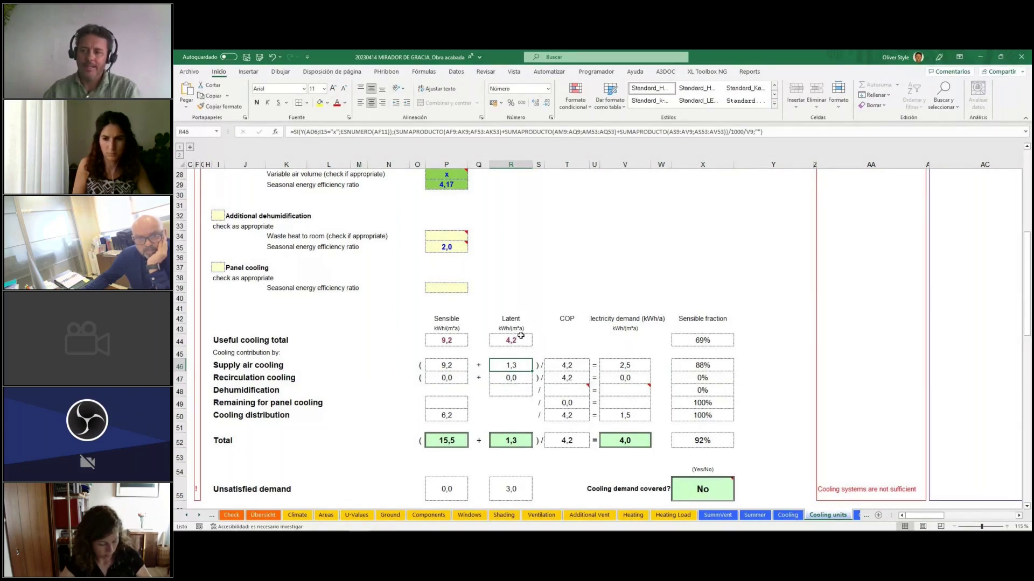
Check the recalculated latent total, the latent unsatisfied demand in R55 and the cooling demand covered result.
left_click(512, 437)
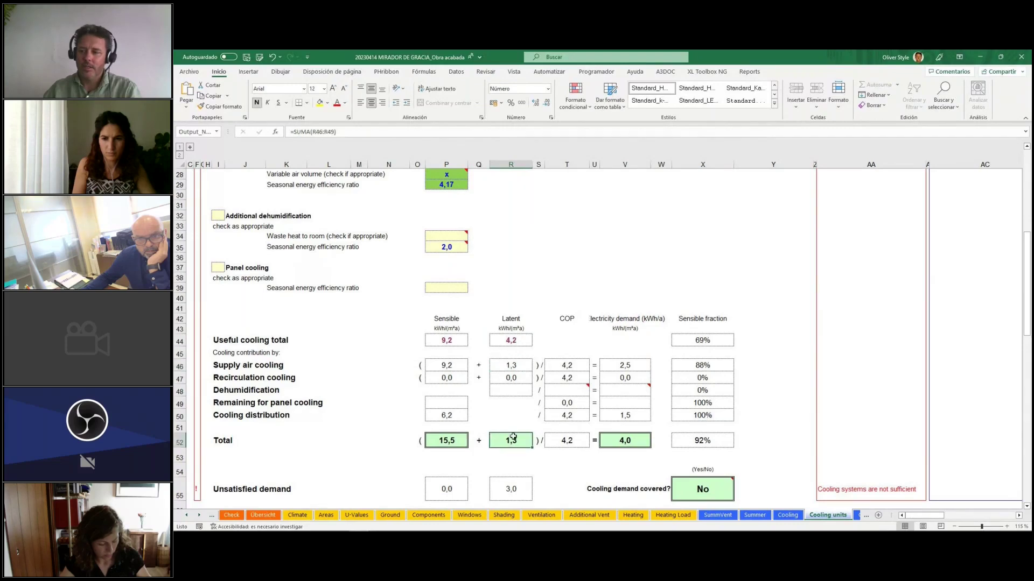
scroll(514, 435, "down", 1)
left_click(528, 457)
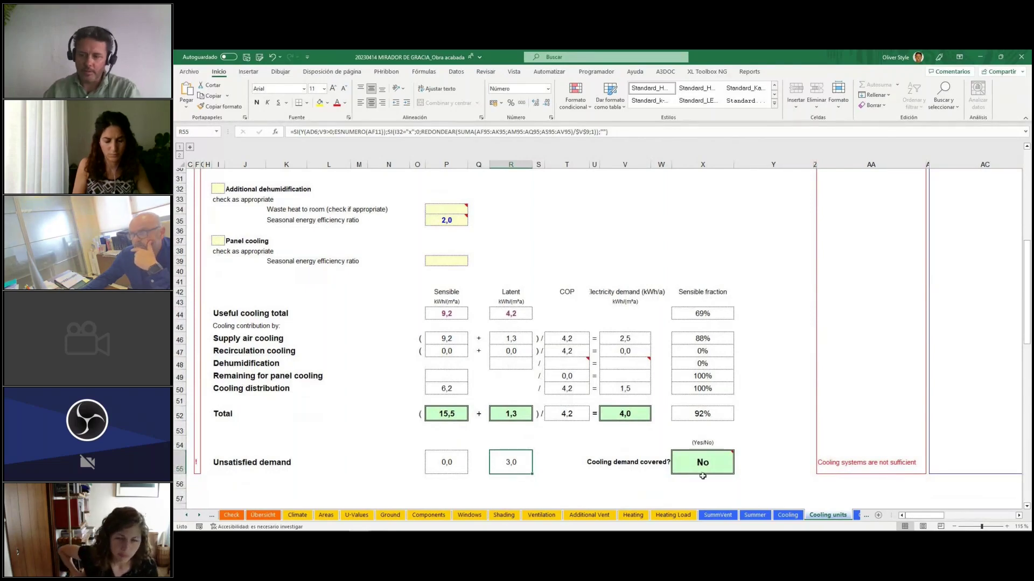
left_click(725, 471)
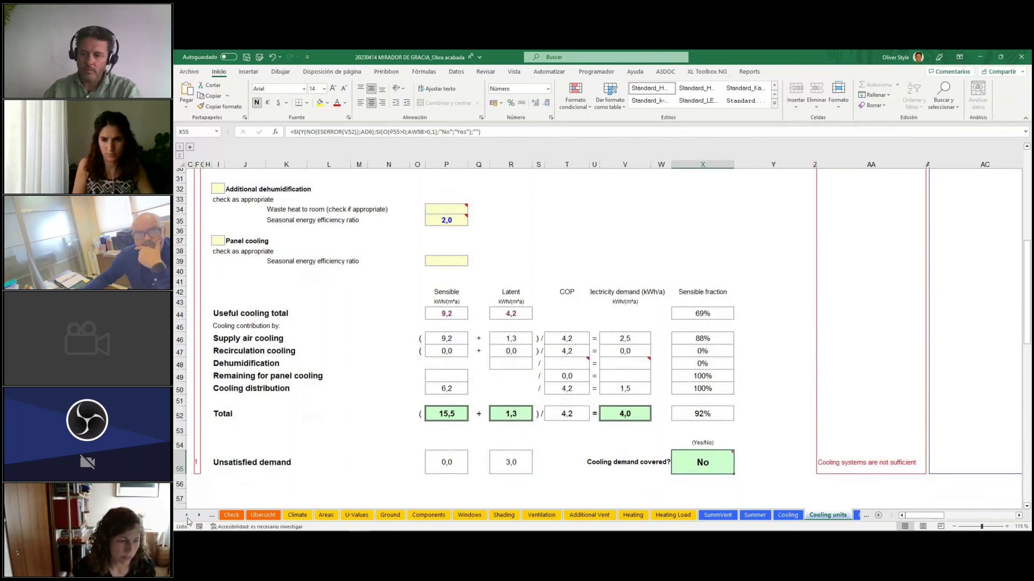
On the Verification sheet, highlight the frequency of excessively high humidity row in yellow, including its criterion cell K41.
scroll(299, 523, "up", 2)
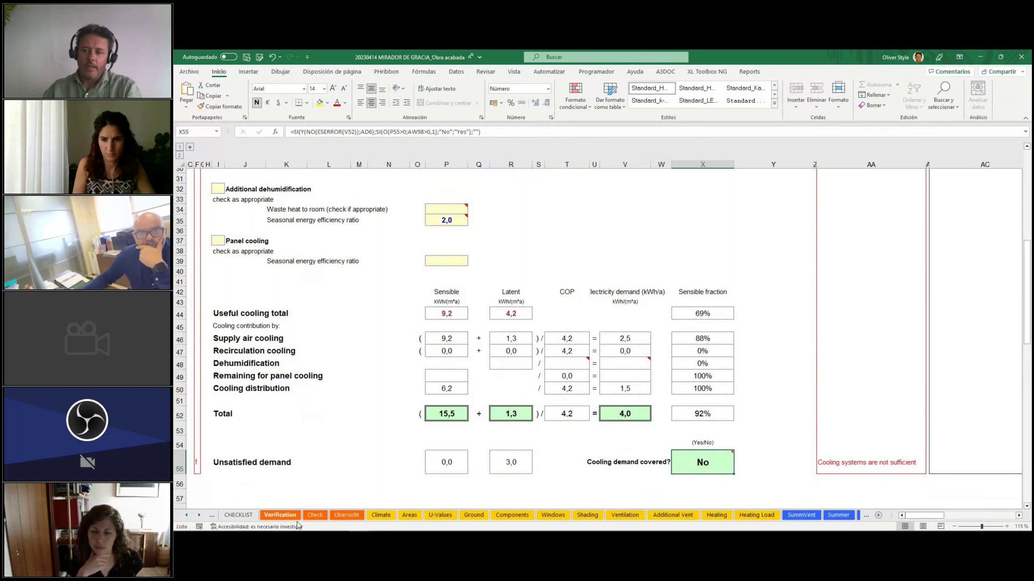
left_click(280, 516)
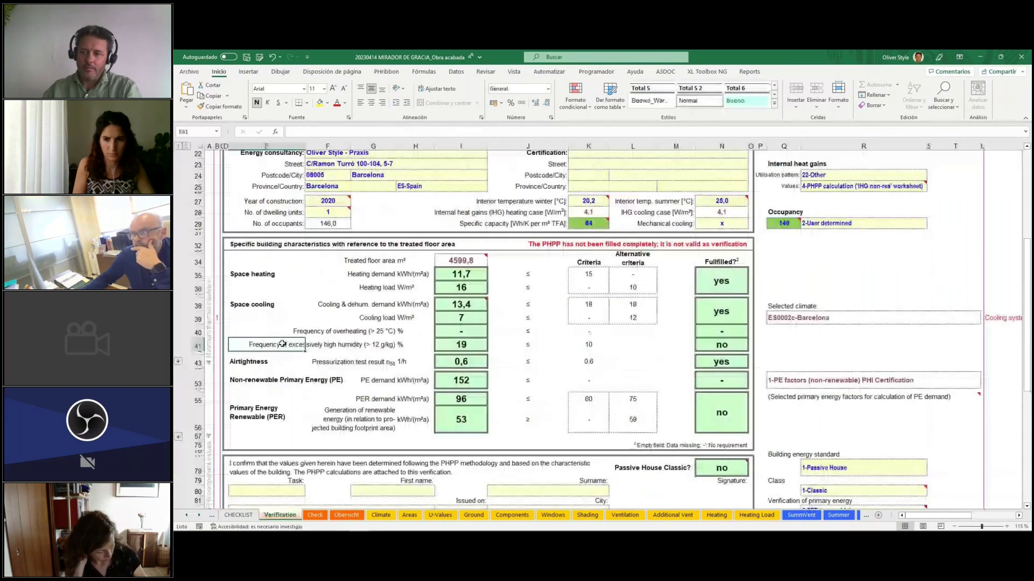
left_click_drag(269, 344, 458, 343)
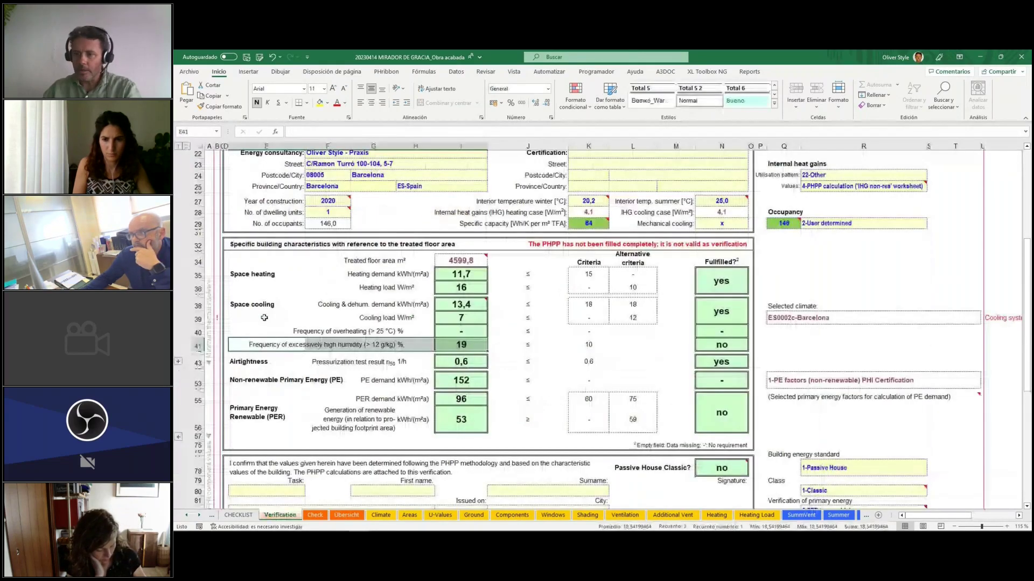
scroll(264, 317, "up", 2, "ctrl")
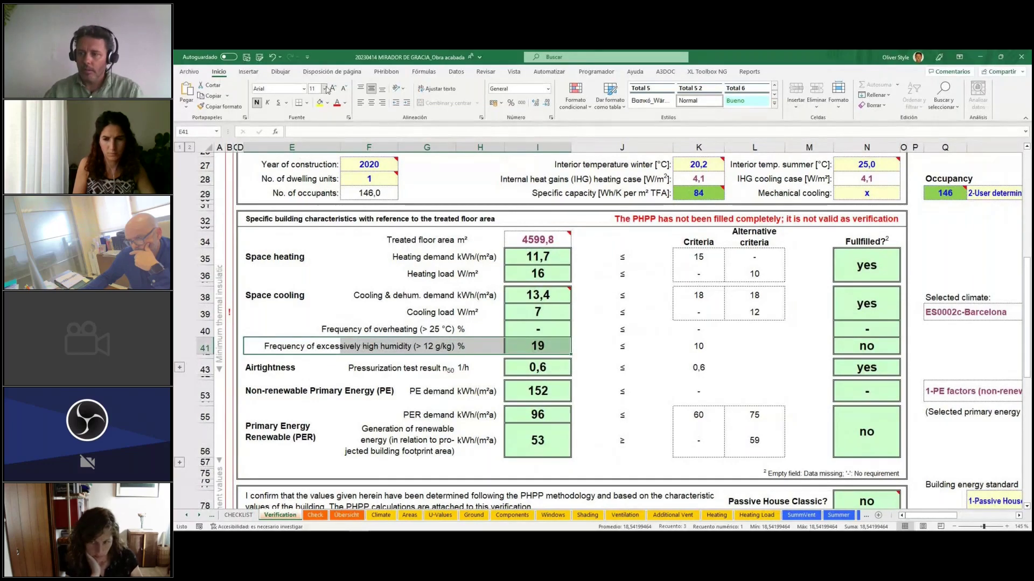
key("F4")
left_click(603, 392)
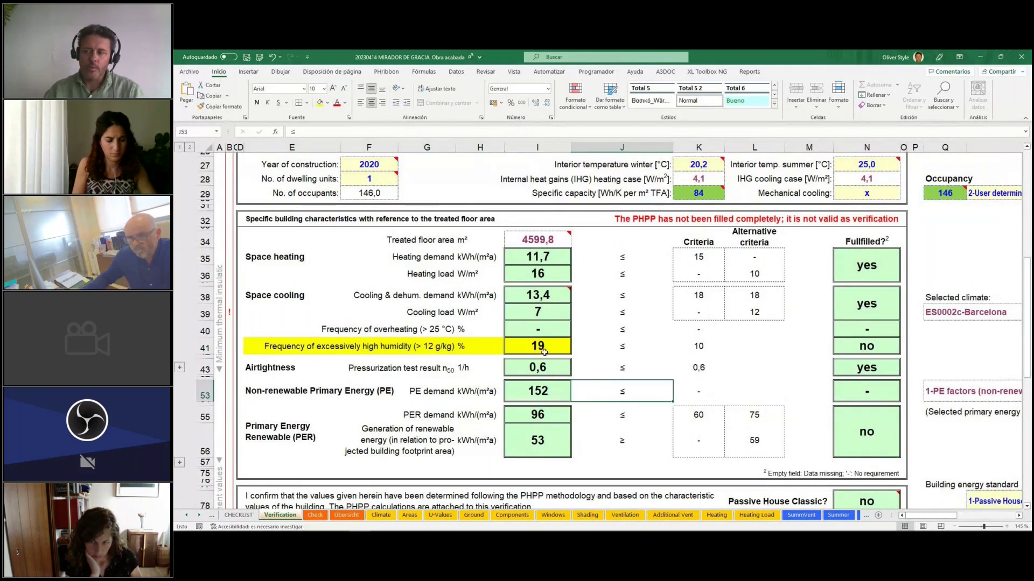
left_click(707, 346)
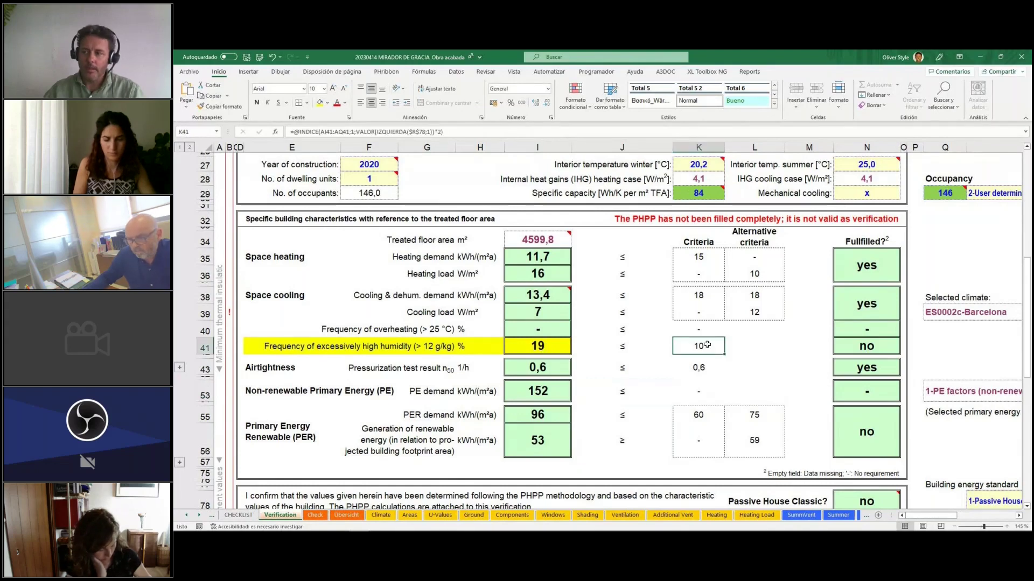
key("F4")
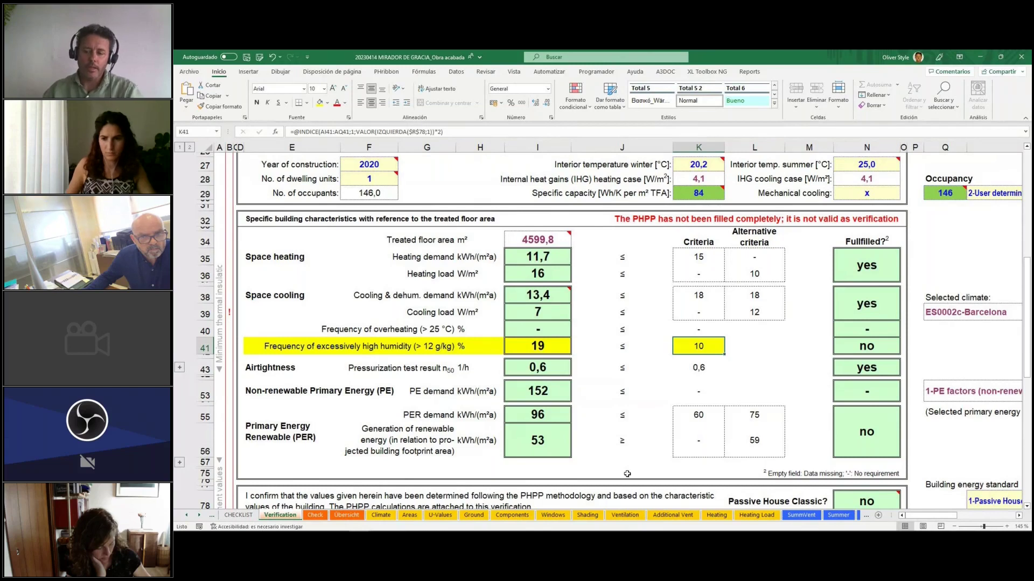
Return to the Cooling units sheet and clear the supply air cooling check mark, leaving only recirculation cooling active.
left_click(200, 517)
left_click(200, 517)
left_click(200, 517)
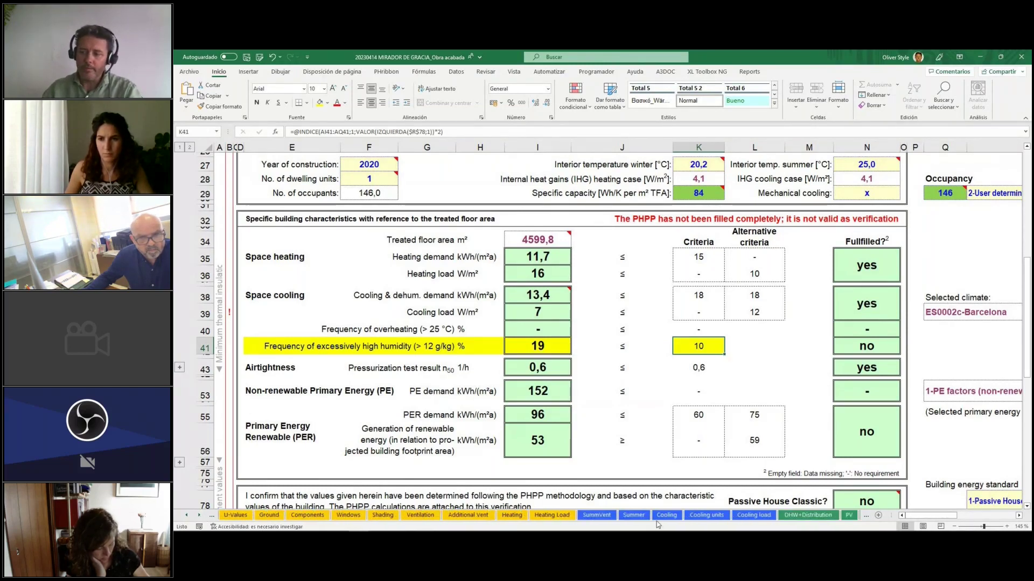
left_click(705, 517)
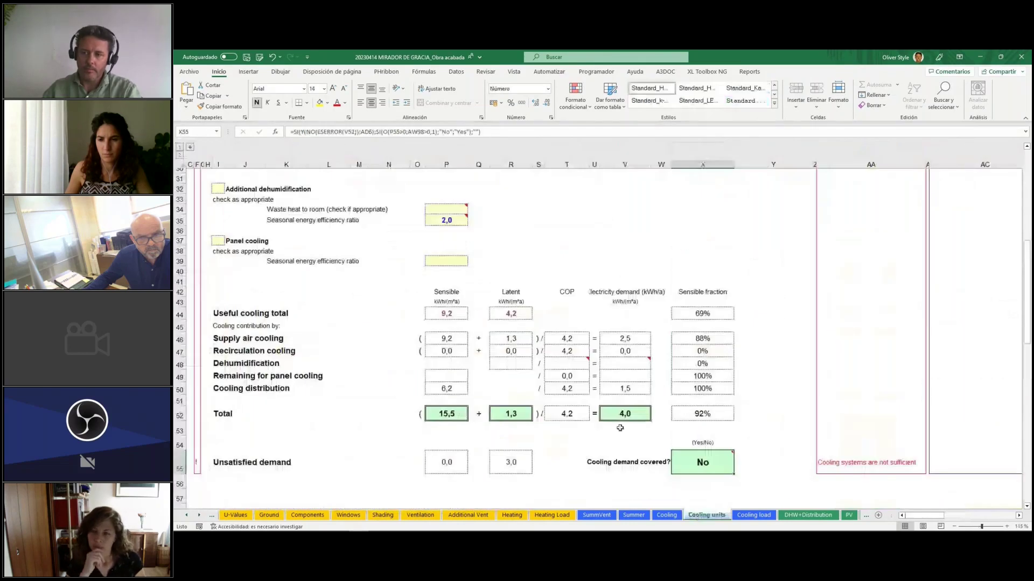
scroll(438, 306, "up", 5)
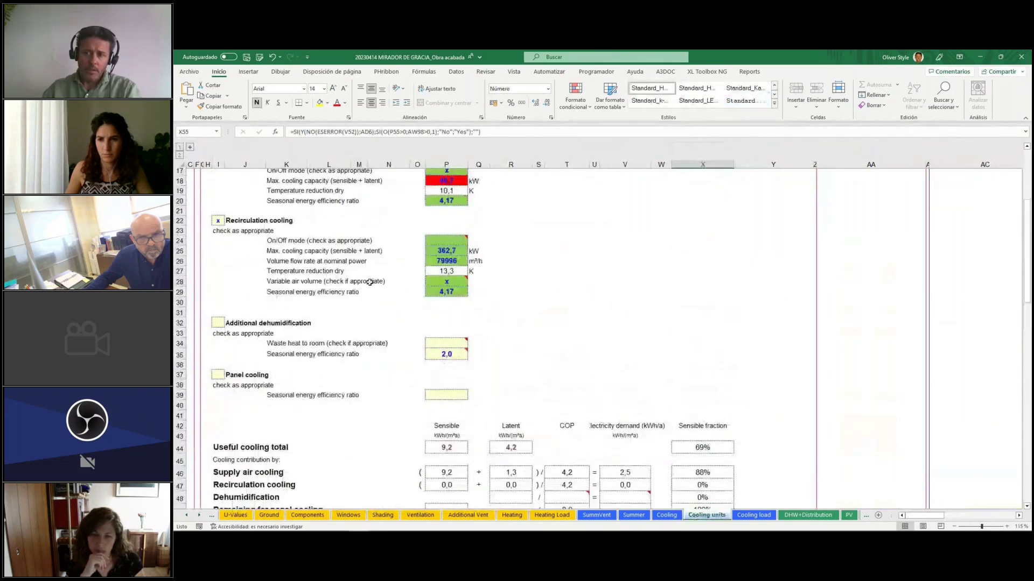
scroll(369, 281, "up", 5)
left_click(218, 285)
key("Delete")
left_click(218, 354)
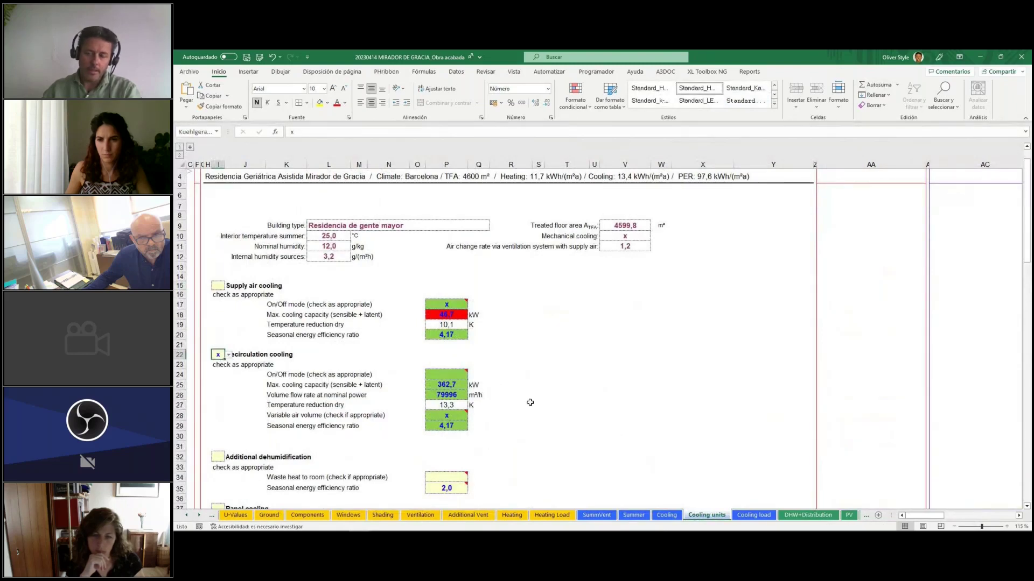
left_click(602, 411)
Examine the recalculated sensible and latent totals in row 52 and the recirculation cooling contributions in row 47.
scroll(510, 394, "down", 5)
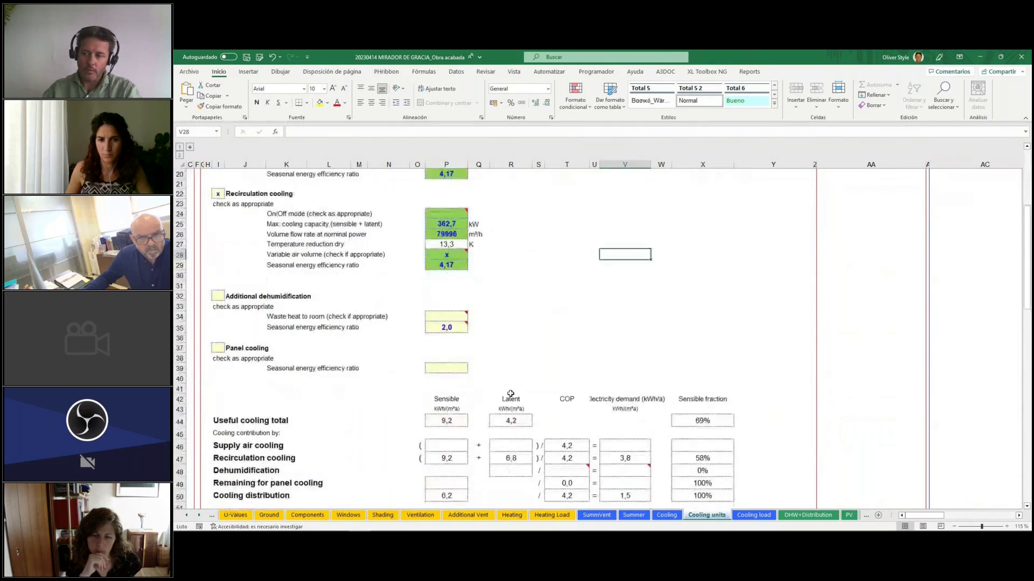
scroll(510, 394, "down", 4)
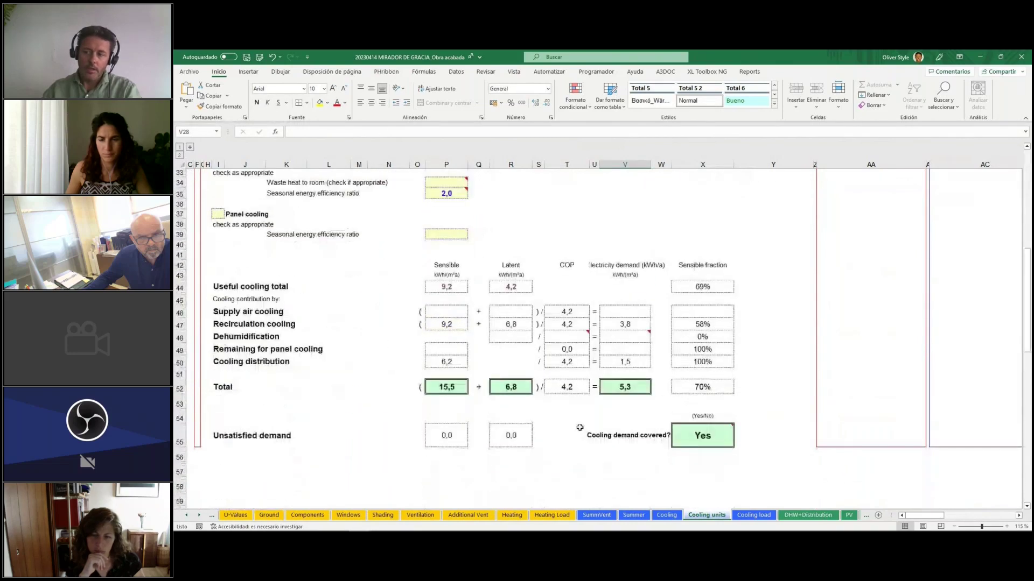
left_click(446, 387)
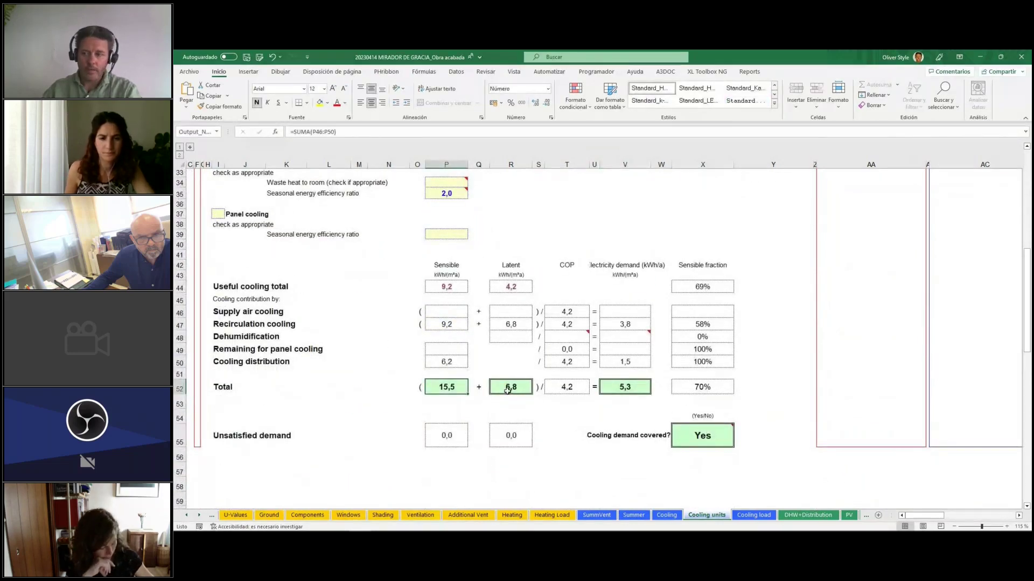
left_click(507, 390)
left_click(452, 323)
key("Right")
key("Right")
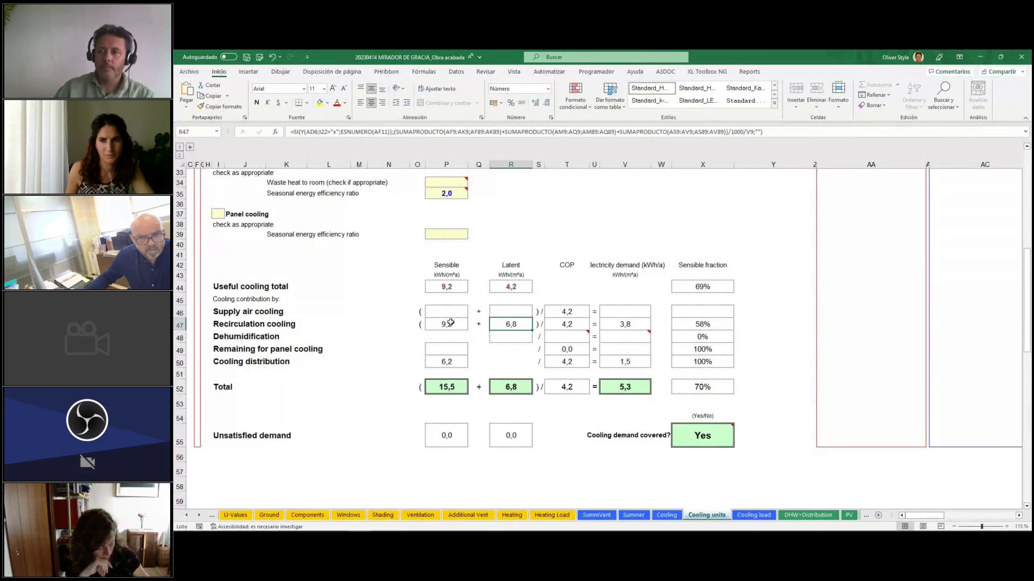
scroll(513, 407, "up", 2)
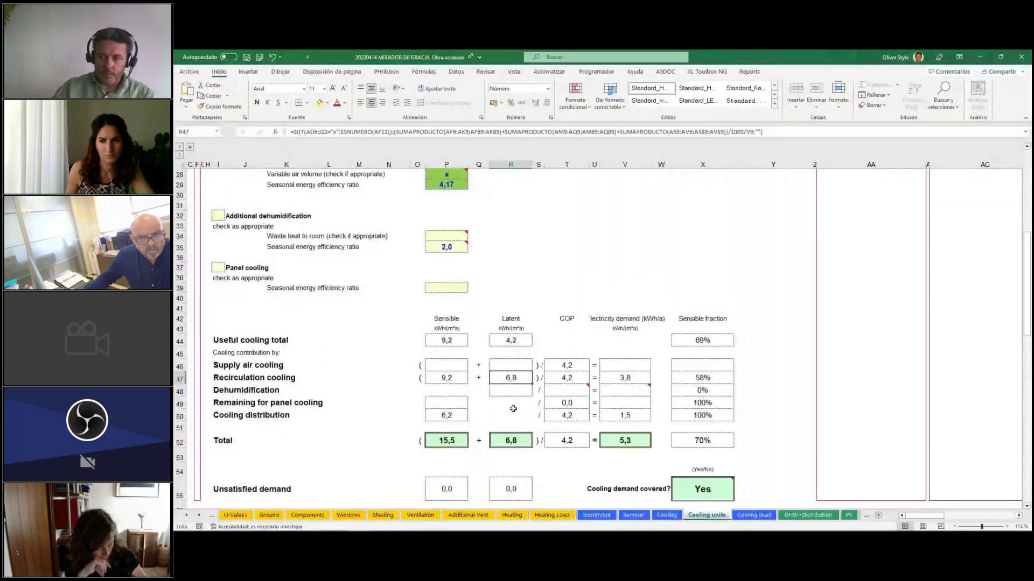
scroll(512, 409, "up", 6)
left_click(614, 309)
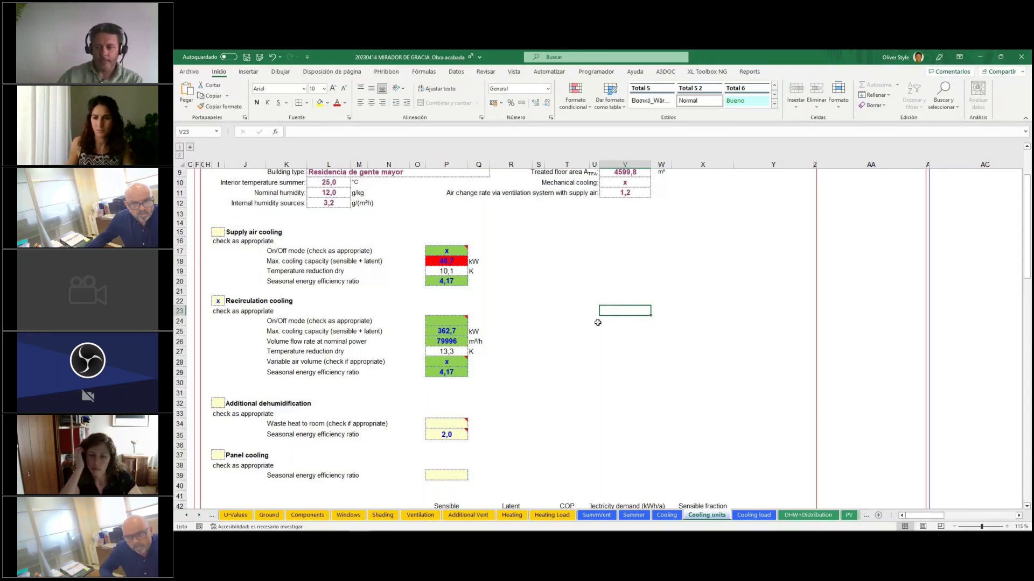
left_click(511, 445)
left_click(189, 516)
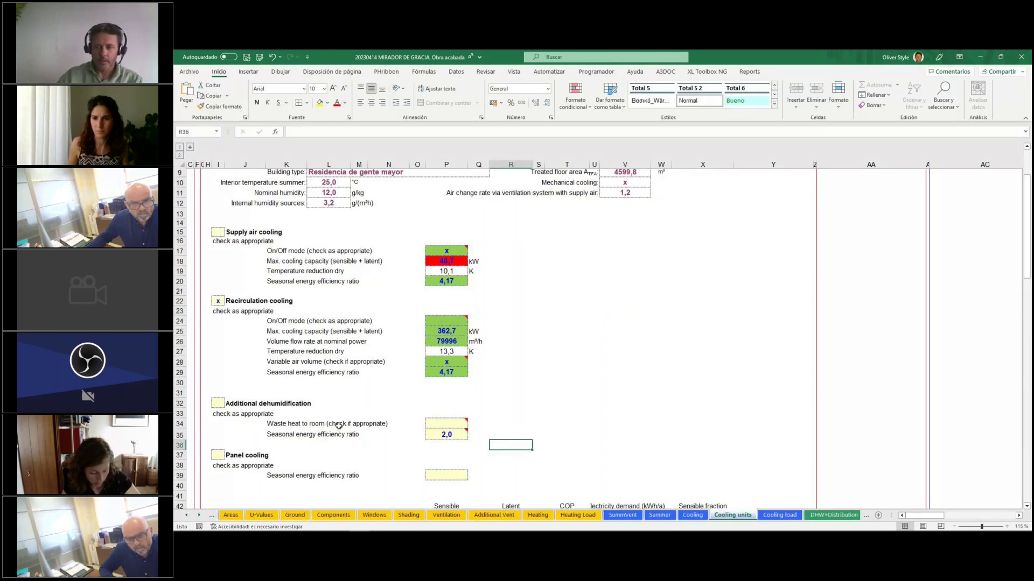
left_click(540, 353)
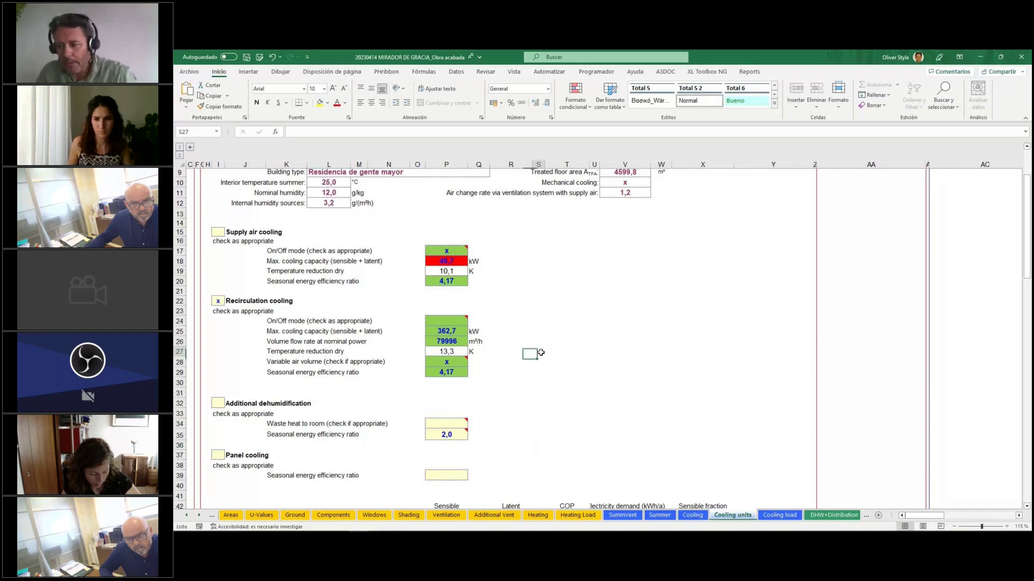
Switch to the PowerPoint presentation and advance to the Sistema 1 slide on convective supply air cooling with recirculation.
mouse_move(386, 530)
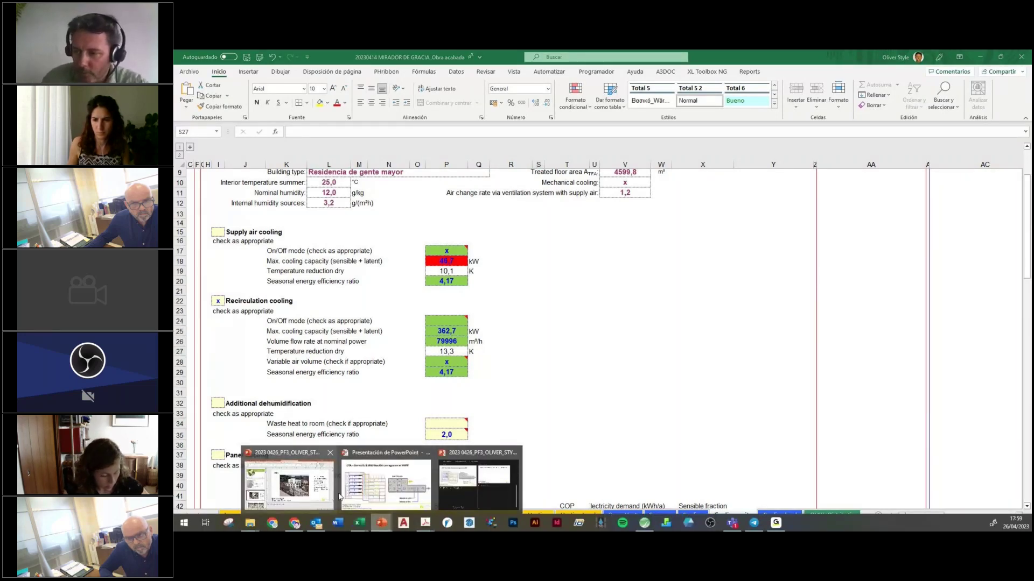
left_click(360, 491)
left_click(392, 468)
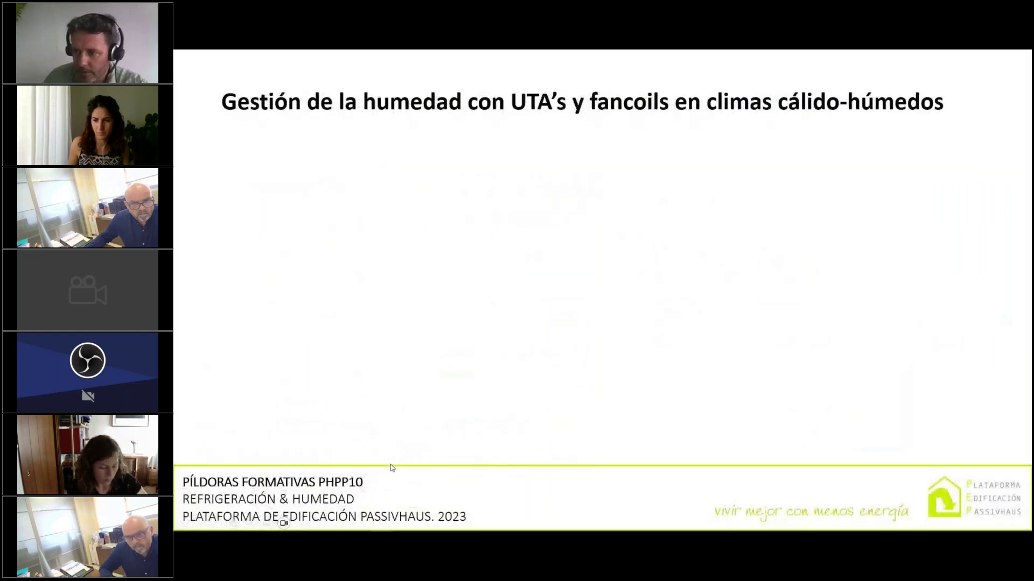
left_click(475, 429)
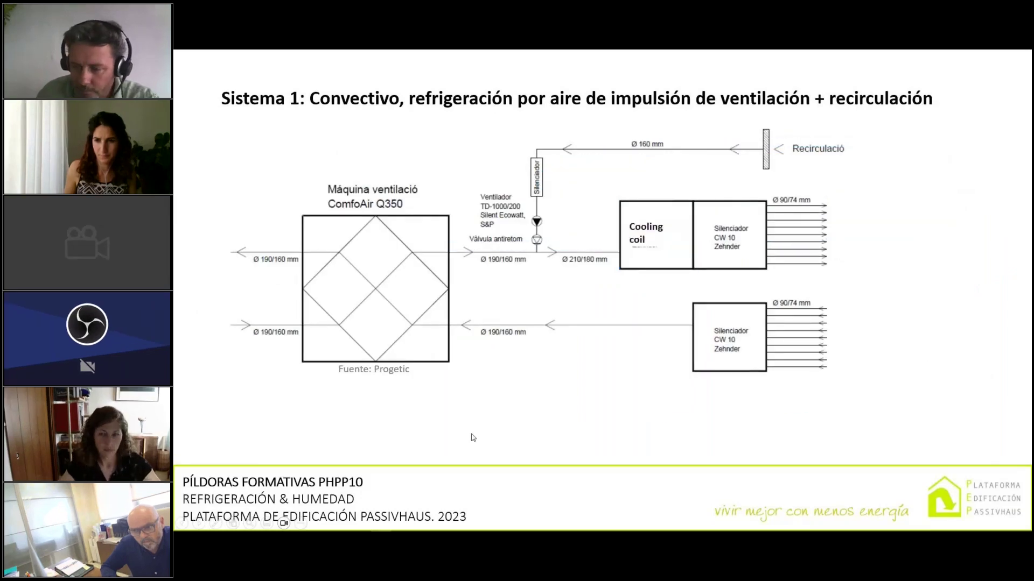
Switch to the Excel PHPP workbook of the single-family house and show the supply air cooling section of its Cooling units sheet.
mouse_move(365, 525)
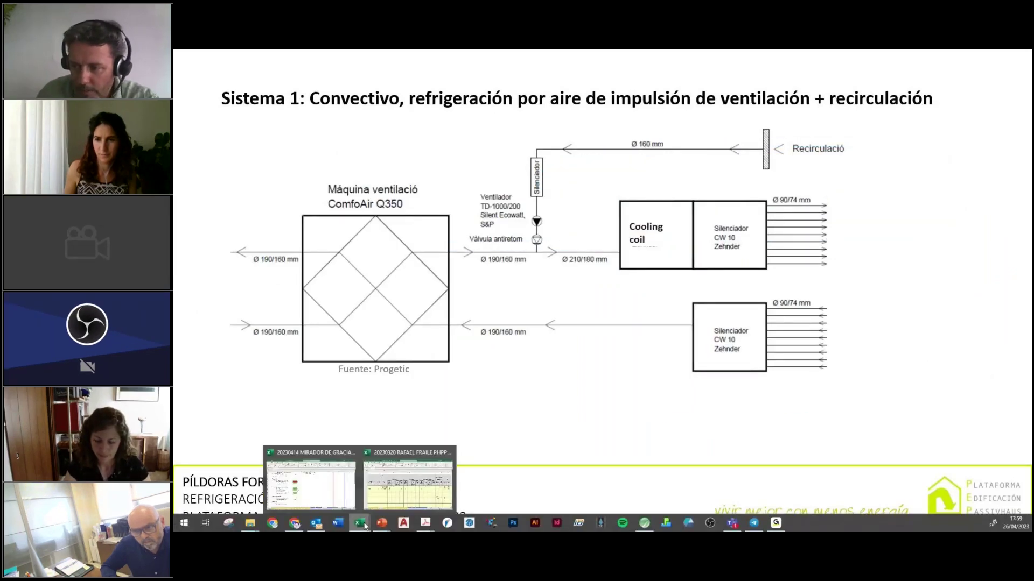
left_click(396, 482)
left_click(426, 404)
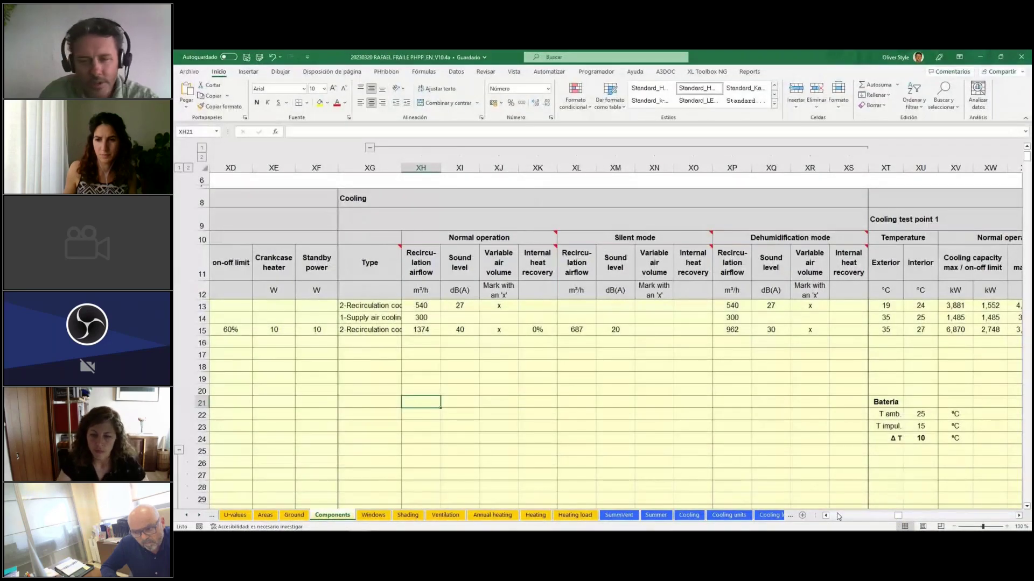
scroll(839, 517, "left", 3)
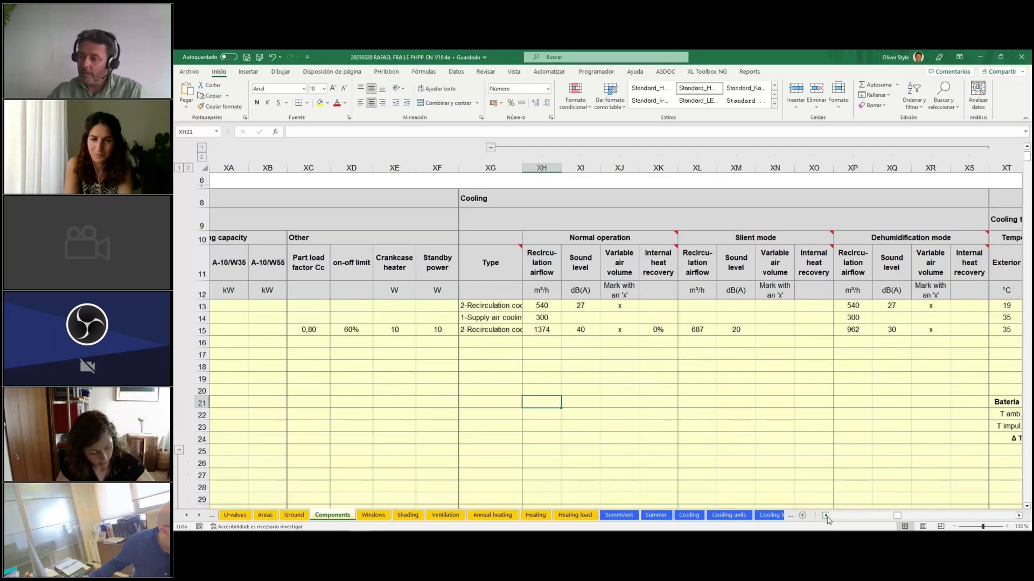
left_click(729, 515)
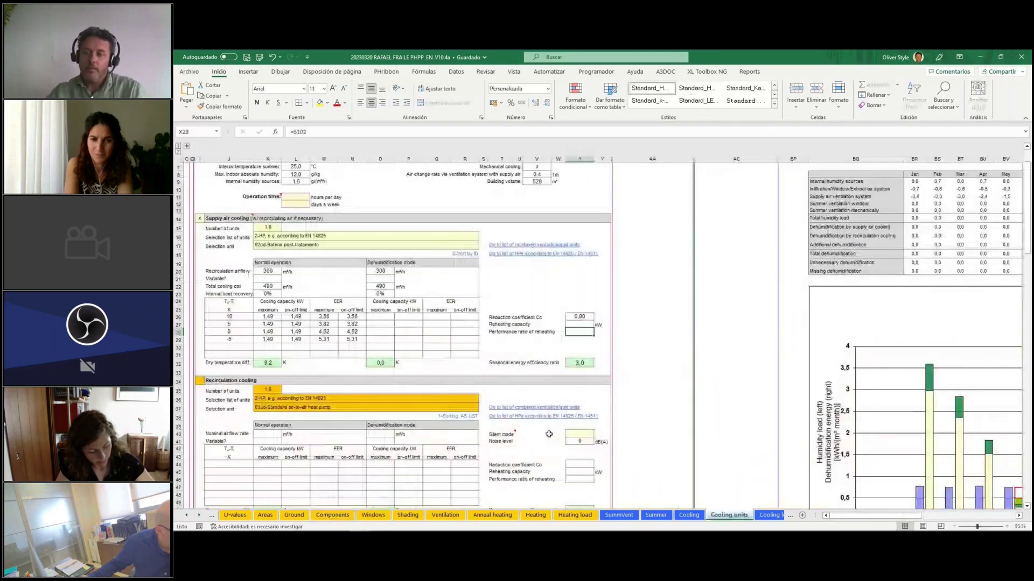
scroll(481, 418, "up", 2)
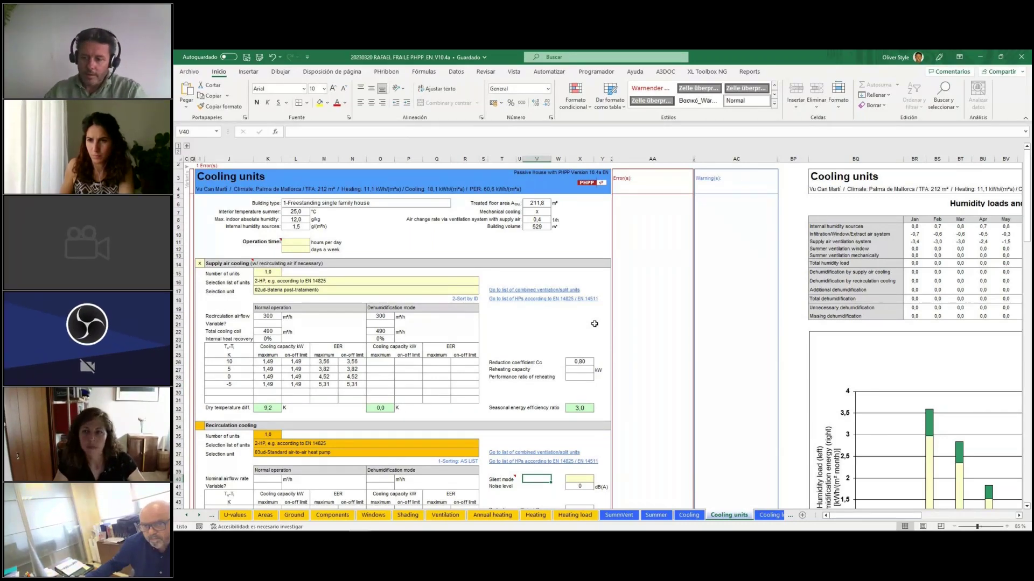
Examine the single-family house's Verification sheet, including its space cooling and excessive humidity results.
left_click(187, 515)
left_click(186, 516)
left_click(350, 515)
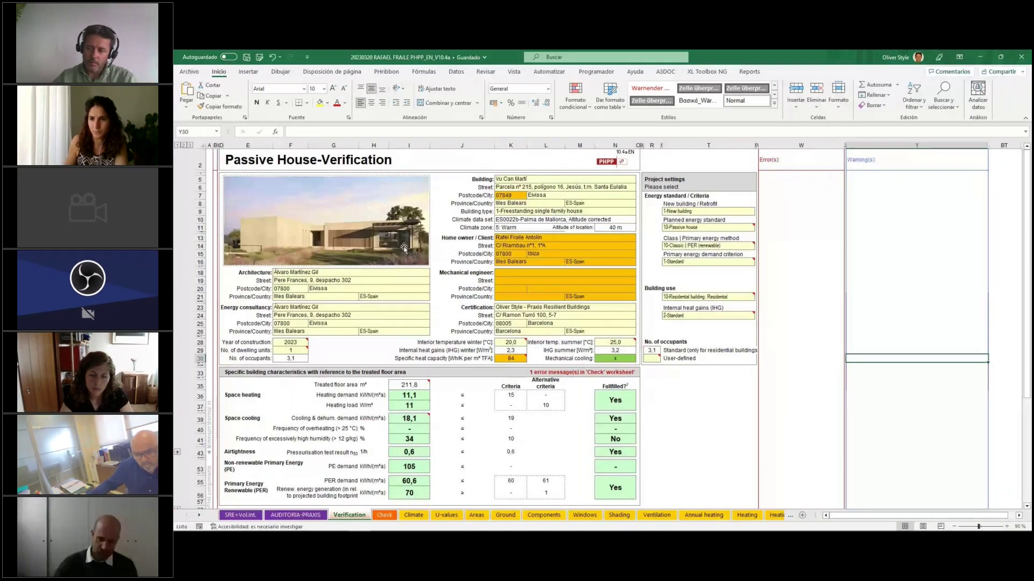
left_click(851, 418)
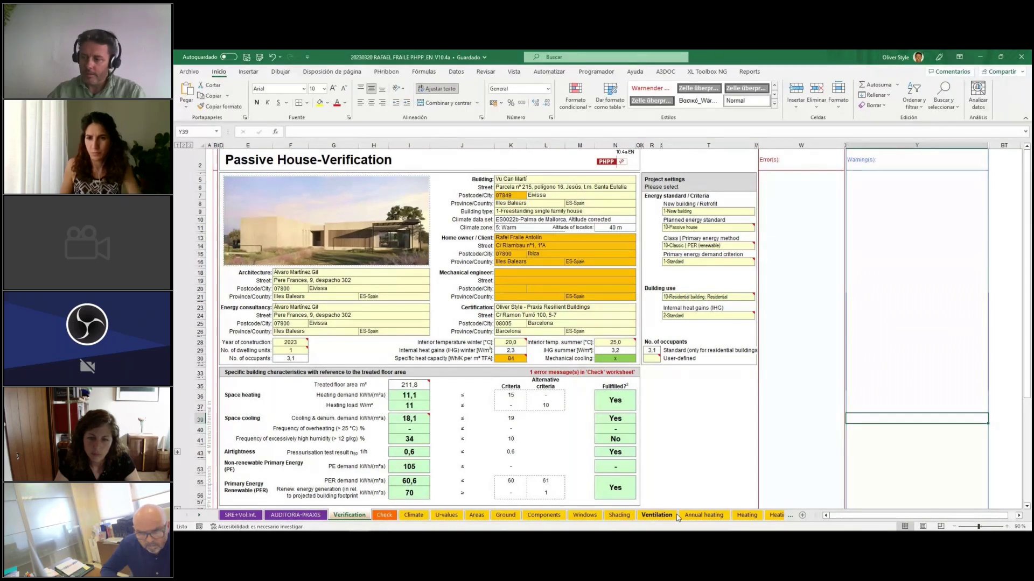
left_click(199, 516)
left_click(200, 516)
left_click(199, 515)
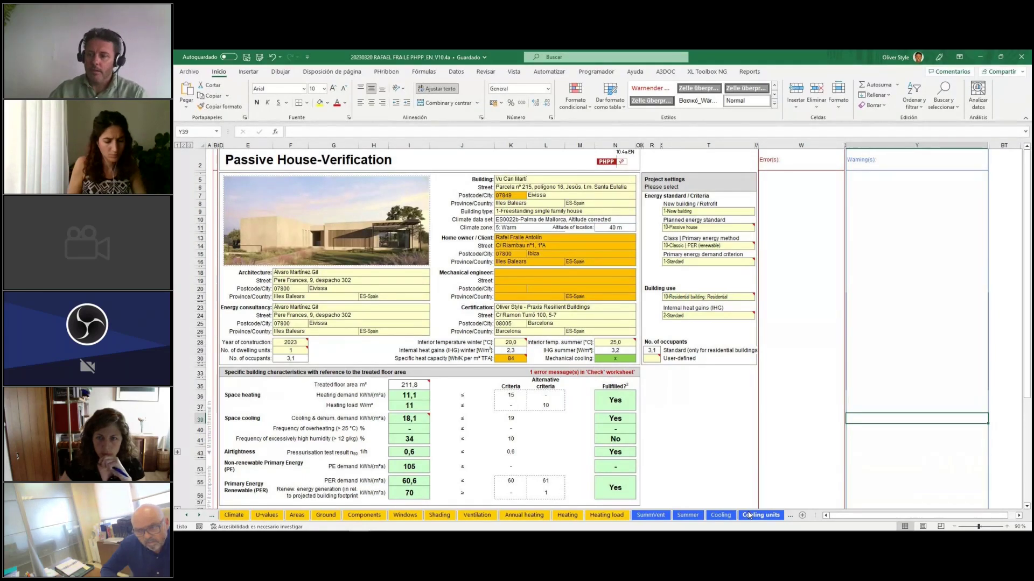
Return to the PowerPoint presentation and reveal the recirculated and supply air flows through the cooling coil on the Sistema 1 slide.
mouse_move(521, 529)
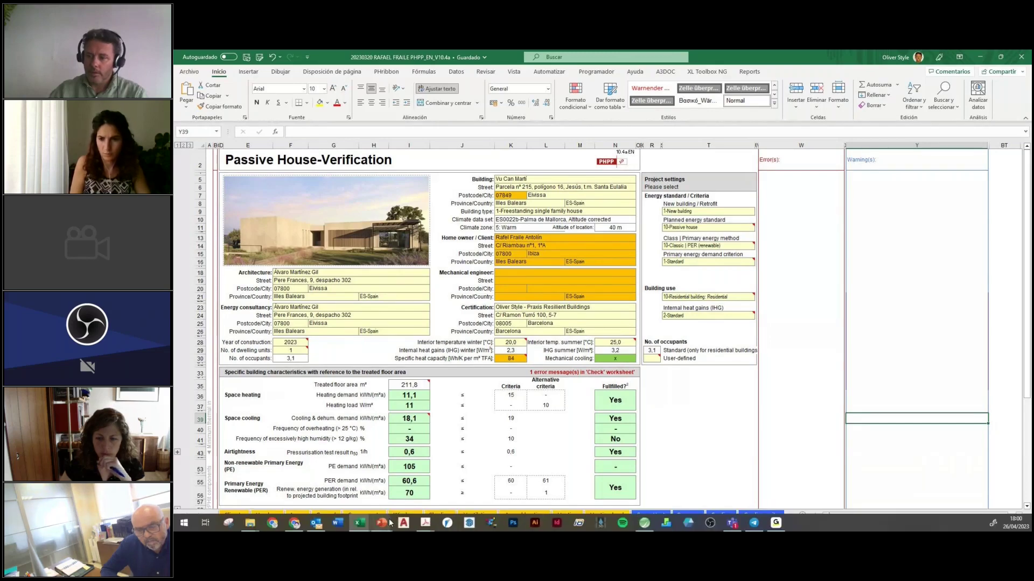
mouse_move(381, 523)
left_click(411, 471)
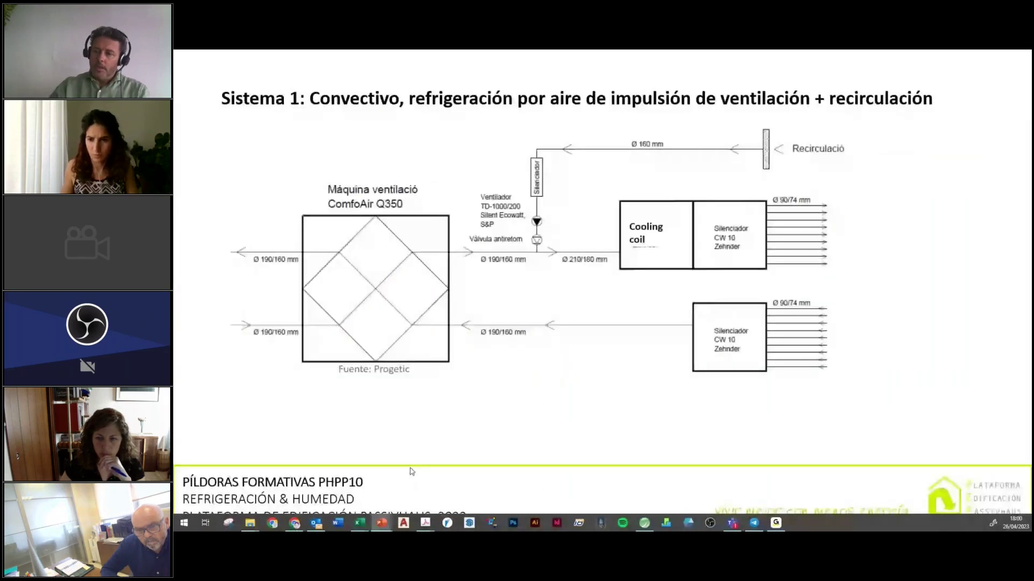
key("Left")
key("Right")
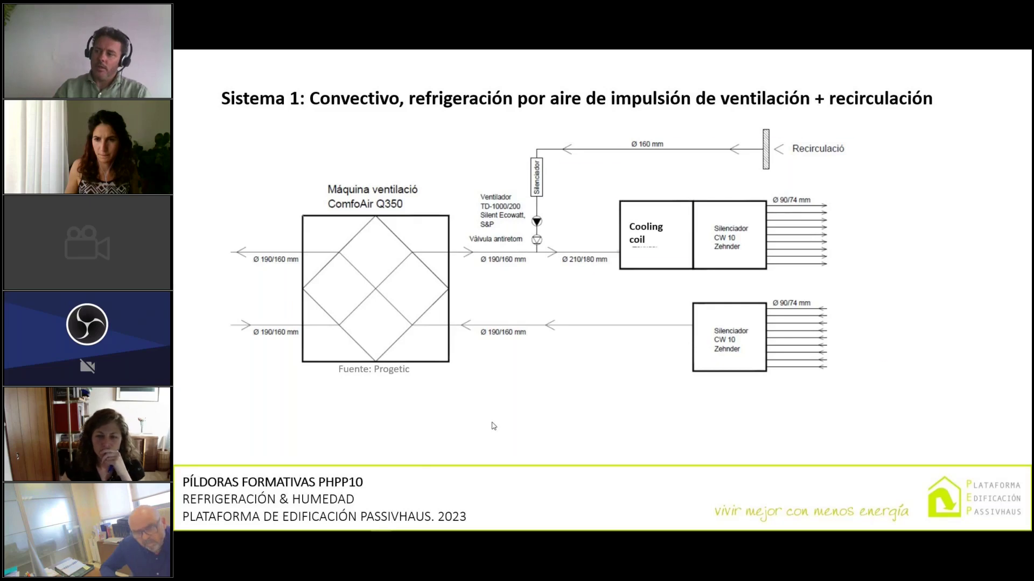
key("Right")
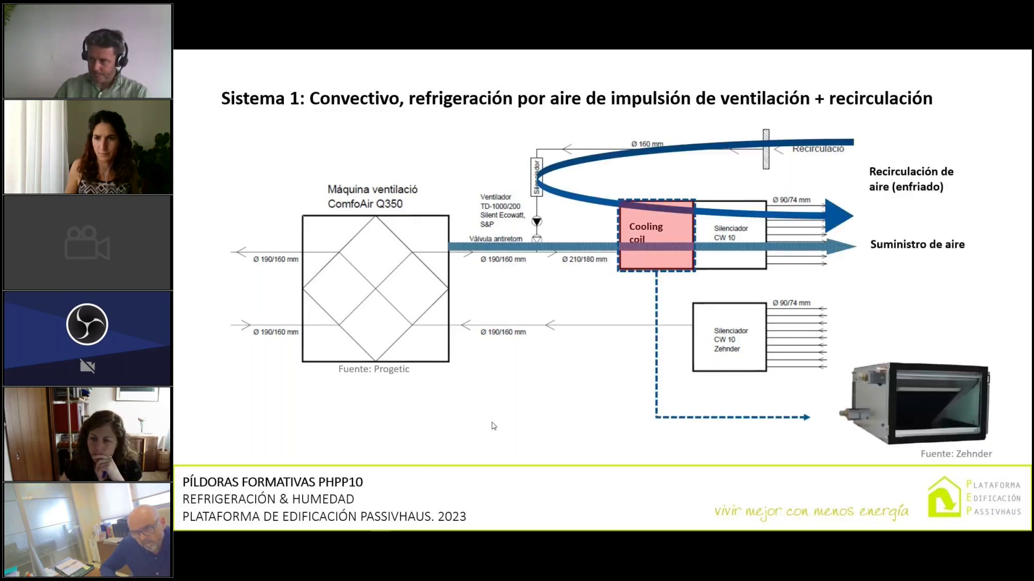
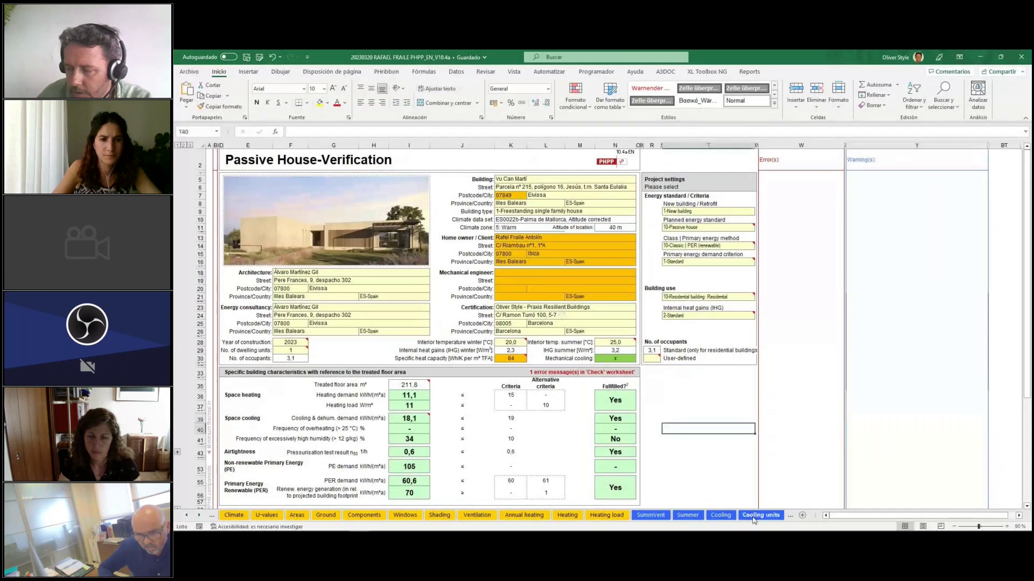
Switch to the Cooling units sheet of the single-family house and examine its supply air cooling section.
left_click(761, 515)
left_click(199, 300)
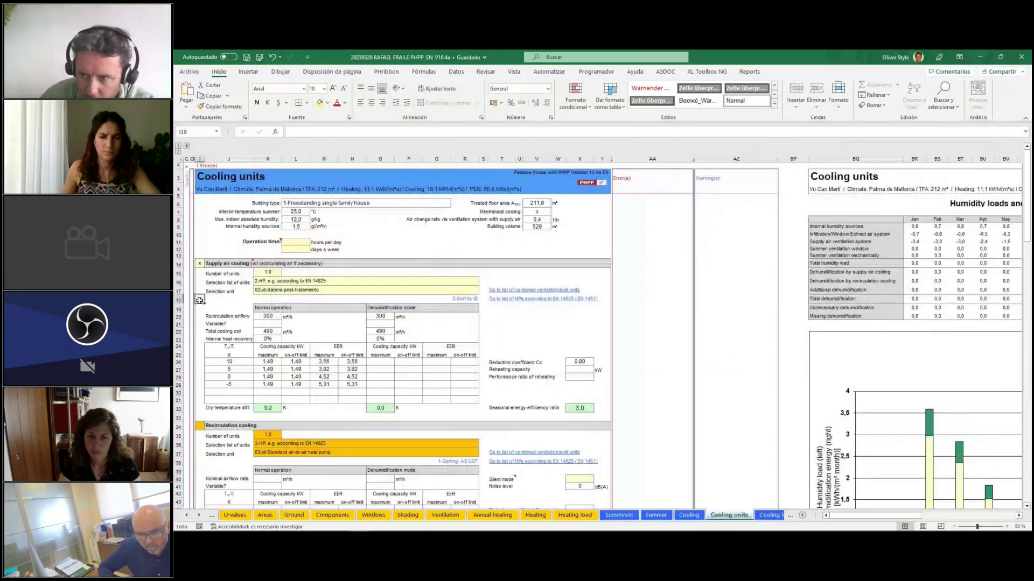
scroll(199, 299, "up", 2)
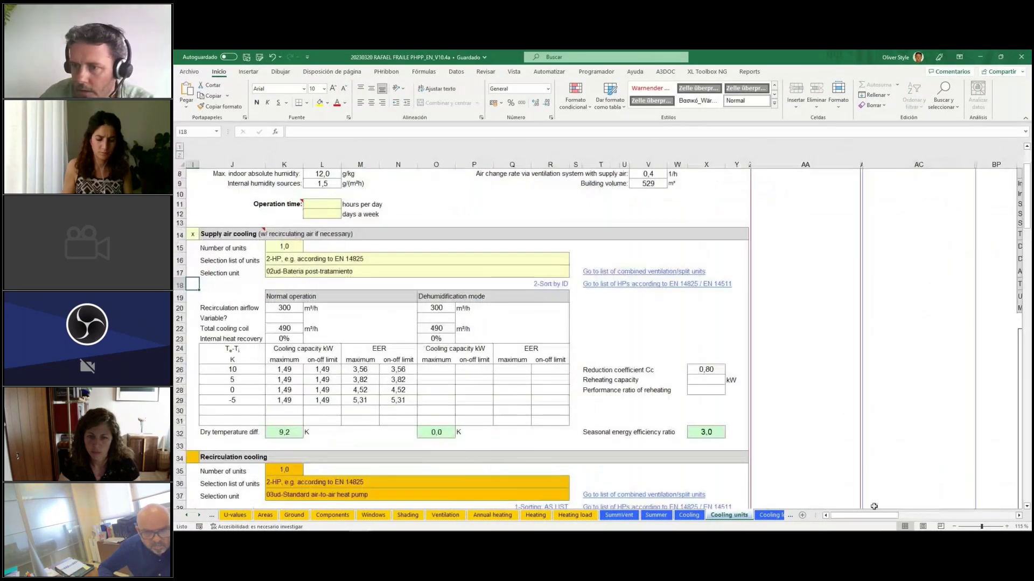
scroll(215, 274, "up", 2)
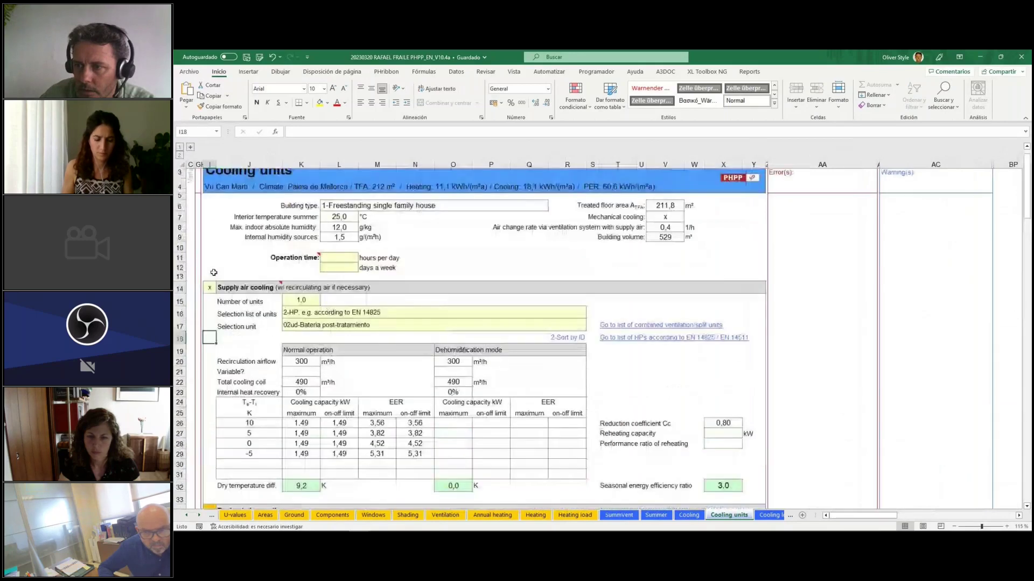
key("ctrl+Up")
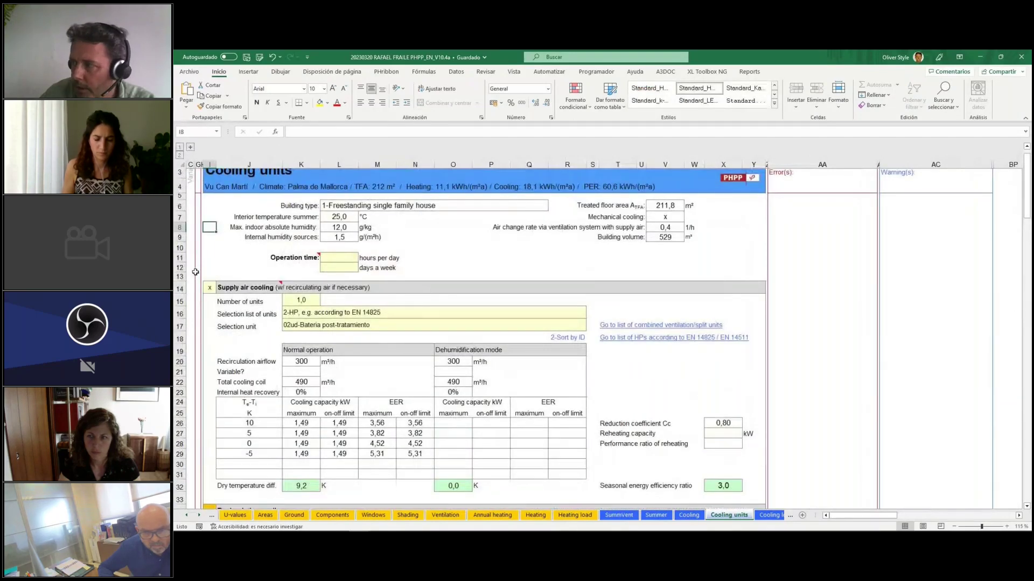
scroll(215, 267, "up", 1)
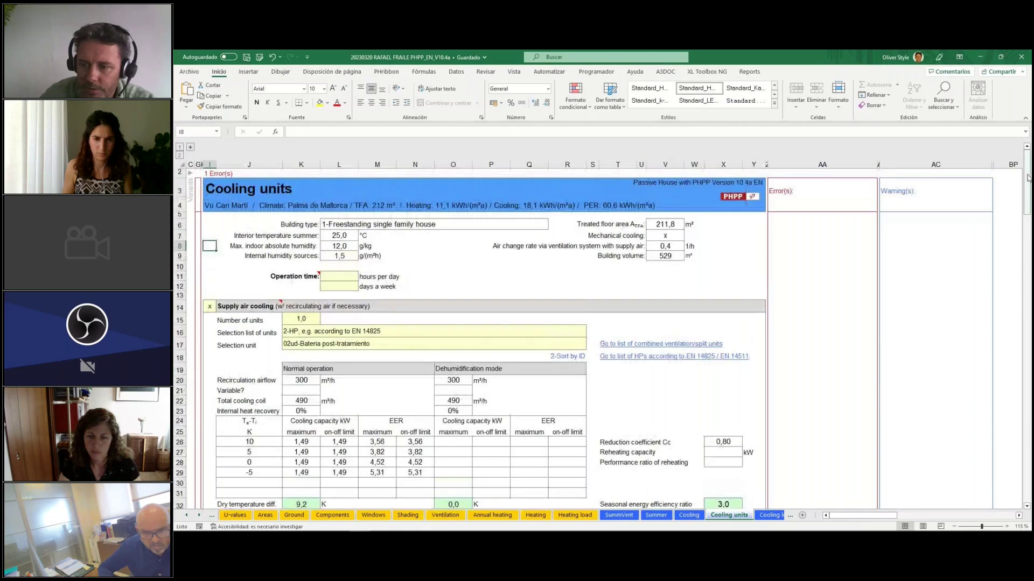
left_click_drag(1029, 178, 1004, 186)
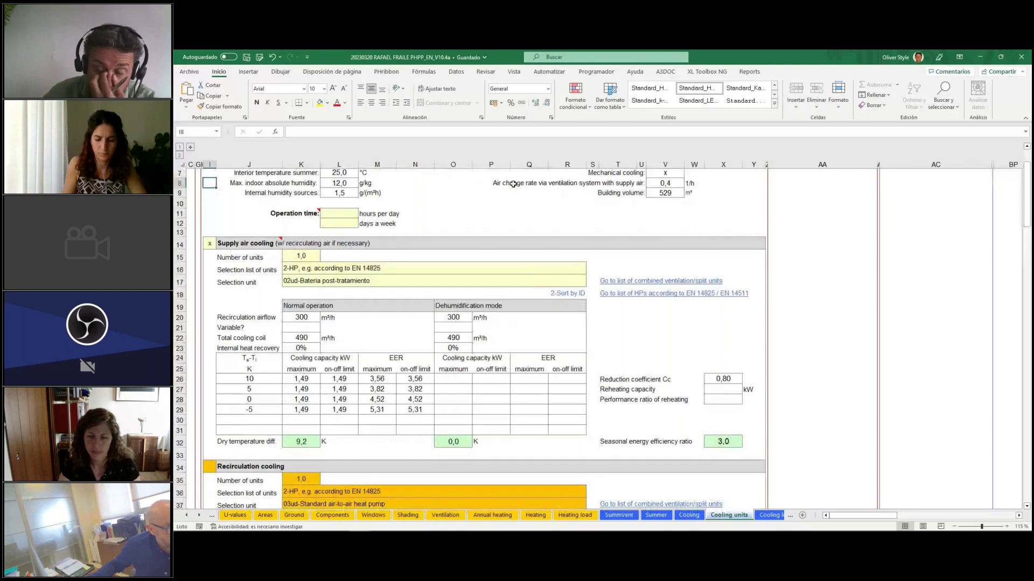
mouse_move(250, 244)
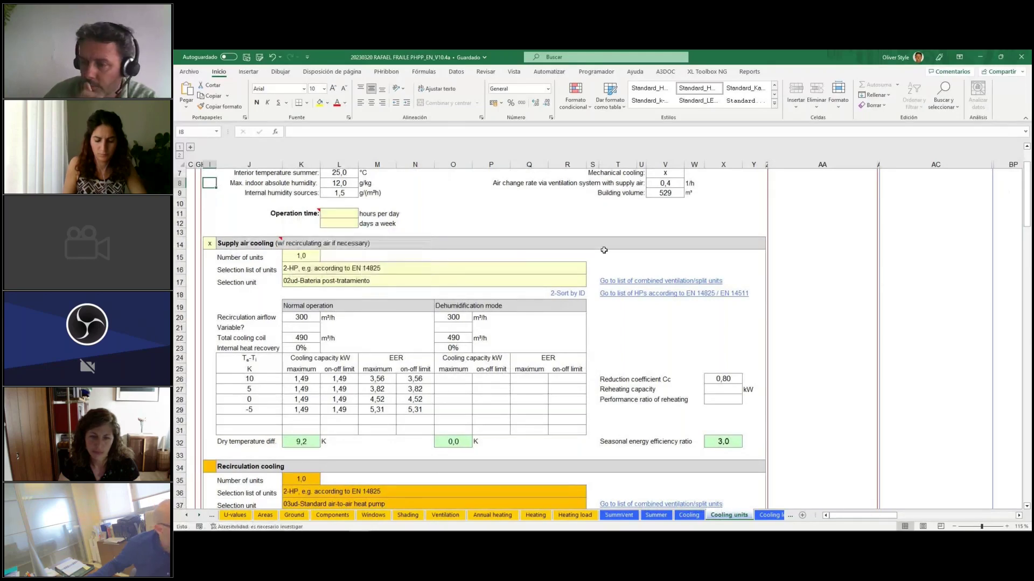
Review the Recirculation cooling, Additional dehumidification and Panel cooling sections of the Cooling units sheet.
left_click_drag(1026, 204, 1025, 246)
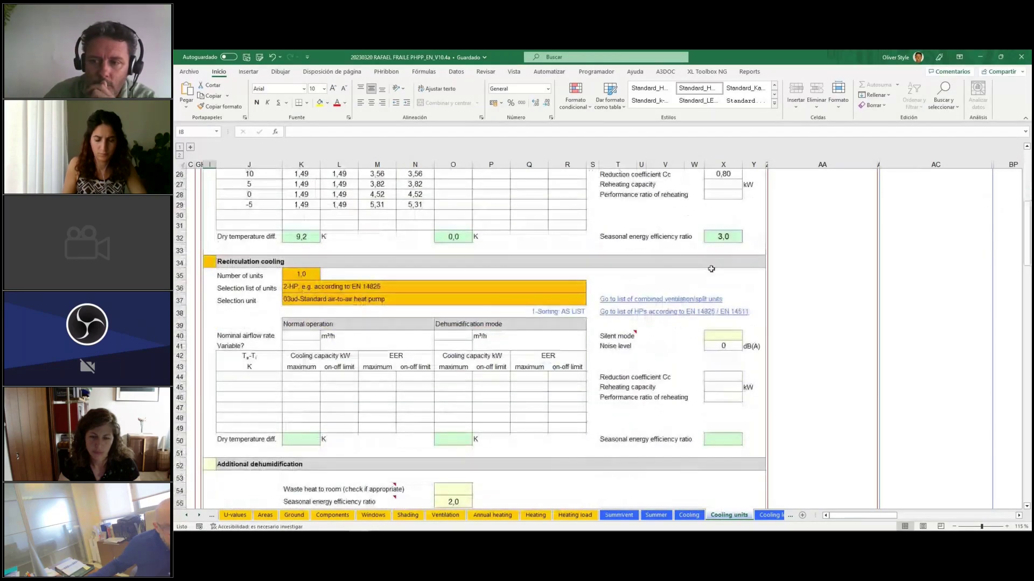
left_click(232, 262)
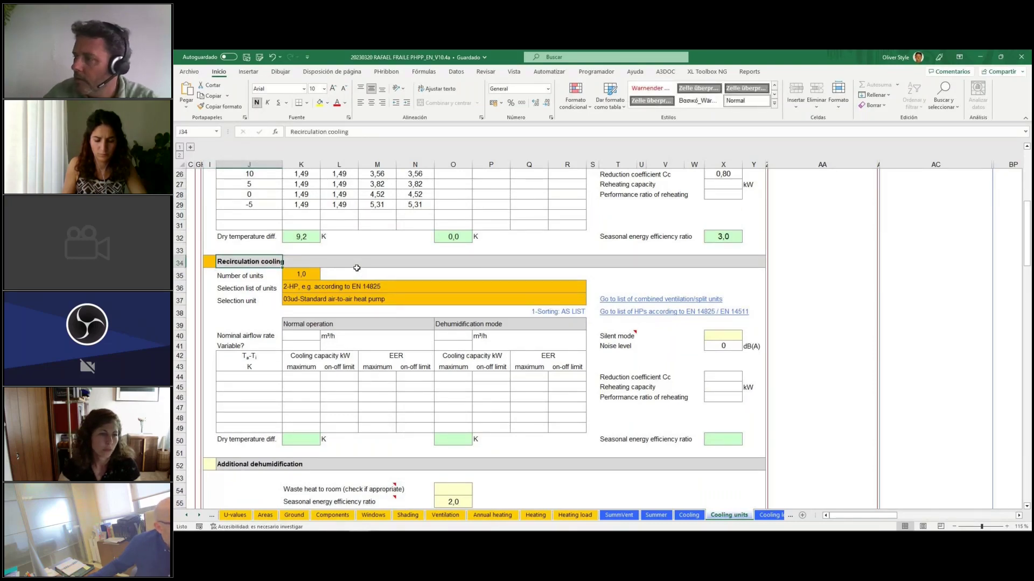
left_click_drag(1027, 221, 1027, 255)
left_click(257, 263)
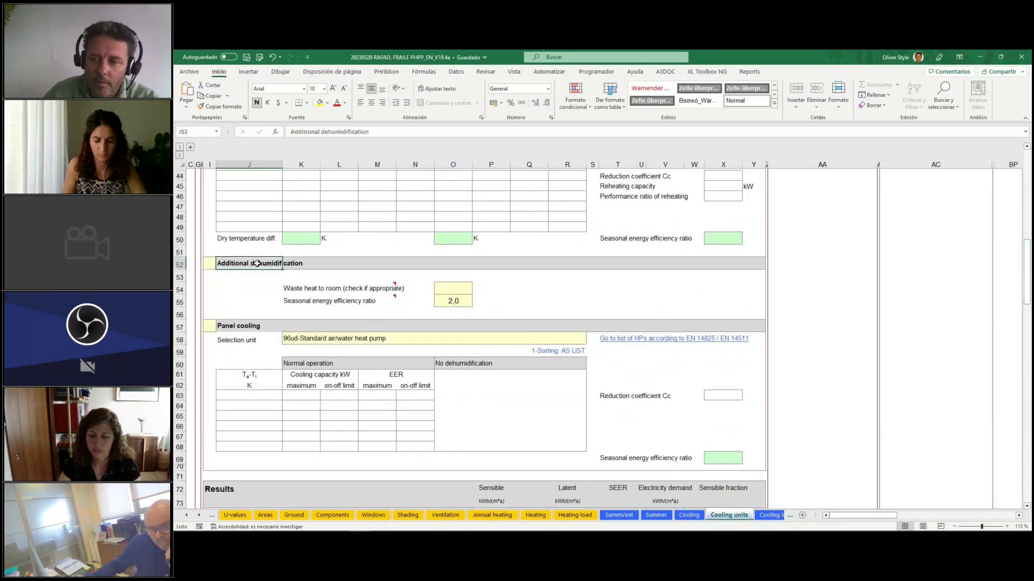
left_click(228, 325)
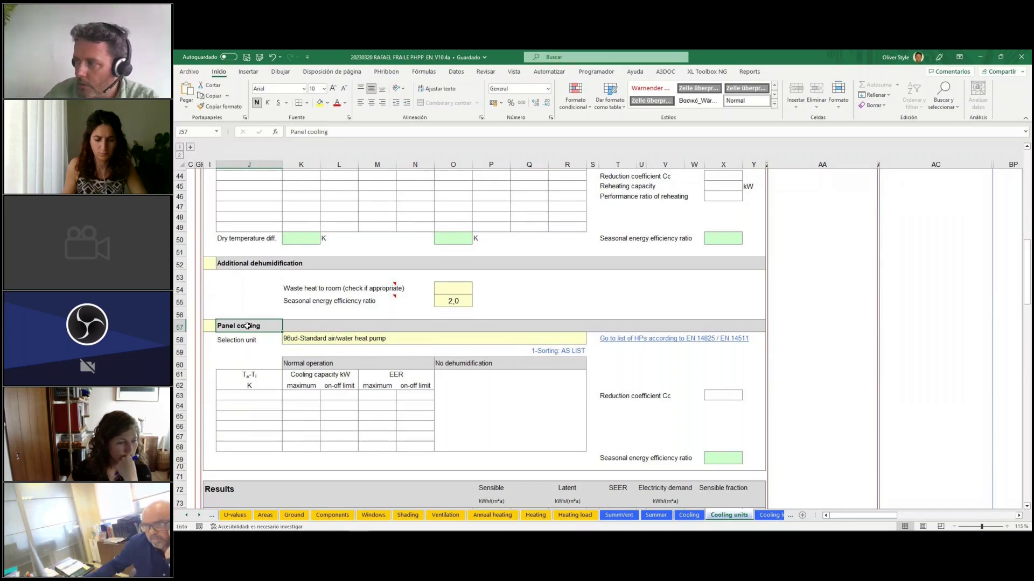
Switch to the Components sheet and locate the list of heat pumps according to EN 14825 / EN 14511.
scroll(409, 305, "up", 14)
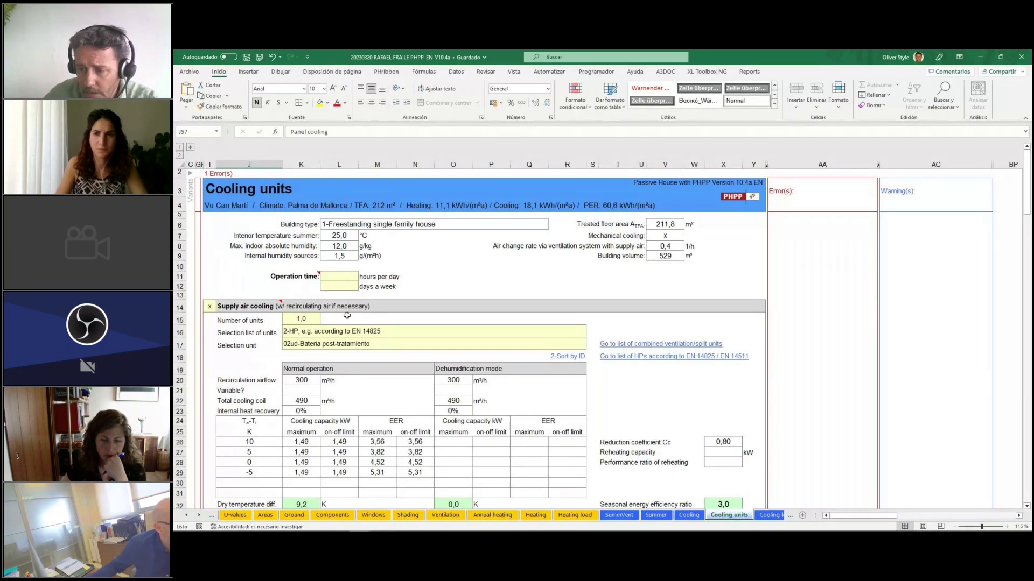
left_click(331, 515)
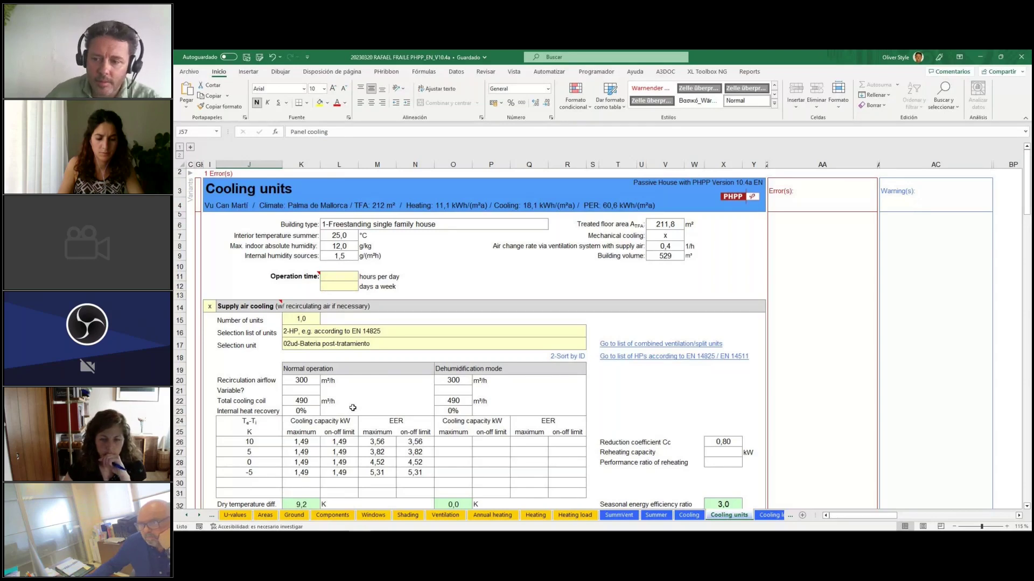
left_click(332, 516)
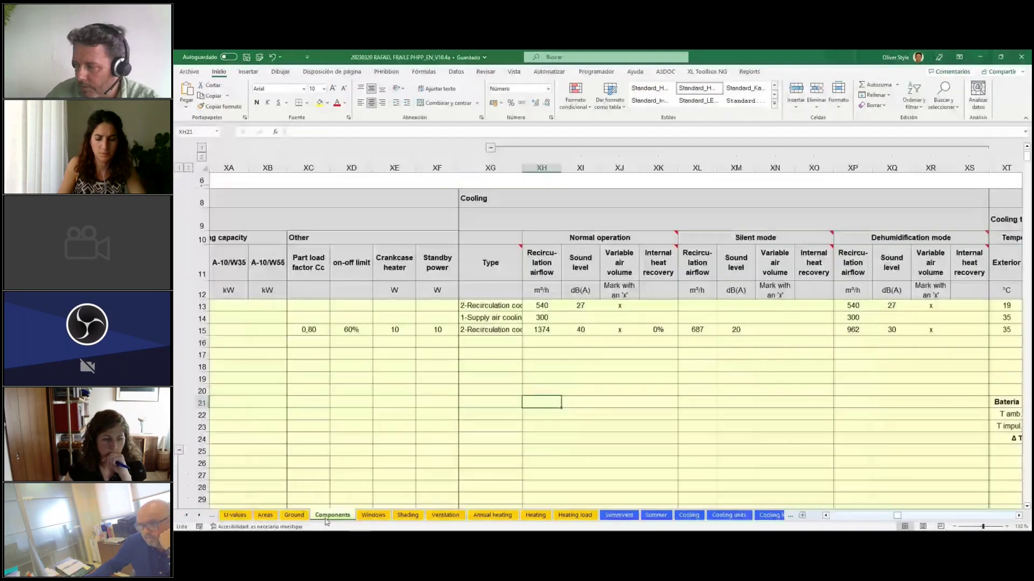
left_click(824, 516)
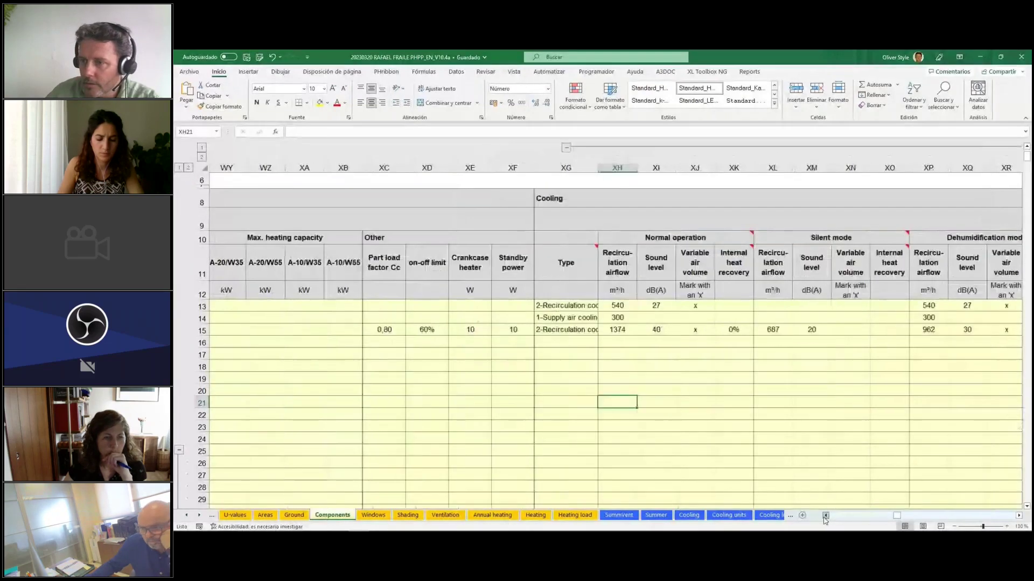
left_click(825, 515)
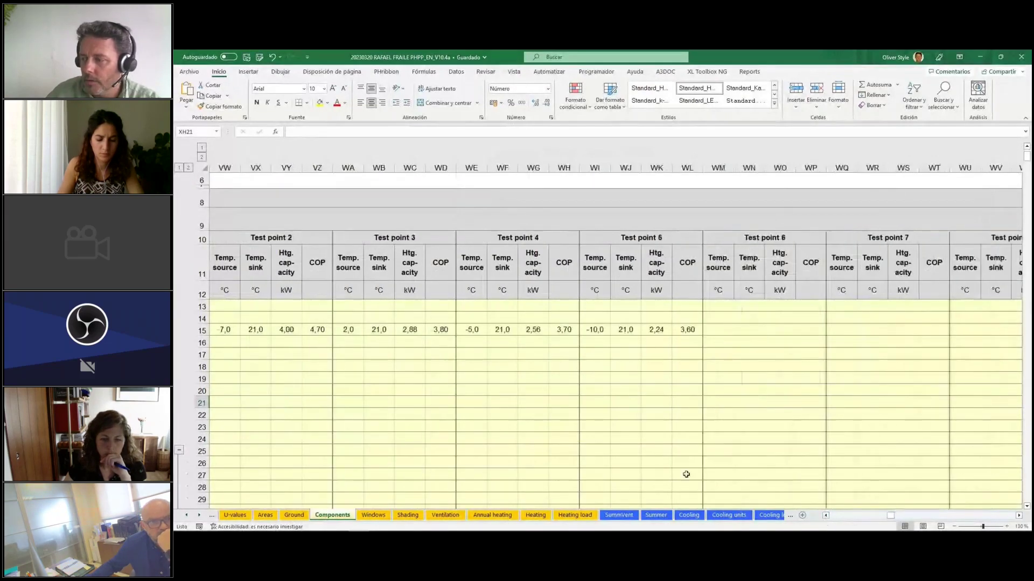
scroll(652, 467, "down", 1)
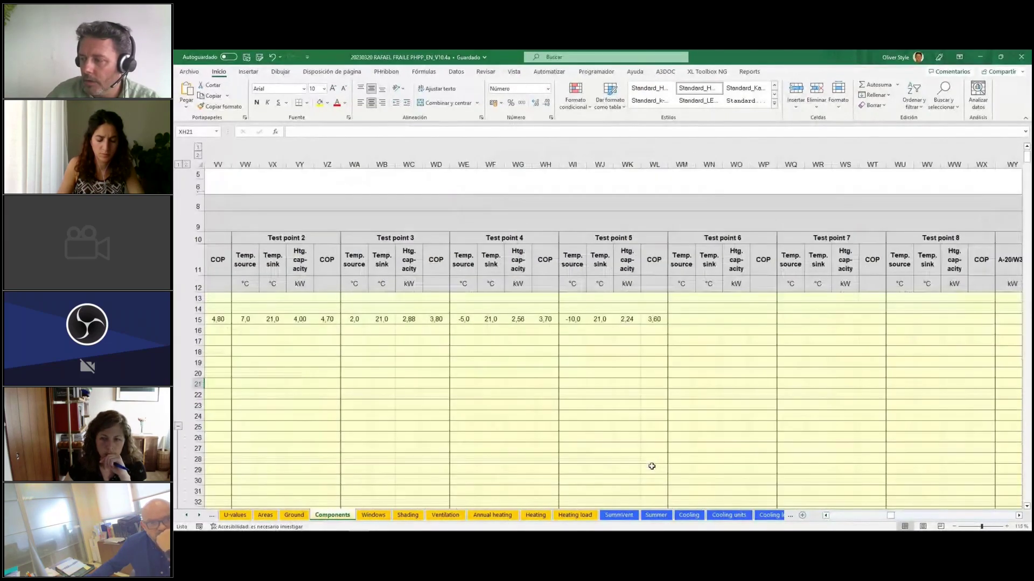
left_click(840, 515)
left_click(540, 205)
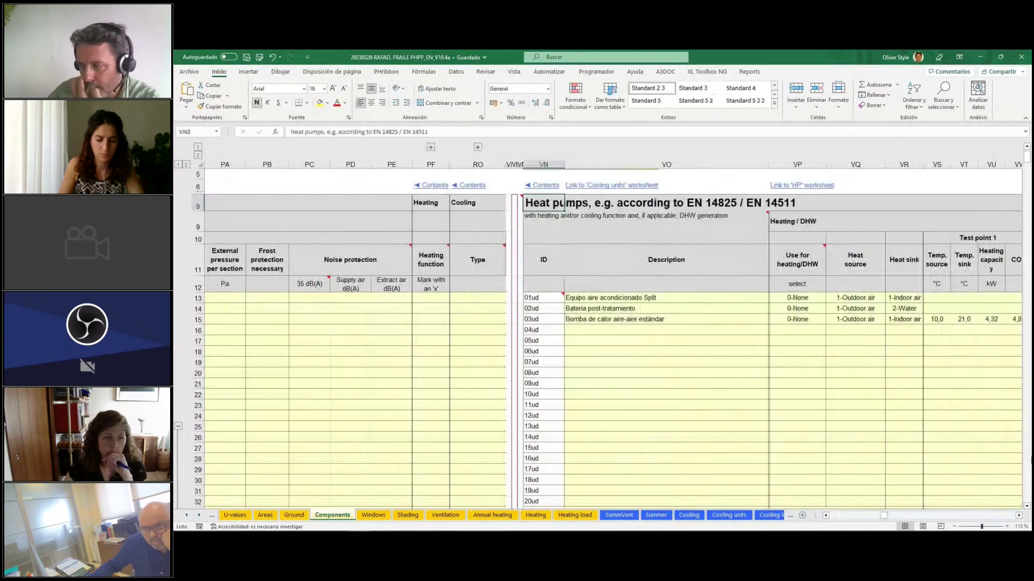
left_click(1019, 515)
left_click(1019, 515)
left_click(1019, 515)
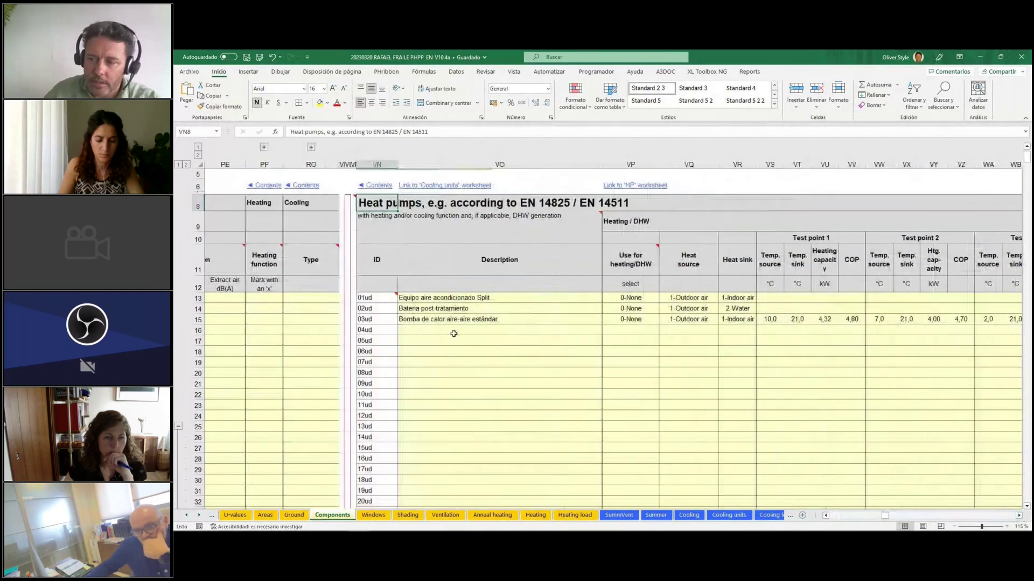
Examine the heat source and heat sink entries of the Bateria post-tratamiento unit.
left_click(438, 308)
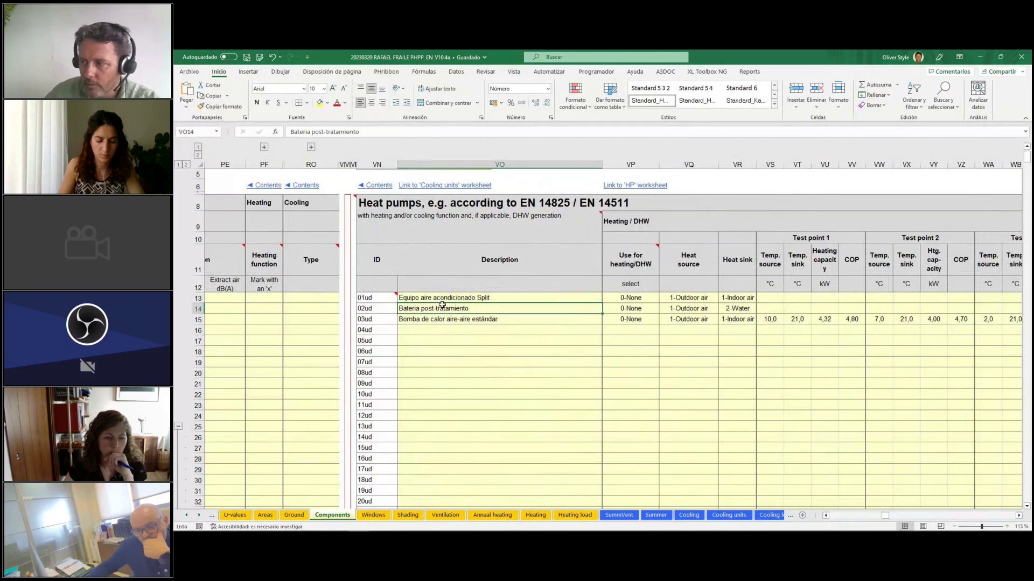
left_click(695, 310)
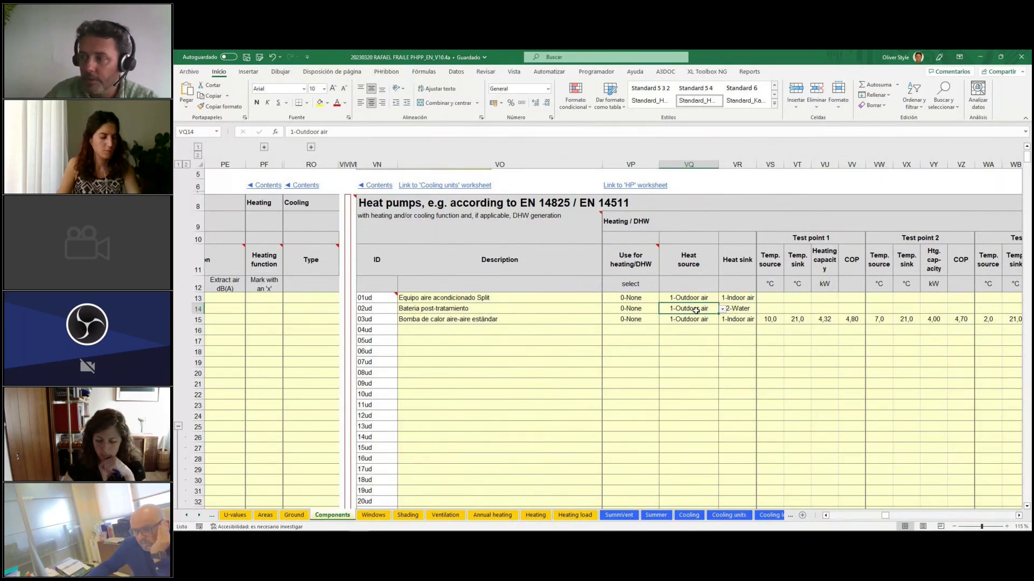
key("Right")
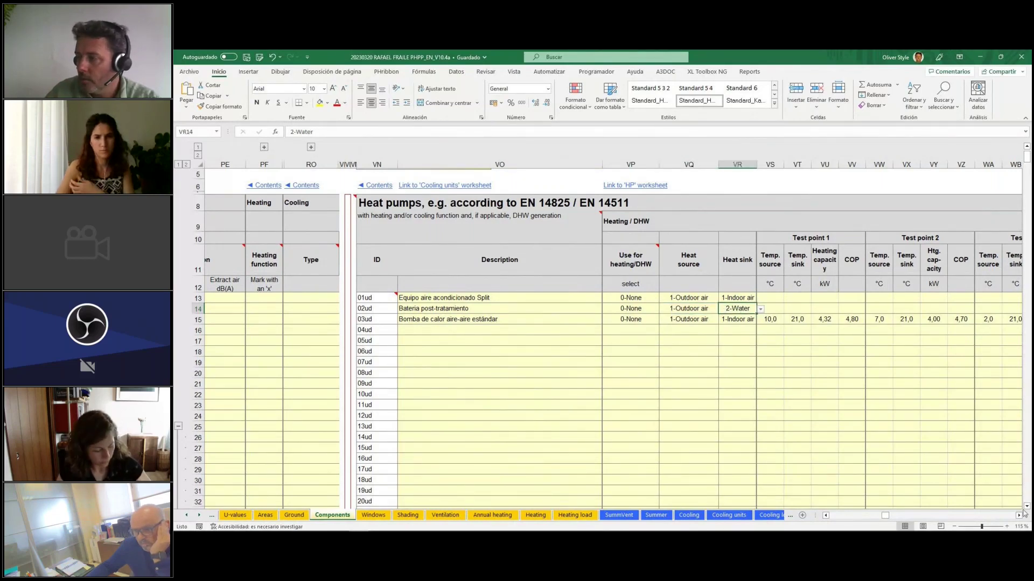
Go to the Cooling data of the Bateria post-tratamiento unit and view the available cooling types without changing its selection.
scroll(1024, 513, "right", 3)
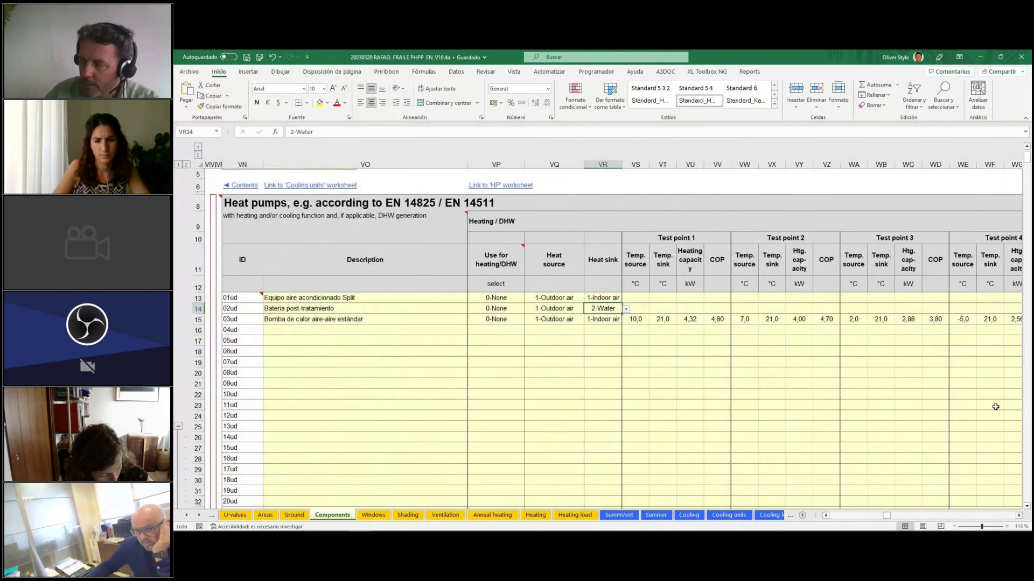
left_click(1018, 516)
left_click(1018, 516)
left_click(1018, 515)
left_click(1018, 516)
left_click(1018, 516)
left_click(1018, 516)
left_click(1018, 516)
left_click(1018, 515)
left_click(1018, 515)
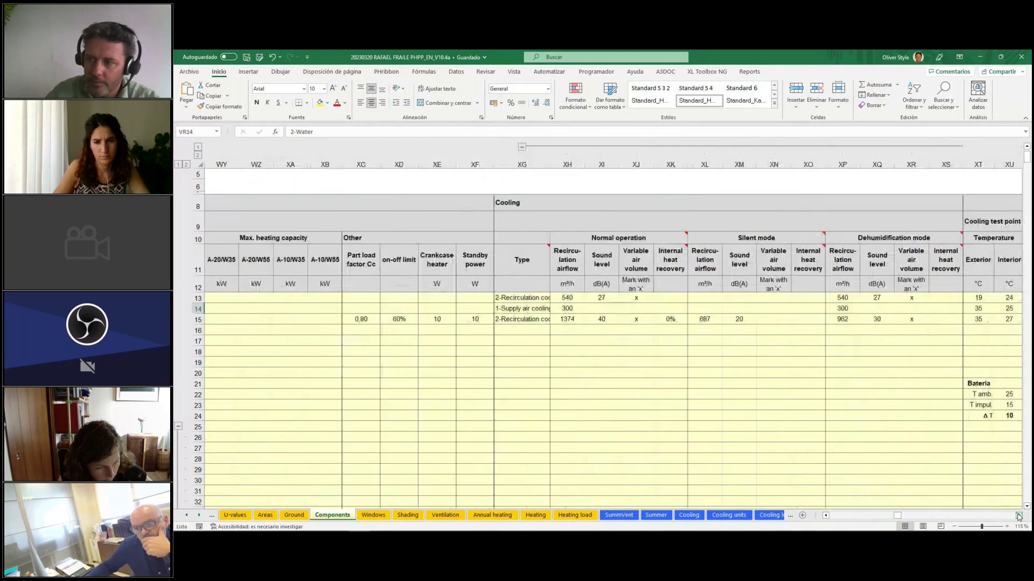
left_click(519, 200)
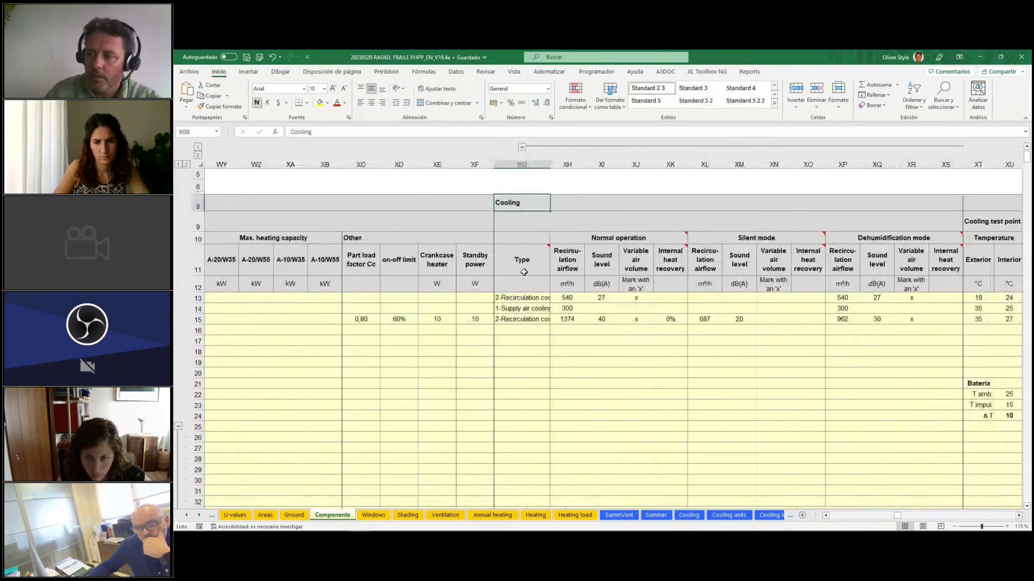
left_click(540, 308)
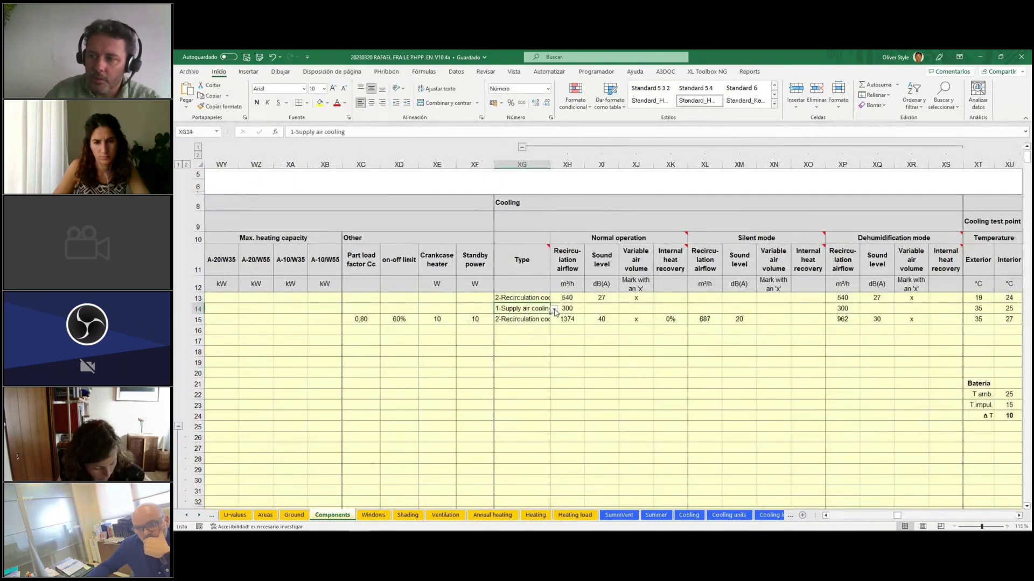
left_click(554, 309)
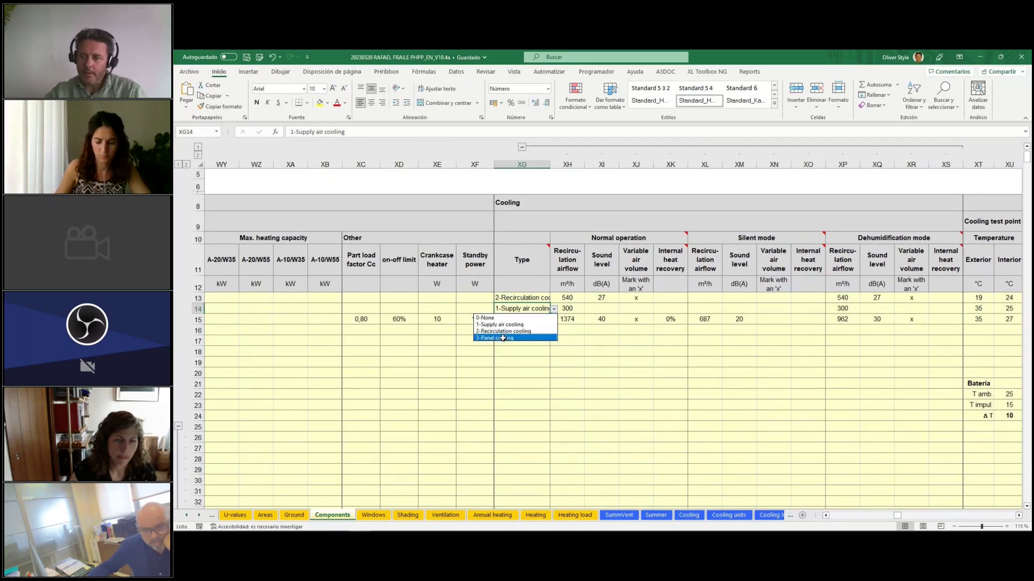
key("Escape")
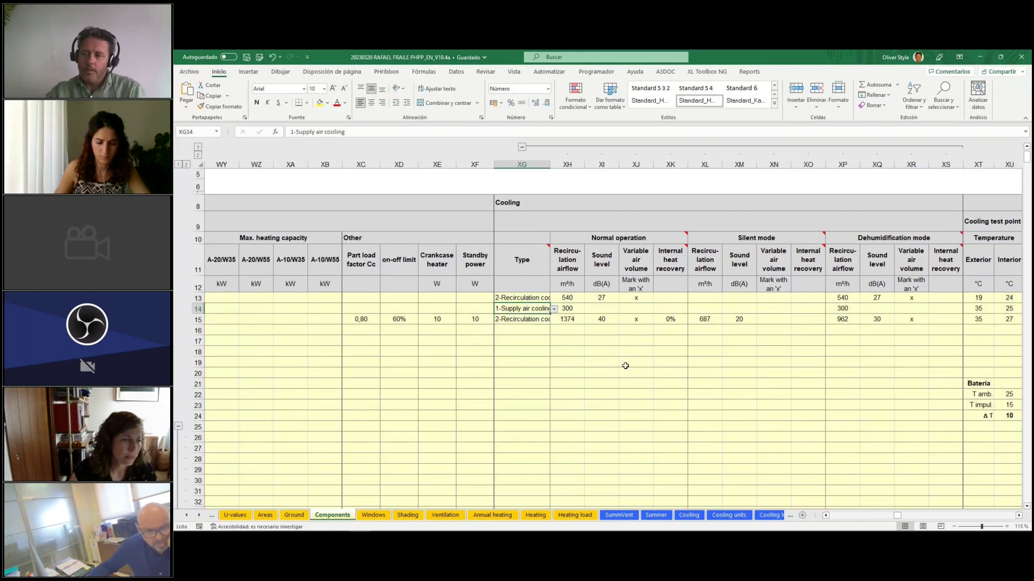
key("alt+Down")
key("Escape")
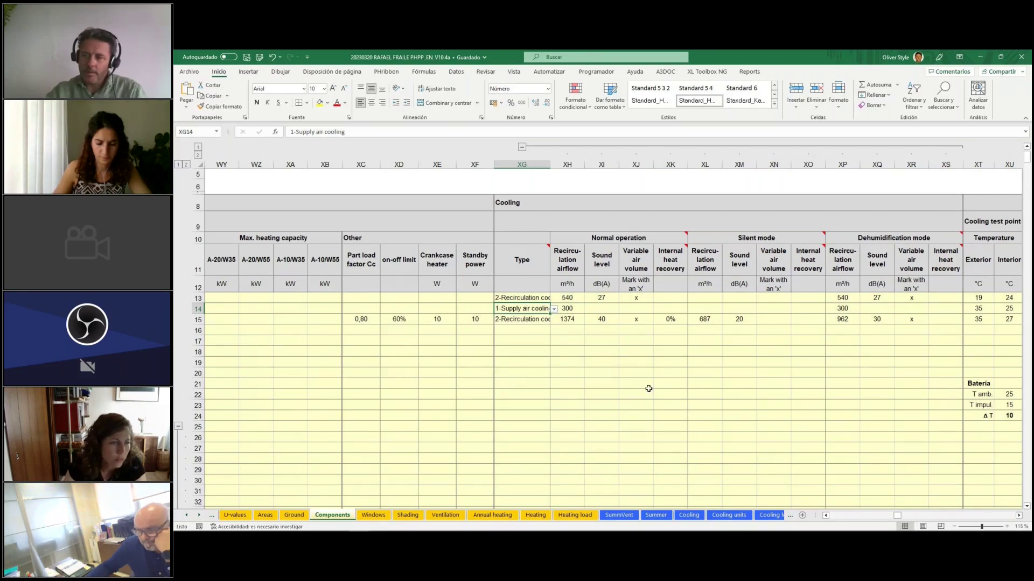
Highlight the normal operation entries of the supply air cooling unit, from recirculation airflow to internal heat recovery.
left_click(567, 374)
left_click_drag(572, 307, 656, 310)
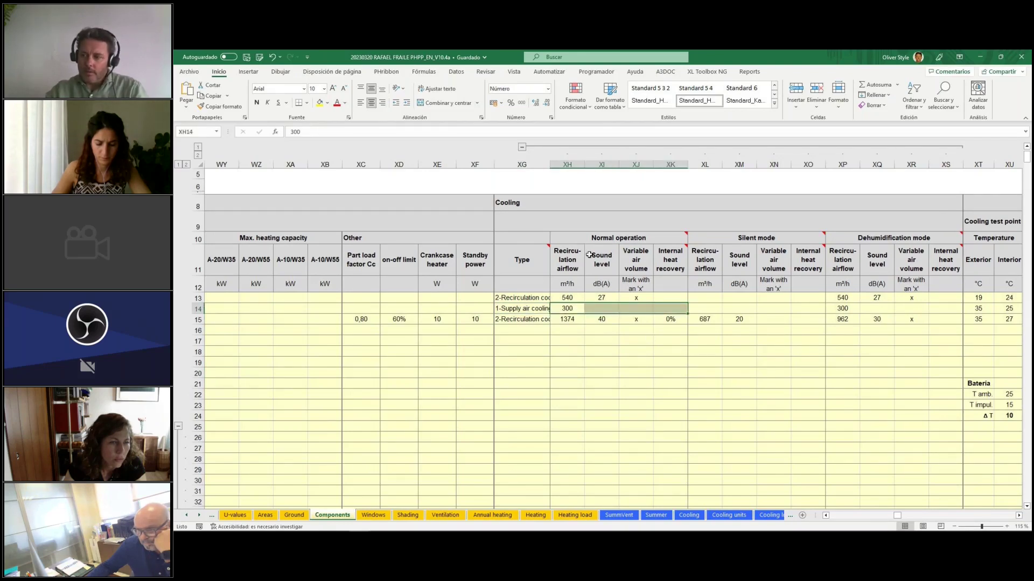
left_click(605, 350)
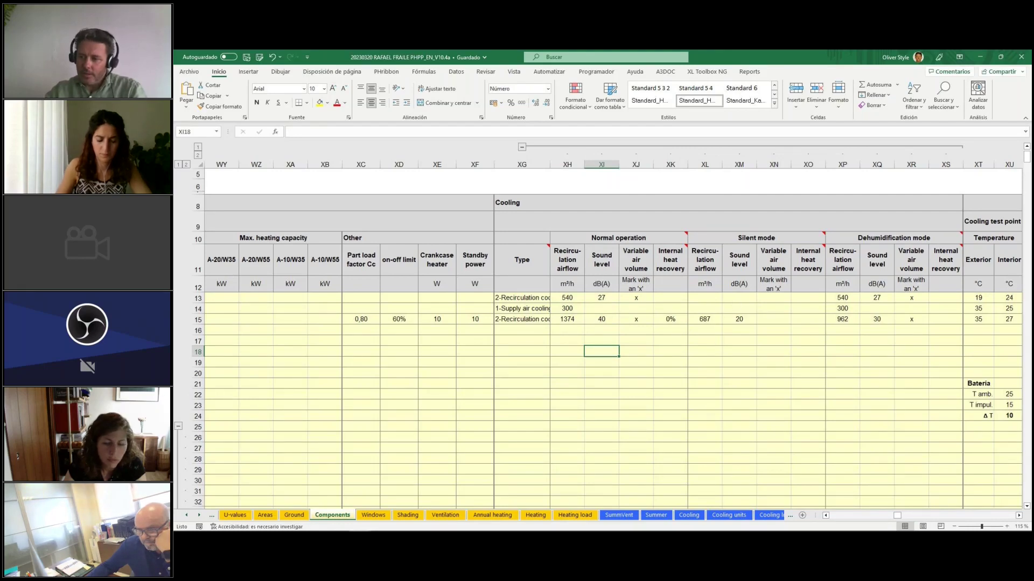
Switch to the PowerPoint presentation and show the Sistema 1 diagram of recirculated and supply air passing through the cooling coil.
mouse_move(390, 525)
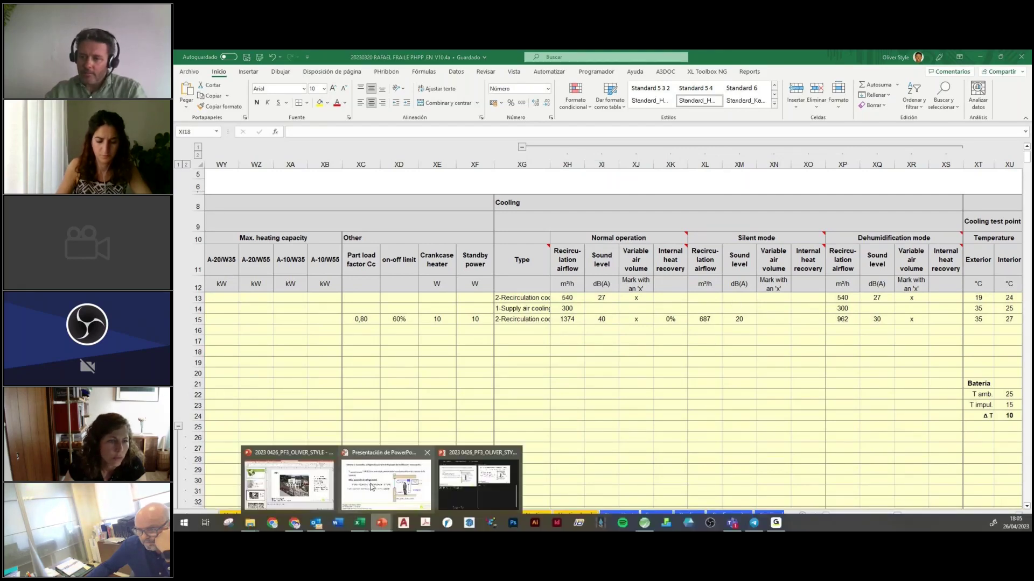
left_click(404, 490)
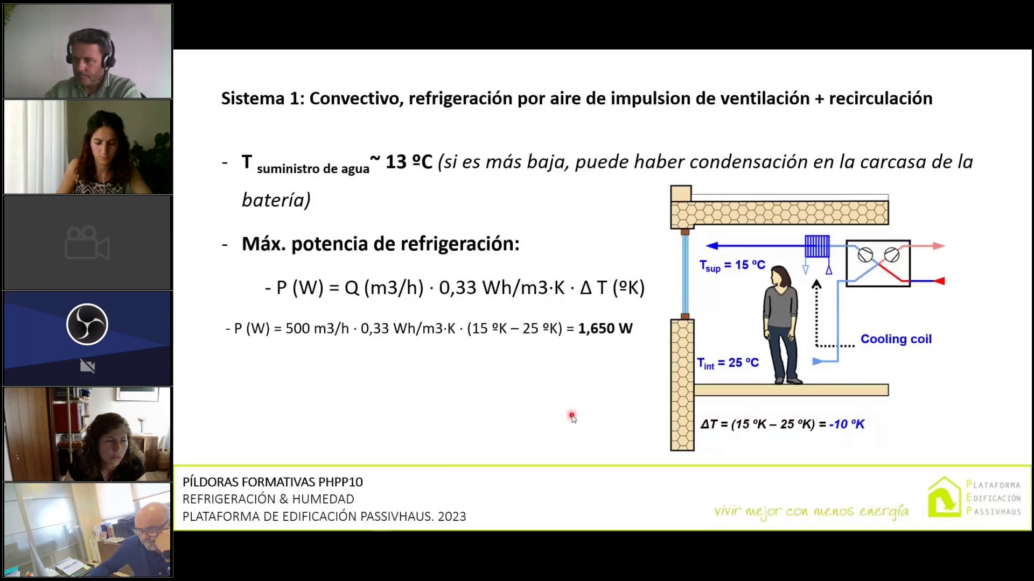
key("Right")
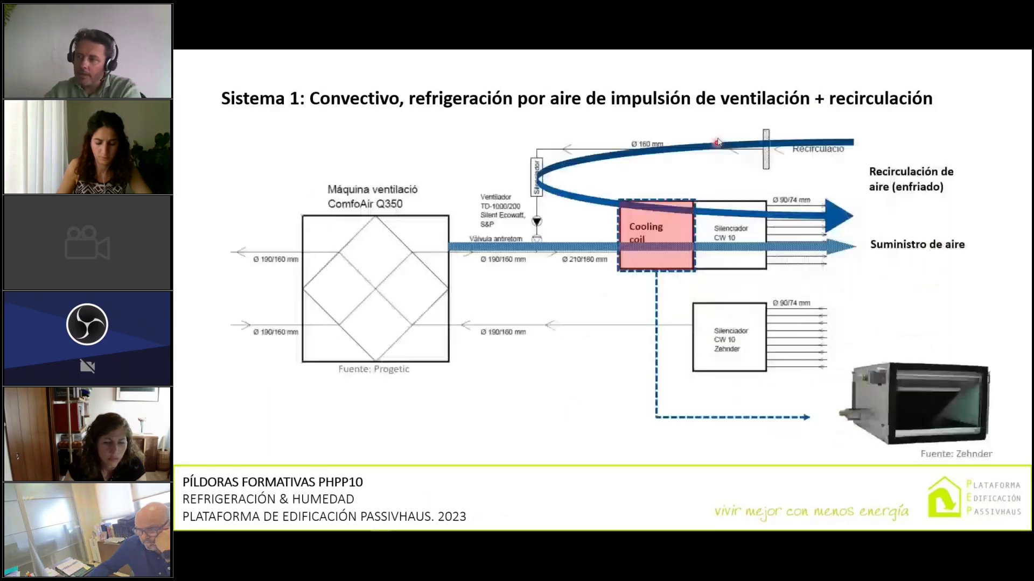
mouse_move(356, 530)
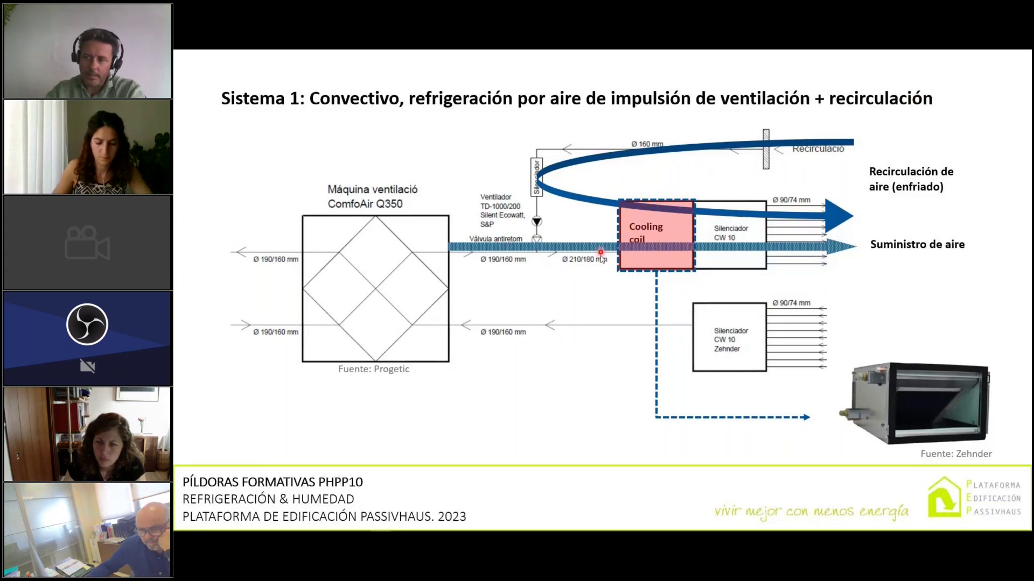
Switch back to the Components sheet in Excel and select the supply air cooling unit's recirculation airflow in normal operation.
mouse_move(410, 529)
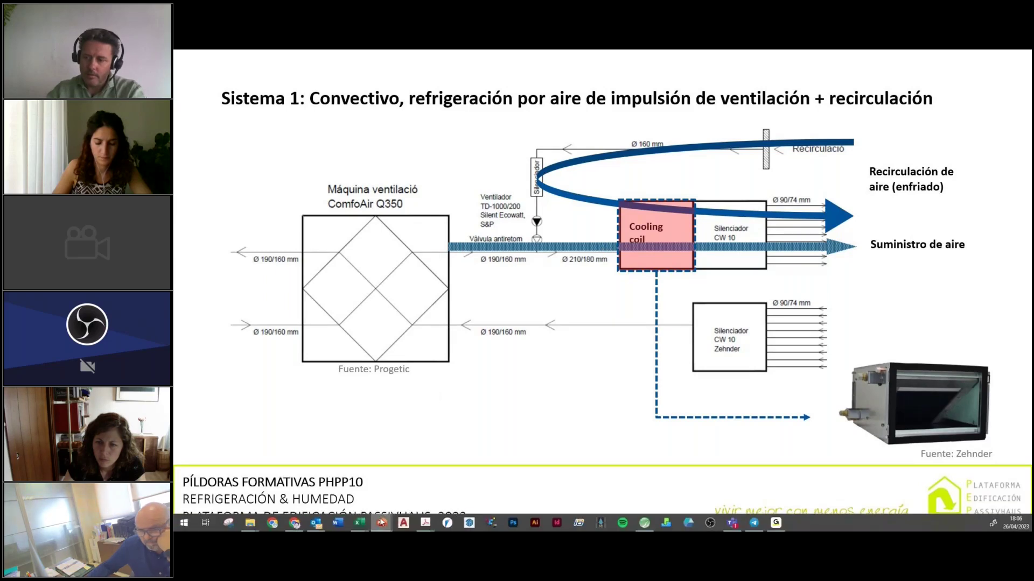
left_click(311, 464)
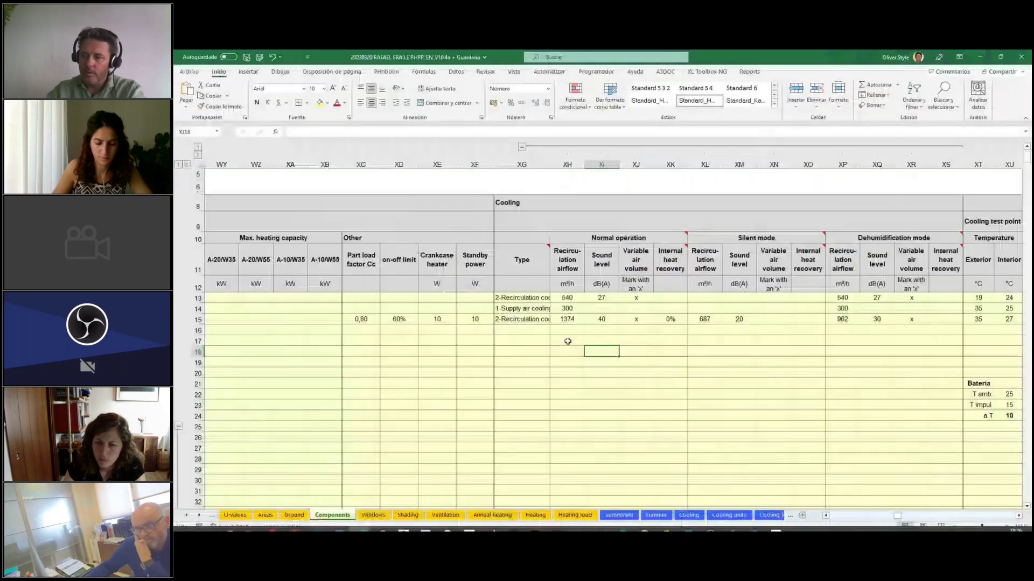
left_click(572, 310)
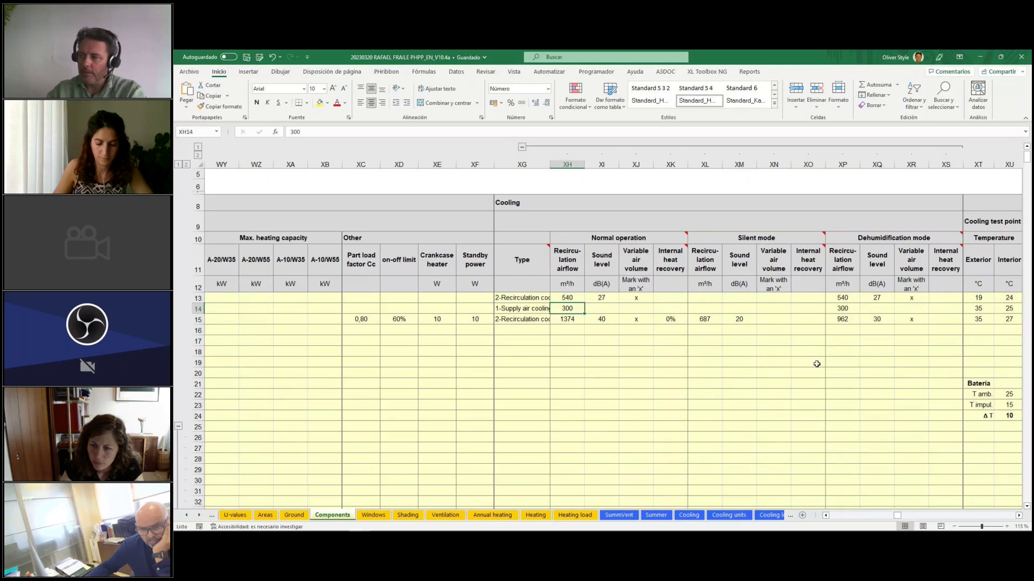
Go to the Cooling test point 1 entries and select the exterior temperature of the supply air cooling unit.
left_click(1019, 515)
left_click(1018, 515)
left_click(1019, 515)
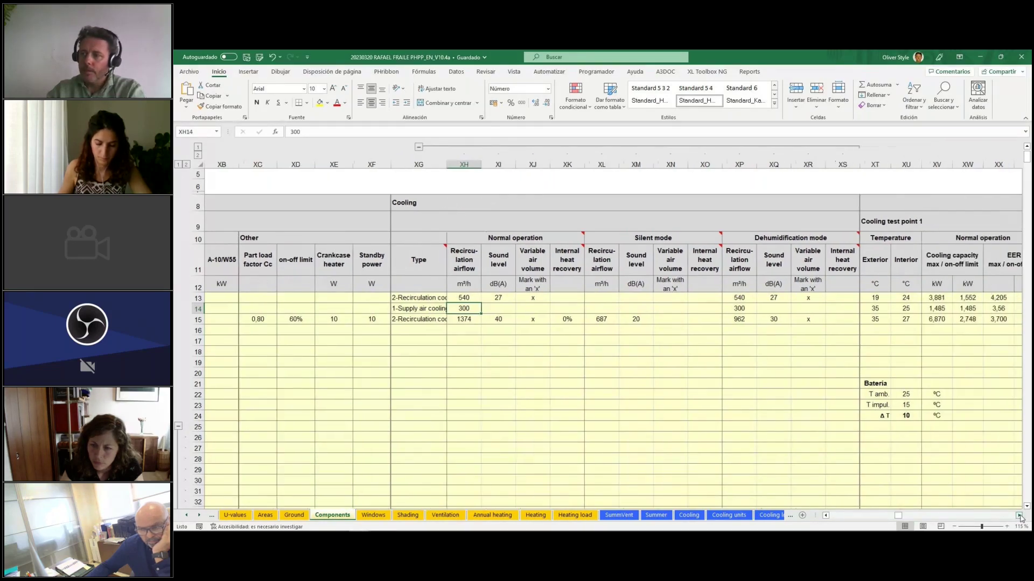
left_click(1019, 515)
left_click(1018, 515)
left_click(1018, 515)
left_click(1018, 516)
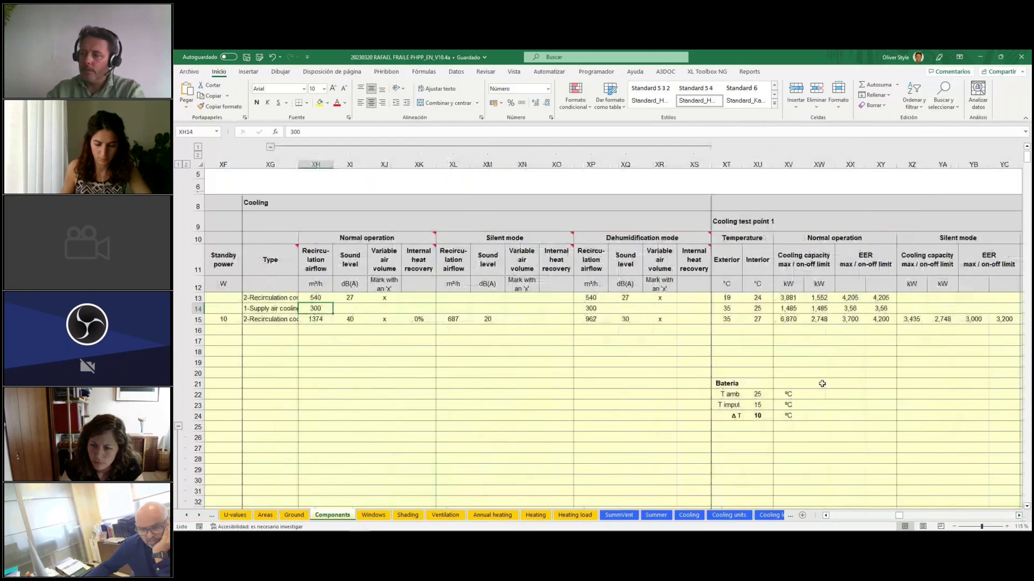
left_click(729, 310)
left_click(1019, 516)
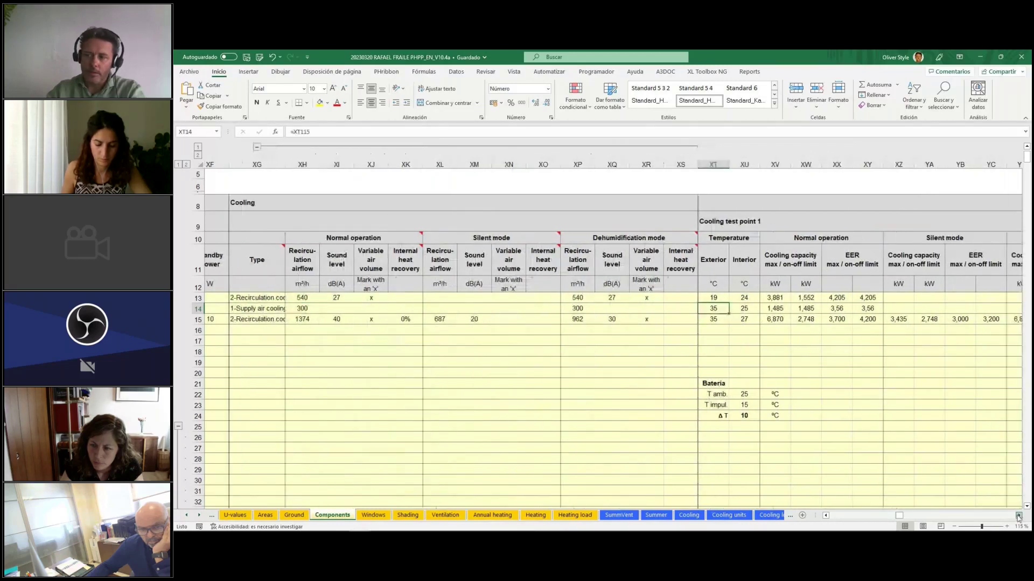
left_click(1019, 515)
left_click(1019, 515)
left_click(1018, 515)
left_click(1019, 515)
left_click(1019, 515)
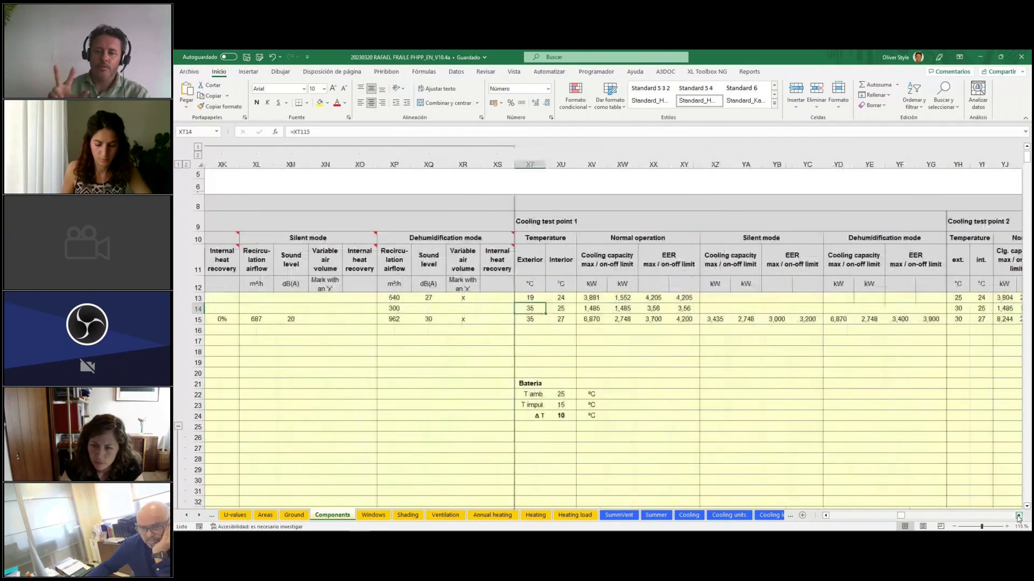
left_click(1018, 516)
left_click(1018, 515)
left_click(1018, 516)
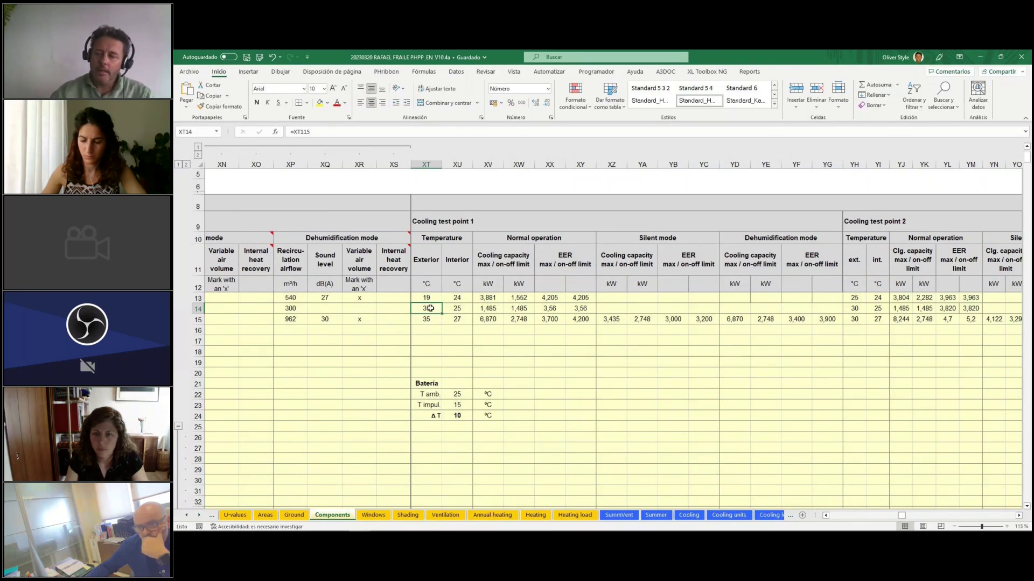
Switch to Acrobat to view the BAXI cooling capacity tables at full width without the tools pane, and return to Excel.
left_click(427, 527)
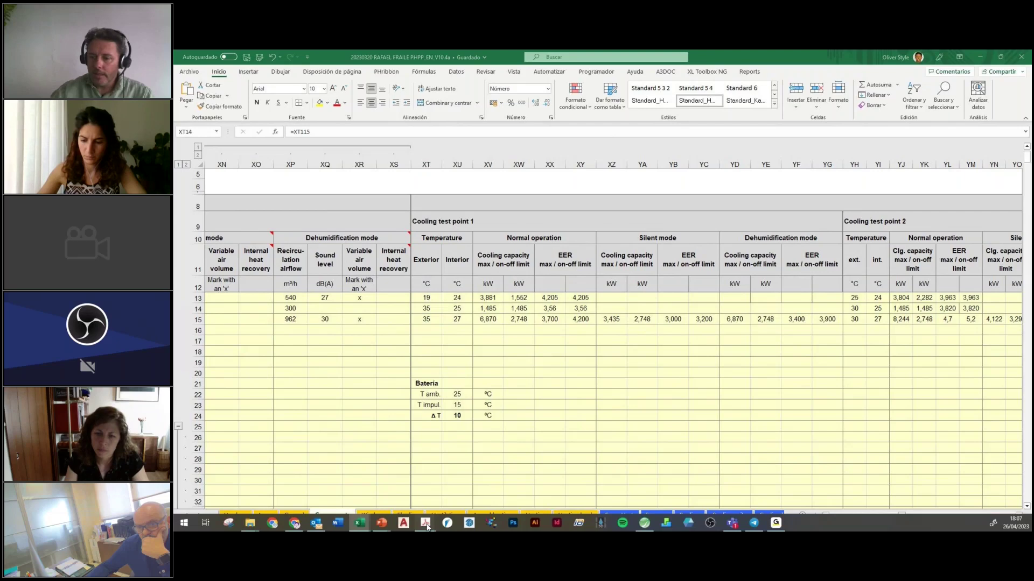
left_click(222, 485)
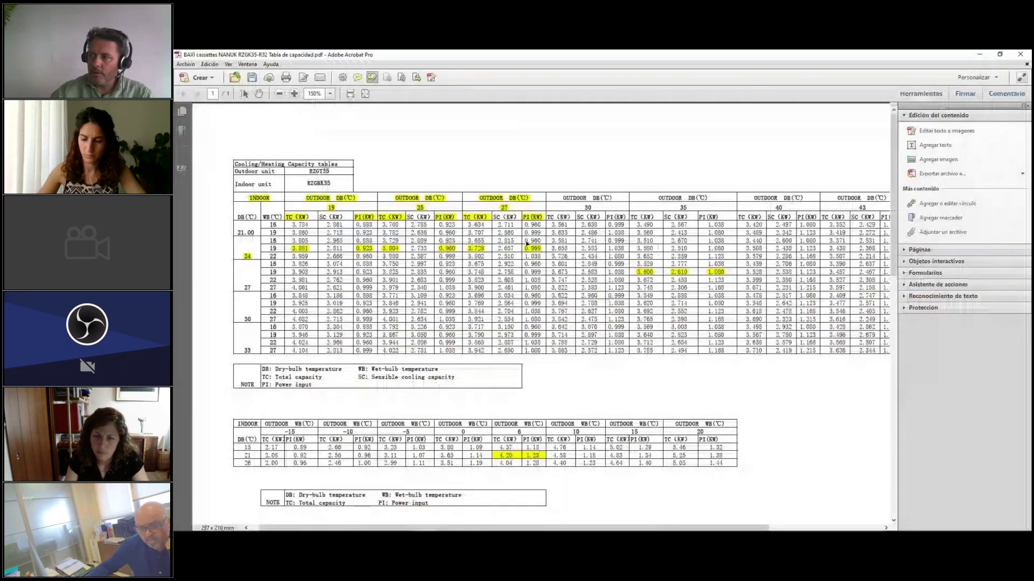
left_click(932, 93)
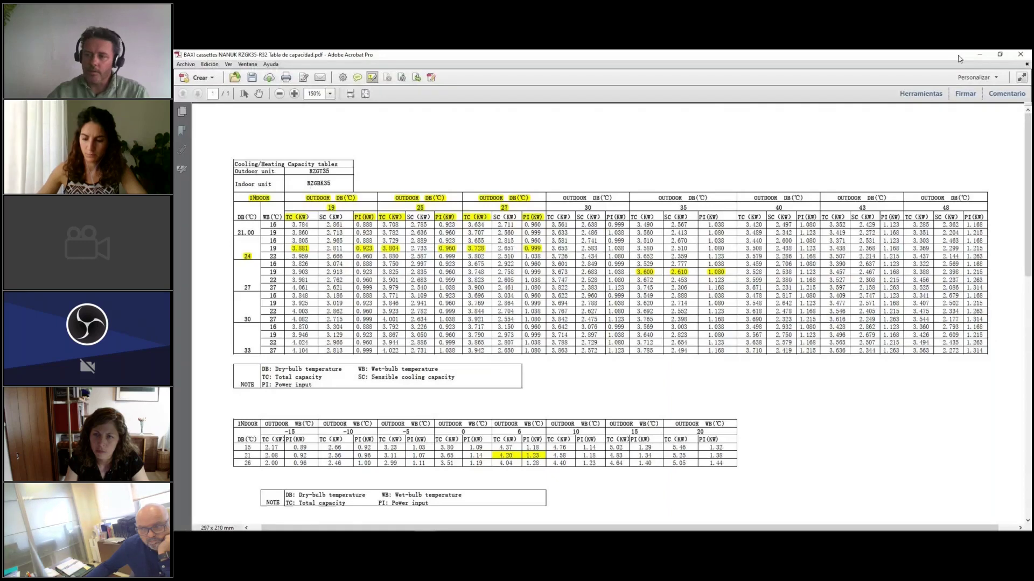
left_click(979, 54)
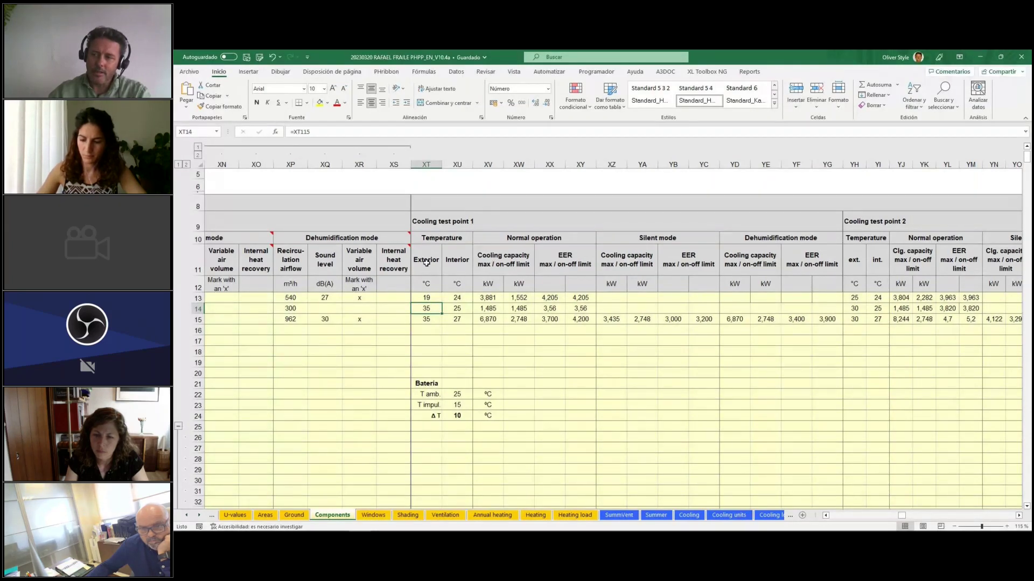
Examine the supply air cooling unit's interior temperature, cooling capacity and EER entries for normal operation at Cooling test point 1.
left_click(463, 308)
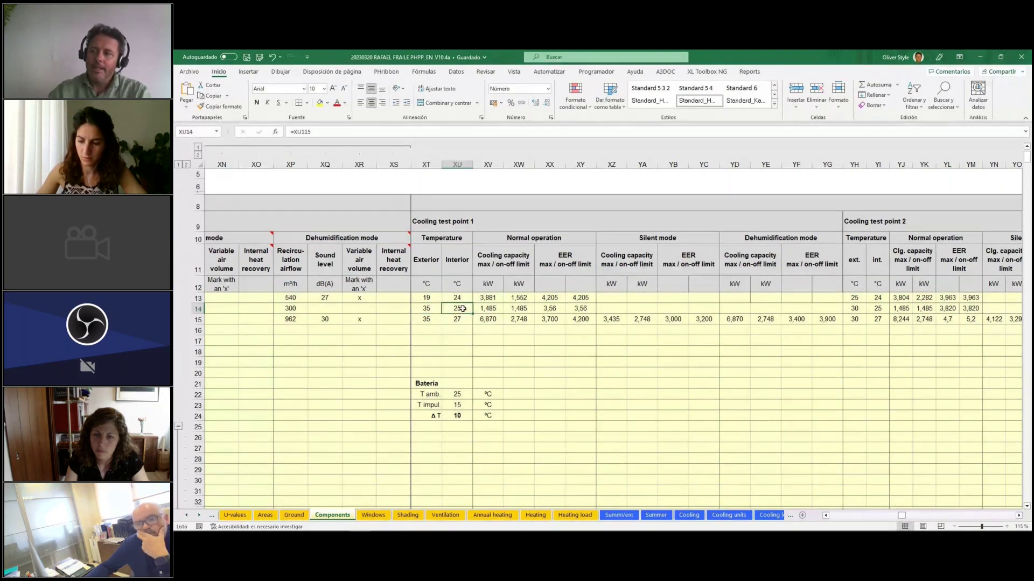
key("Right")
key("Right")
key("Right")
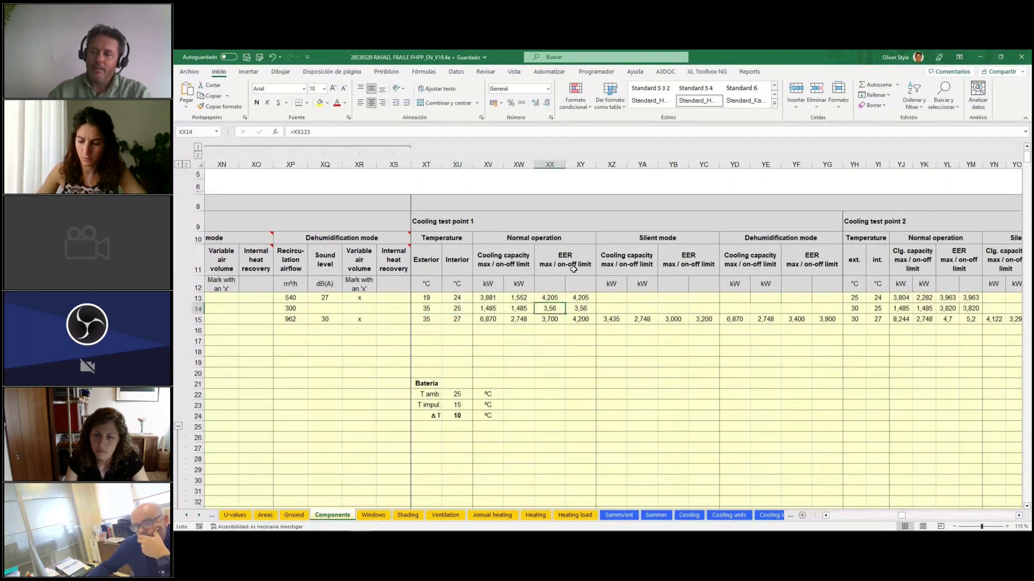
left_click(576, 309)
key("Left")
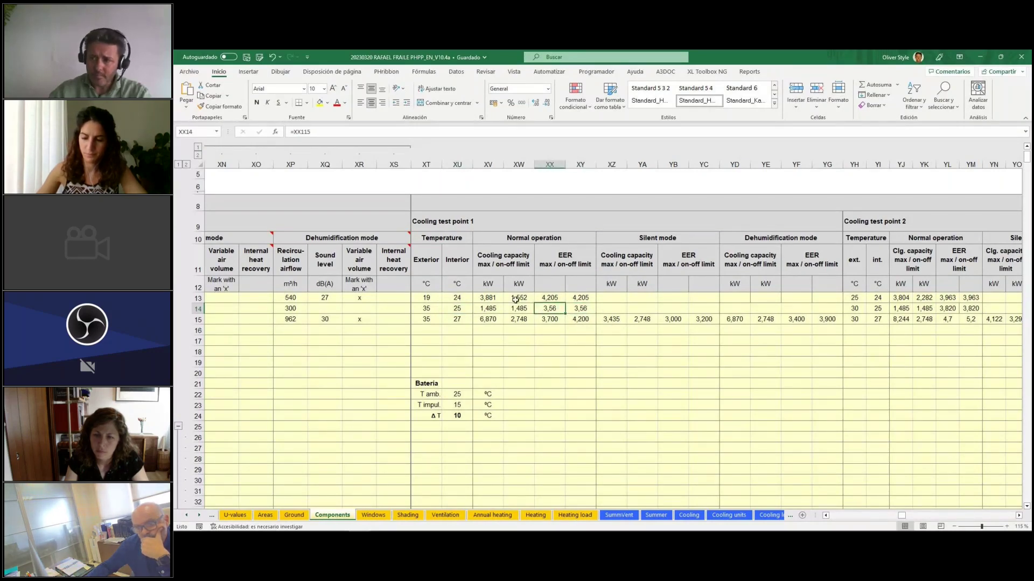
left_click(483, 308)
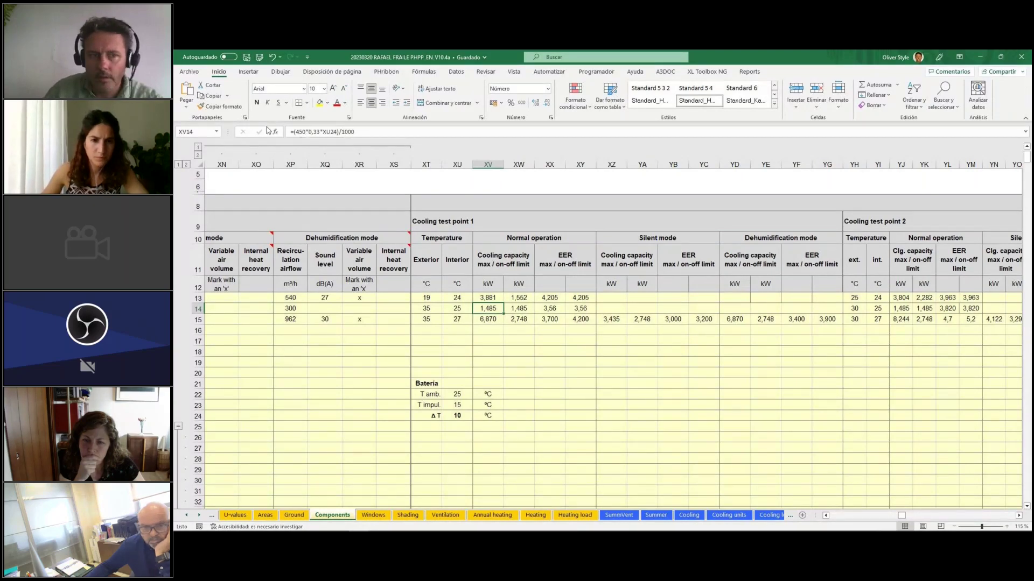
Copy the cooling capacity formula =(450*0,33*XU24)/1000 from XV14 into XV19 for inspection and delete the copy.
key("super+Down")
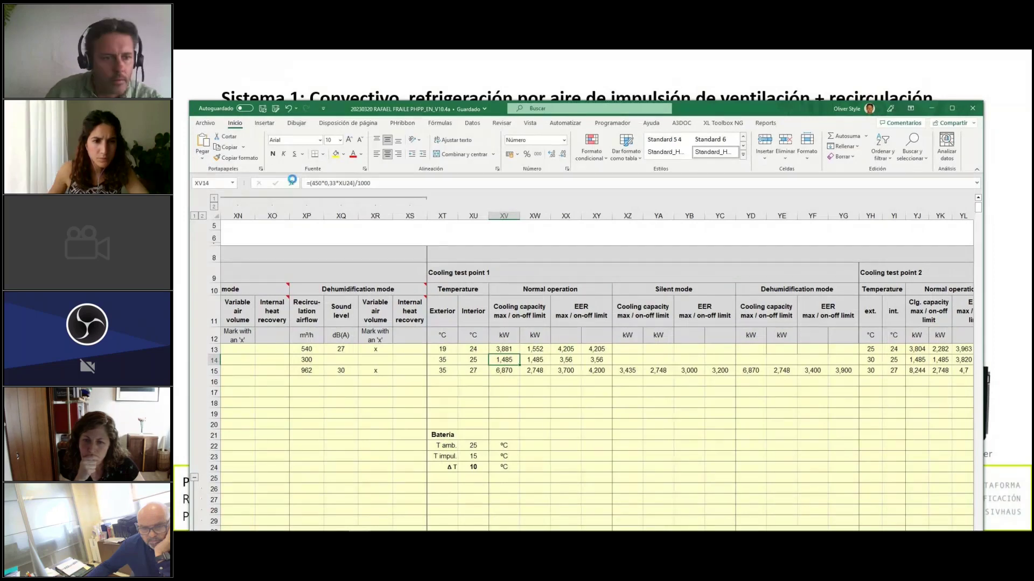
scroll(470, 114, "up", 1)
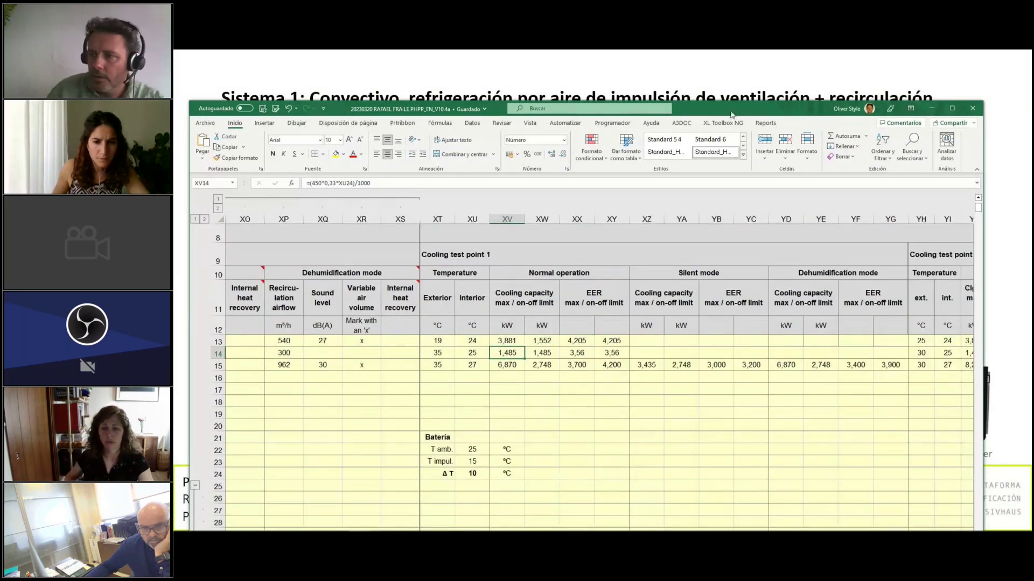
left_click(948, 108)
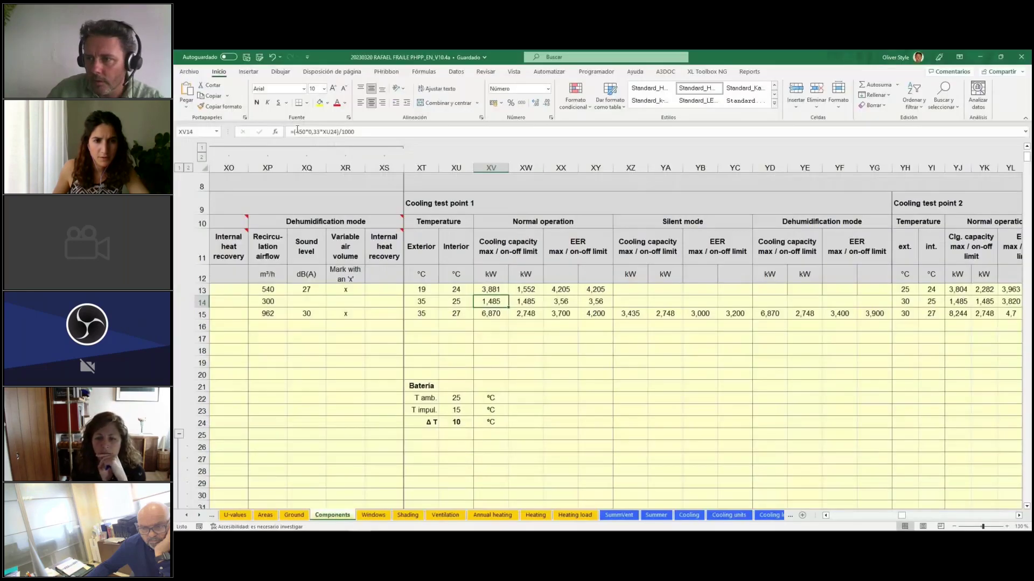
left_click_drag(354, 131, 277, 134)
key("ctrl+c")
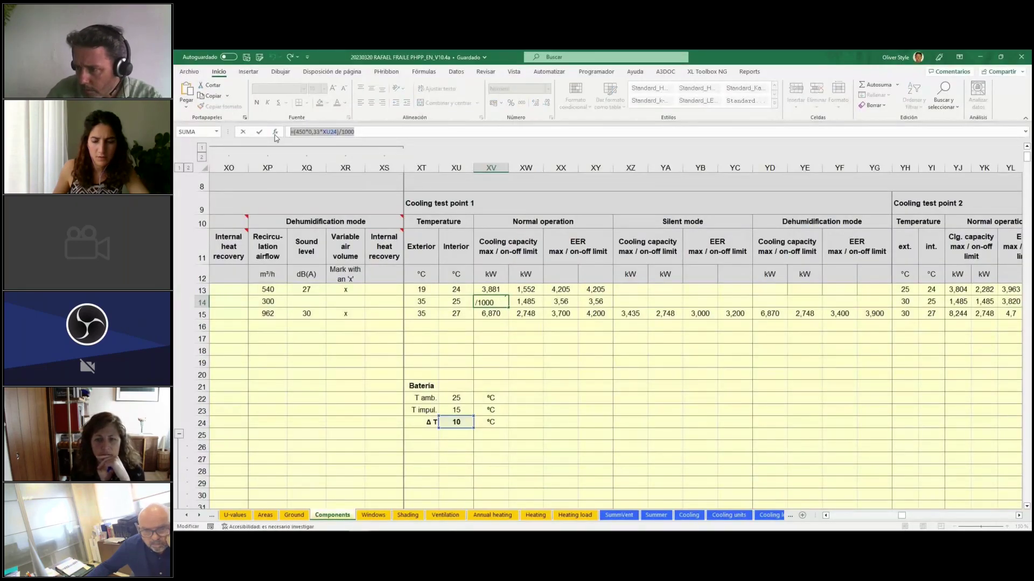
left_click(495, 360)
double_click(495, 360)
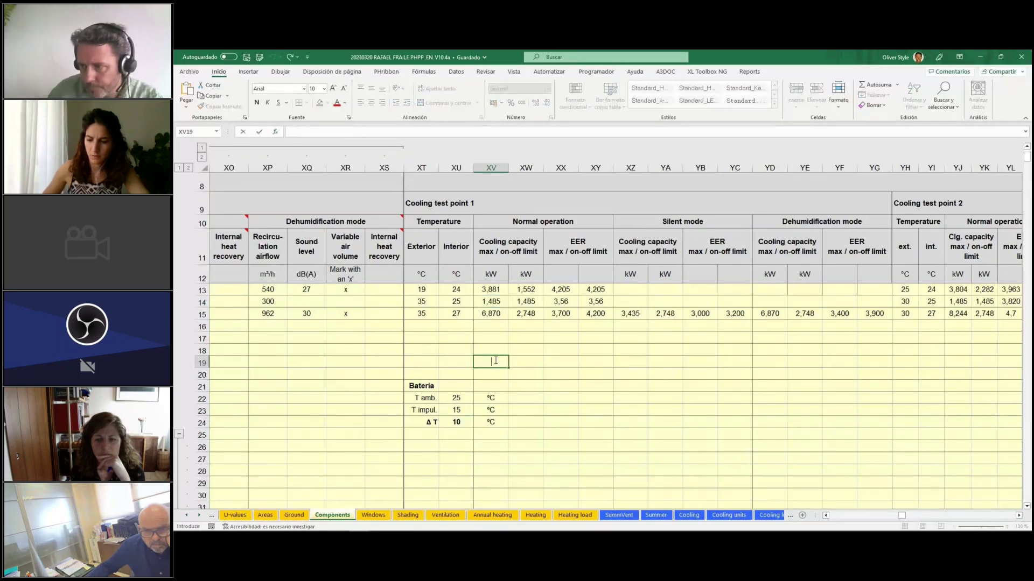
key("ctrl+v")
left_click(570, 369)
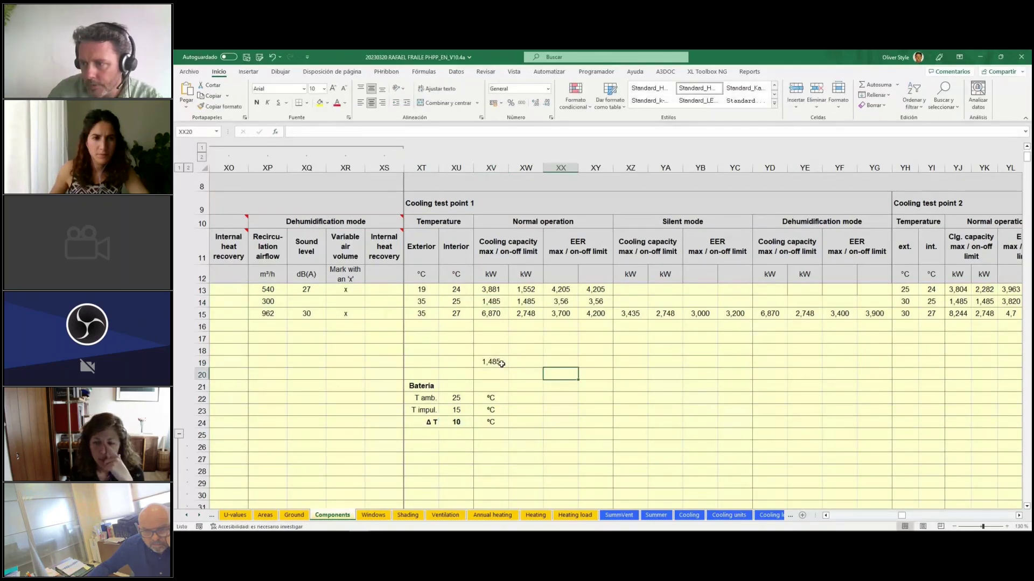
double_click(485, 363)
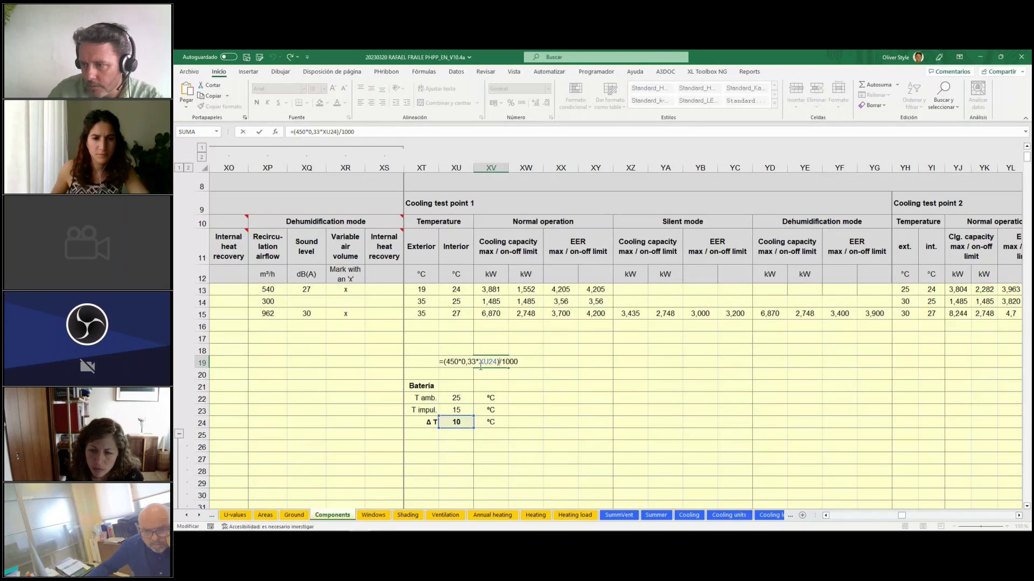
left_click(521, 386)
left_click(493, 363)
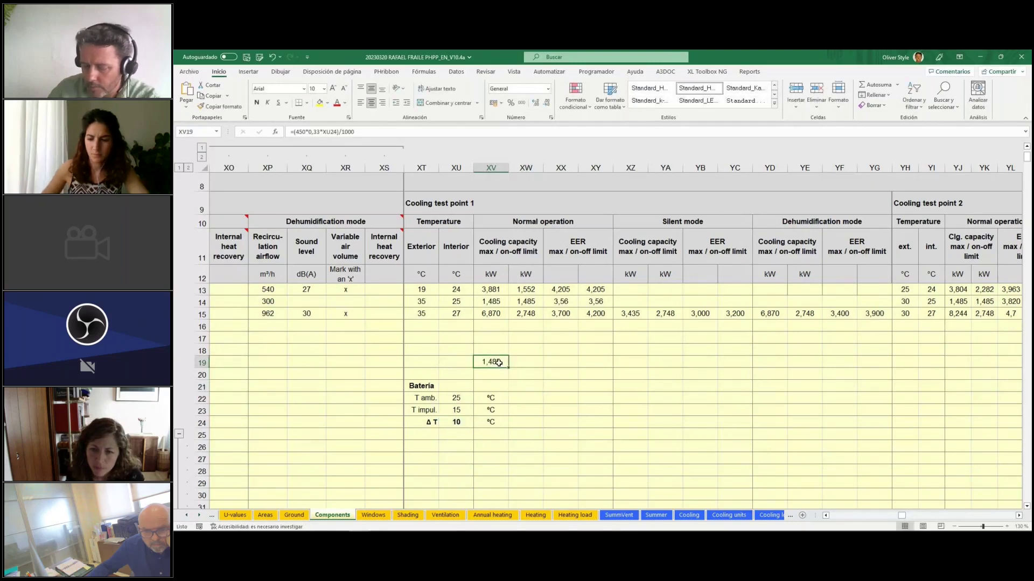
key("Delete")
Examine the cooling capacity formula in XV14 together with the Bateria ambient and supply air temperatures it depends on.
scroll(492, 360, "up", 2)
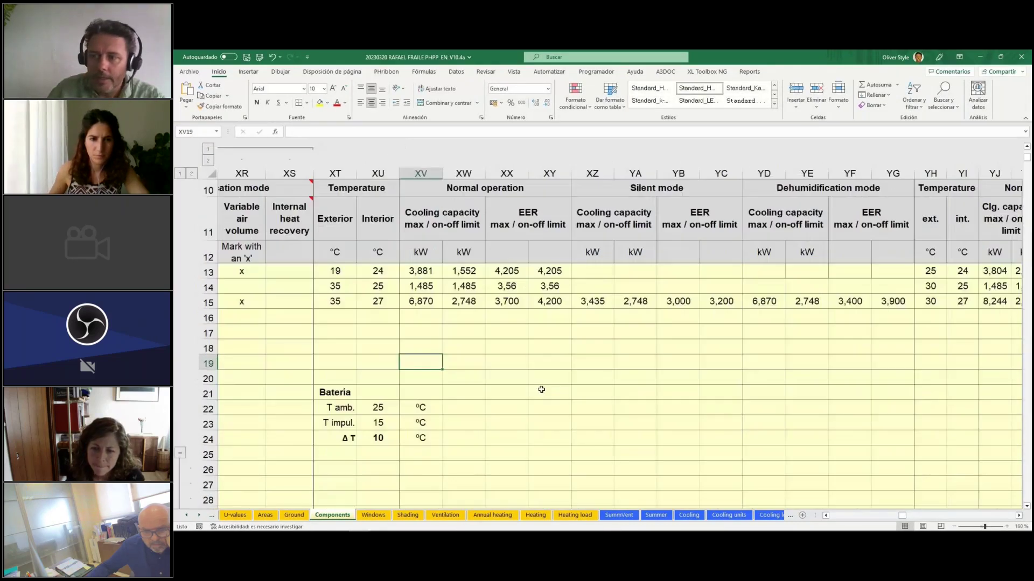
scroll(541, 389, "down", 1)
left_click(445, 273)
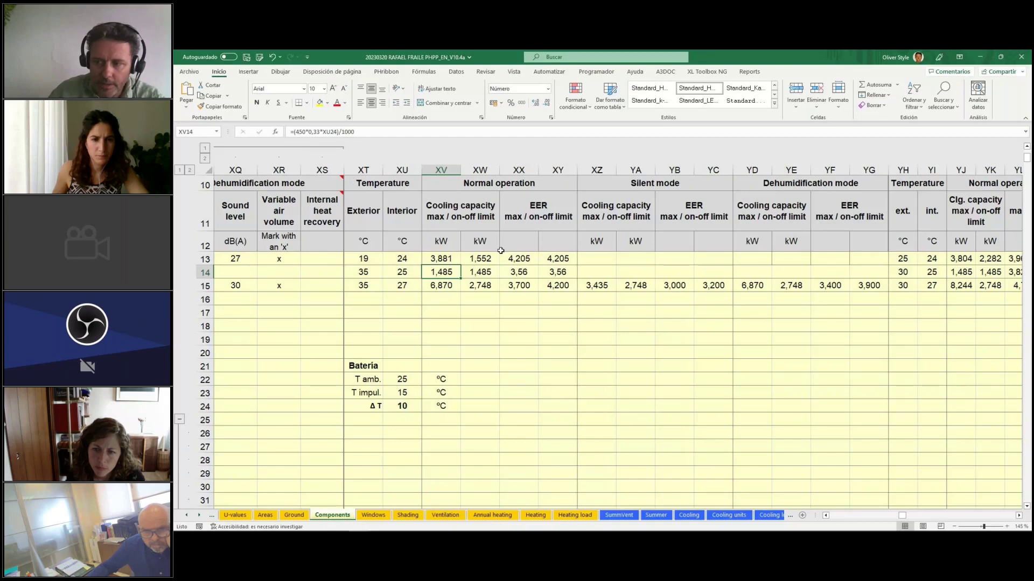
left_click_drag(355, 366, 370, 391)
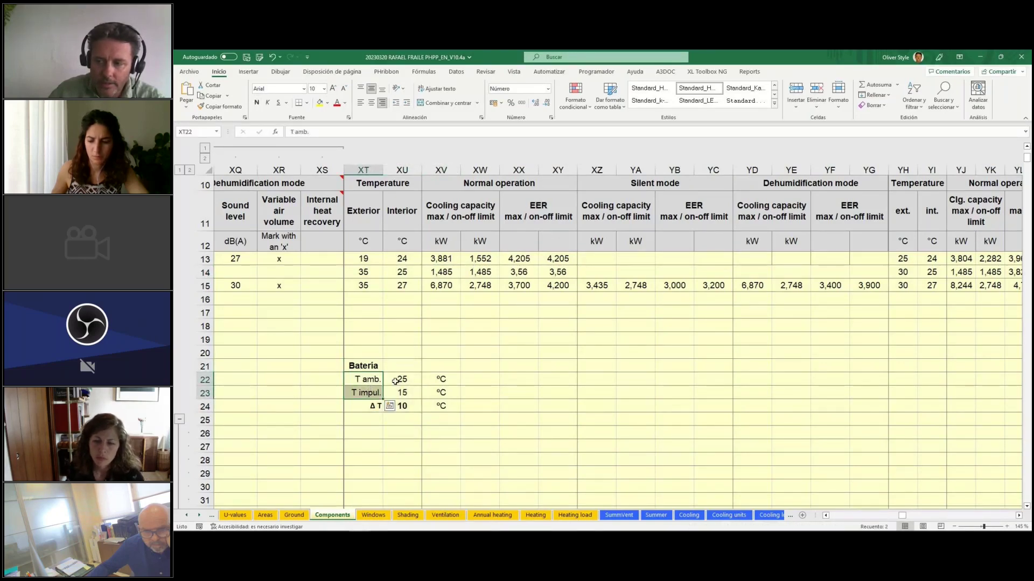
left_click(401, 380)
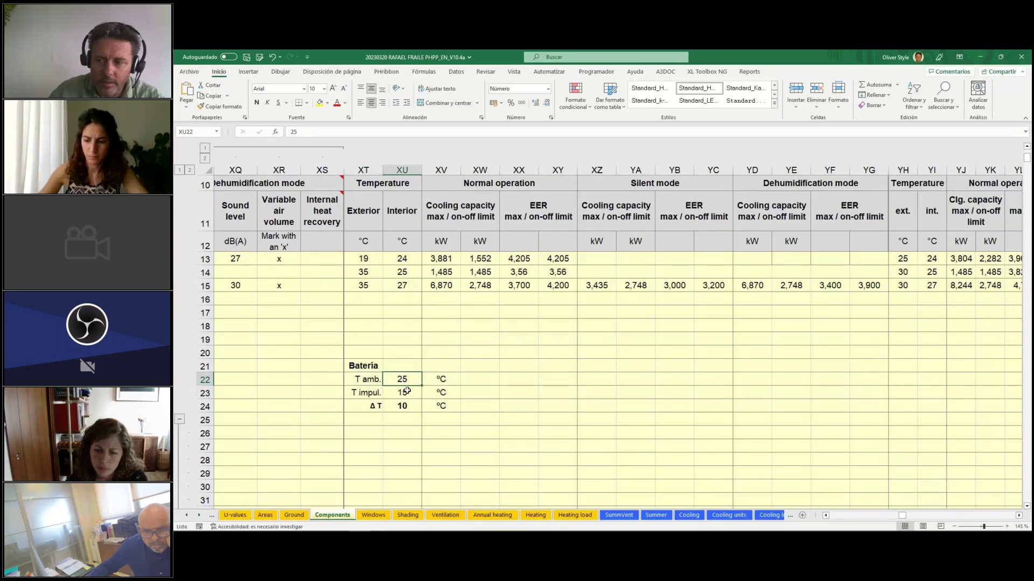
left_click(406, 392)
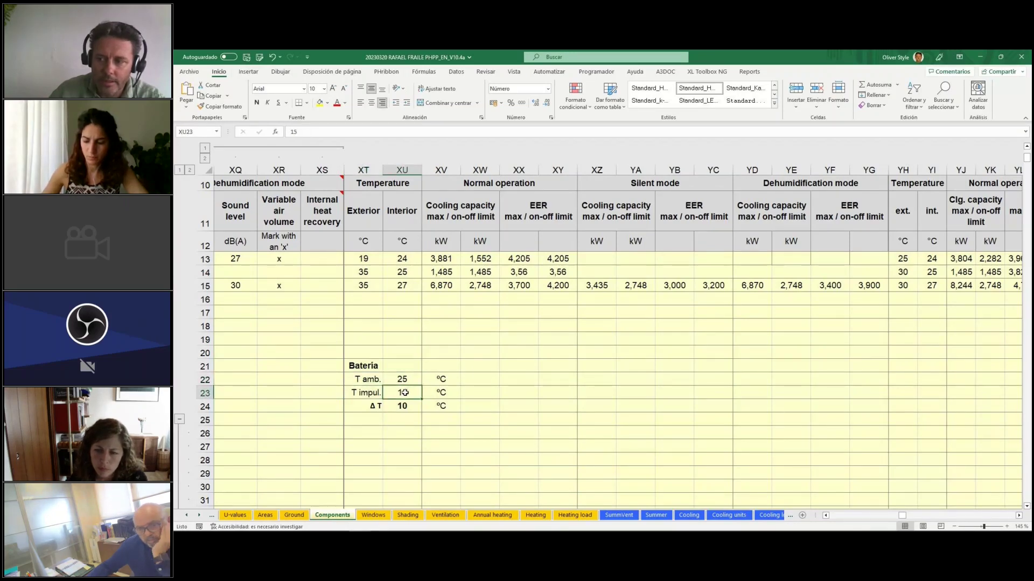
left_click(441, 275)
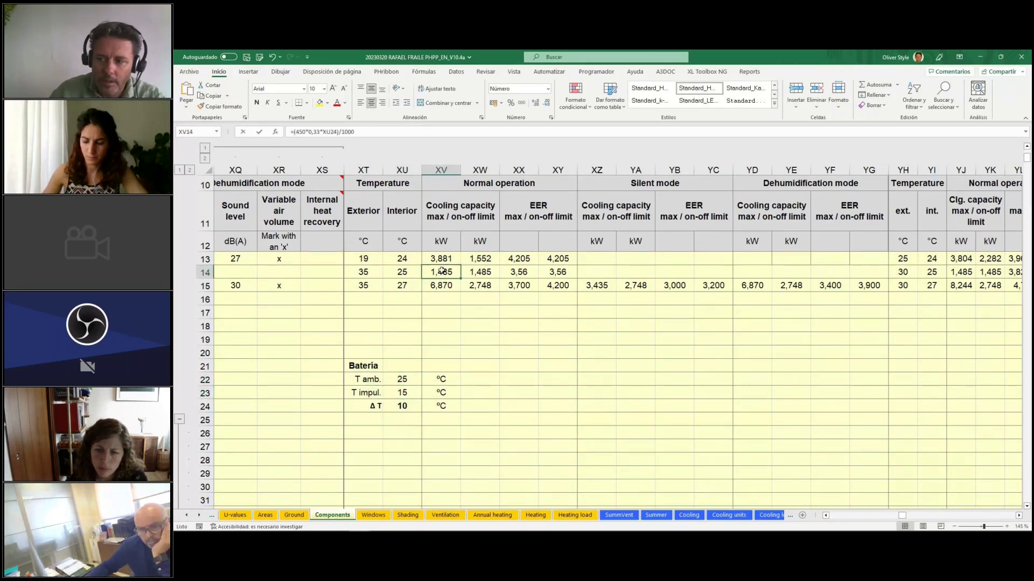
key("F2")
key("Escape")
Set the Bateria supply air temperature (T impul.) to 10 °C and check the cooling capacity formula in XV14.
left_click(413, 393)
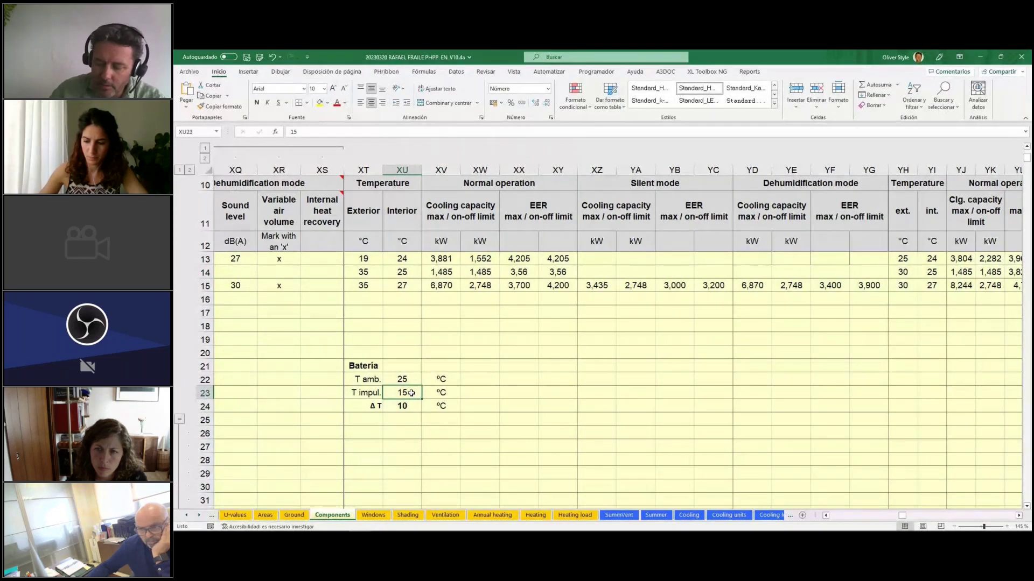
type("10")
key("Return")
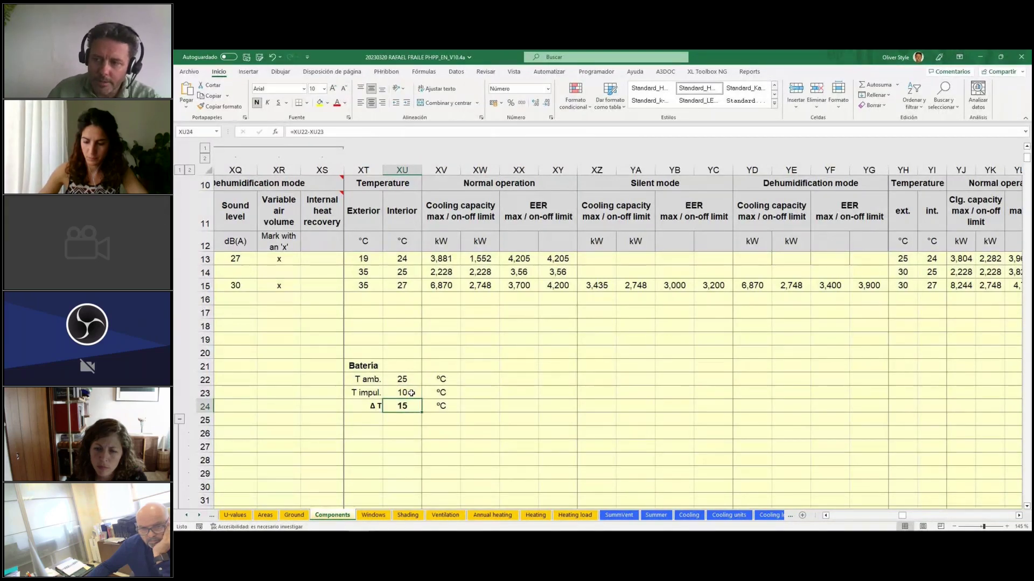
left_click(451, 272)
double_click(452, 272)
key("Escape")
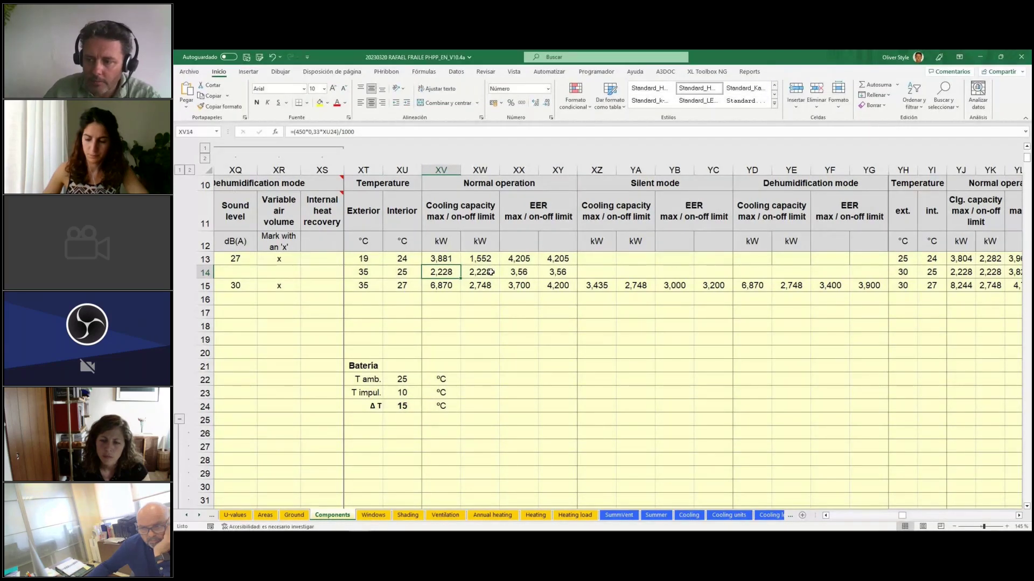
Set the Bateria supply air temperature (T impul.) back to 15 °C.
left_click(415, 393)
type("15")
key("Return")
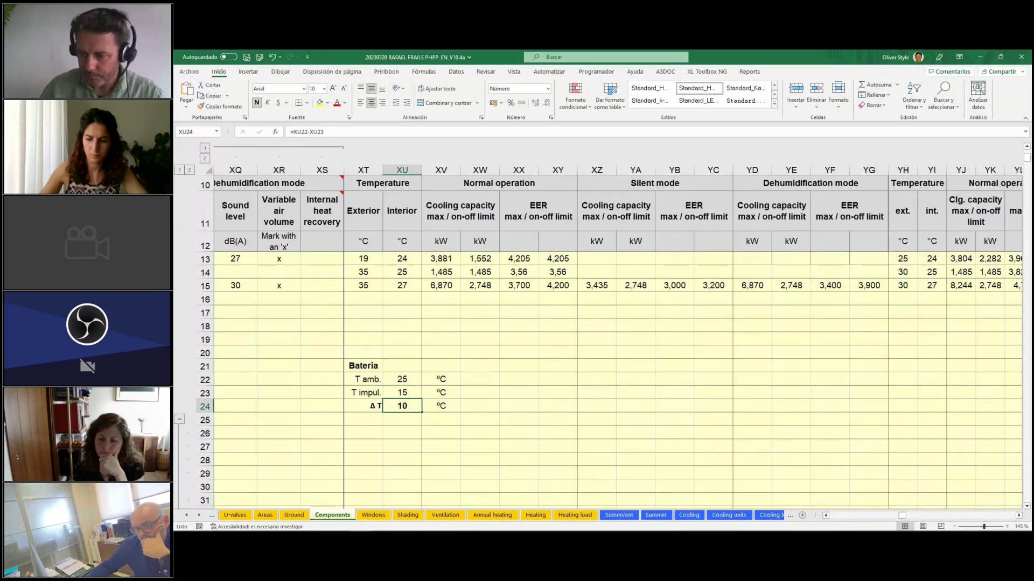
Switch to the PowerPoint slide show and view the Sistema 1 diagram of supply air cooling with recirculation.
mouse_move(395, 530)
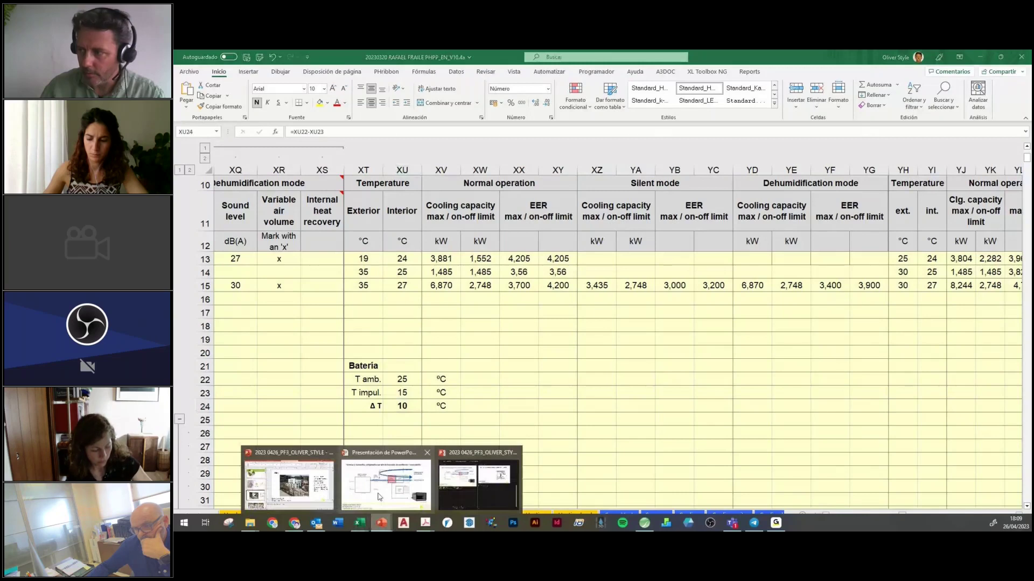
left_click(480, 482)
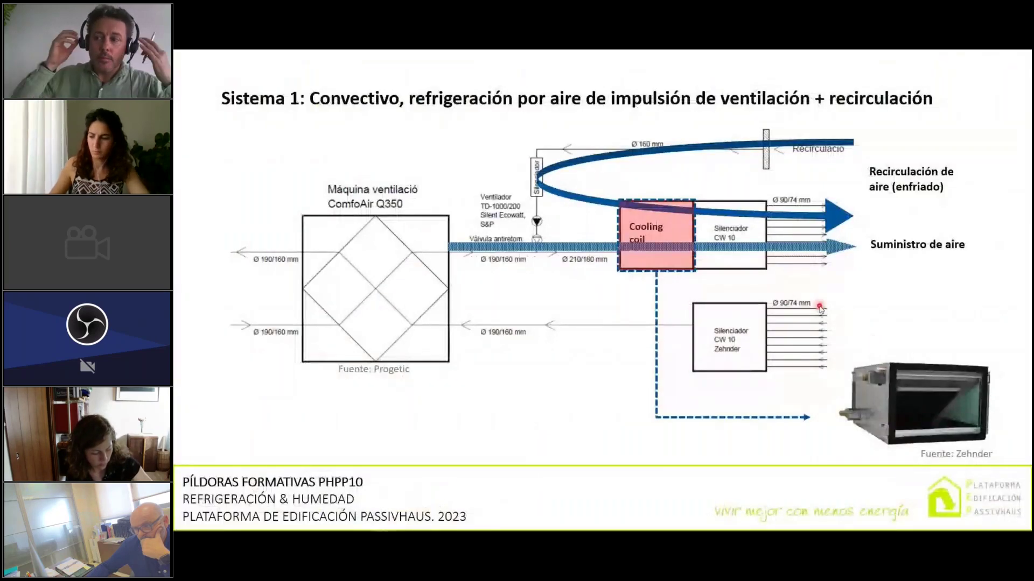
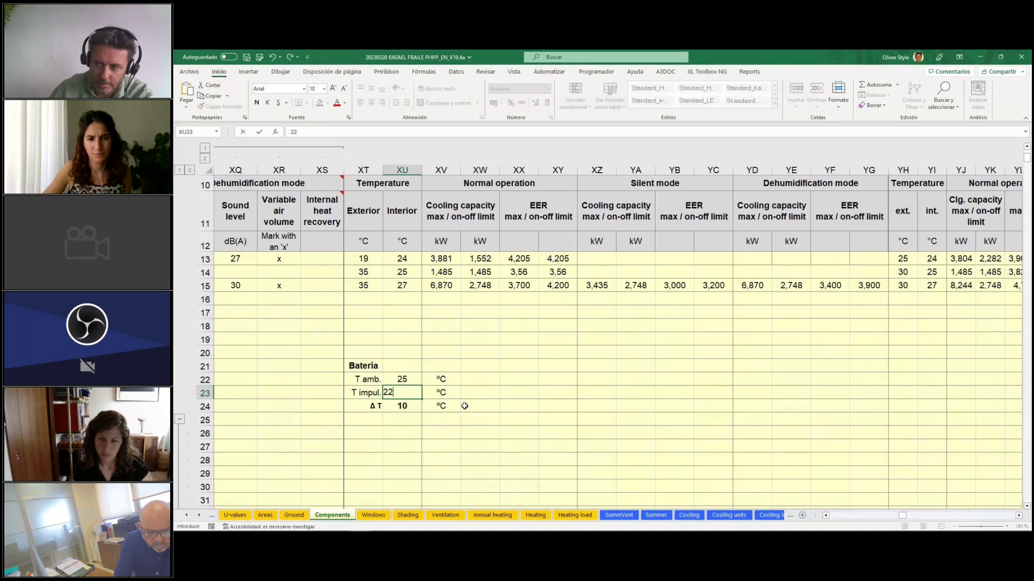
In the PHPP Excel workbook, try a Bateria supply air temperature (T impul.) of 22 °C, check the cooling capacity in XV14, and undo the change.
left_click(453, 269)
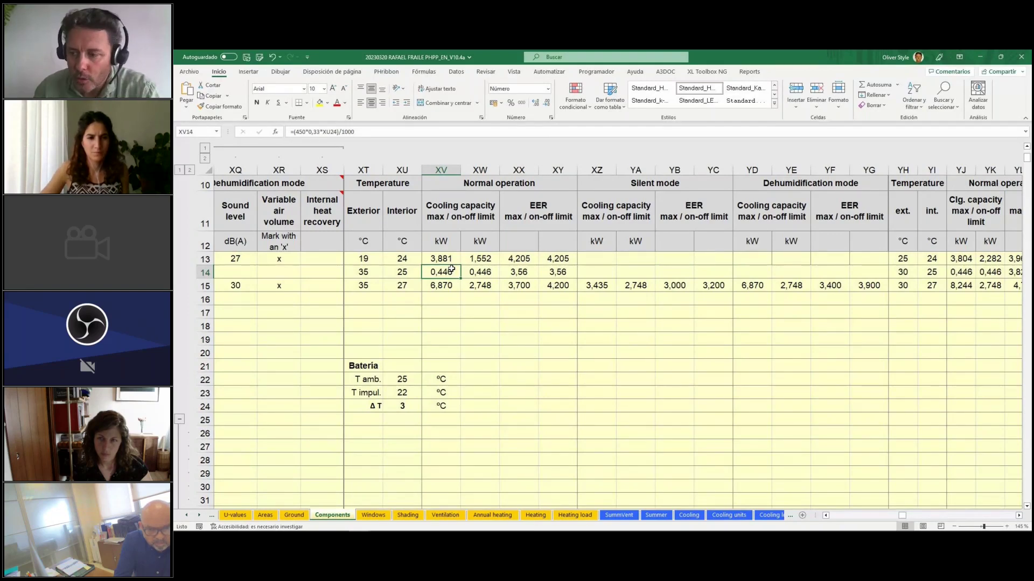
key("ctrl+z")
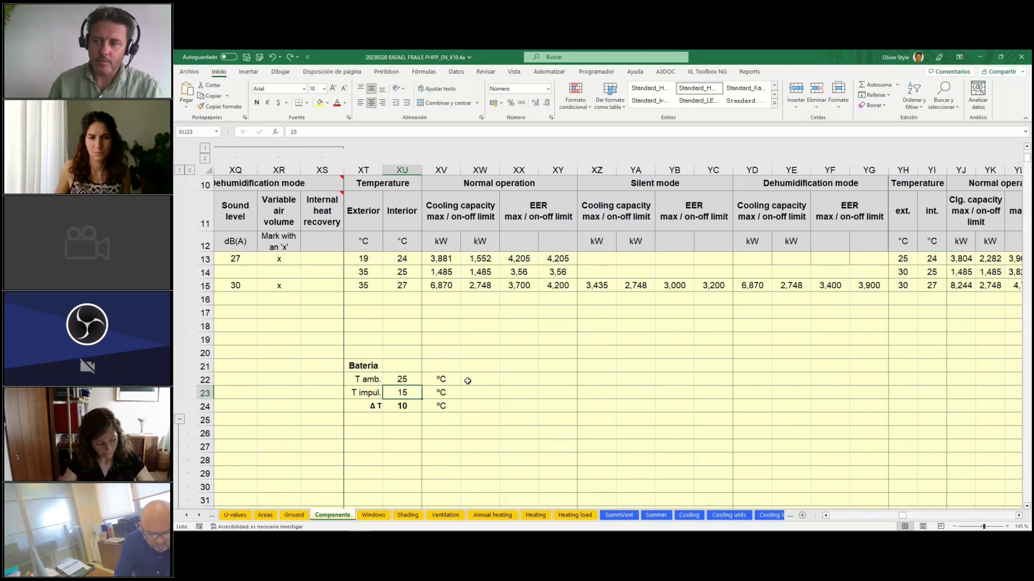
Examine the coil's Cooling test point 1 entries in row 14: exterior and interior temperatures, normal-operation cooling capacity and EER.
left_click_drag(362, 272, 544, 288)
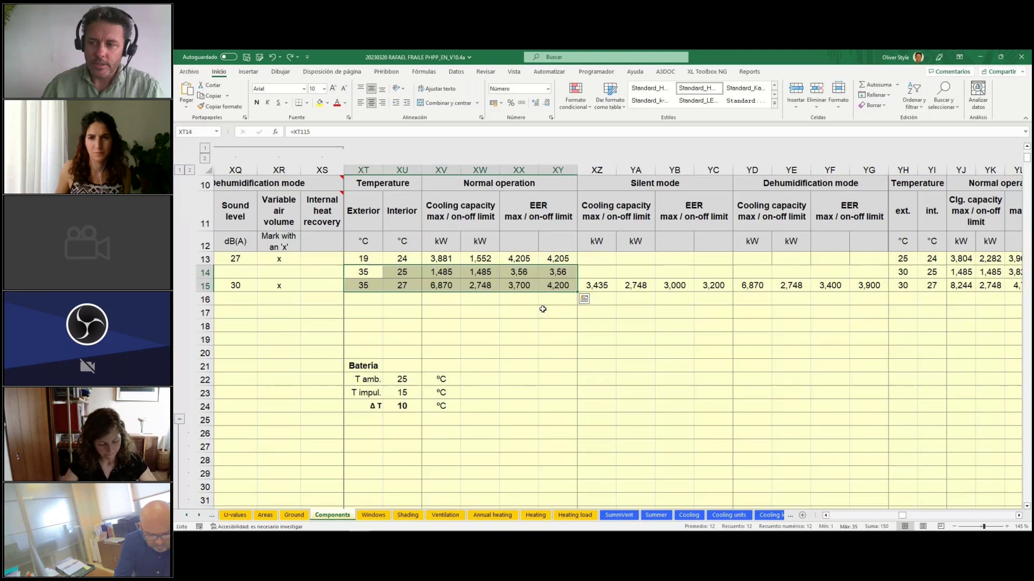
scroll(544, 344, "up", 1)
mouse_move(363, 311)
left_mouse_down()
mouse_move(432, 311)
mouse_move(364, 310)
left_mouse_up()
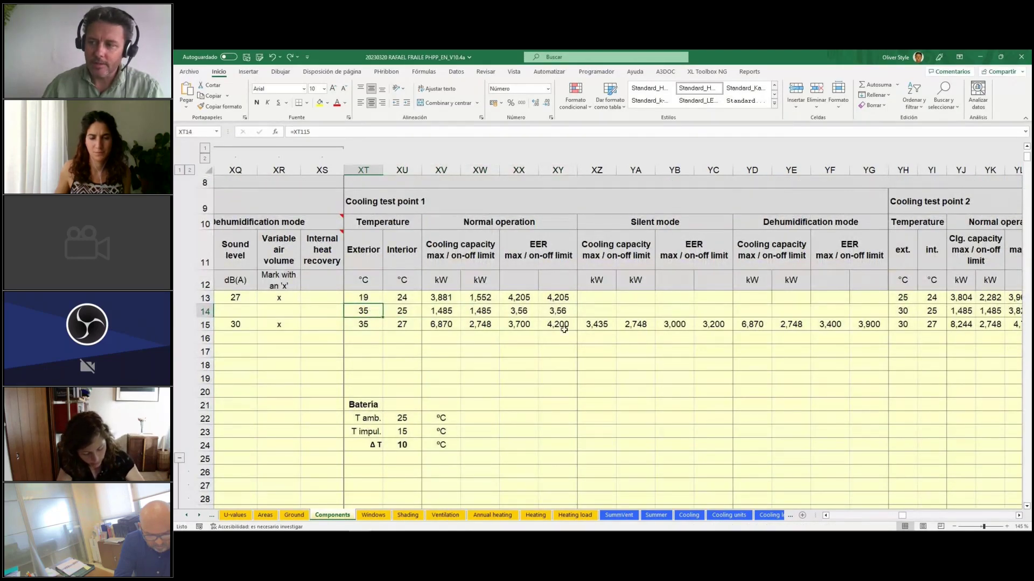
left_click_drag(555, 312, 517, 311)
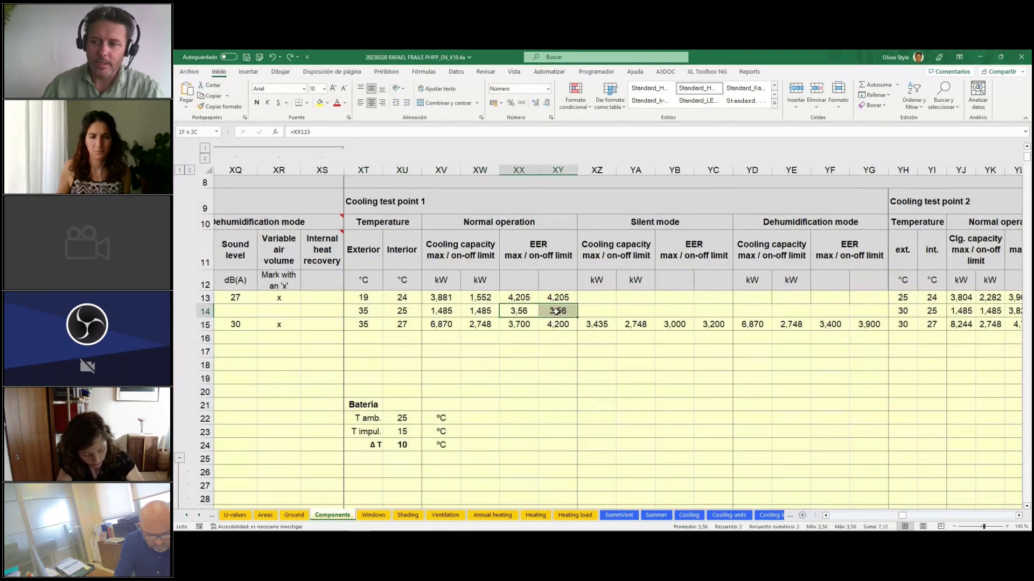
left_click(371, 312)
mouse_move(371, 313)
left_mouse_down()
mouse_move(404, 313)
mouse_move(382, 312)
left_mouse_up()
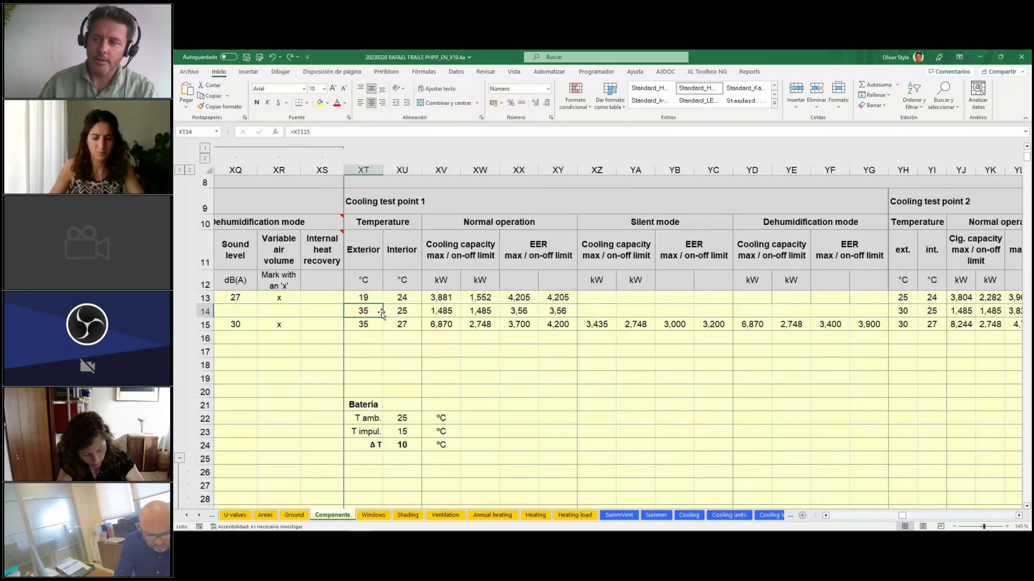
left_click(398, 313)
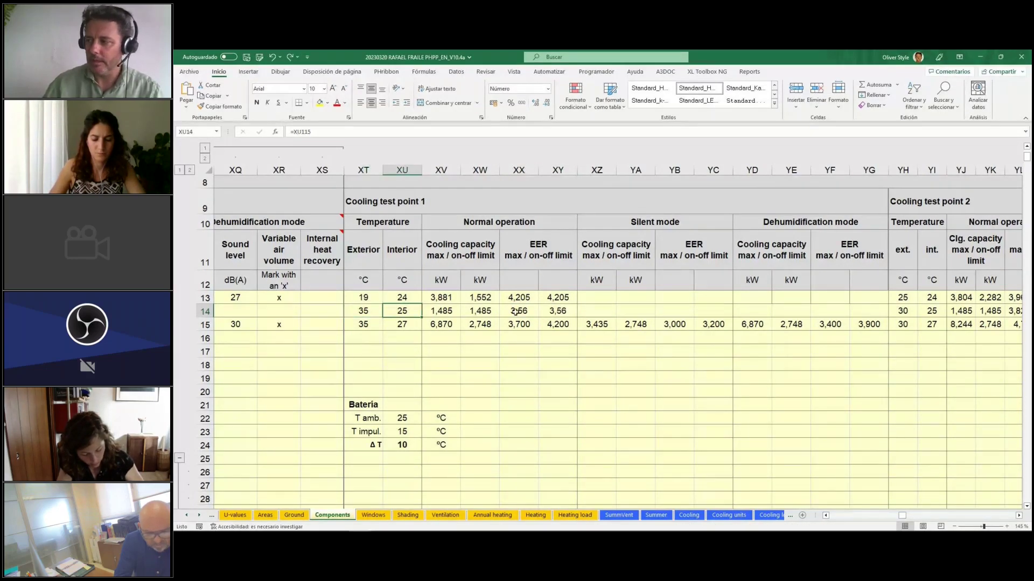
key("Right")
key("shift+Right")
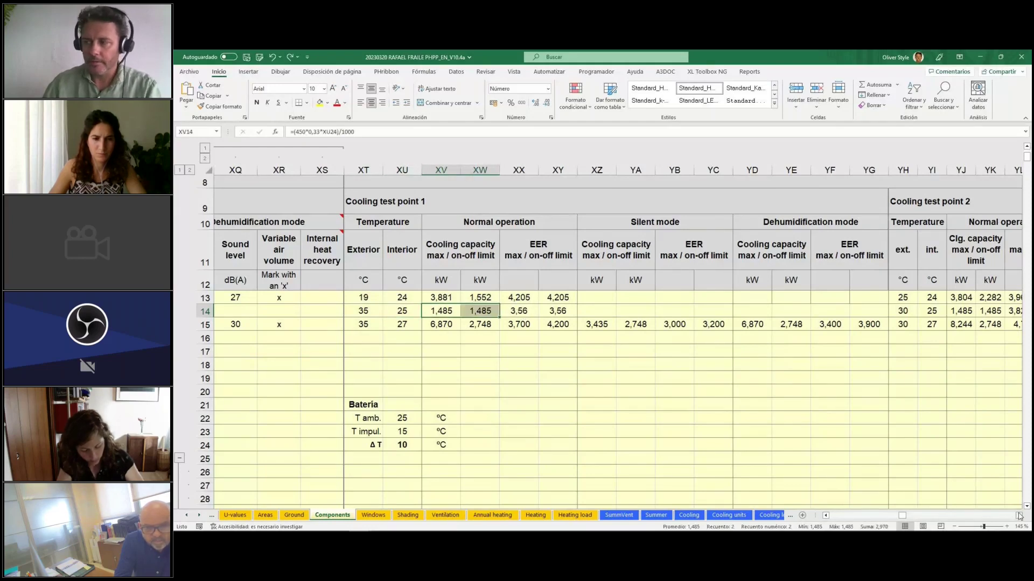
Examine the exterior and interior temperatures of Cooling test point 2 in row 14 and continue to Cooling test point 3.
scroll(1019, 515, "right", 6)
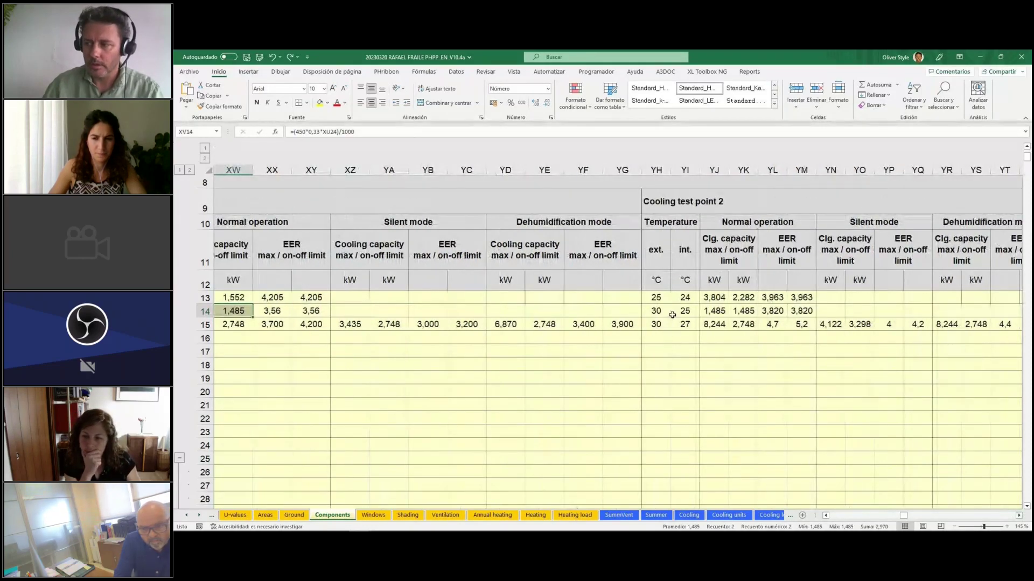
left_click(667, 311)
key("Right")
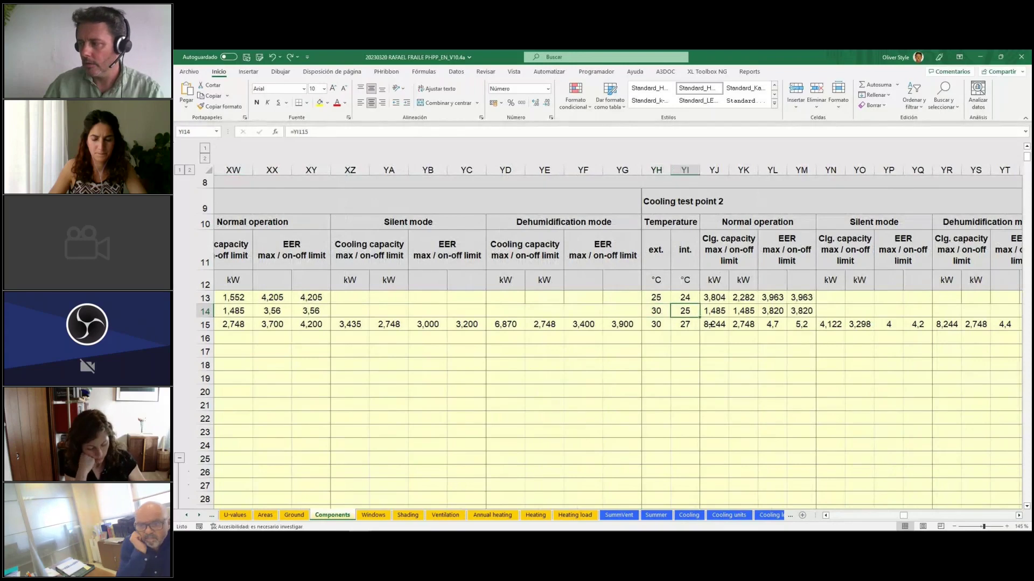
scroll(1020, 516, "right", 7)
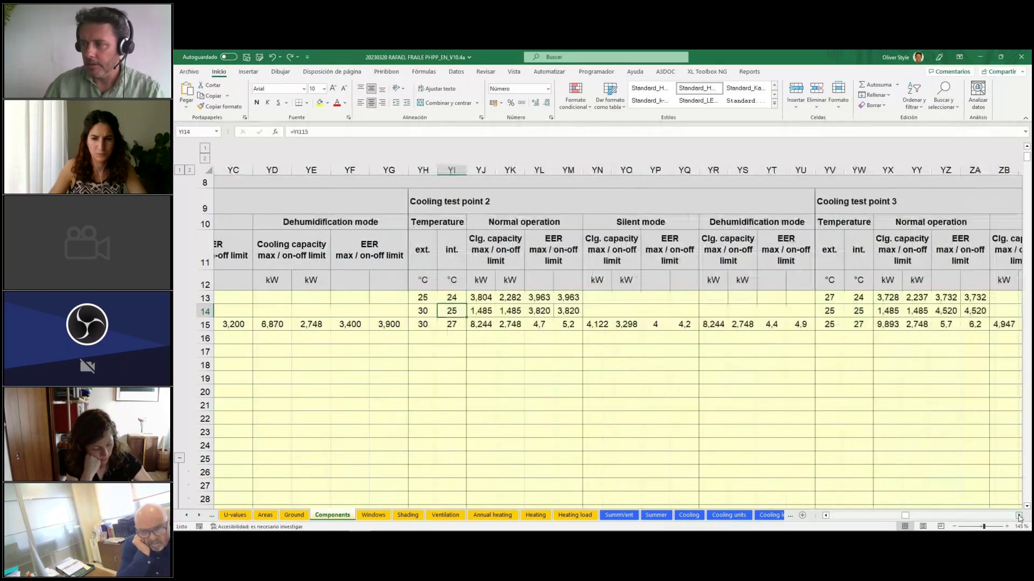
Examine the normal-operation EER values of the post-treatment coil in row 14 for cooling test points 2 and 3.
left_click(795, 311)
left_click(910, 311)
left_click(503, 312)
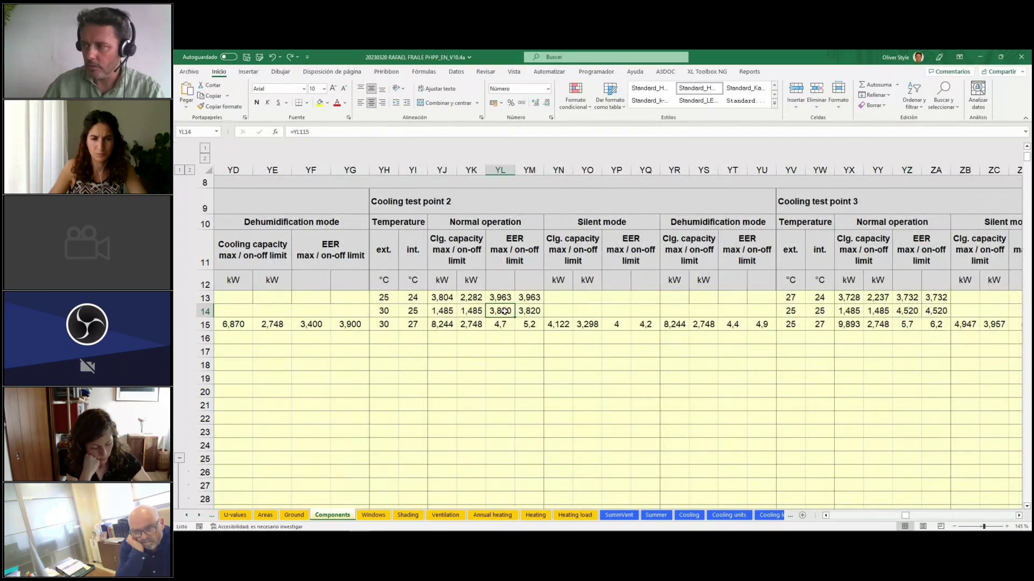
left_click(910, 311)
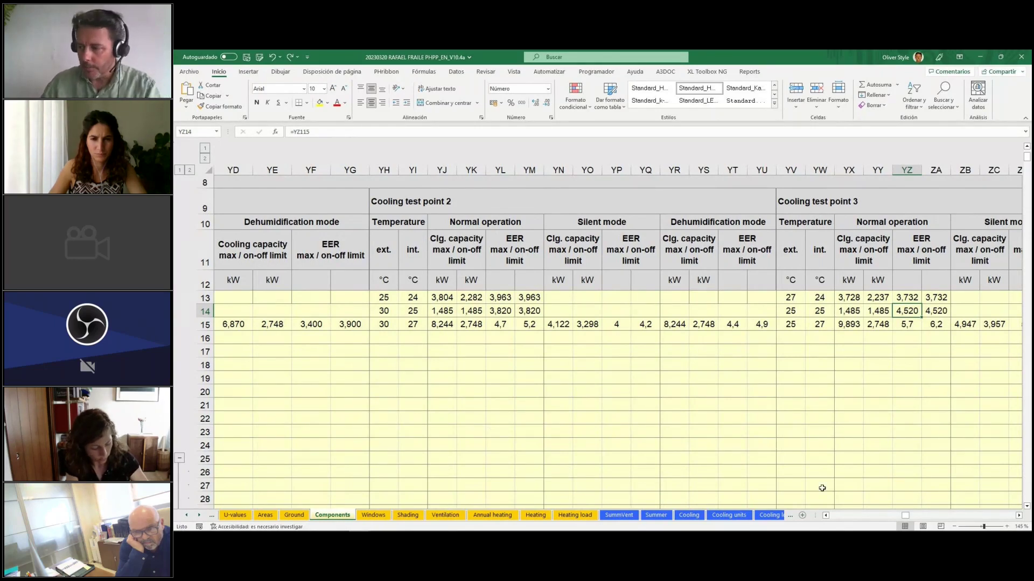
Review the silent mode and dehumidification mode columns of cooling test point 1 and the normal operation columns of test point 2.
left_click(826, 515)
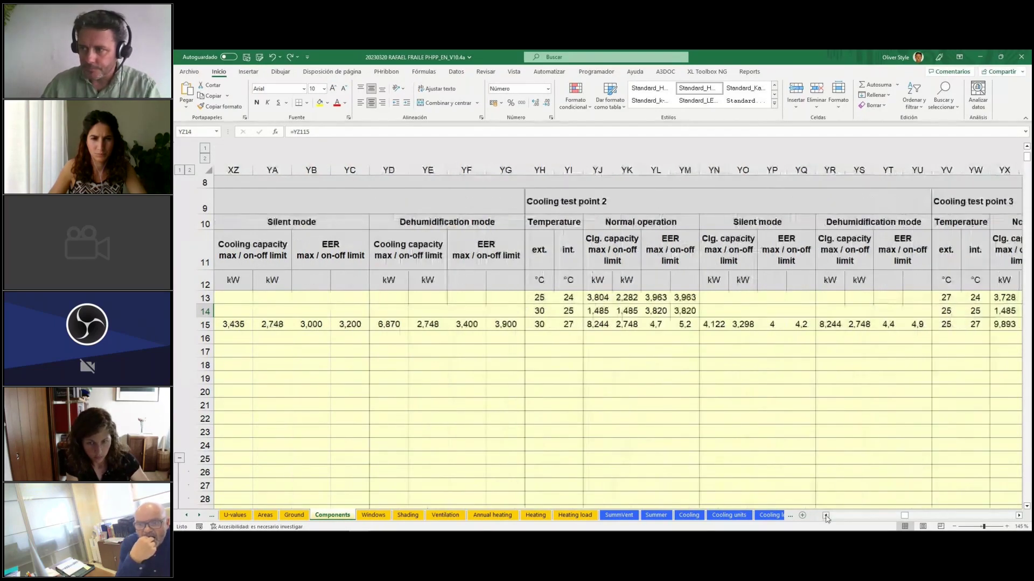
left_click(825, 515)
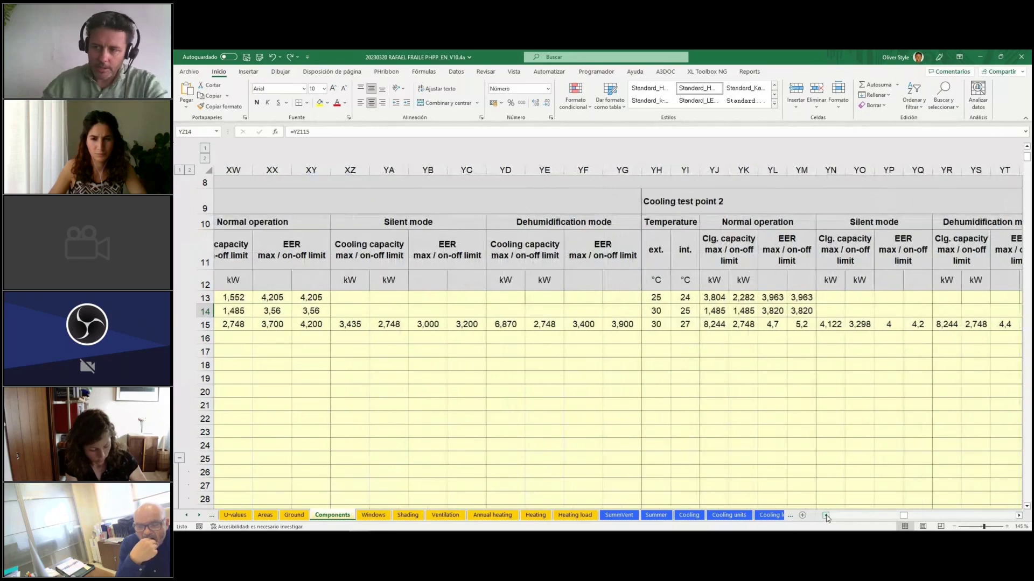
left_click(825, 516)
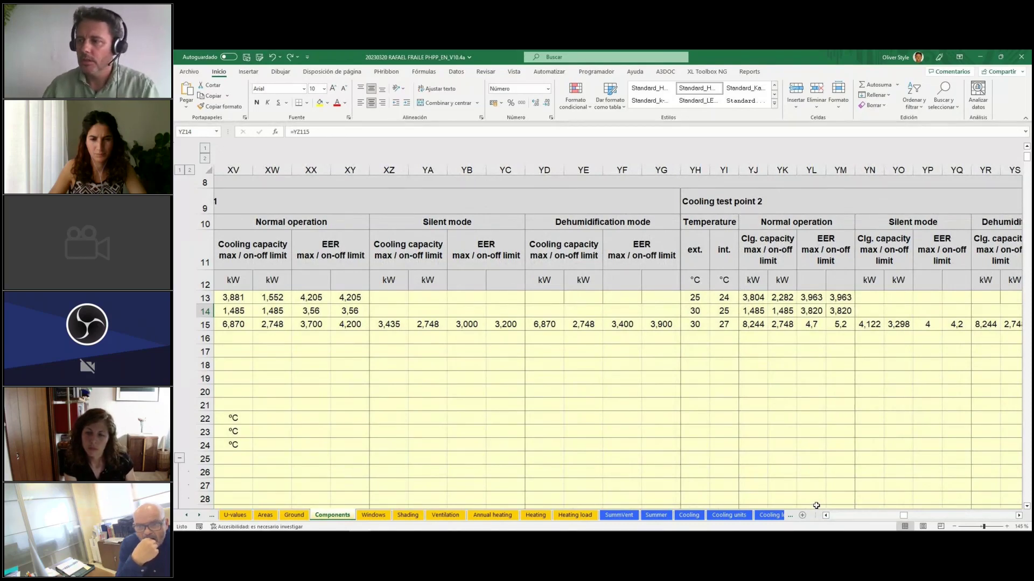
left_click(426, 224)
left_click(535, 224)
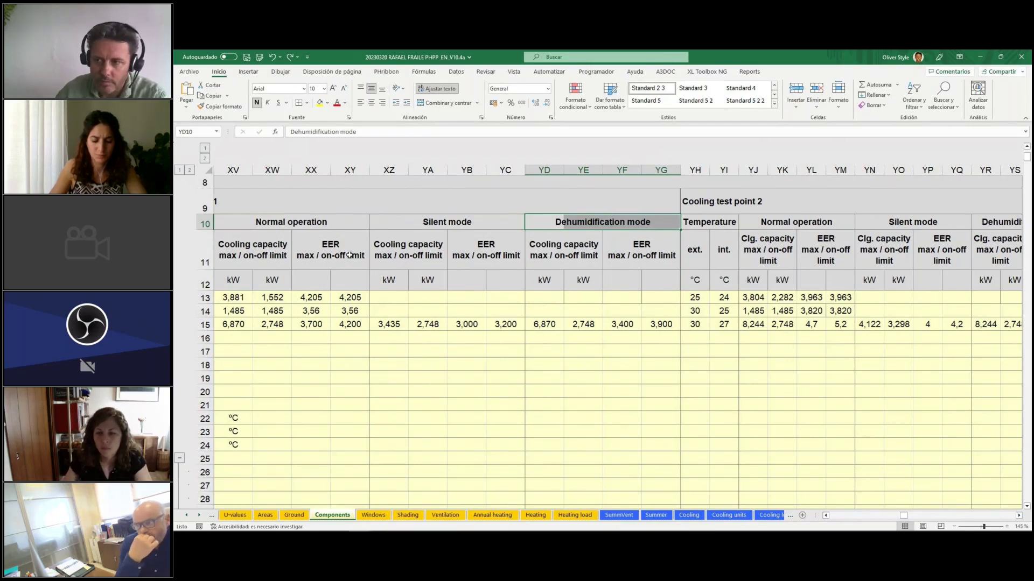
left_click_drag(764, 221, 767, 324)
left_click(766, 389)
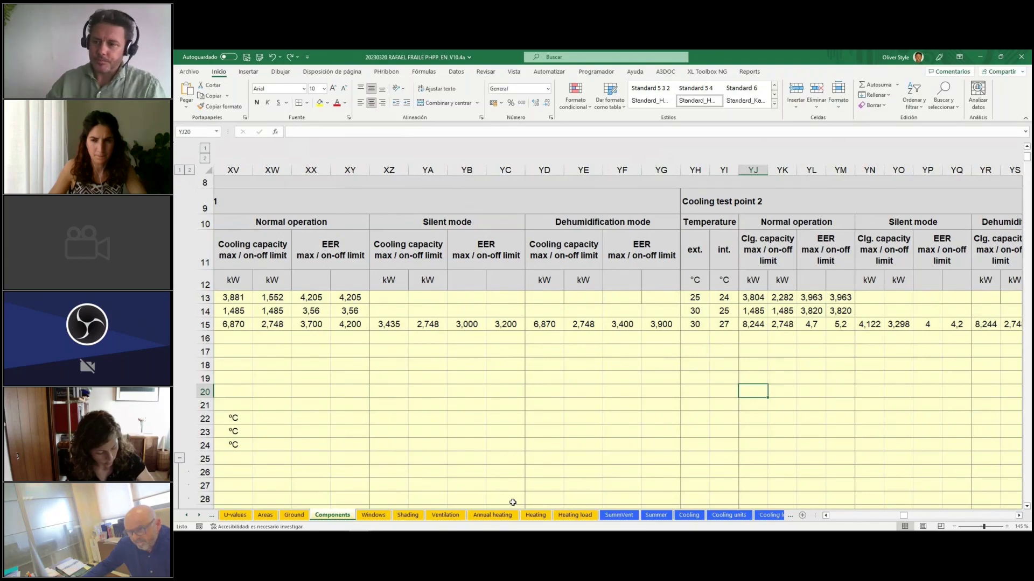
Return to the start of the heat pump list and select the description Bateria post-tratamiento.
left_click(825, 515)
left_click(825, 516)
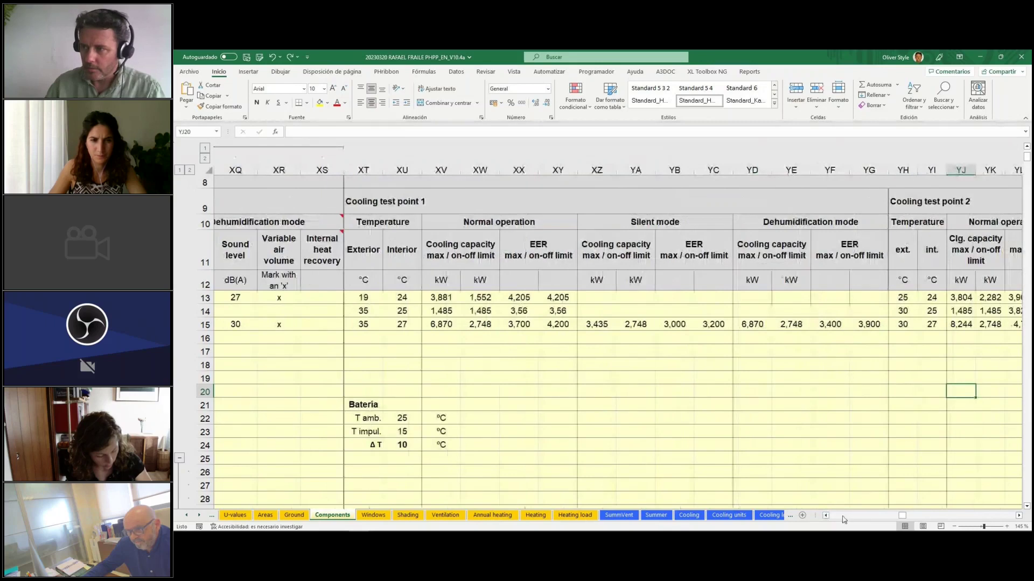
left_click(843, 516)
left_click(844, 517)
left_click(844, 517)
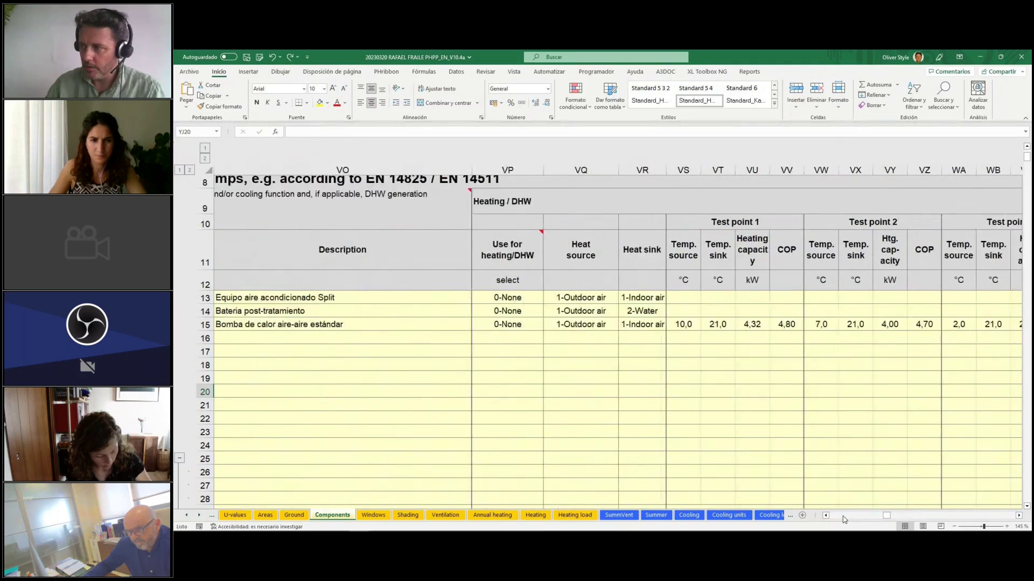
left_click(826, 516)
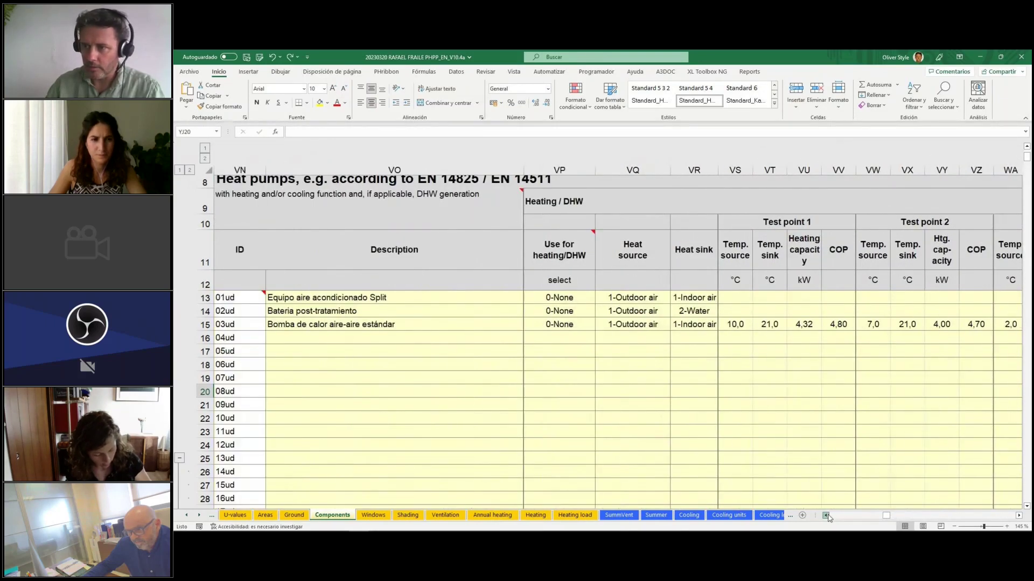
scroll(353, 387, "up", 2)
left_click(353, 387)
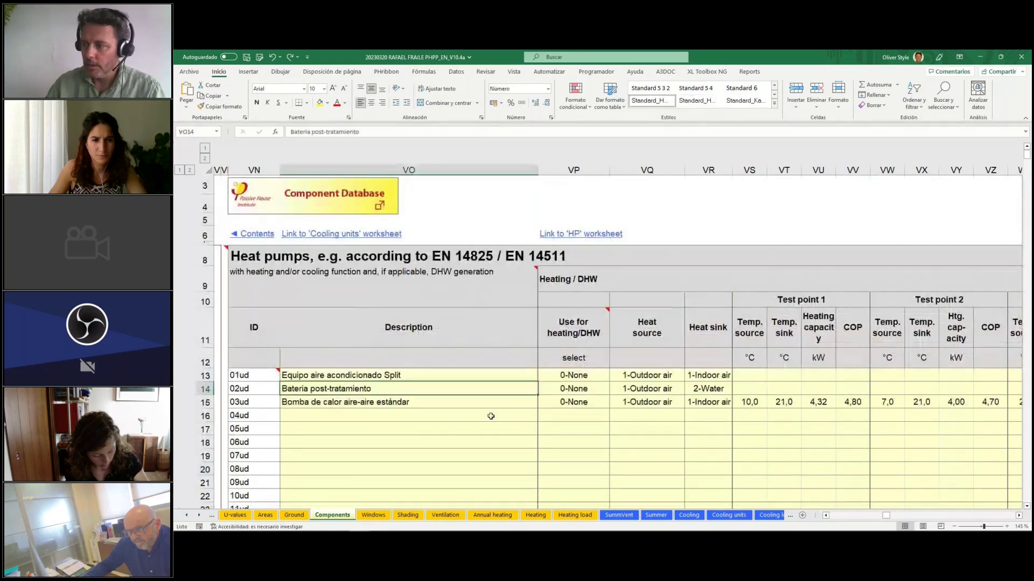
Examine the coil's temperatures, EER and cooling capacity formula in cooling test point 1, together with the Bateria temperatures beneath the table.
left_click(967, 516)
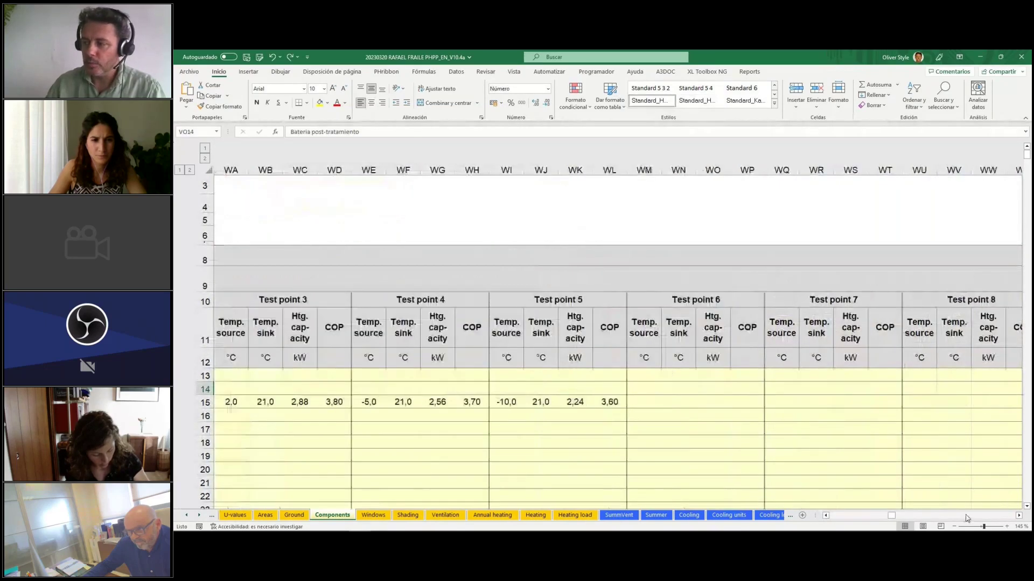
left_click(967, 517)
left_click(1017, 516)
left_click(1017, 515)
left_click(1017, 516)
left_click(1017, 515)
left_click(1018, 517)
left_click(1017, 517)
left_click(1018, 516)
left_click(1018, 517)
left_click(1018, 517)
left_click(1017, 517)
left_click(1018, 517)
left_click(1018, 517)
left_click(675, 389)
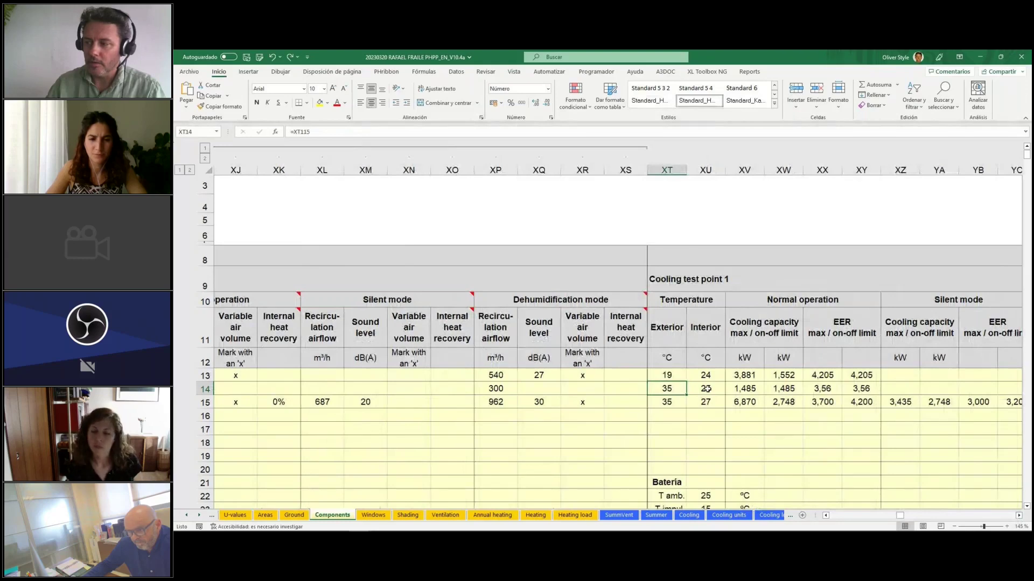
left_click_drag(822, 389, 861, 389)
left_click(757, 390)
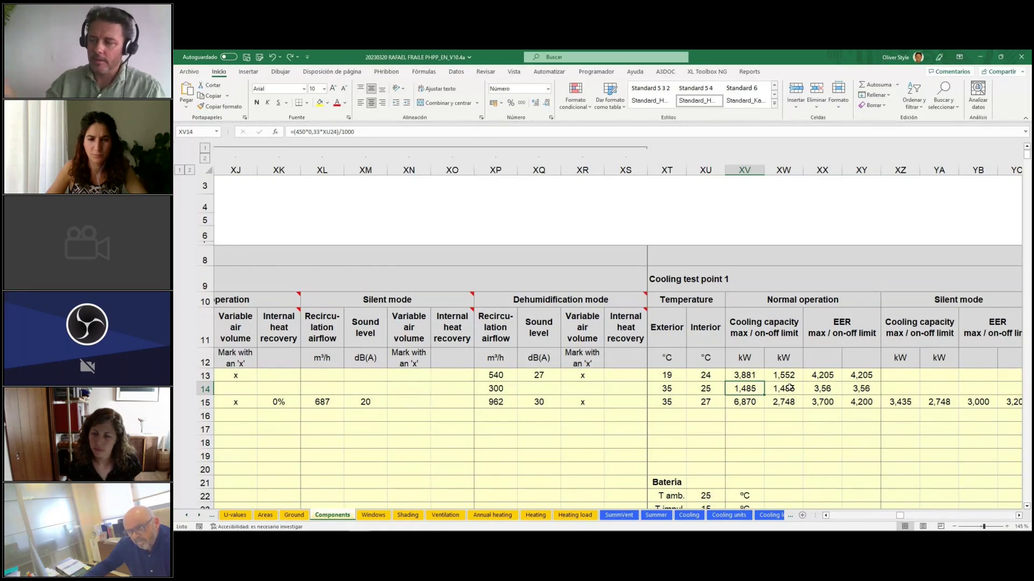
scroll(789, 393, "down", 2)
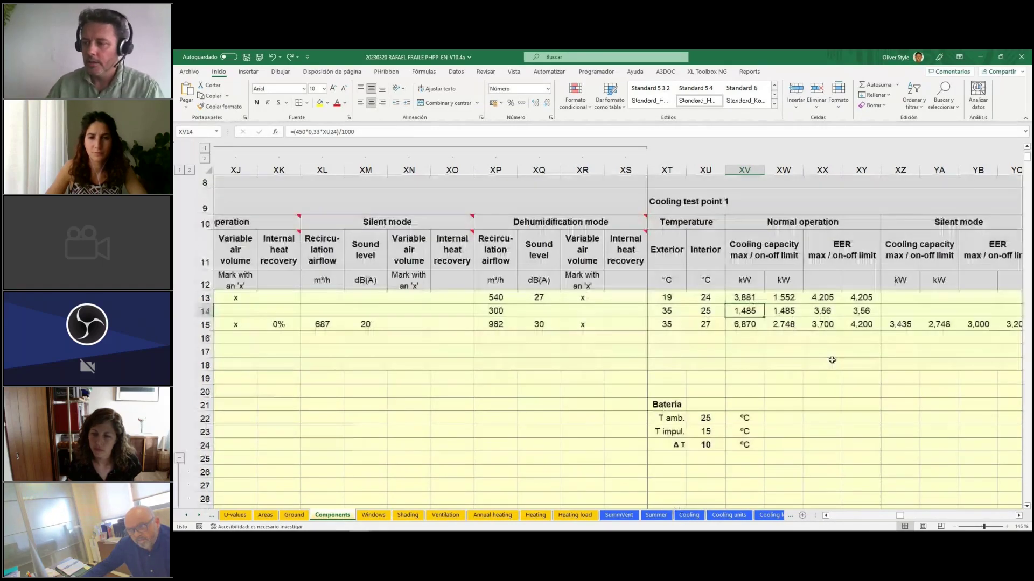
scroll(808, 409, "up", 1)
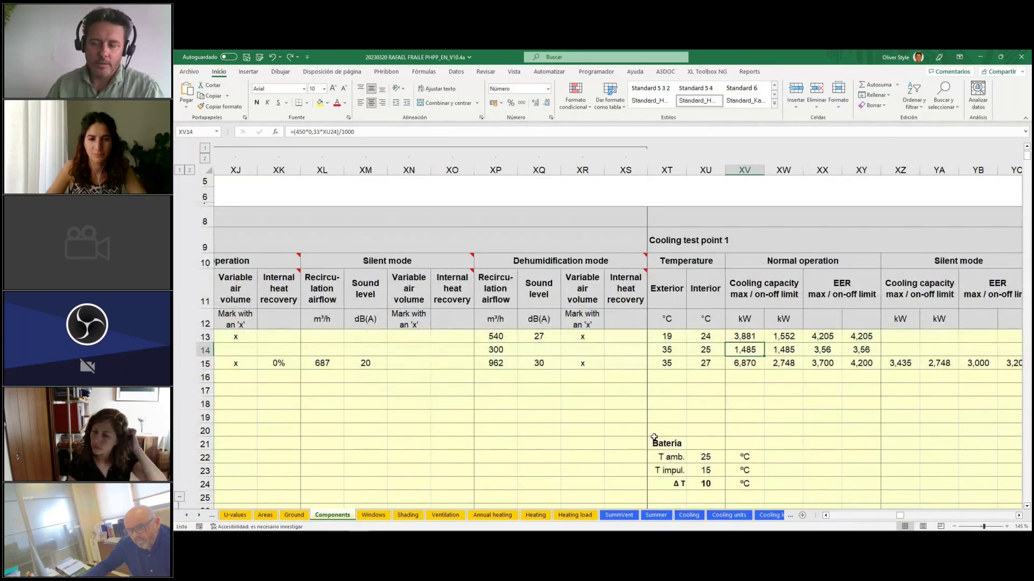
Clear the post-treatment coil's dehumidification-mode recirculation airflow in row 14 and go to its normal-operation recirculation airflow cell.
left_click(494, 348)
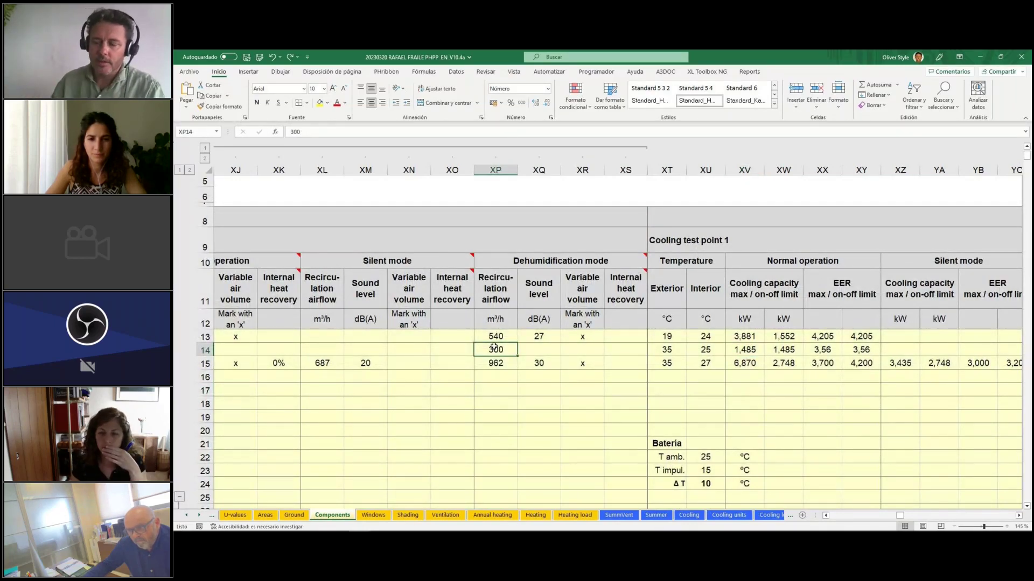
key("Delete")
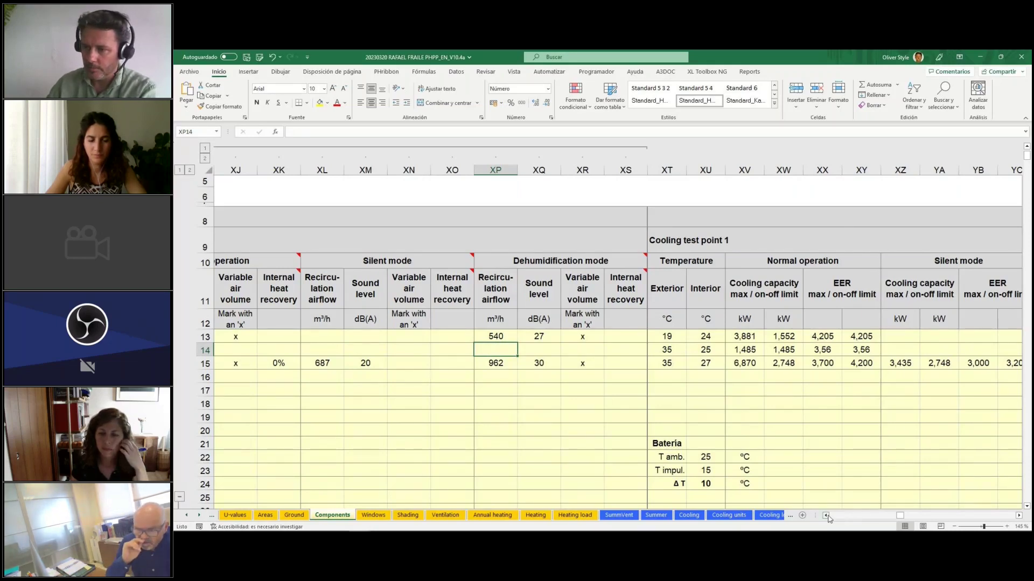
key("Left")
key("Left")
key("Left")
key("Left")
key("Left")
key("Left")
key("Left")
key("Left")
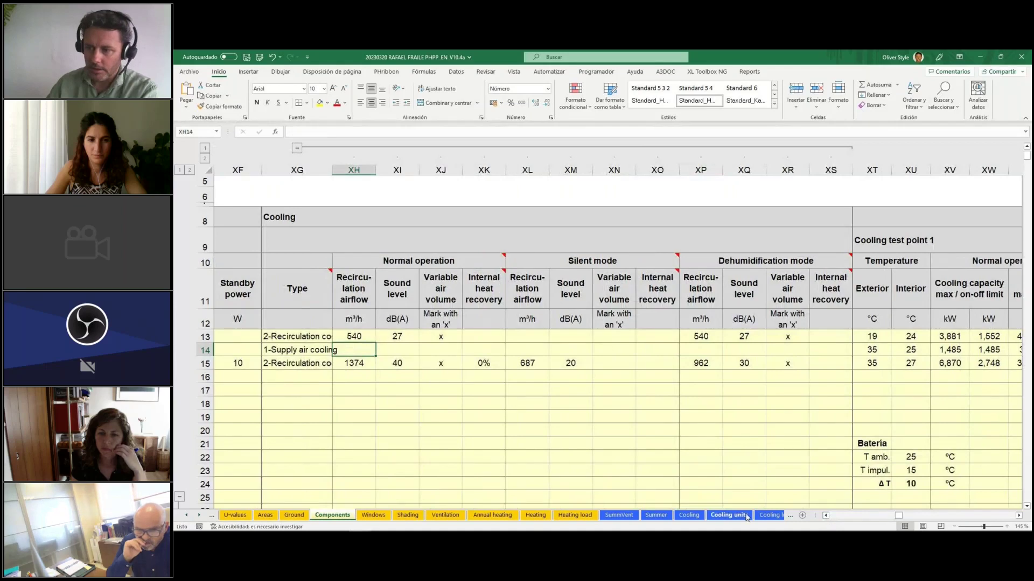
Inspect the total cooling coil airflow for normal operation under Supply air cooling in the Cooling units sheet.
left_click(729, 515)
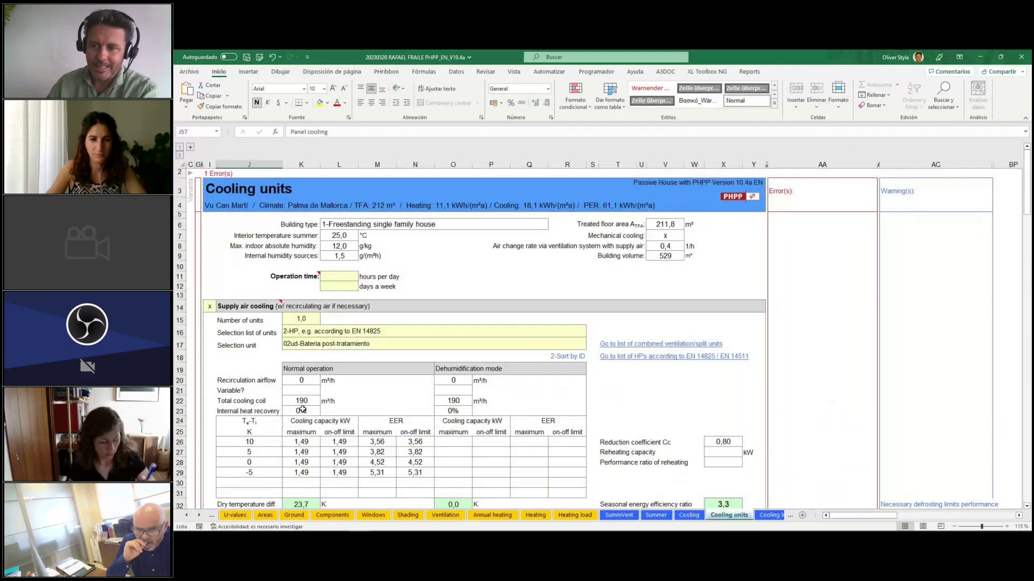
left_click(299, 403)
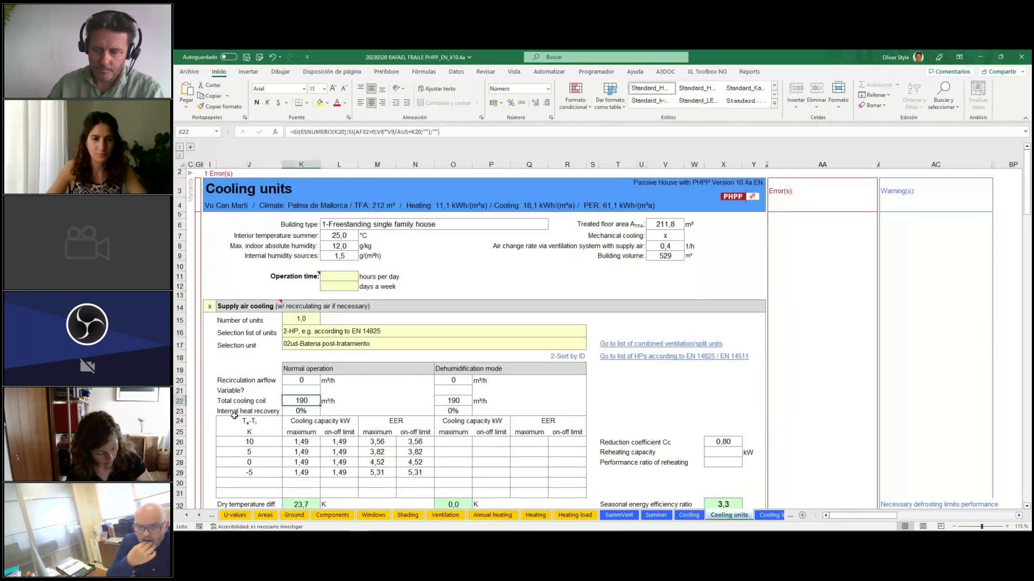
left_click(205, 420)
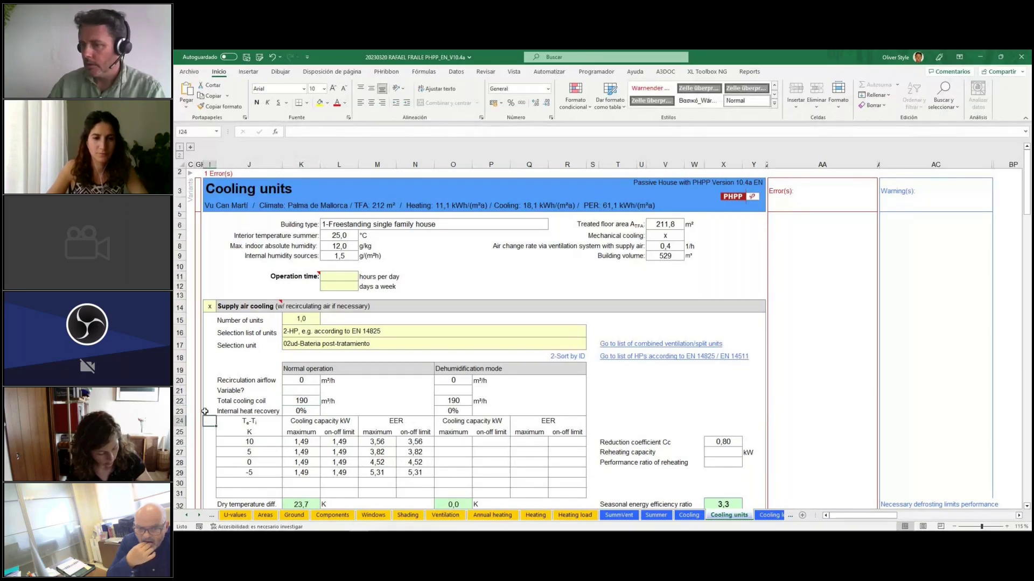
scroll(204, 412, "up", 2)
scroll(204, 411, "up", 2)
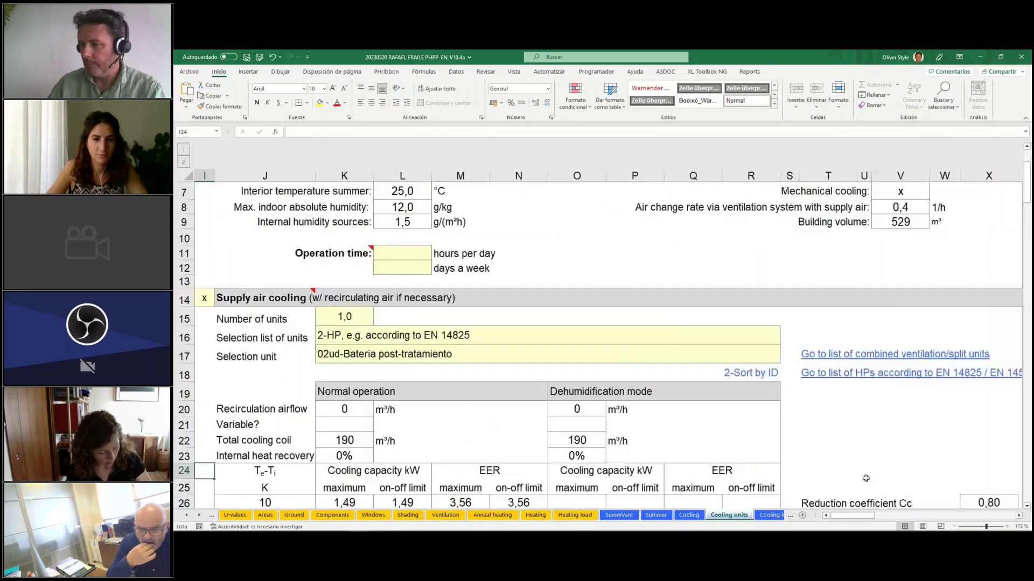
left_click_drag(842, 517, 373, 432)
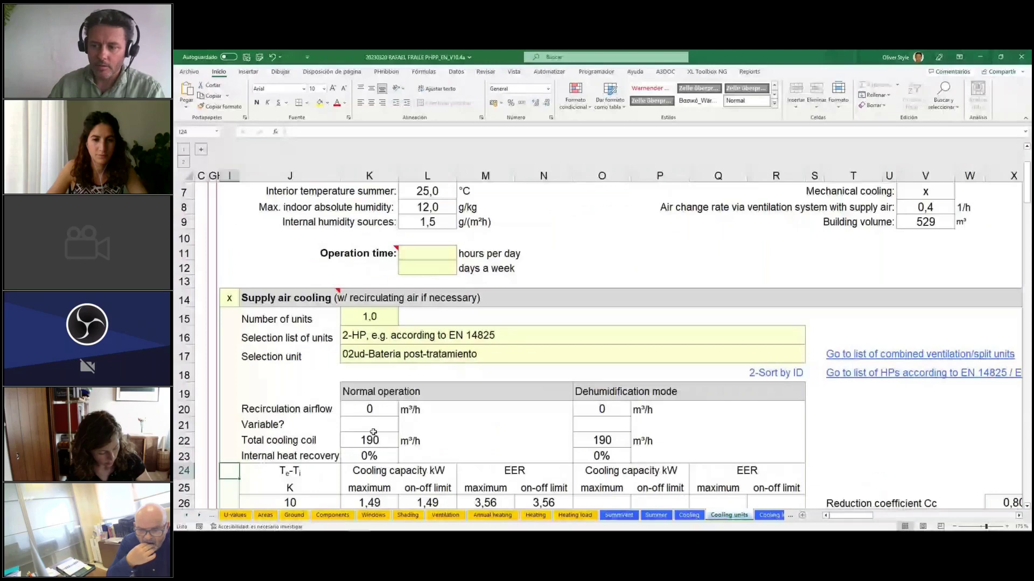
left_click(373, 437)
Inspect the average airflow rate calculation in the Ventilation sheet.
key("ctrl+bracketleft")
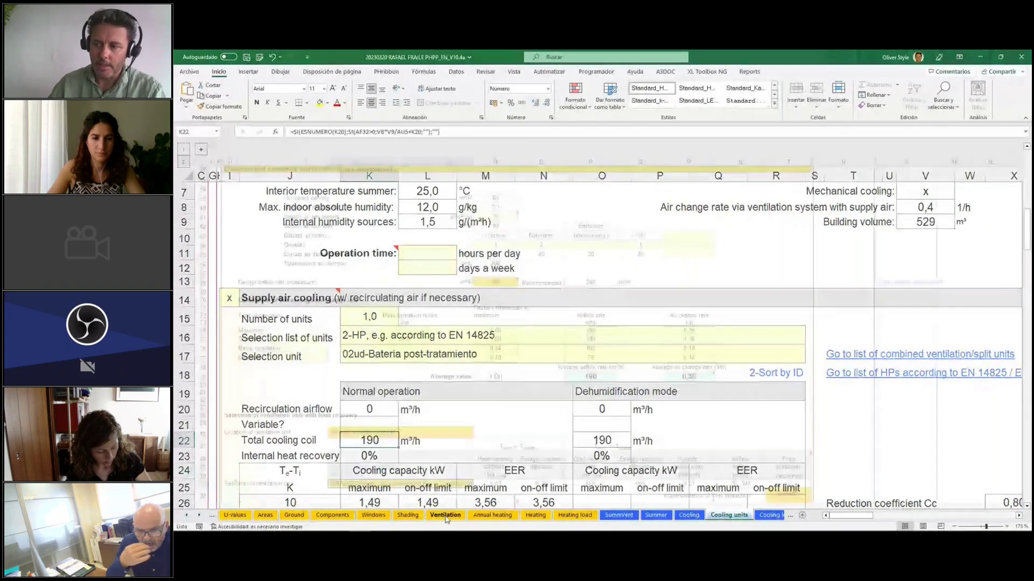
left_click(592, 377)
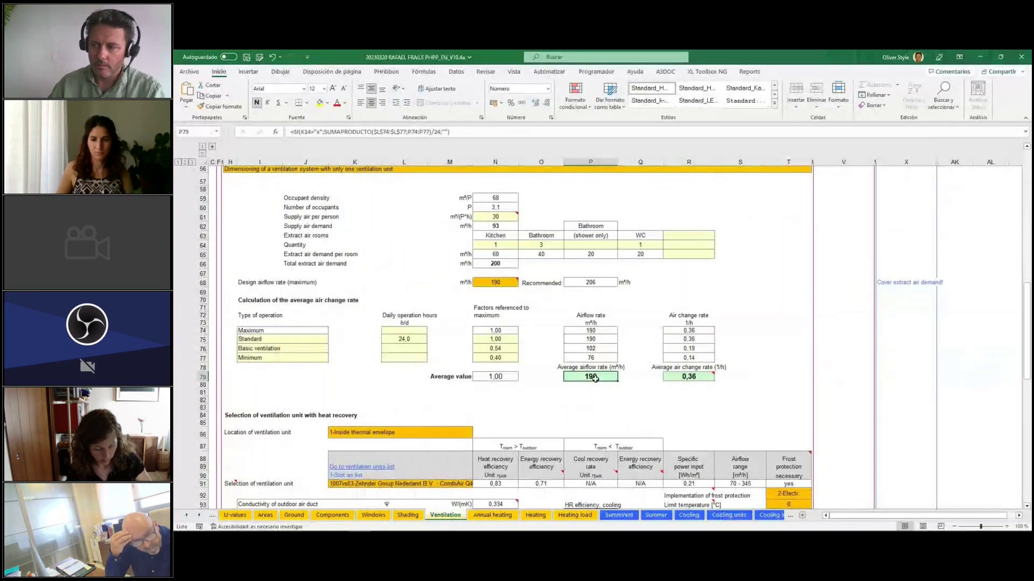
scroll(633, 383, "up", 3)
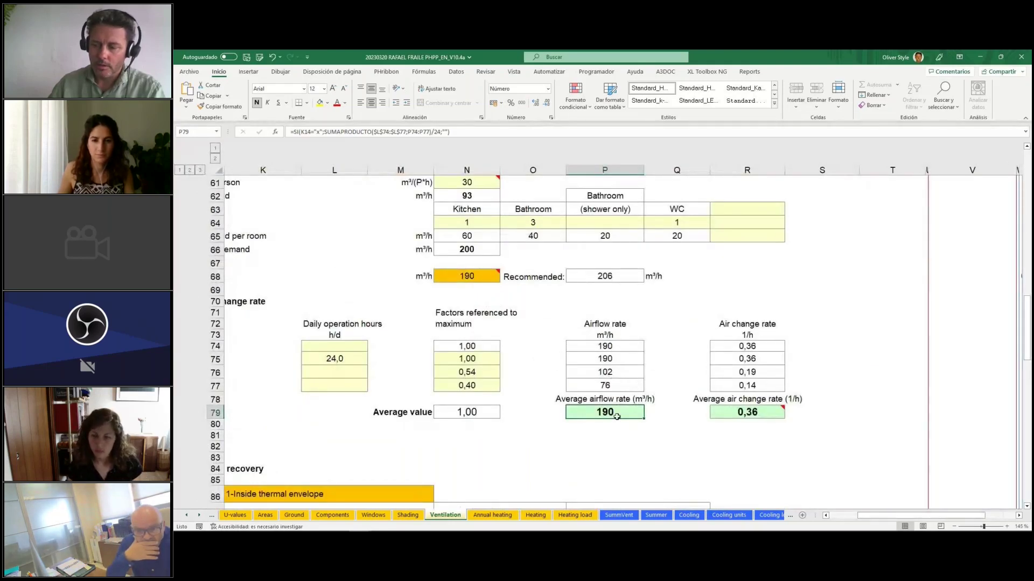
Inspect the summer air change via the ventilation system with supply air in the SummVent sheet.
left_click(619, 516)
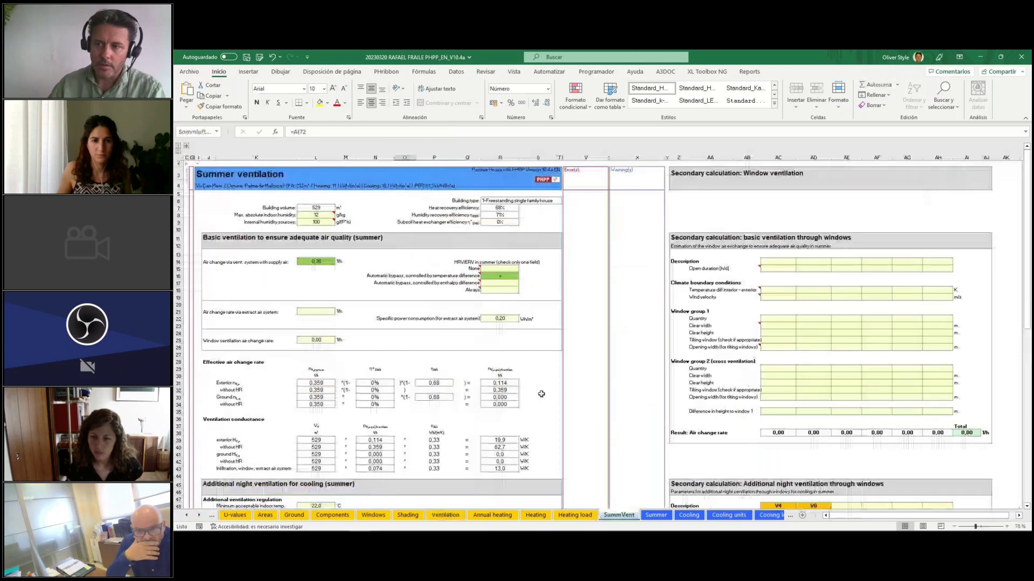
scroll(251, 238, "up", 4)
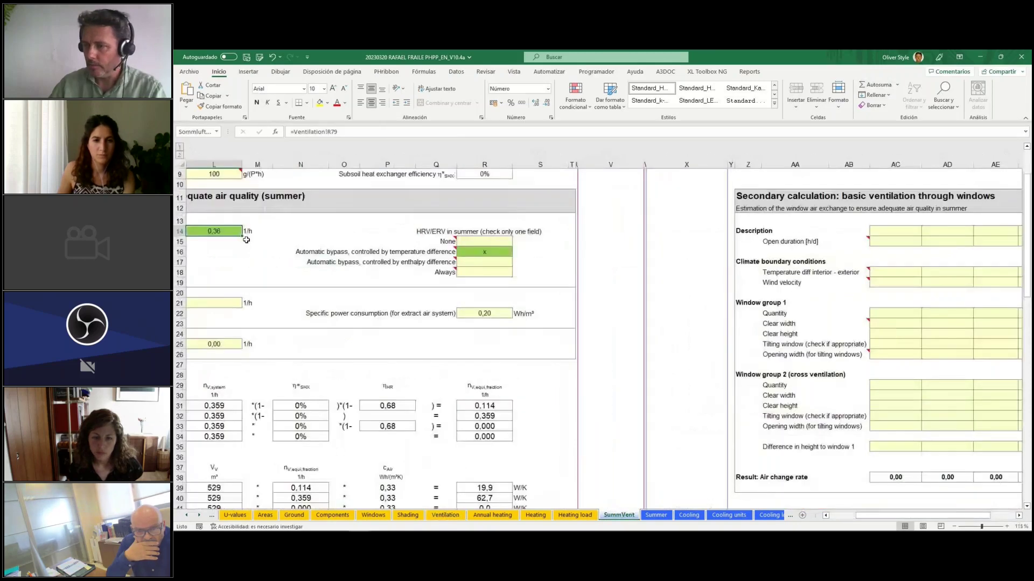
scroll(353, 240, "left", 4)
scroll(460, 239, "up", 1)
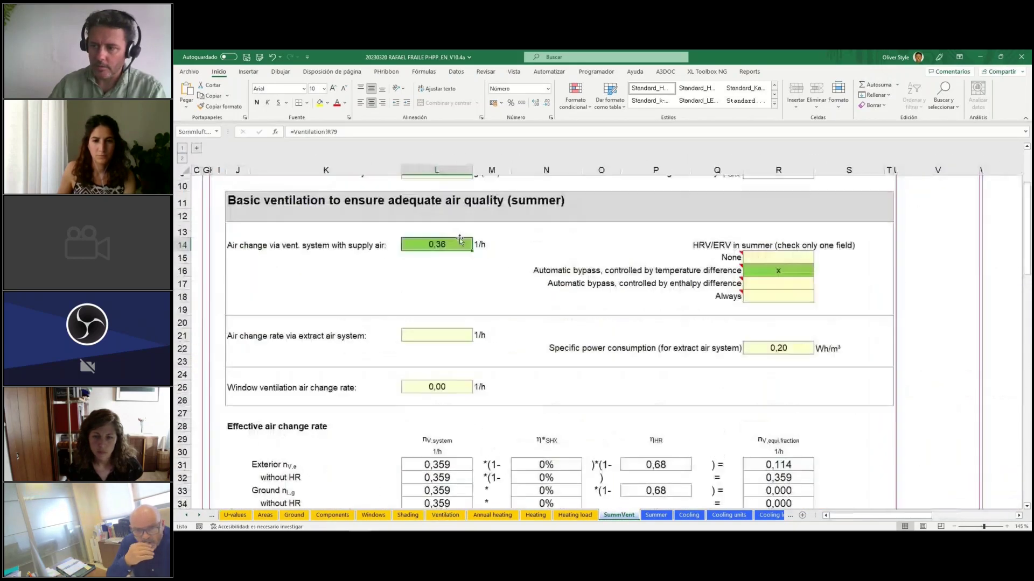
scroll(459, 240, "up", 1)
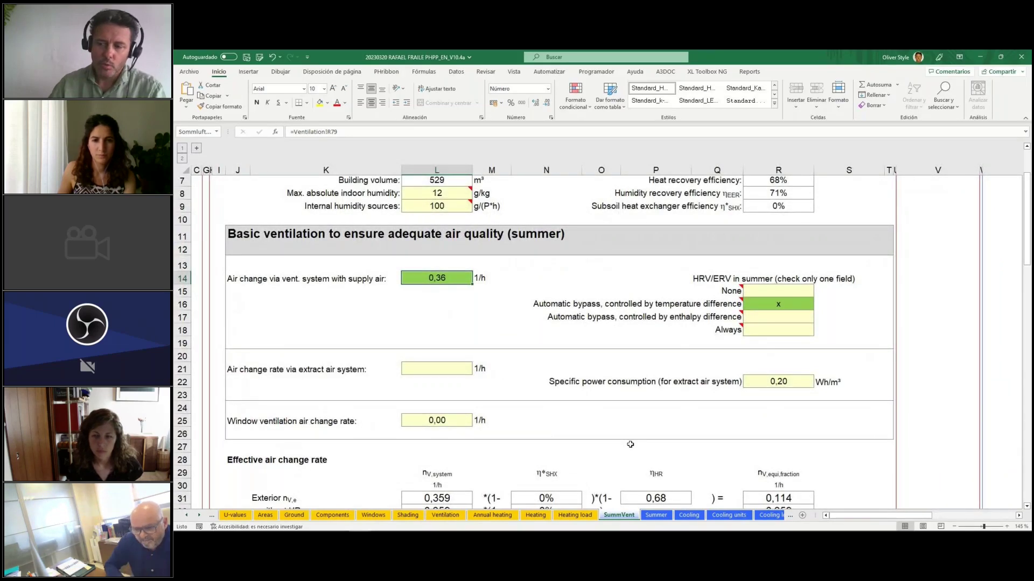
Set the post-treatment coil's normal-operation recirculation airflow to 300 m³/h in row 14 of the Components sheet.
left_click(729, 515)
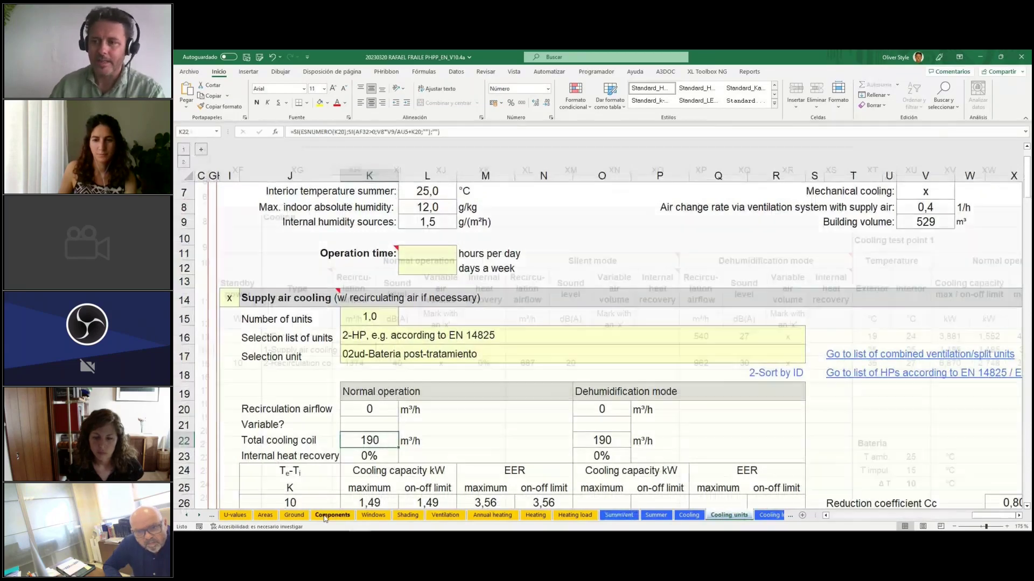
double_click(369, 440)
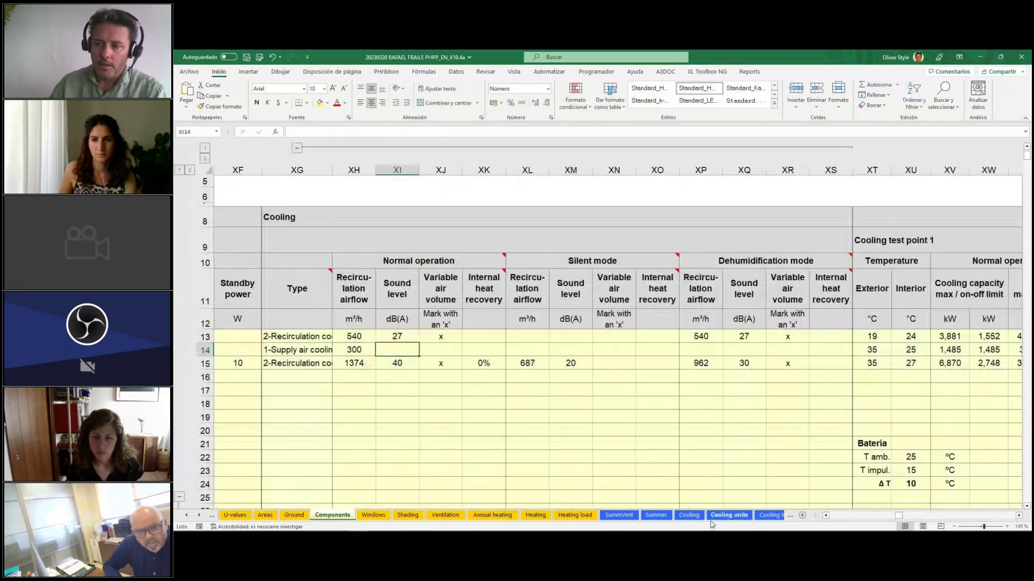
Compare the normal-operation recirculation airflow in the Cooling units sheet with the average airflow rate in the Ventilation sheet.
left_click(729, 516)
key("Up")
key("Up")
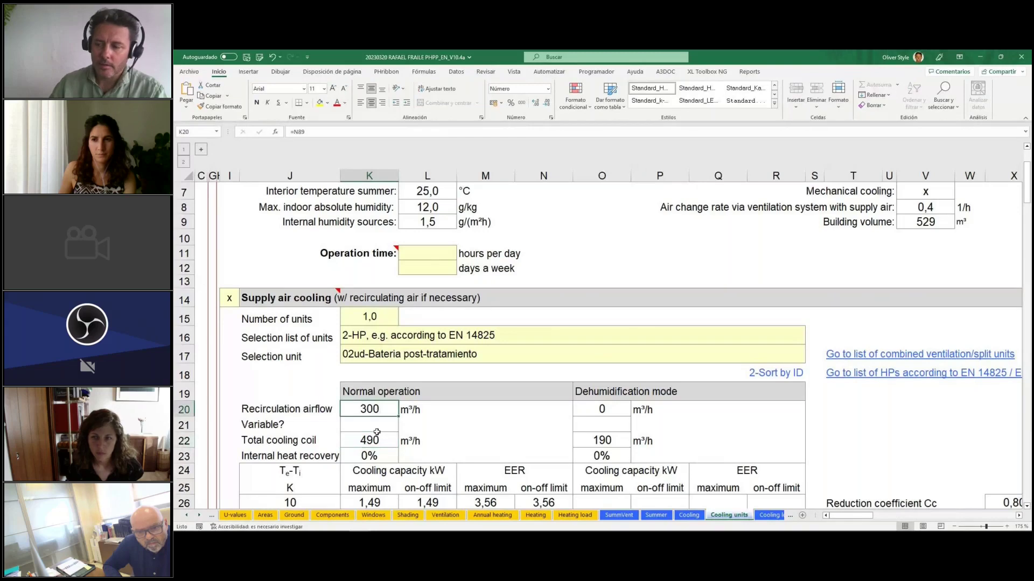
left_click(445, 515)
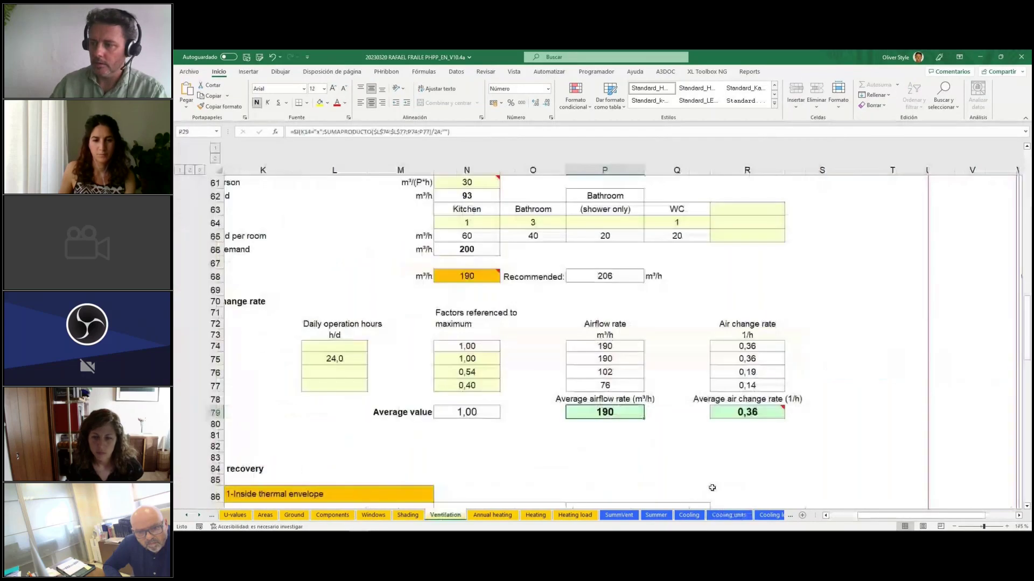
Inspect the total cooling coil airflow for normal operation in the Cooling units sheet.
left_click(728, 515)
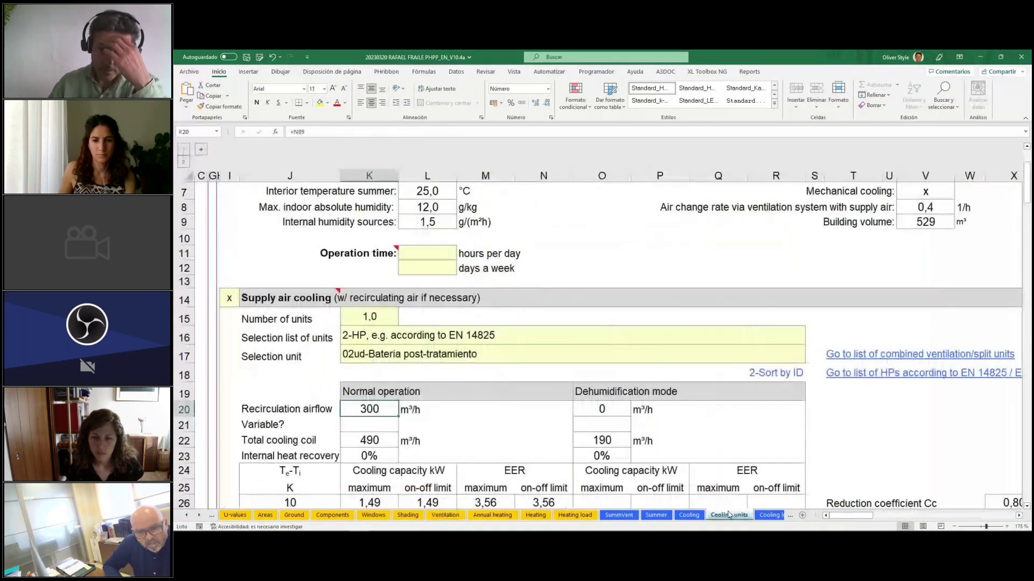
left_click(372, 442)
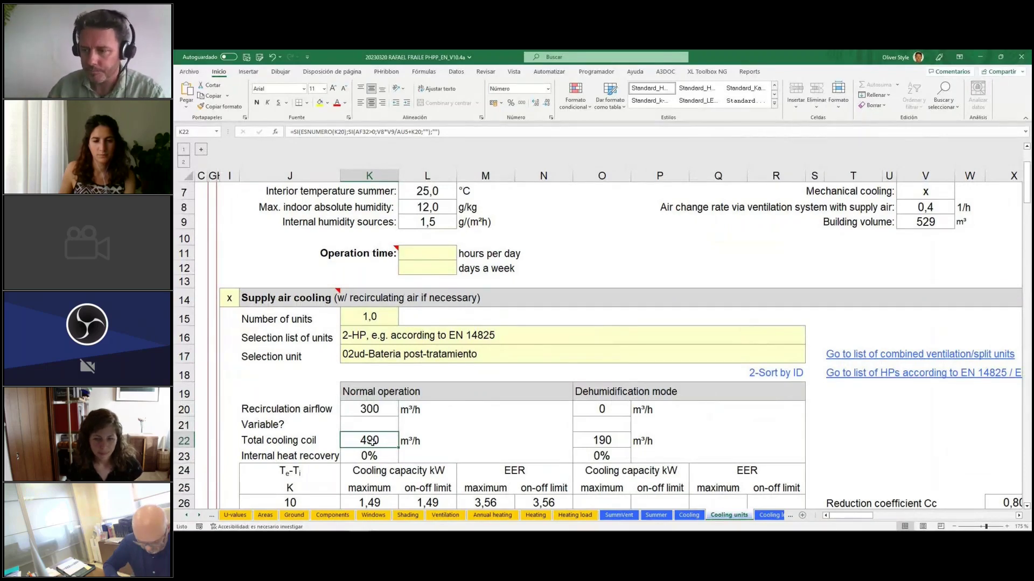
scroll(601, 365, "down", 2)
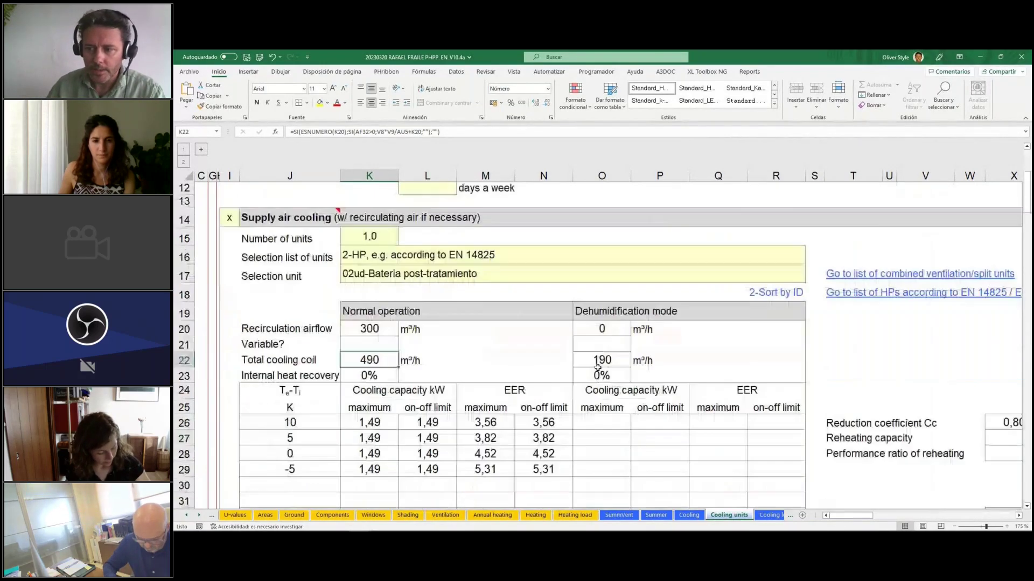
scroll(597, 369, "down", 1)
Examine the supply air cooling unit's normal-operation cooling capacities and EER values, together with its seasonal energy efficiency ratio.
left_click_drag(369, 383, 374, 428)
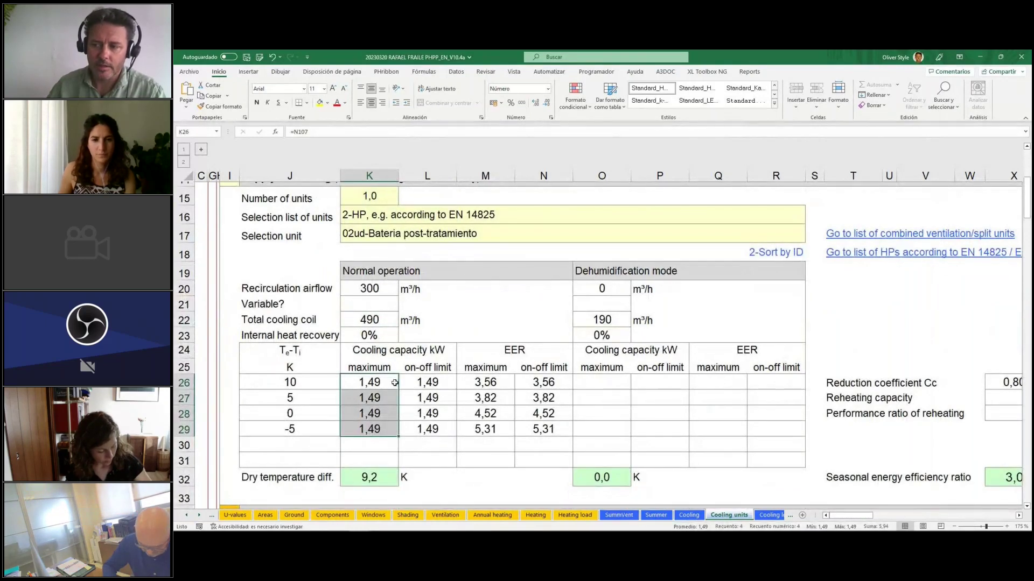
left_click_drag(375, 381, 430, 428)
left_click_drag(483, 386, 525, 429)
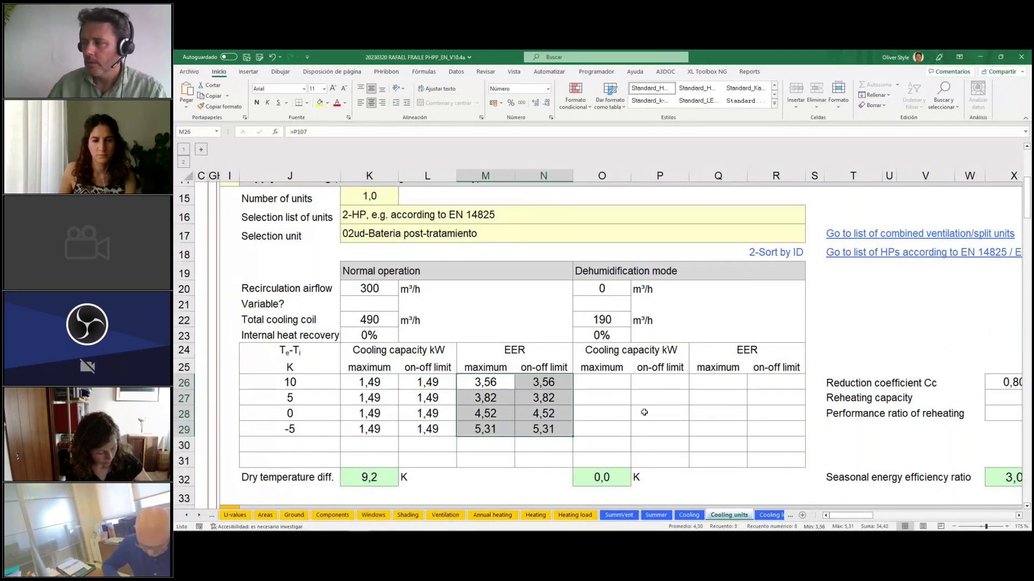
scroll(635, 393, "down", 1)
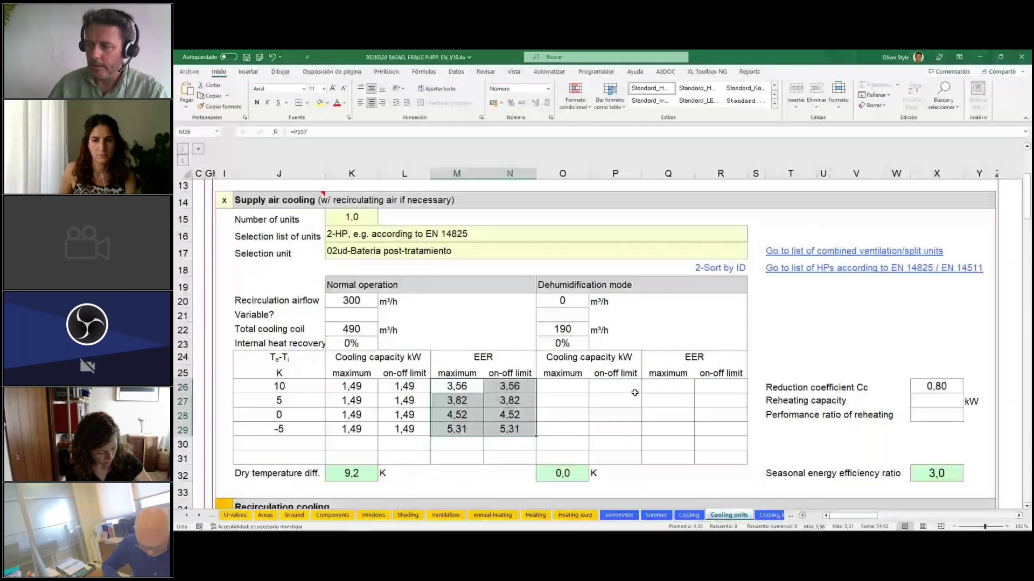
left_click(936, 473)
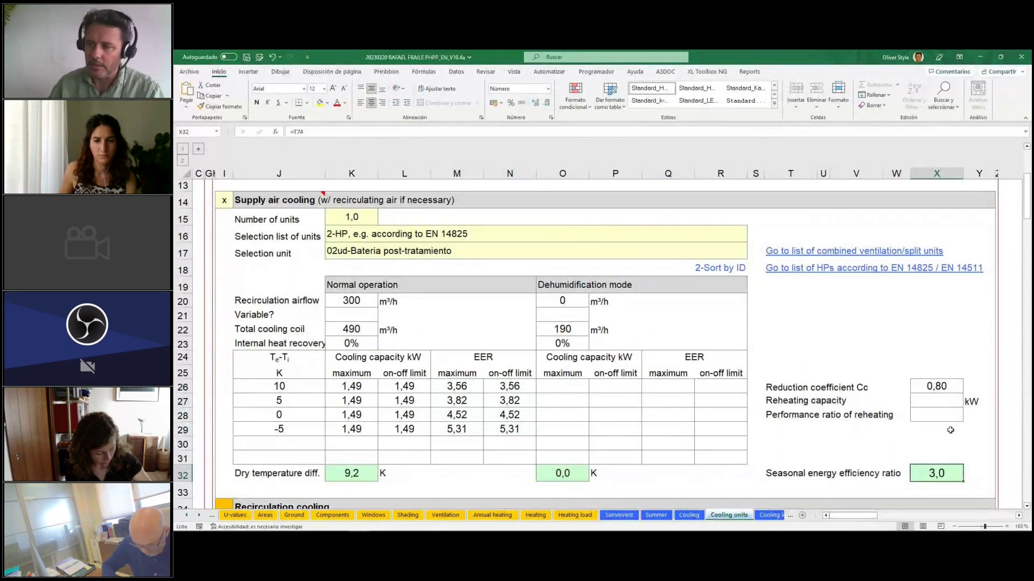
scroll(947, 438, "down", 1)
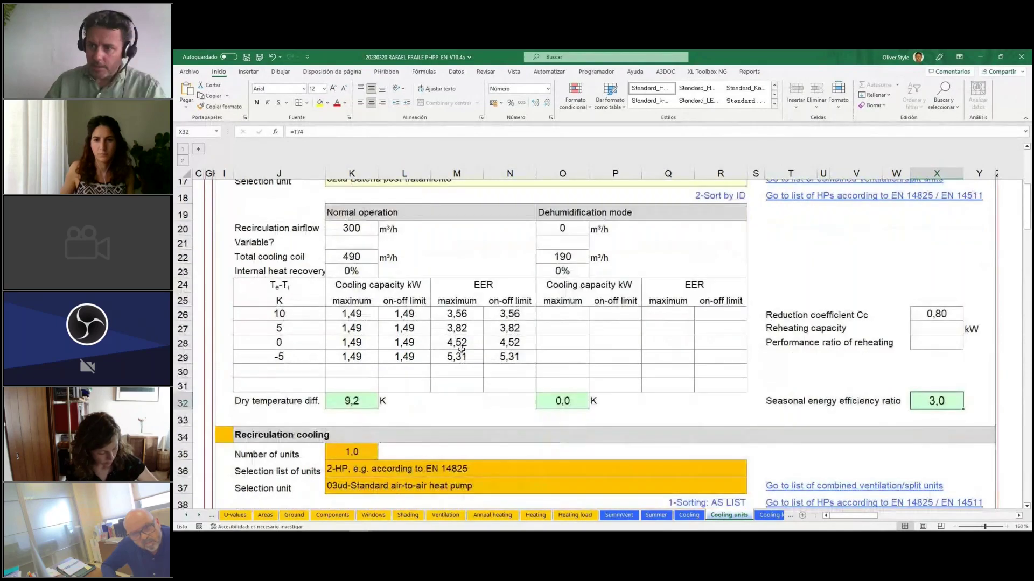
Review the cooling contribution table in the Results section of the Cooling units sheet.
scroll(461, 347, "up", 2)
scroll(461, 350, "down", 1, "ctrl")
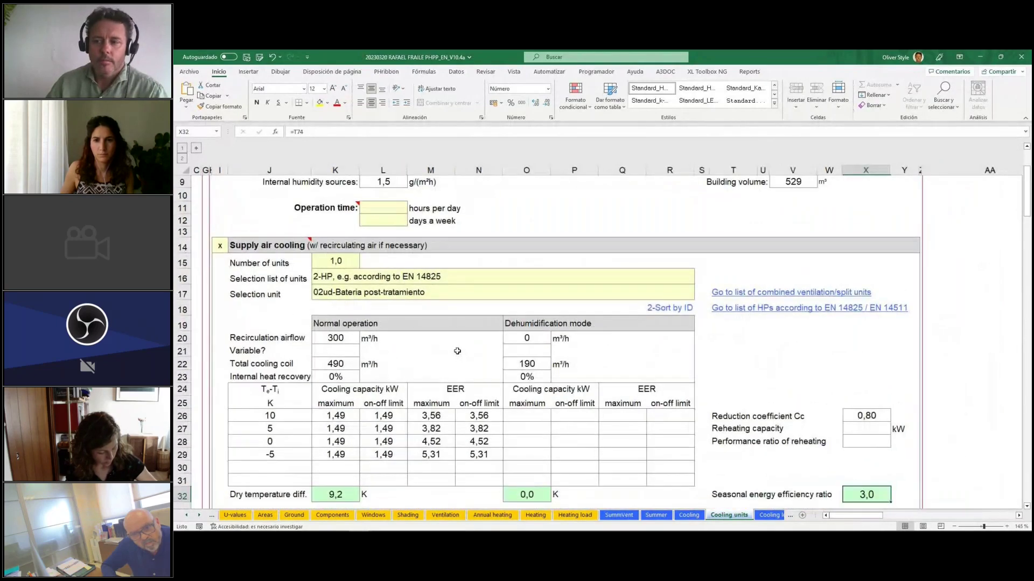
scroll(462, 352, "down", 2)
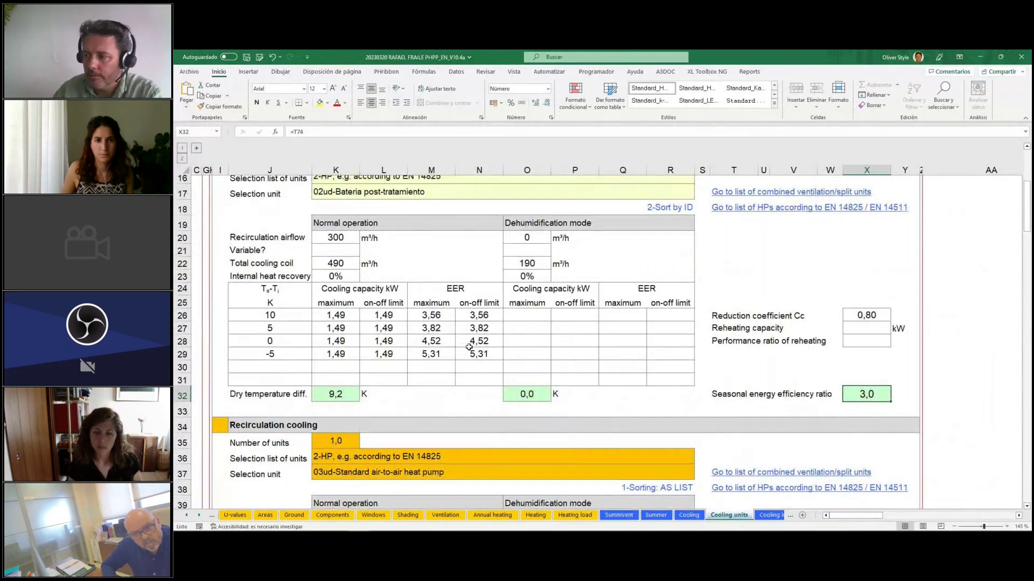
scroll(469, 348, "down", 5)
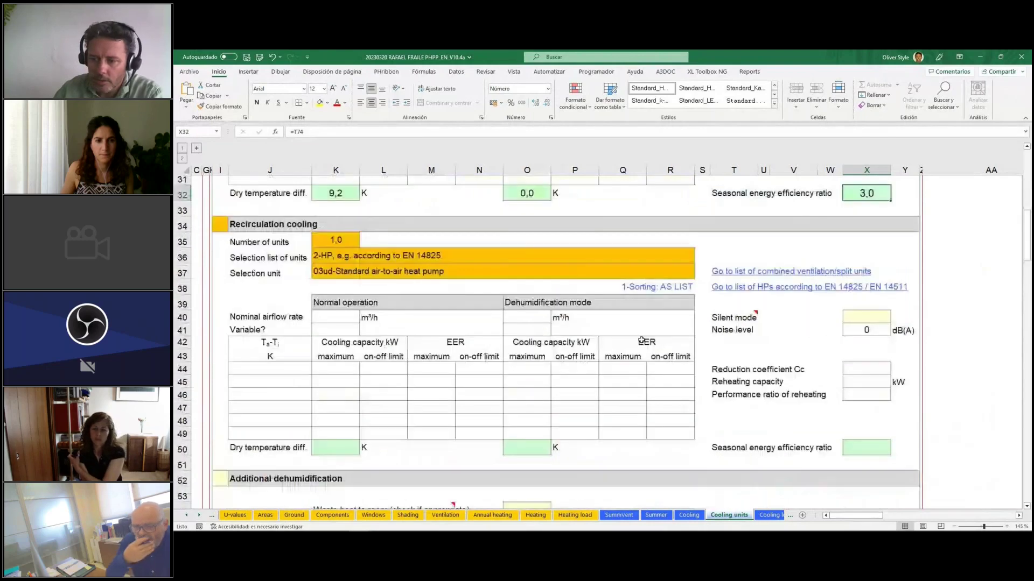
scroll(641, 341, "down", 10)
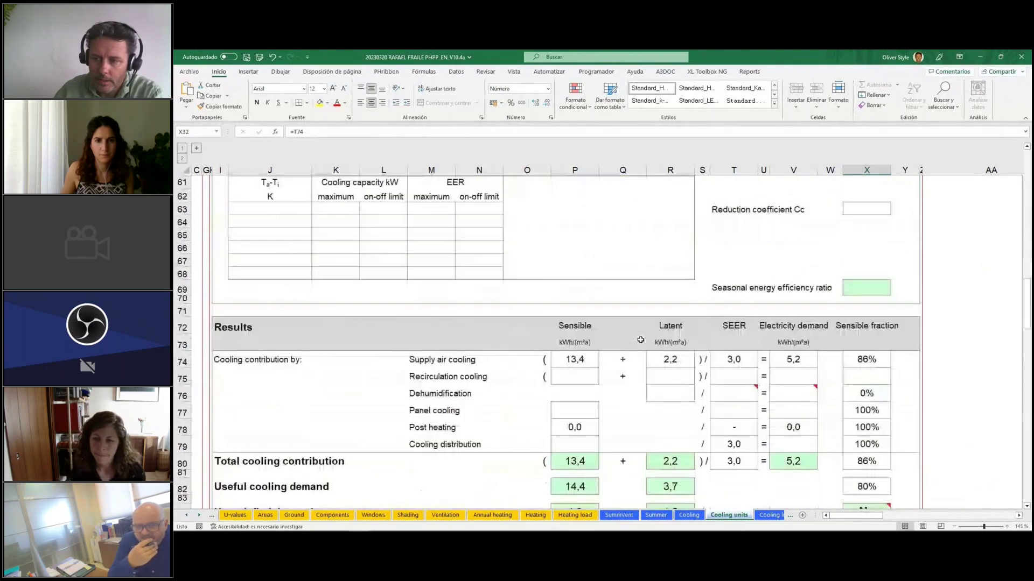
scroll(641, 340, "down", 3)
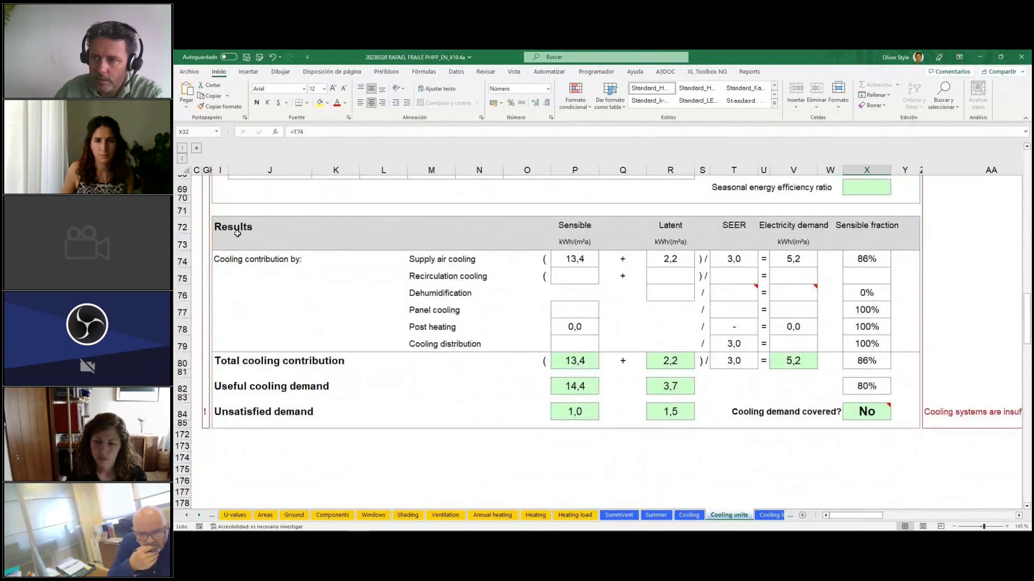
left_click(230, 229)
left_click_drag(249, 263, 863, 346)
left_click(386, 413)
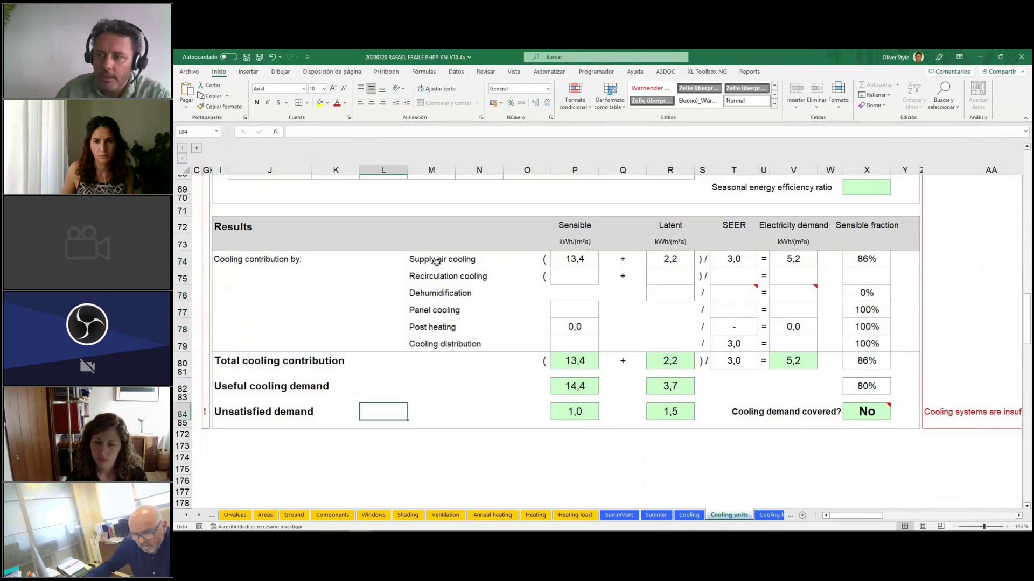
Go through the cooling contribution types in the results, from supply air cooling to panel cooling.
left_click_drag(429, 261, 531, 262)
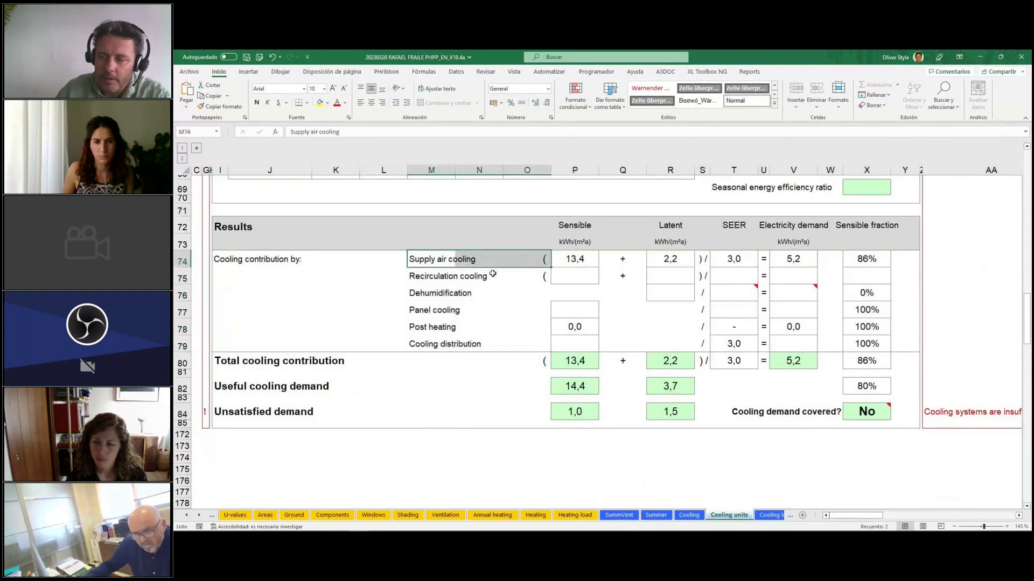
left_click(421, 277)
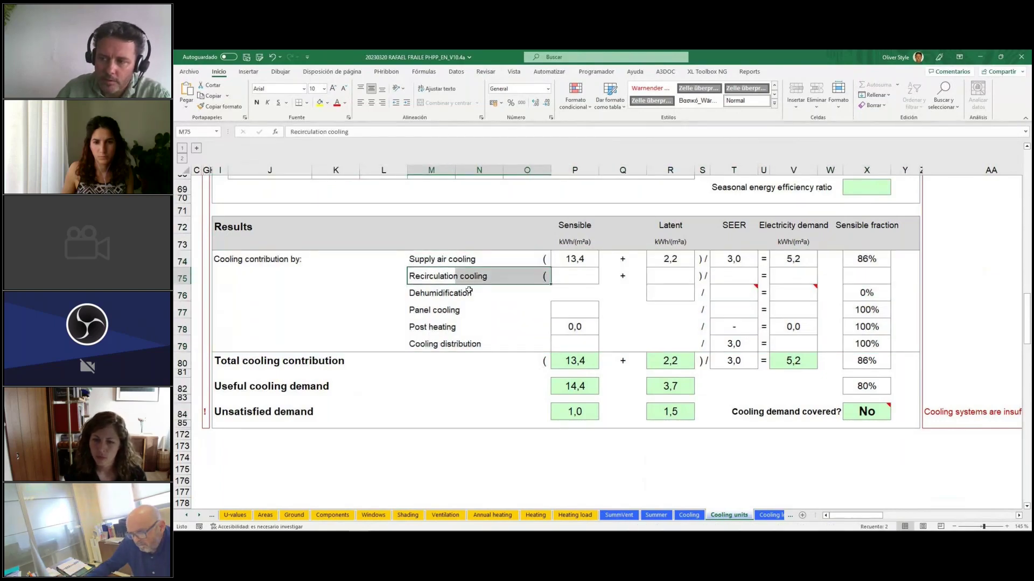
left_click(444, 299)
left_click(431, 311)
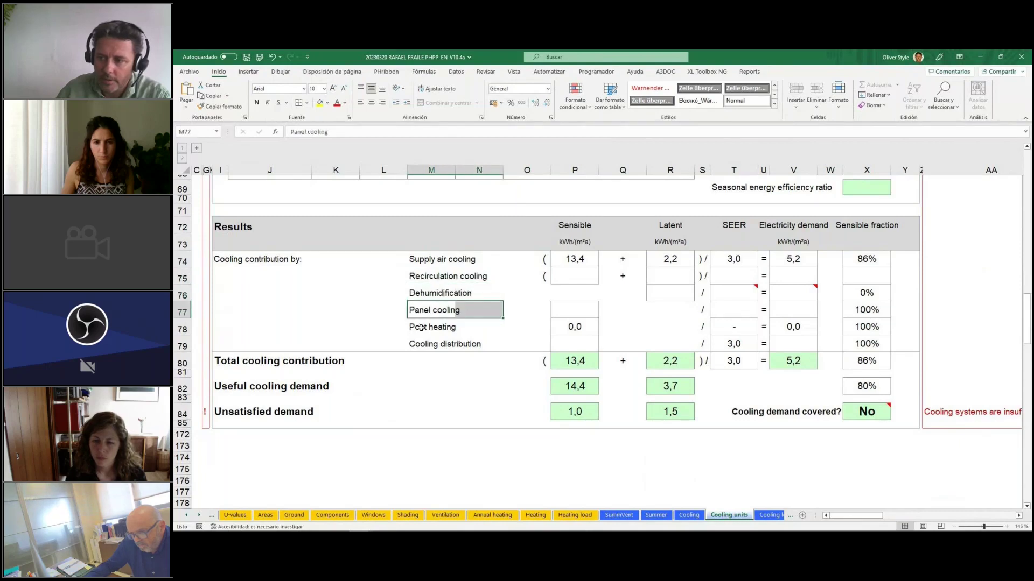
left_click(643, 310)
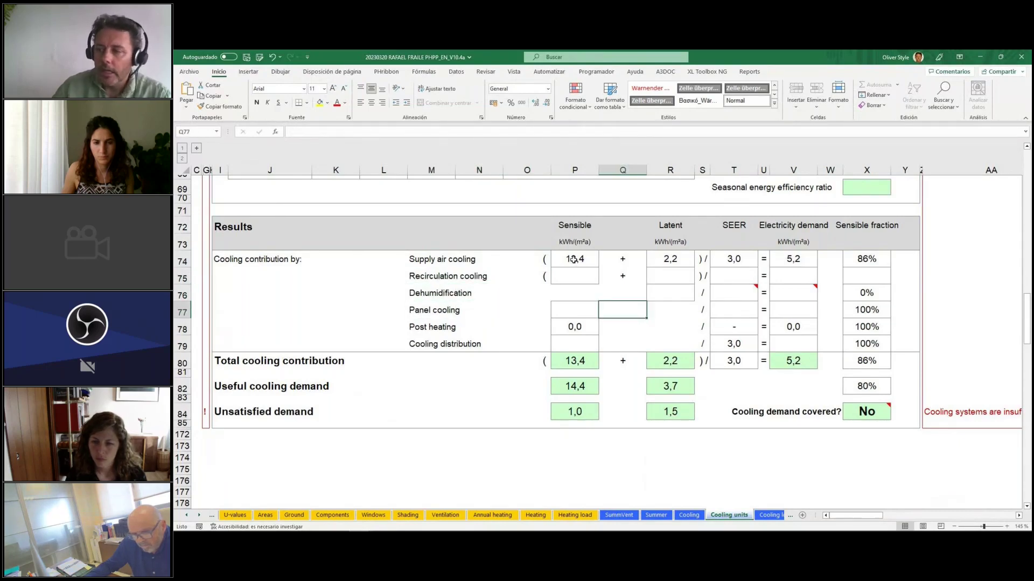
Inspect supply air cooling's sensible contribution, the unsatisfied sensible and latent demand, and whether the cooling demand is covered.
left_click(573, 259)
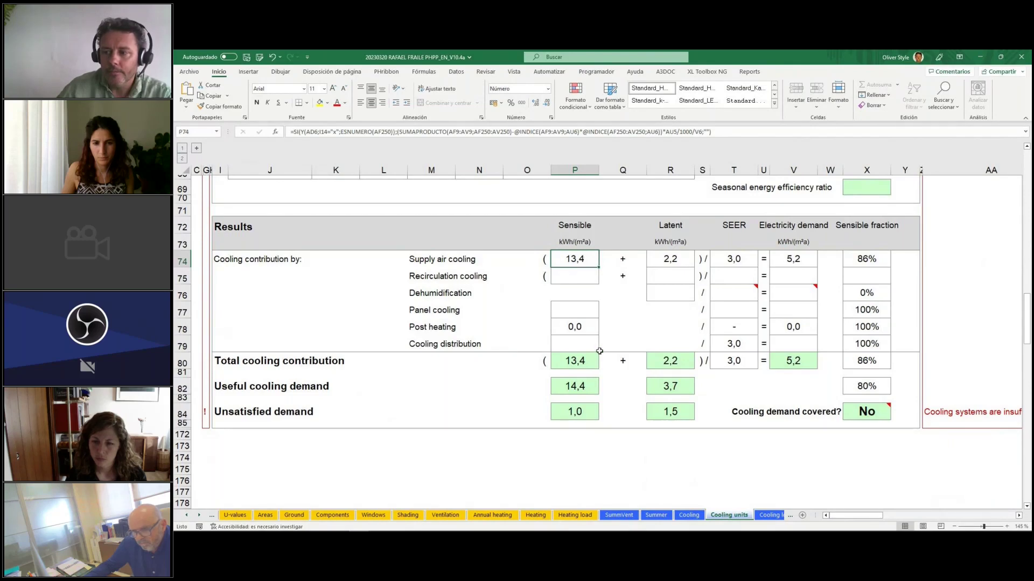
left_click(581, 411)
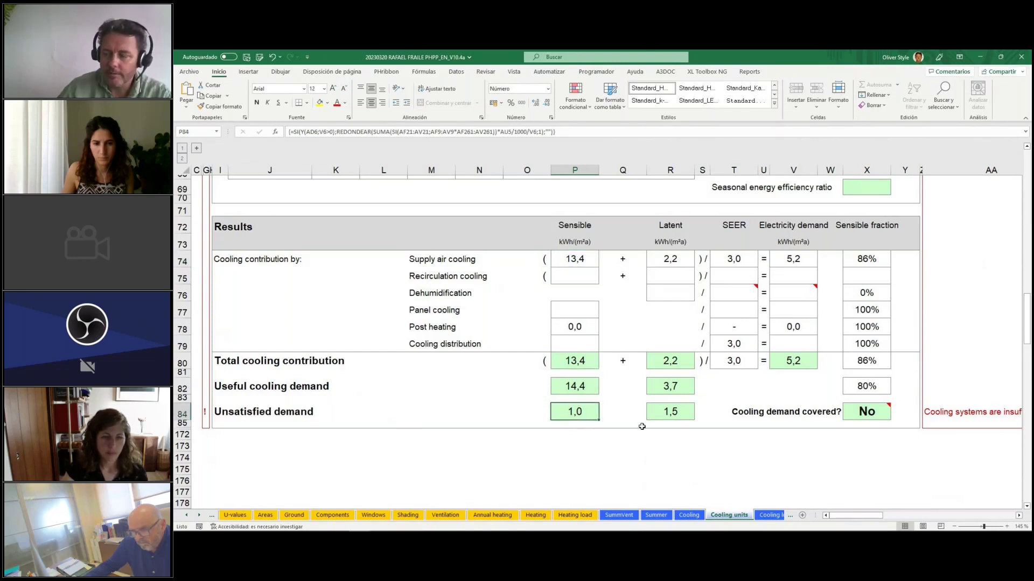
left_click(678, 413)
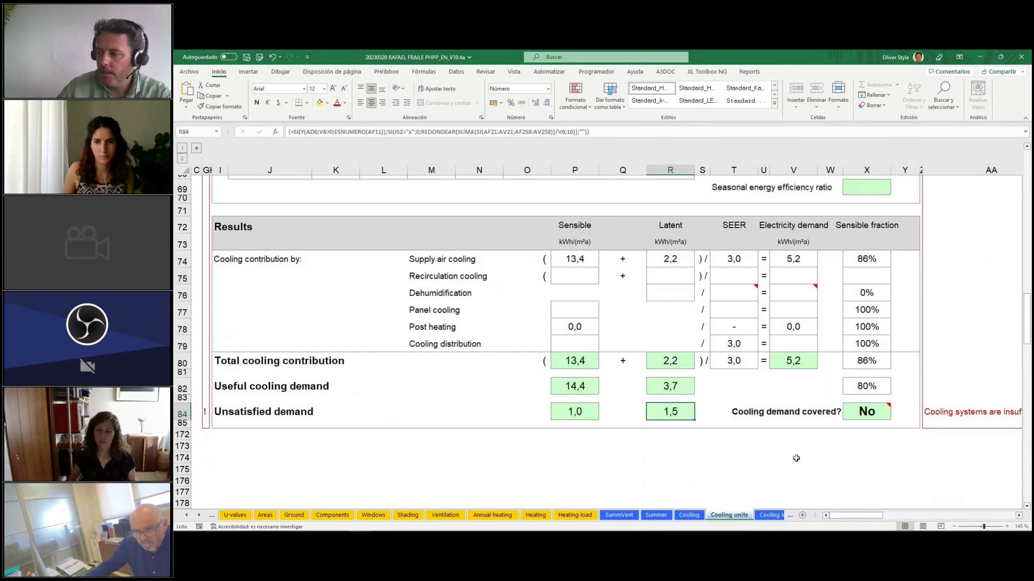
left_click(1019, 517)
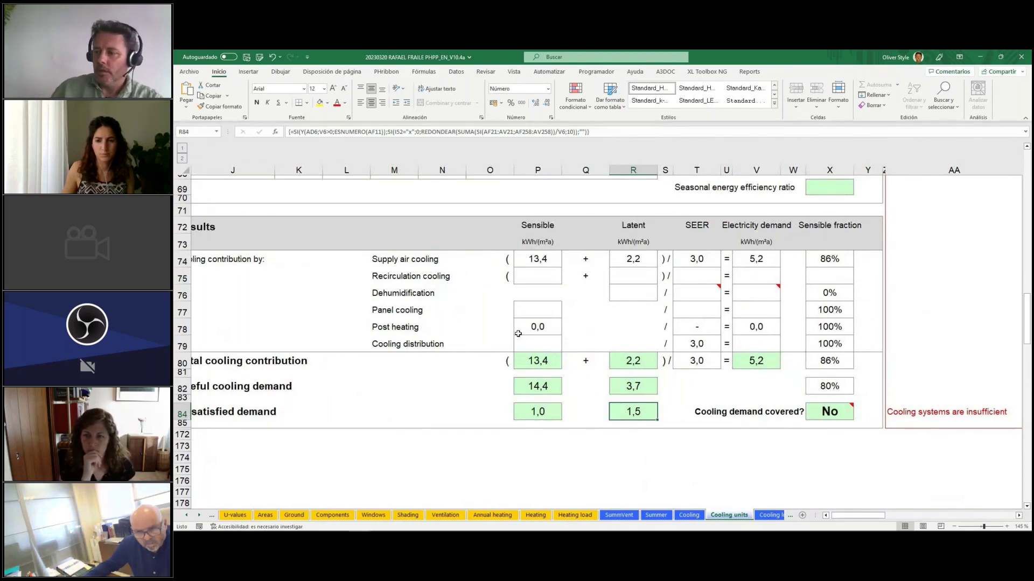
left_click(830, 412)
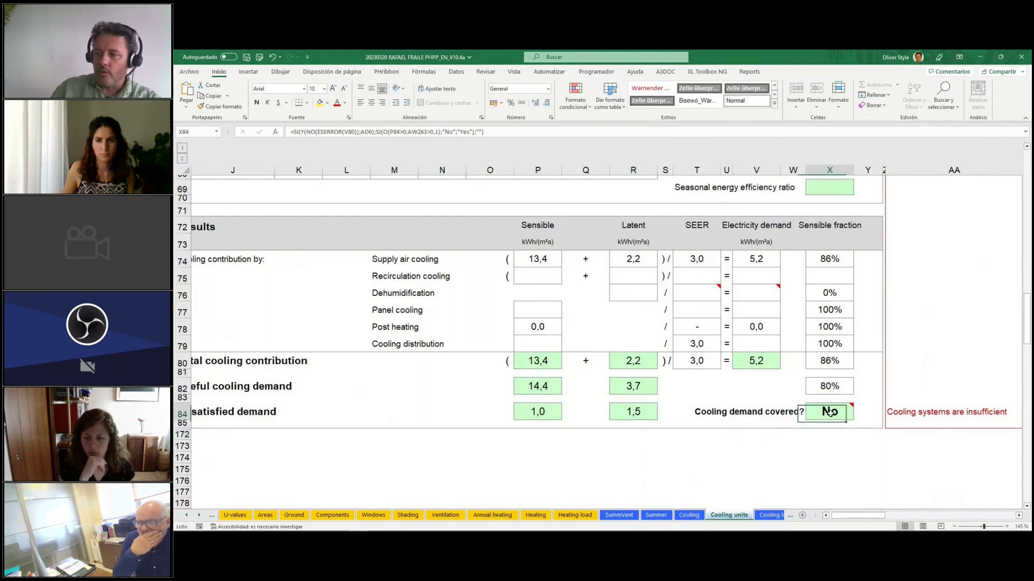
left_click(928, 458)
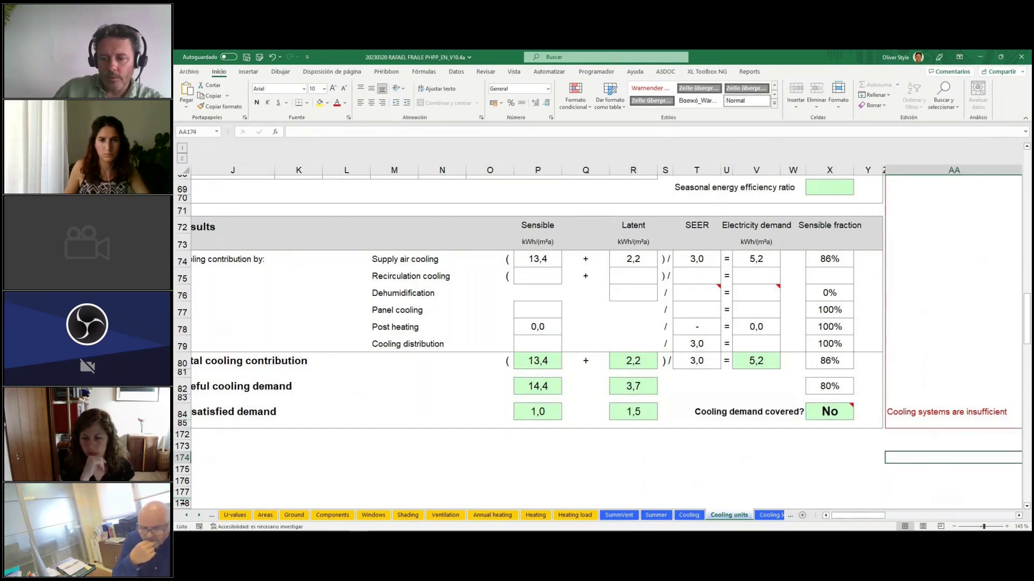
Highlight the frequency of excessively high humidity row in yellow in the Verification sheet's space cooling results.
left_click(185, 517)
left_click(186, 517)
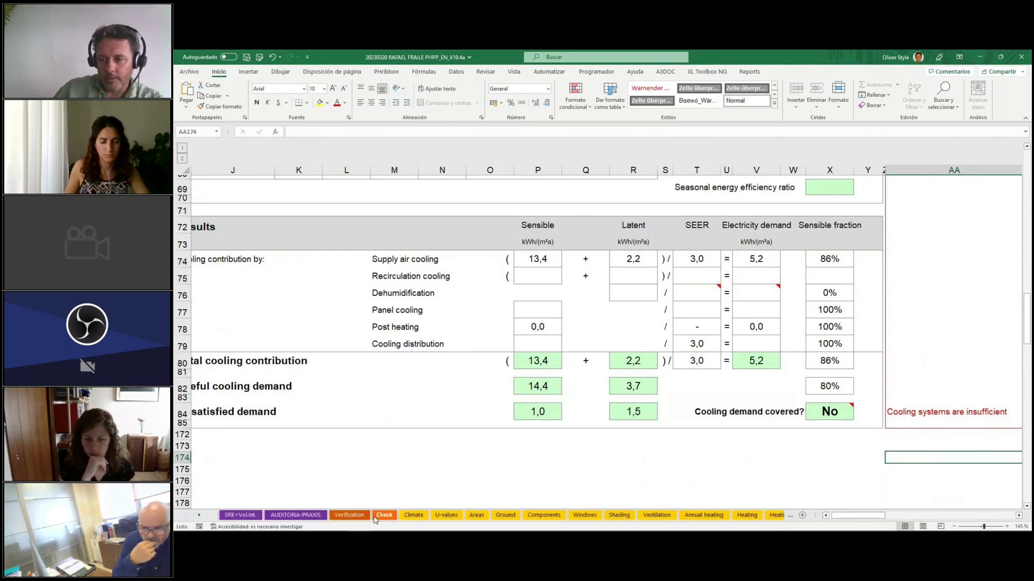
left_click(349, 516)
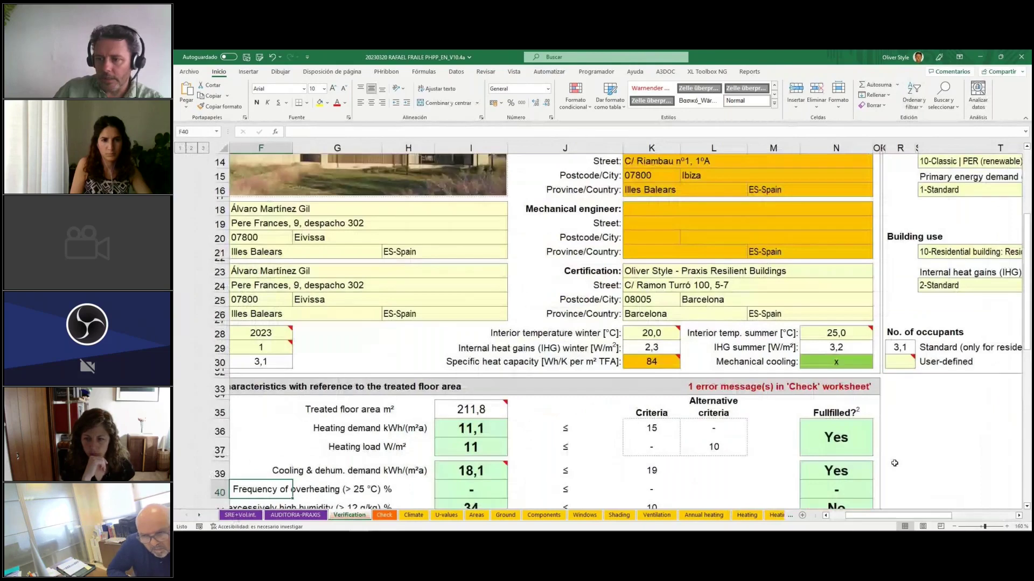
left_click_drag(403, 359, 592, 363)
key("ctrl+y")
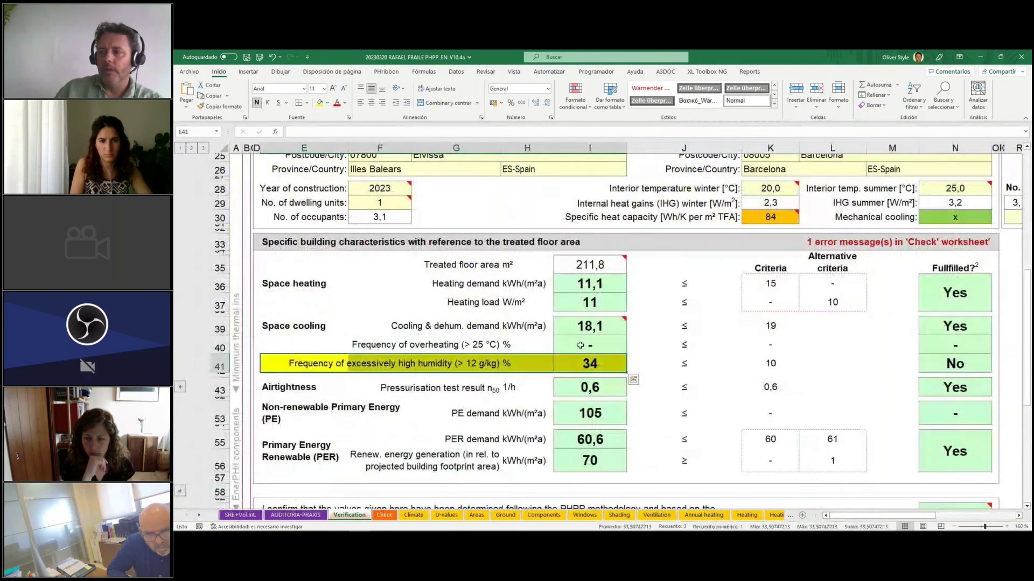
left_click(805, 383)
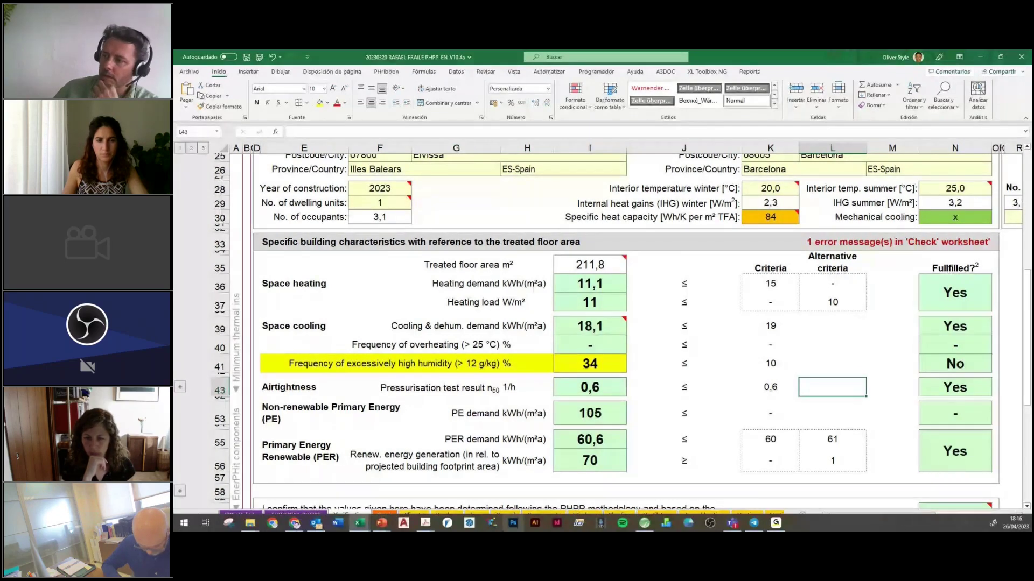
View the psychrometric chart in Sicro and return to the PHPP workbook in Excel.
left_click(601, 523)
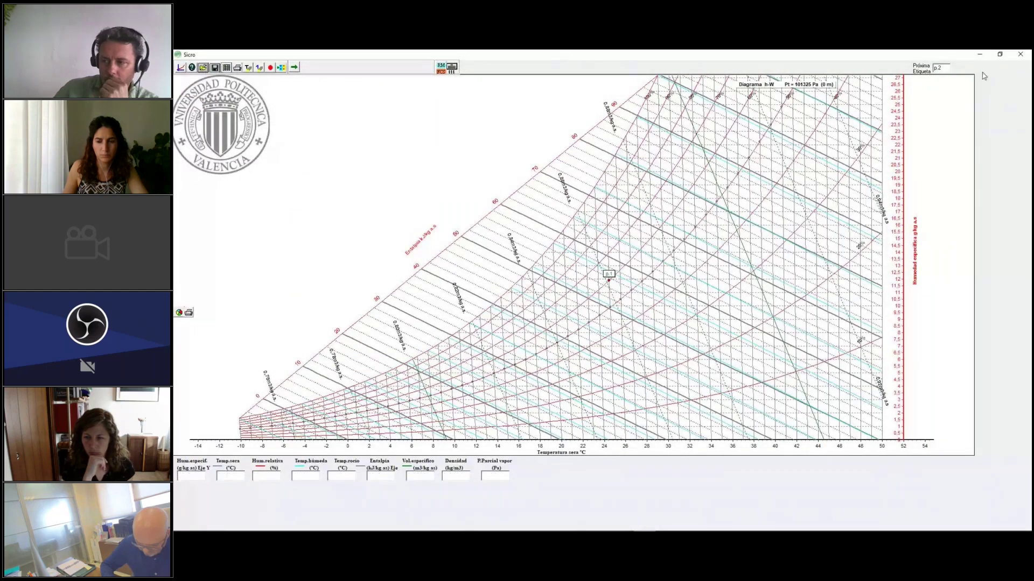
key("alt+Tab")
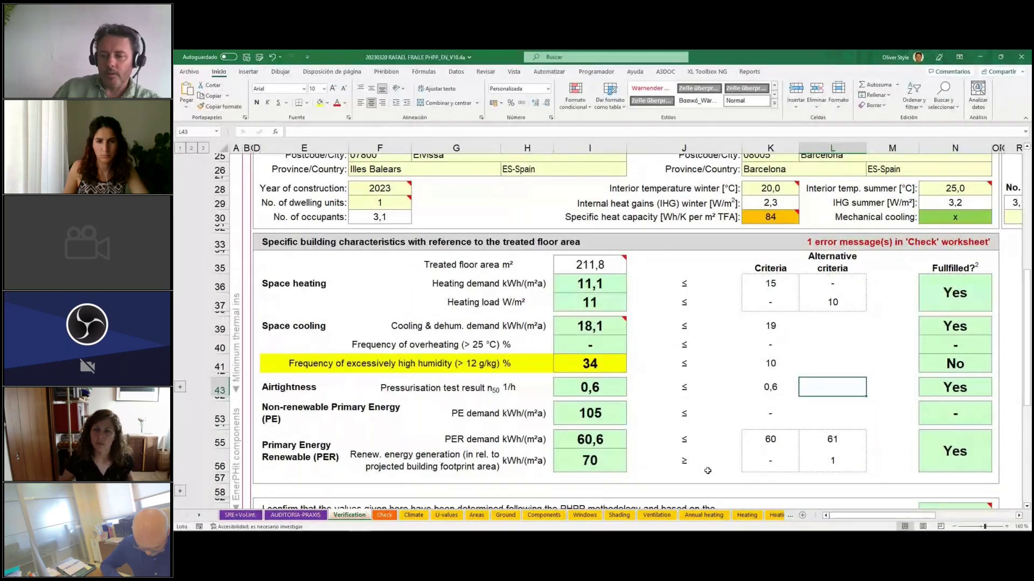
Recheck the supply air cooling data in the Cooling units sheet, including the maximum EER at a 10 K temperature difference.
left_click(197, 515)
left_click(196, 515)
left_click(196, 515)
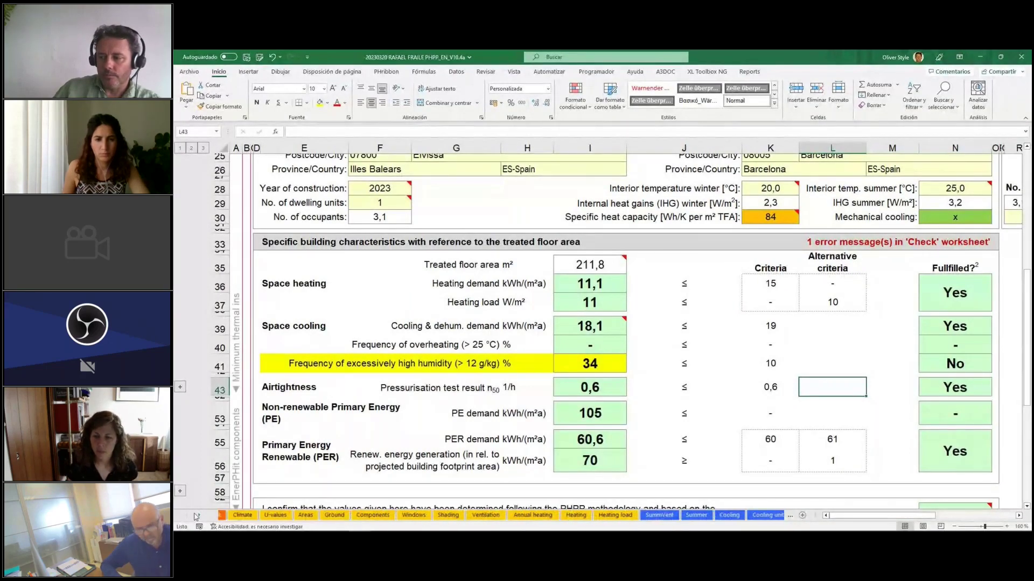
left_click(768, 515)
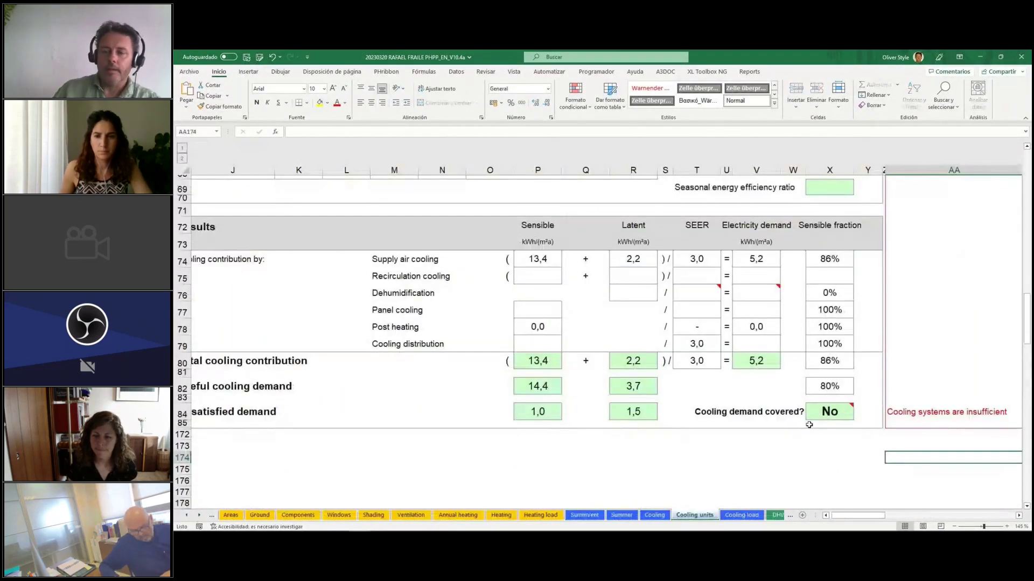
scroll(785, 428, "up", 2)
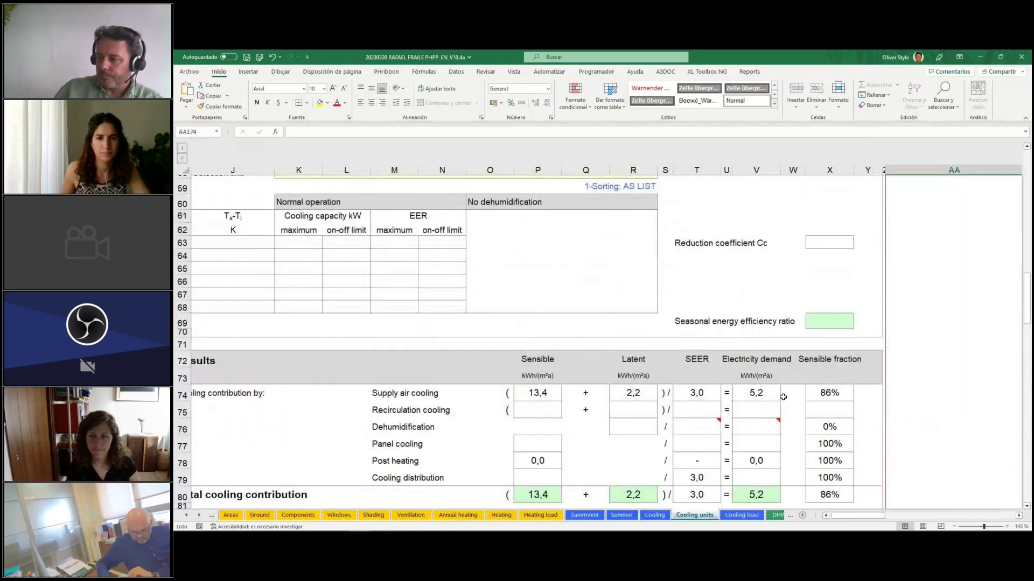
left_click_drag(859, 515, 855, 516)
left_click_drag(1026, 300, 1020, 186)
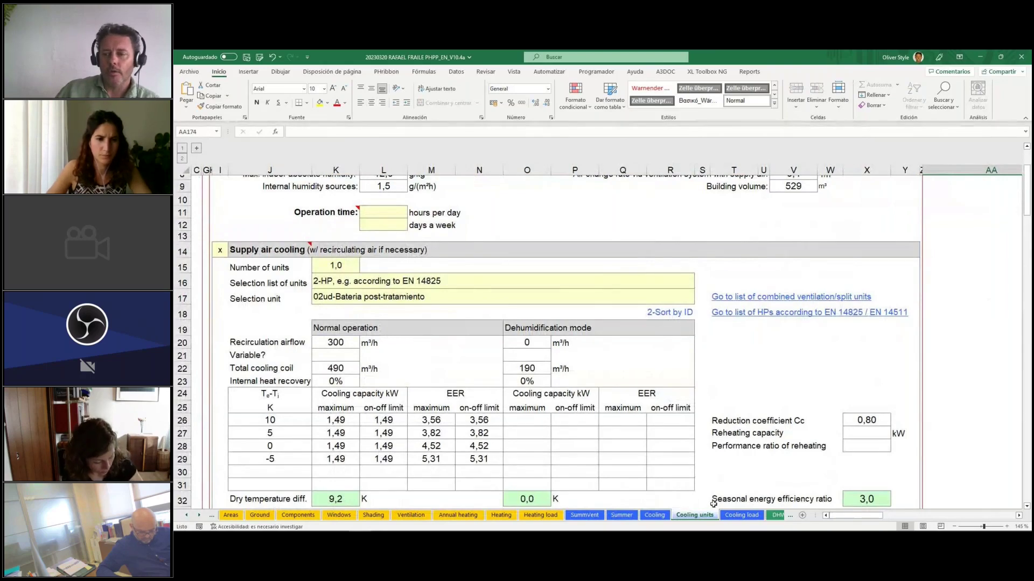
left_click(420, 421)
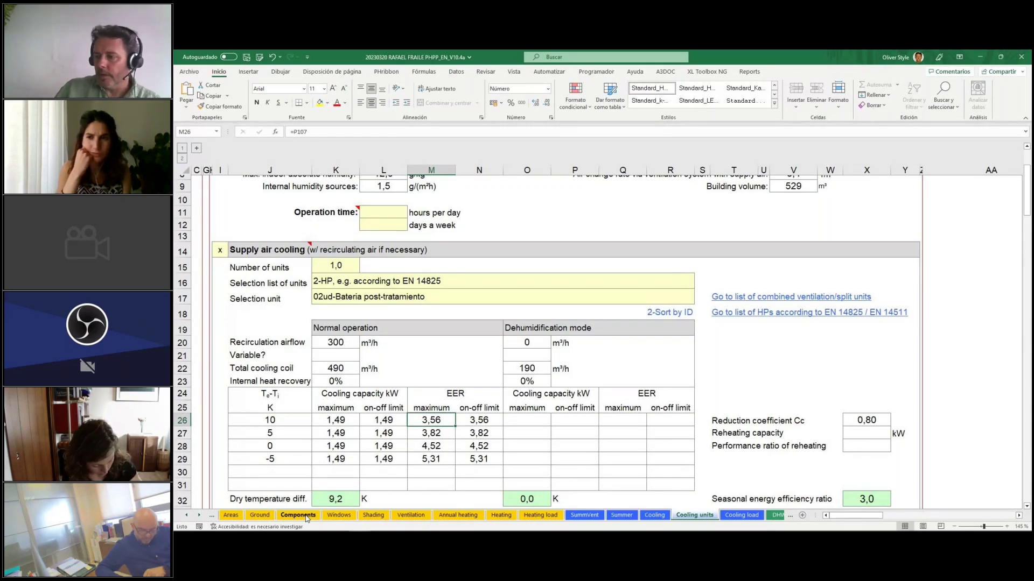
Review the selection list and selected unit of the supply air cooling section.
left_click_drag(734, 381, 733, 368)
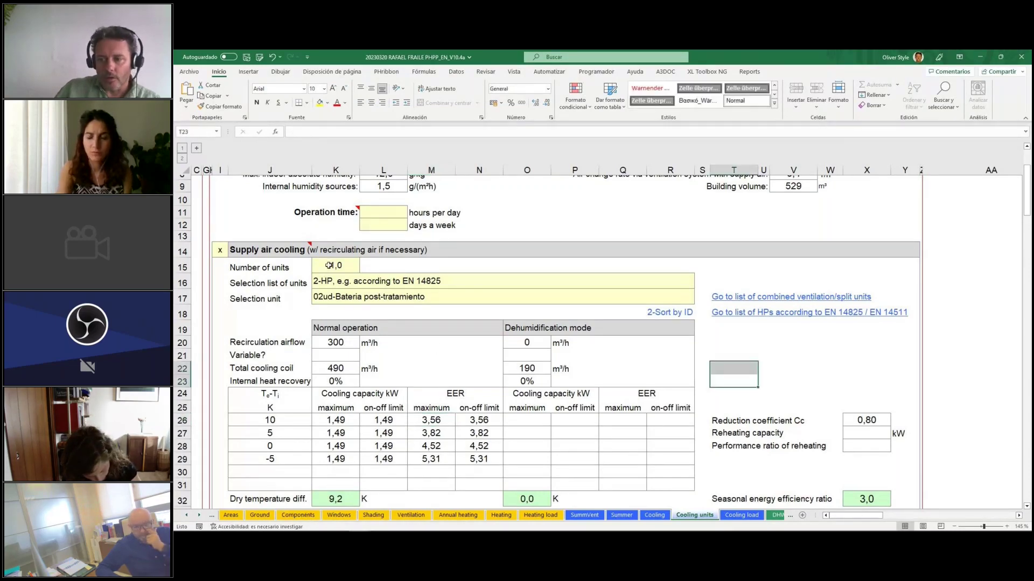
left_click_drag(329, 281, 530, 296)
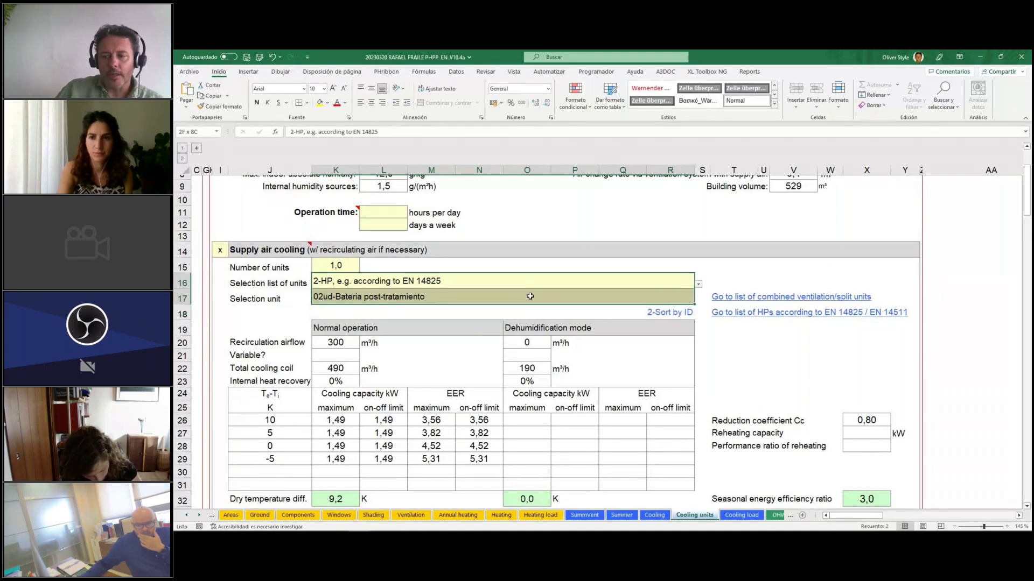
key("ctrl+z")
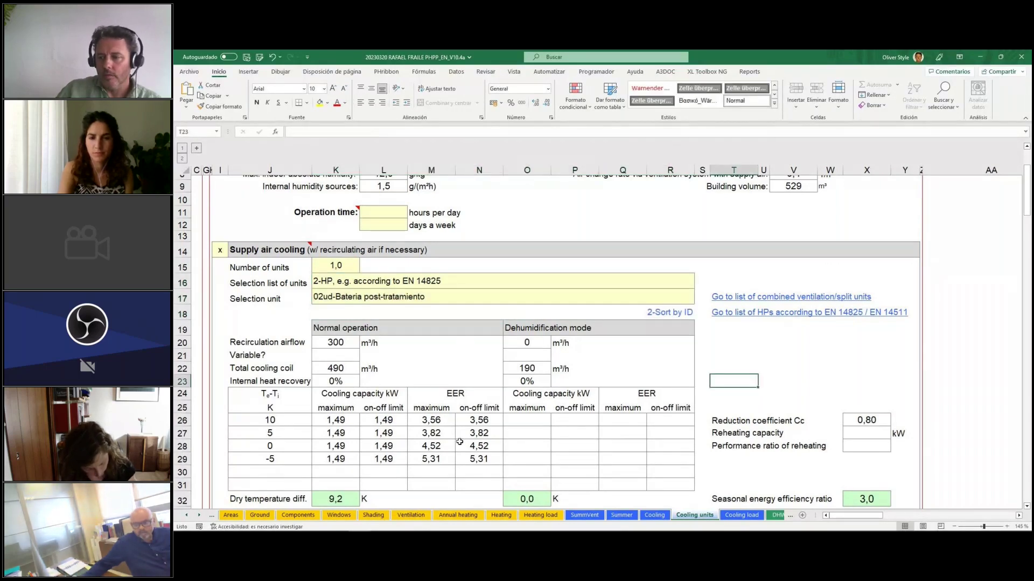
Activate the Recirculation cooling section in the Cooling units sheet by marking it with an x.
scroll(341, 492, "down", 3)
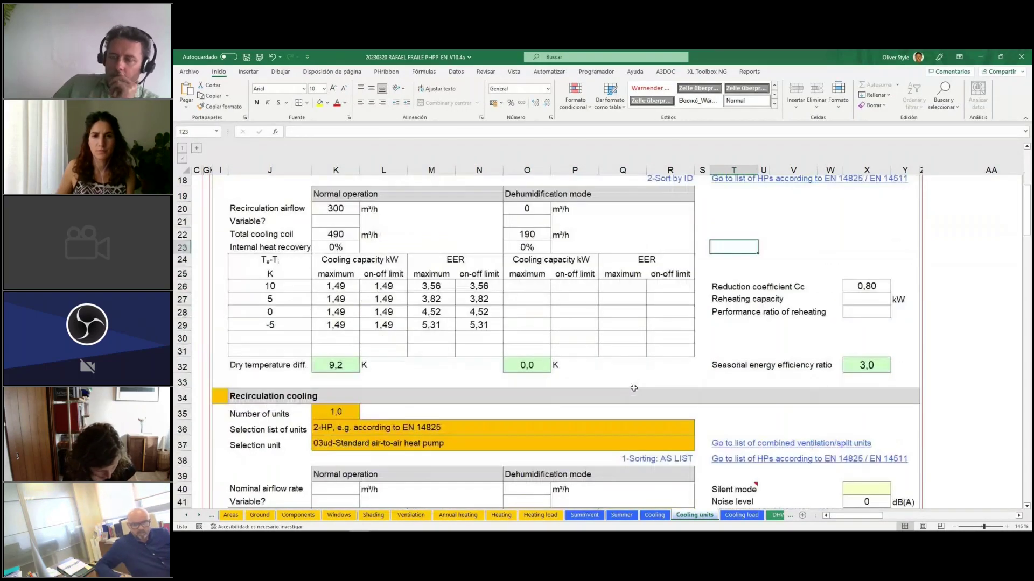
scroll(551, 345, "down", 3)
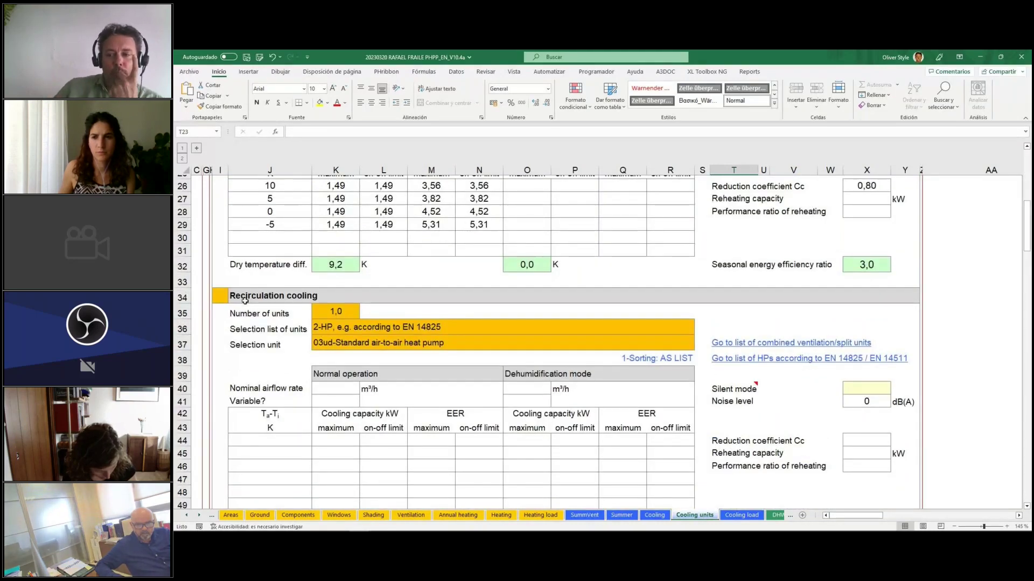
left_click(516, 343)
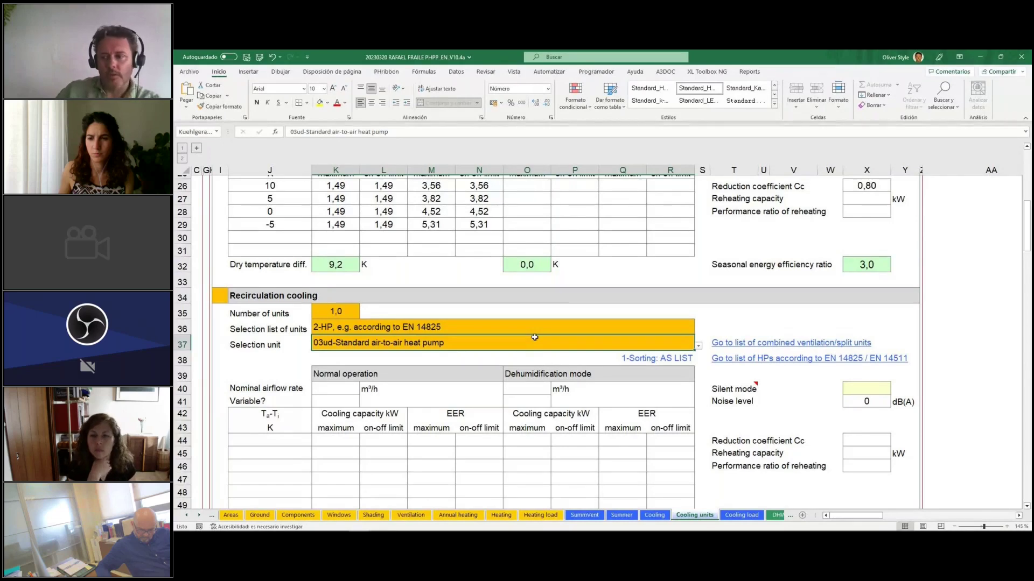
left_click(219, 296)
type("x")
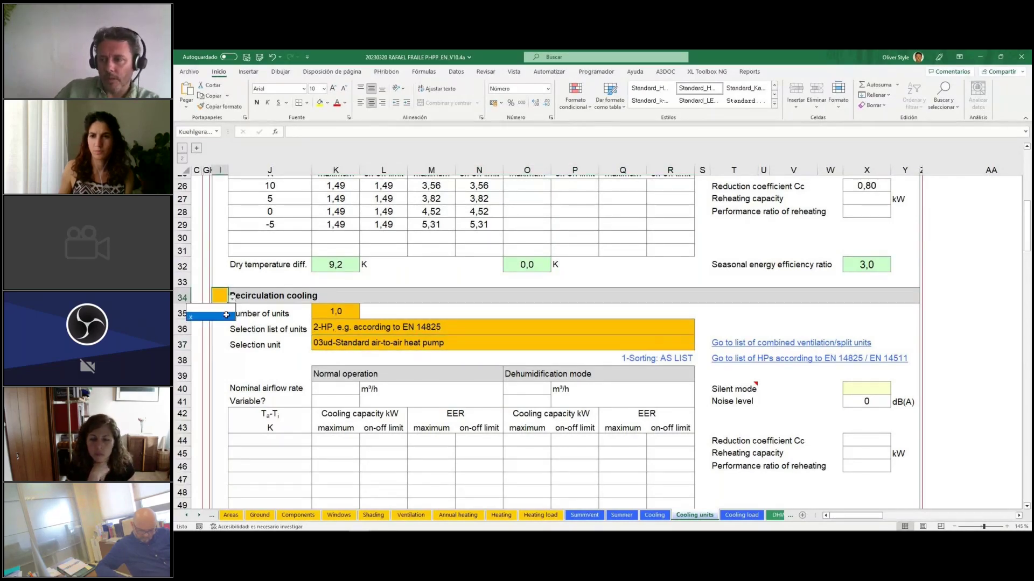
key("Return")
Look through the available heat pump units for recirculation cooling, including the Aquarea J series, without changing the selection.
left_click(459, 342)
left_click(541, 324)
left_click(686, 345)
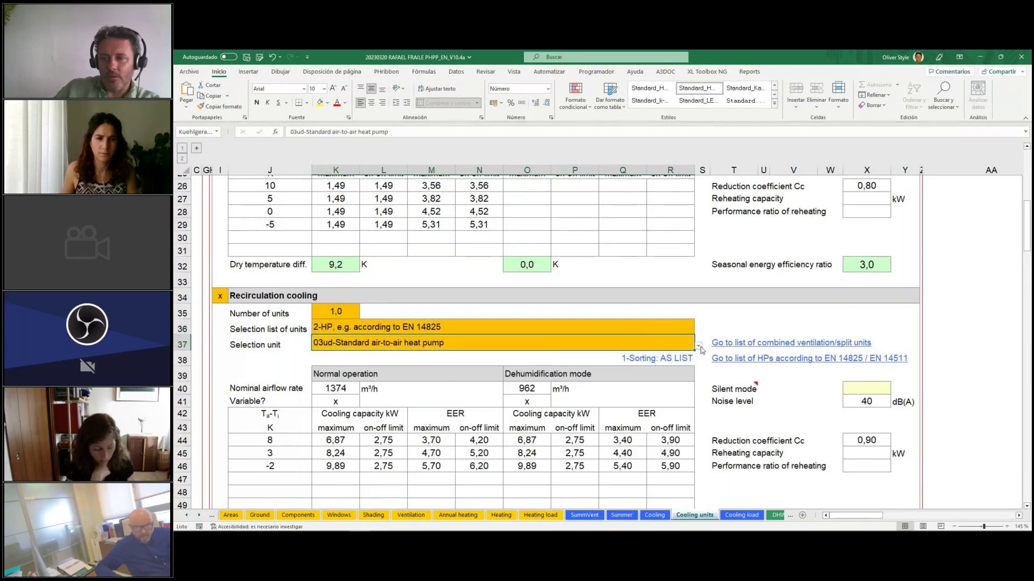
left_click(699, 347)
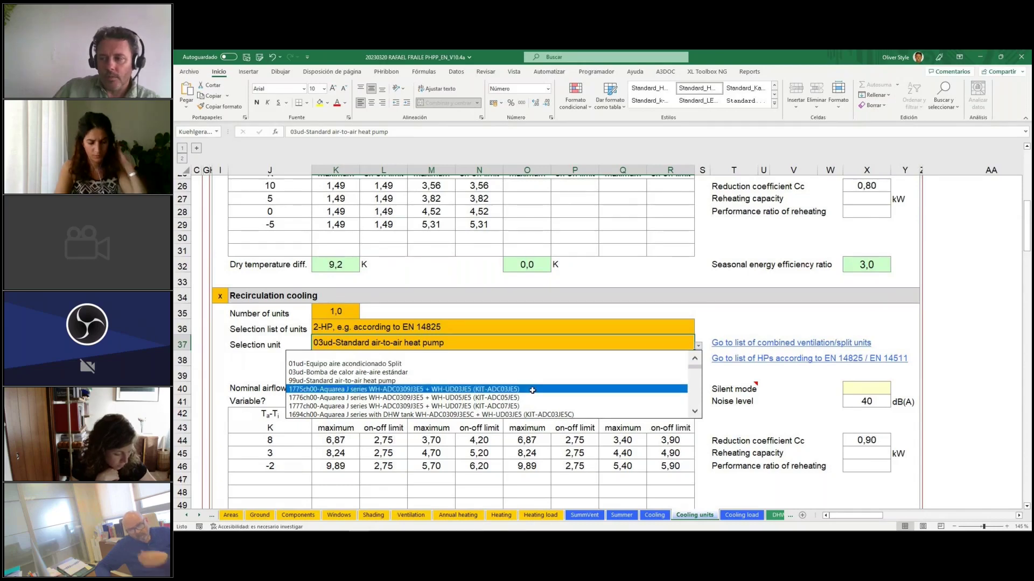
left_click(696, 411)
left_click(697, 412)
left_click(697, 412)
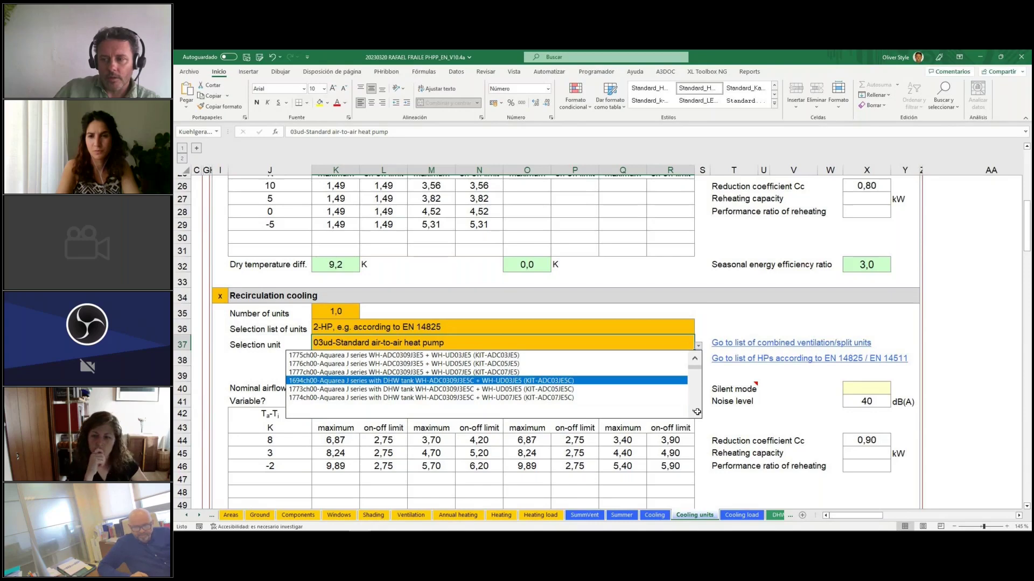
scroll(382, 371, "up", 2)
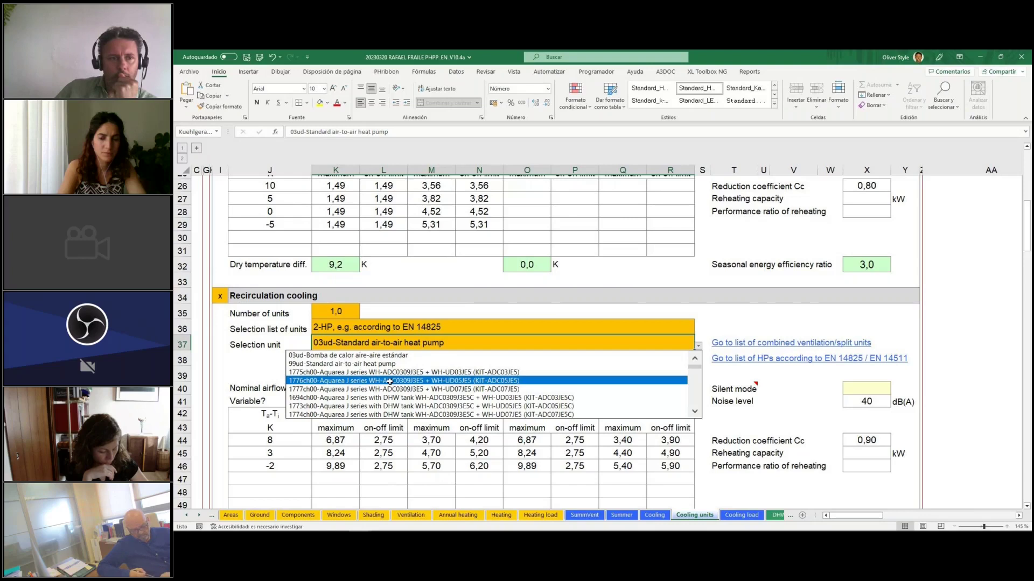
key("Escape")
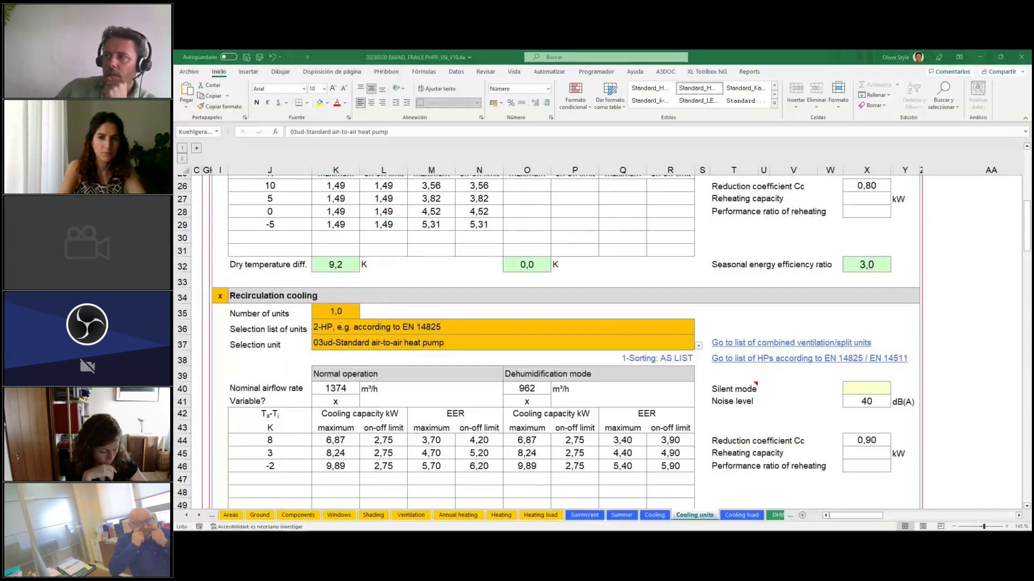
Switch to the Passive House Component Database in the browser and look through the heat pumps list under building services.
left_click(809, 358)
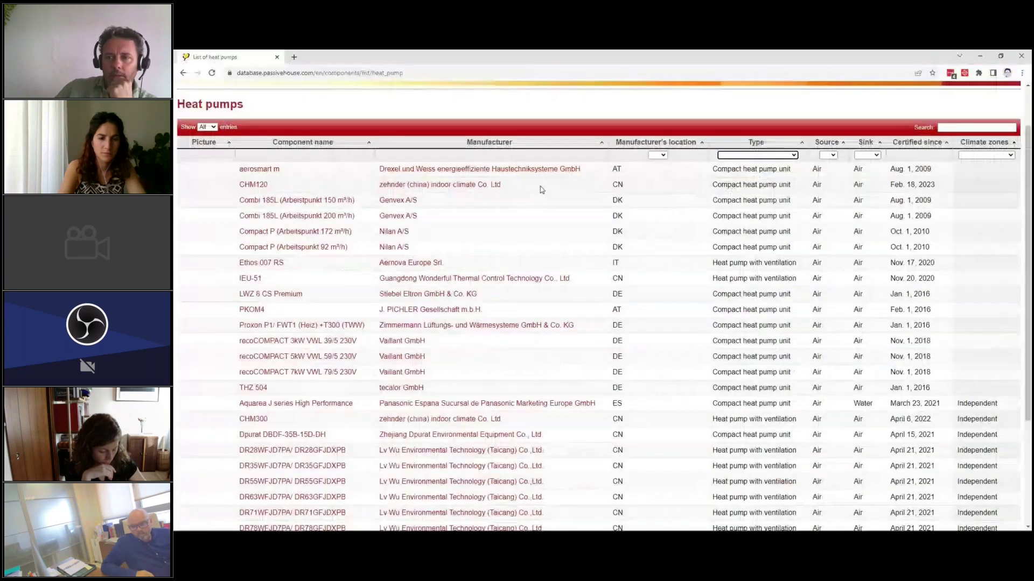
left_click(183, 73)
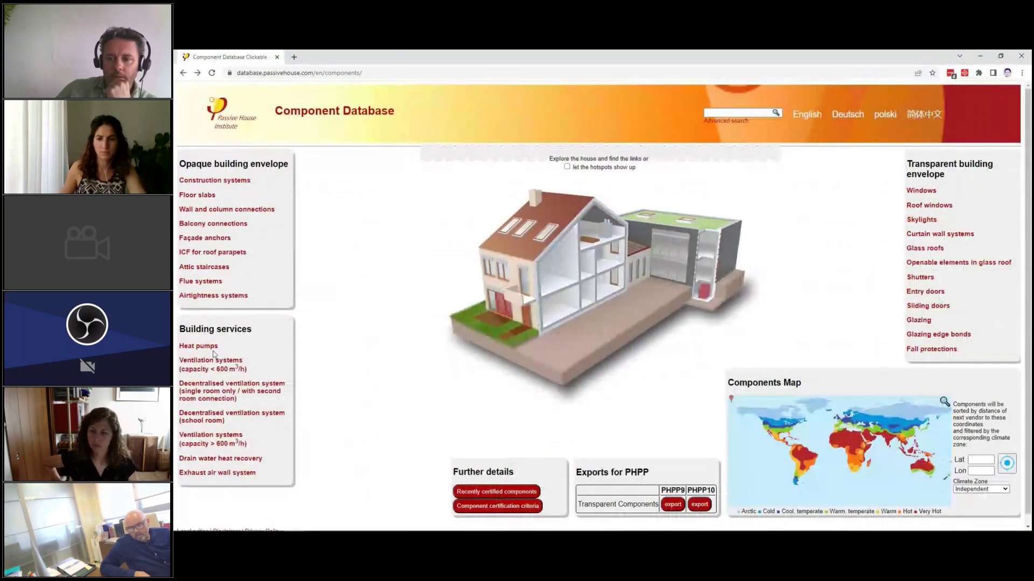
mouse_move(204, 349)
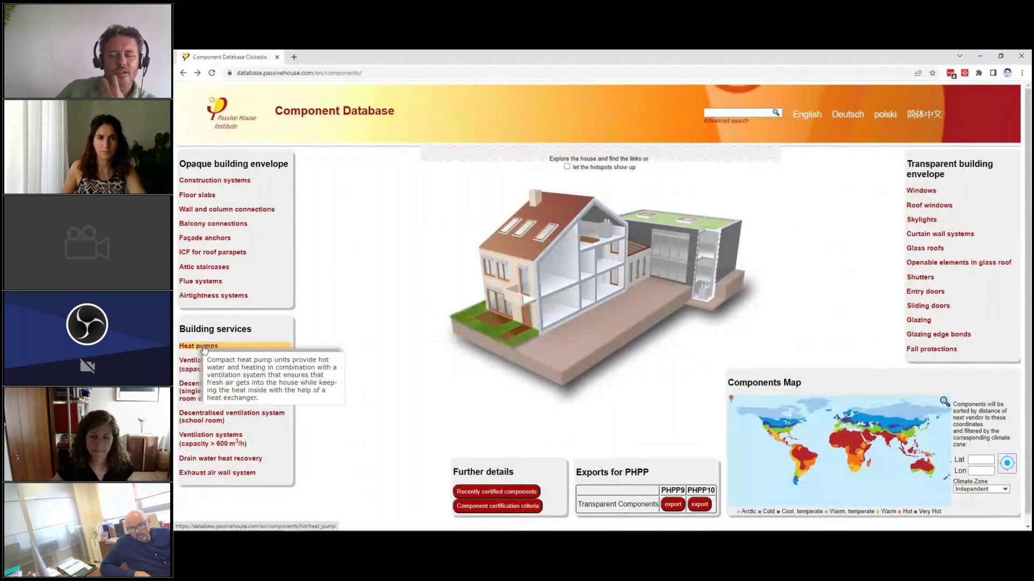
left_click(204, 347)
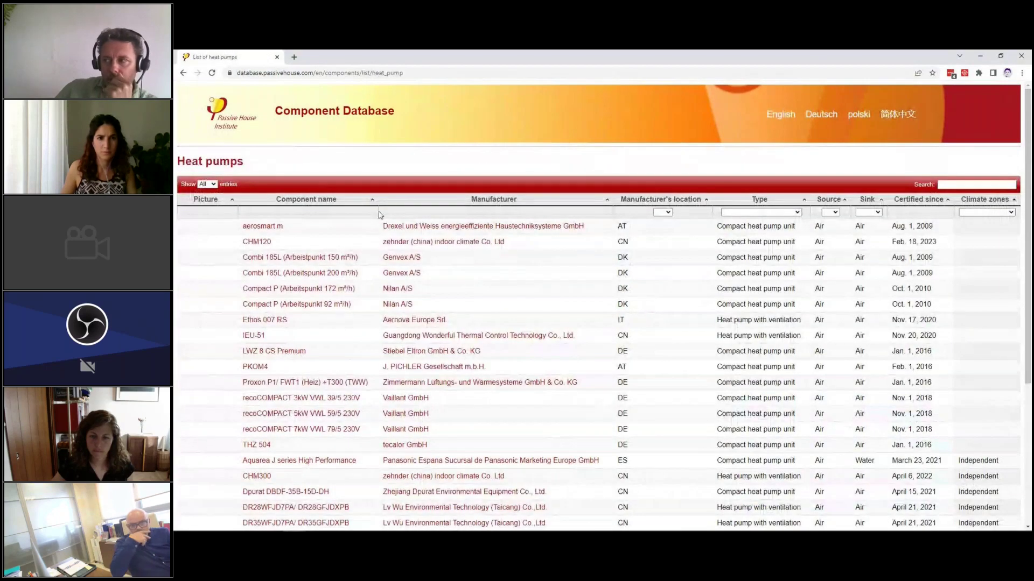
scroll(531, 244, "down", 1)
scroll(530, 244, "down", 3)
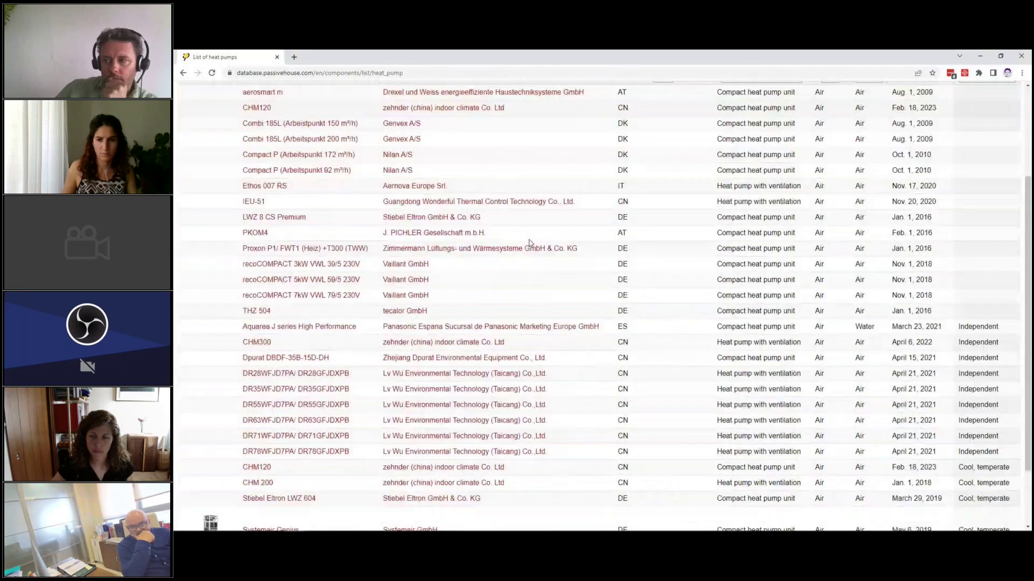
scroll(530, 243, "down", 3)
scroll(528, 244, "up", 7)
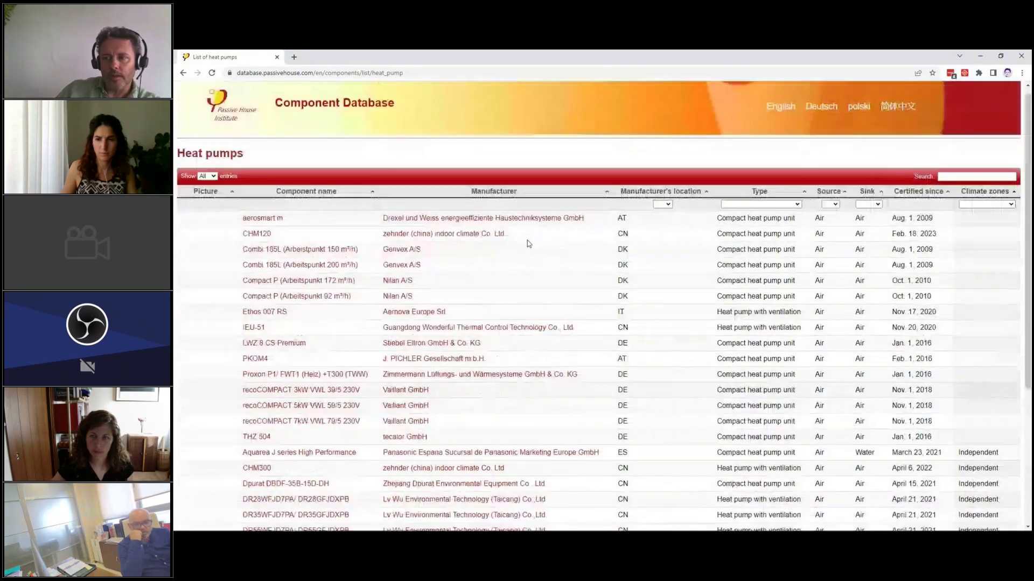
scroll(528, 240, "up", 1)
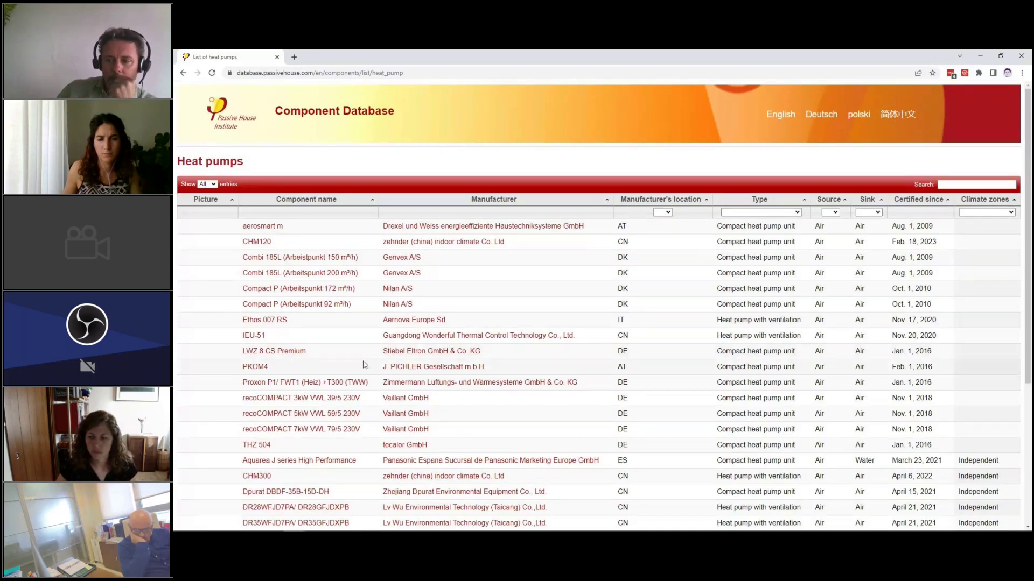
Open the Aquarea J series High Performance heat pump's database entry and its PDF certificate.
scroll(365, 356, "down", 2)
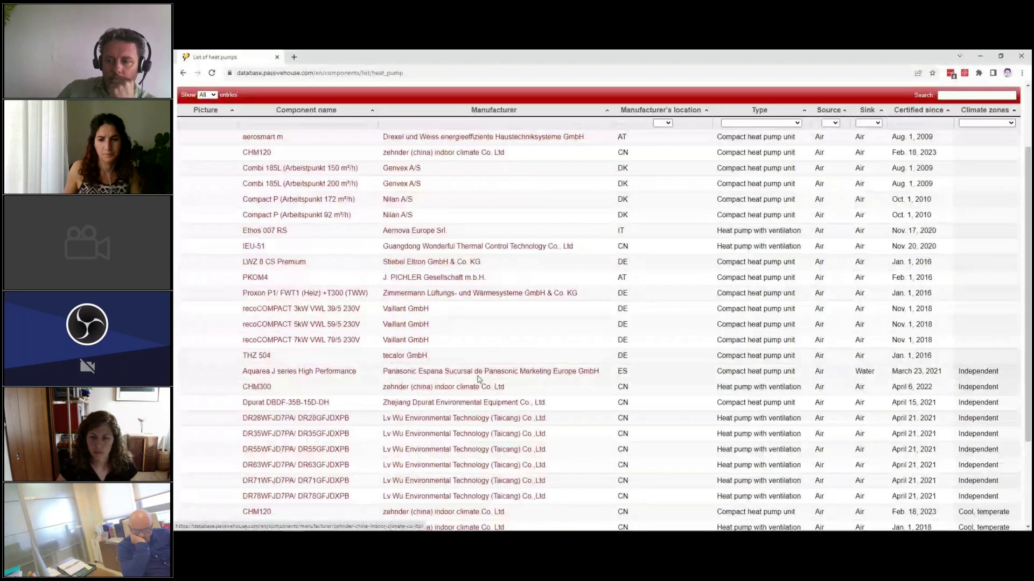
left_click(322, 374)
left_click(283, 323)
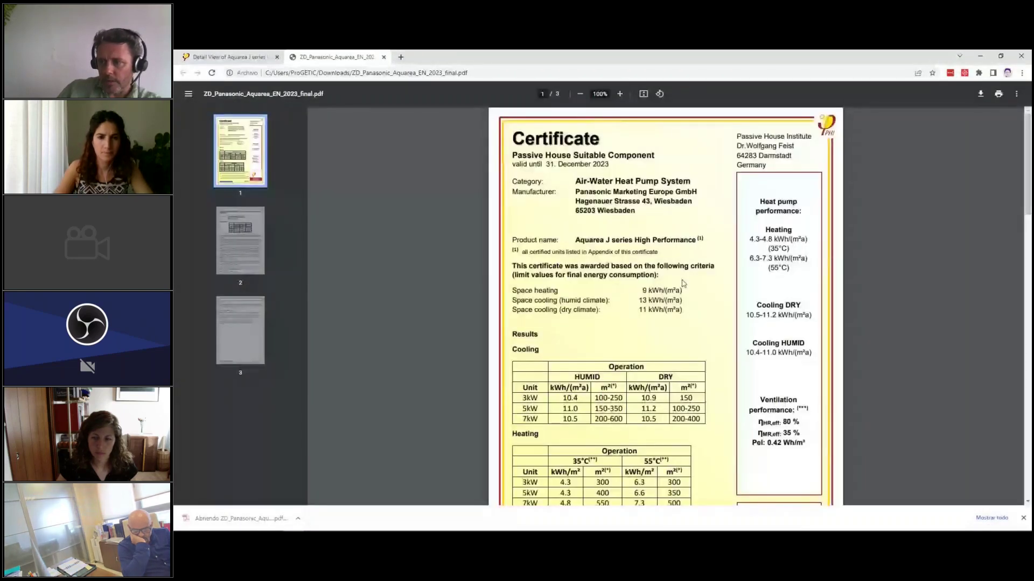
Examine the certificate's cooling results for humid and dry operation per unit size, plus the heating results and footnotes.
scroll(527, 407, "up", 5)
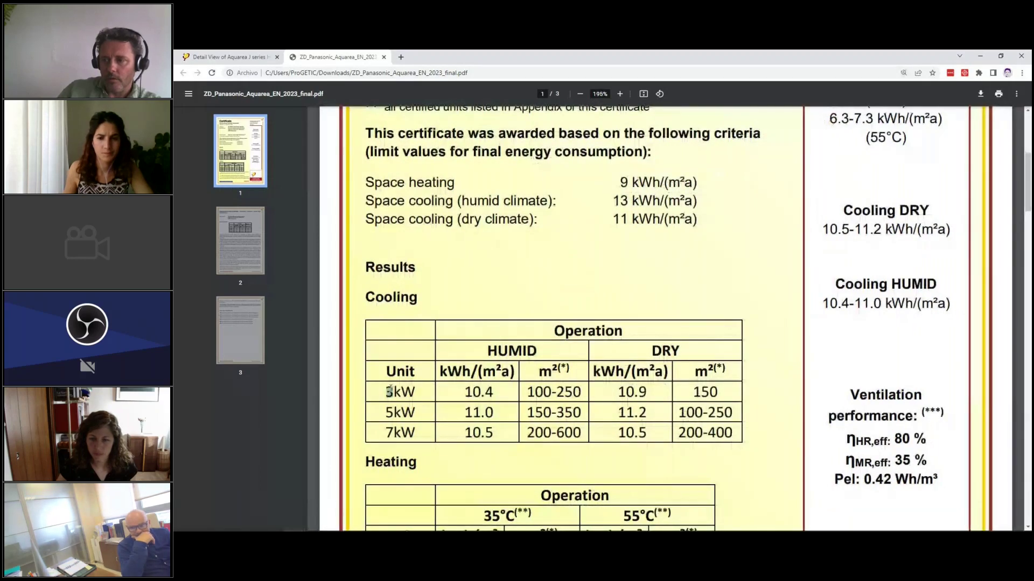
scroll(597, 381, "down", 3)
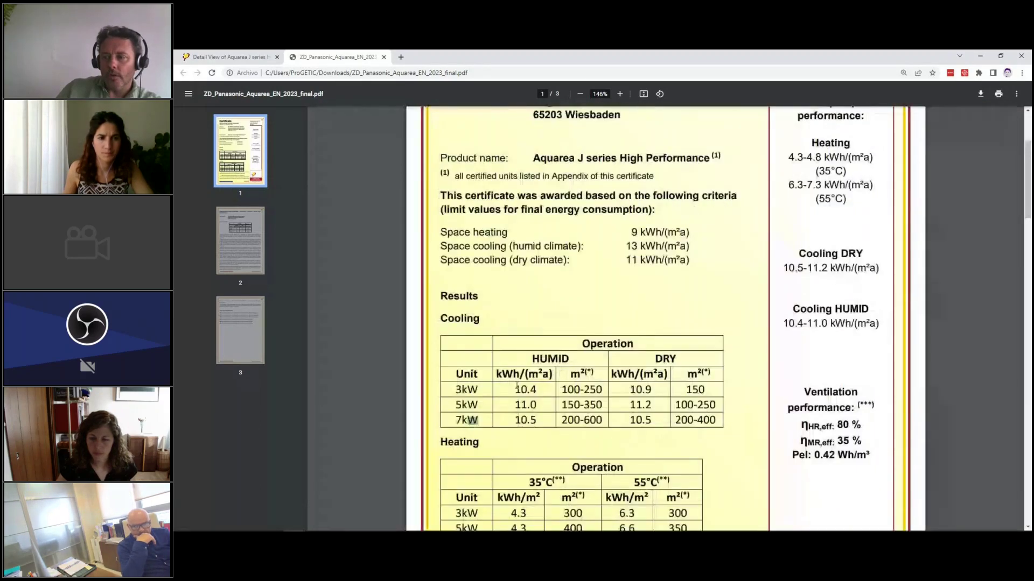
left_click_drag(514, 389, 602, 389)
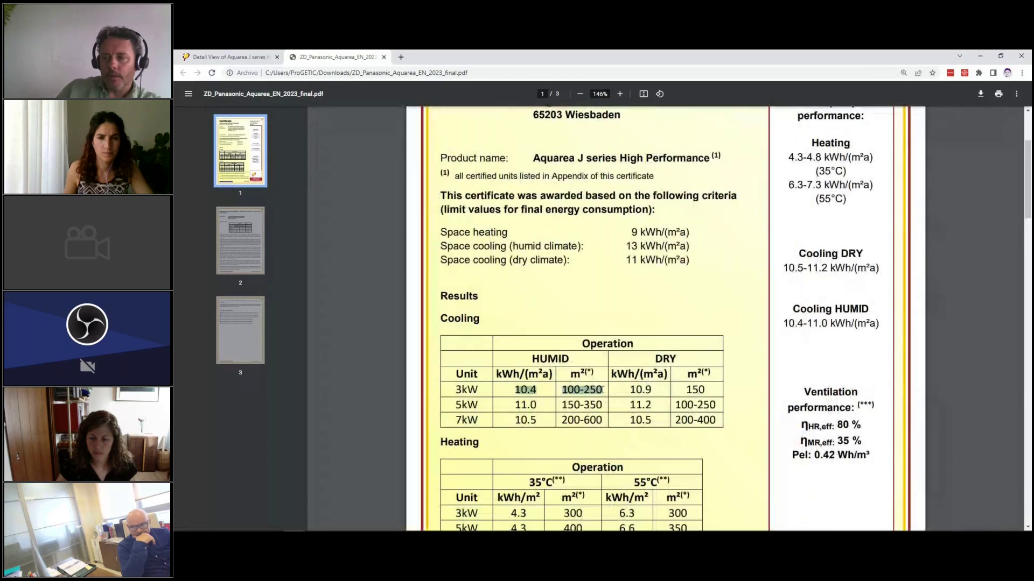
left_click(534, 390)
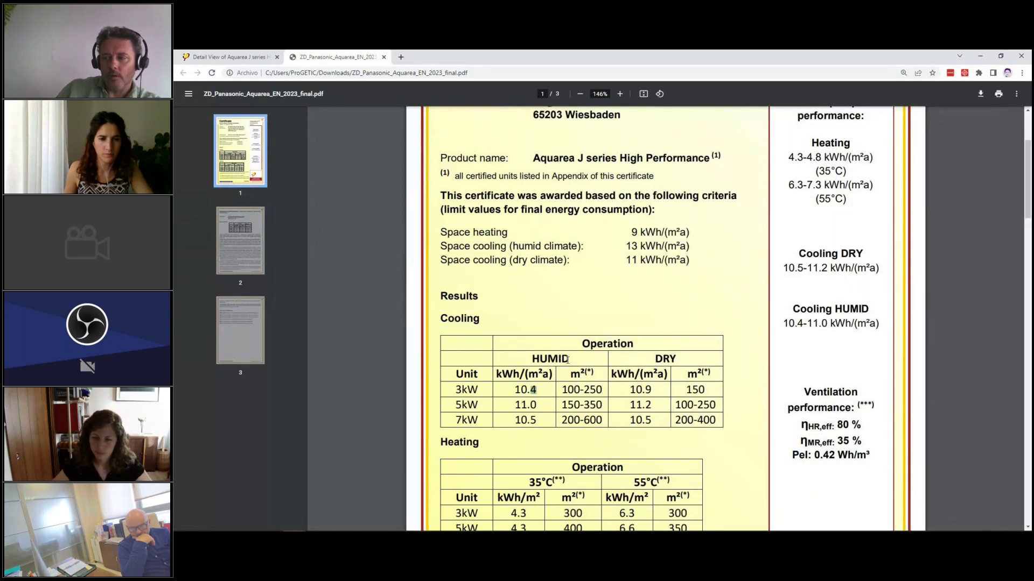
scroll(566, 362, "down", 2)
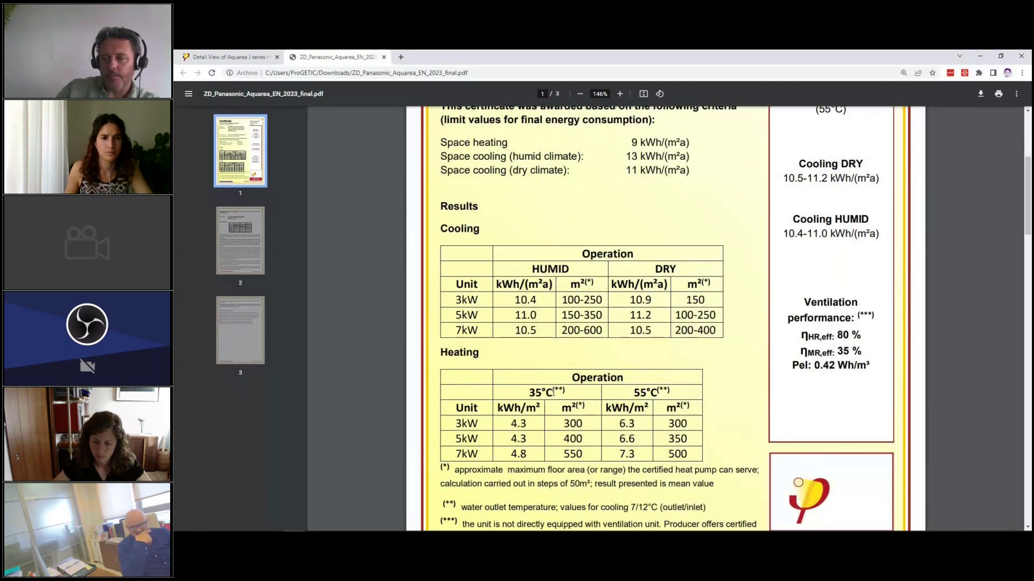
scroll(575, 391, "down", 1)
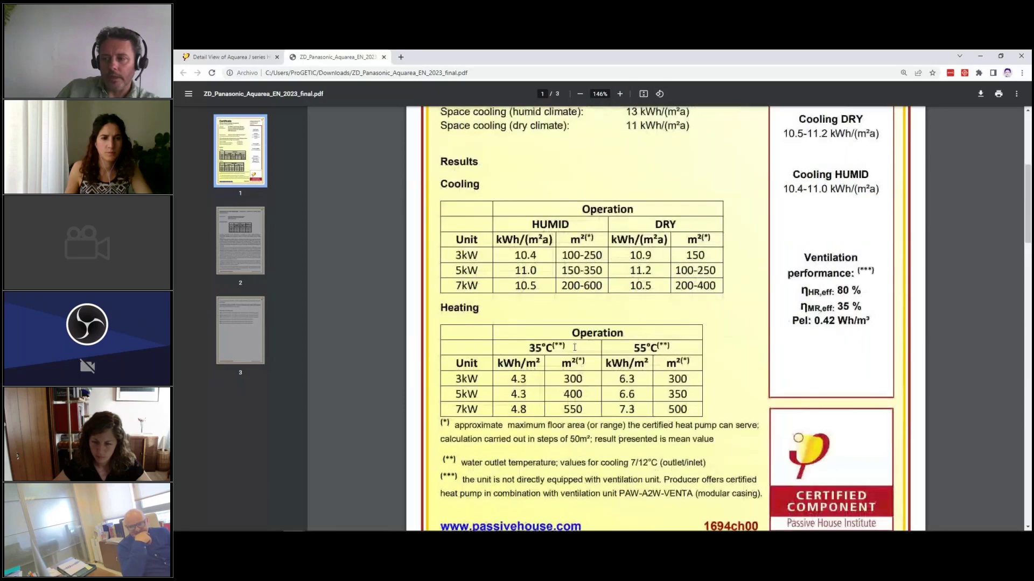
Return to the PHPP workbook in Excel and choose 03ud-Bomba de calor aire-aire estándar as the recirculation cooling unit.
left_click(982, 58)
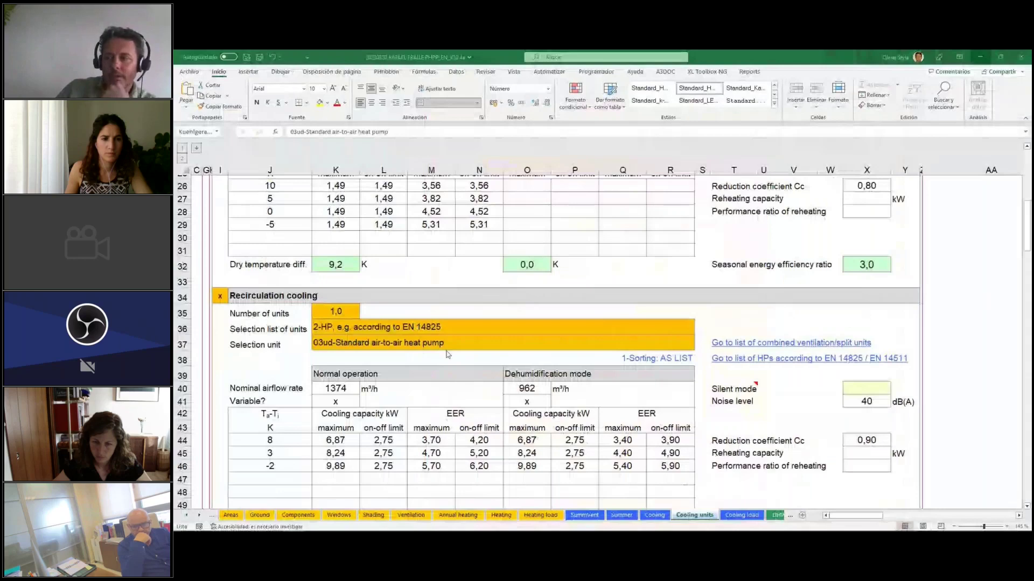
left_click(499, 346)
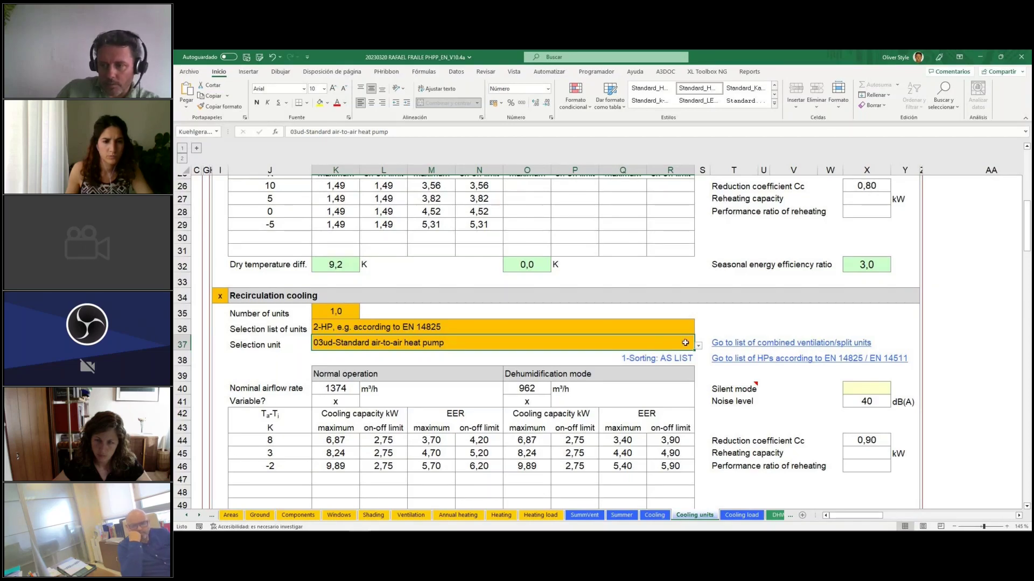
left_click(698, 346)
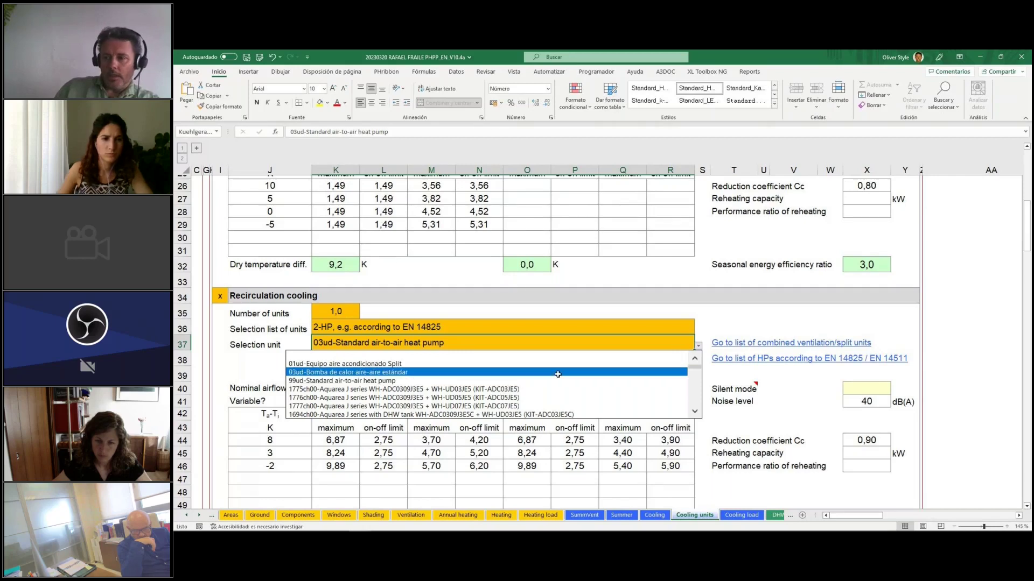
left_click(556, 372)
Check the recirculation cooling's number of units, its cooling contribution in the results, and the unsatisfied latent demand.
left_click(346, 310)
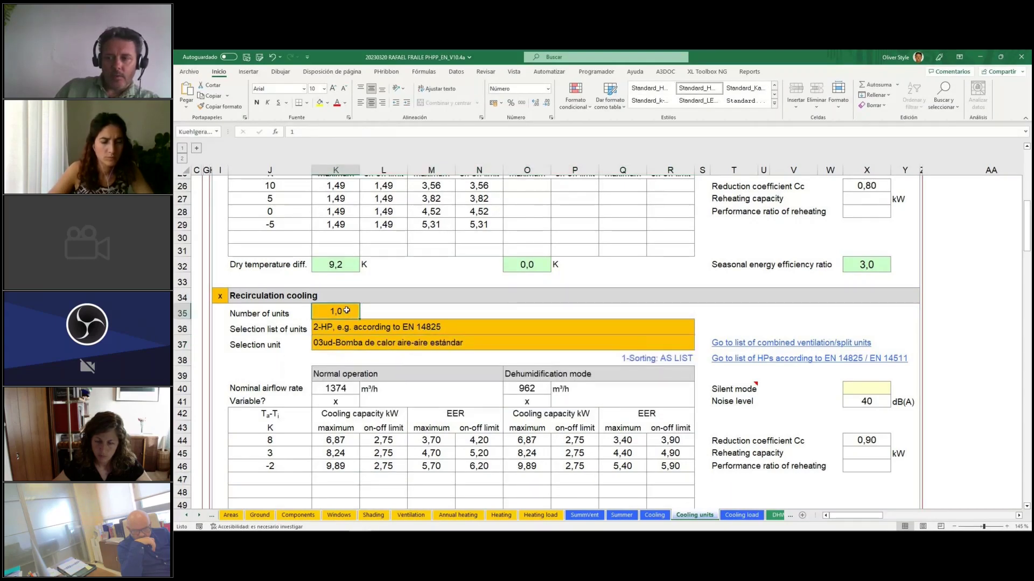
scroll(747, 397, "down", 3)
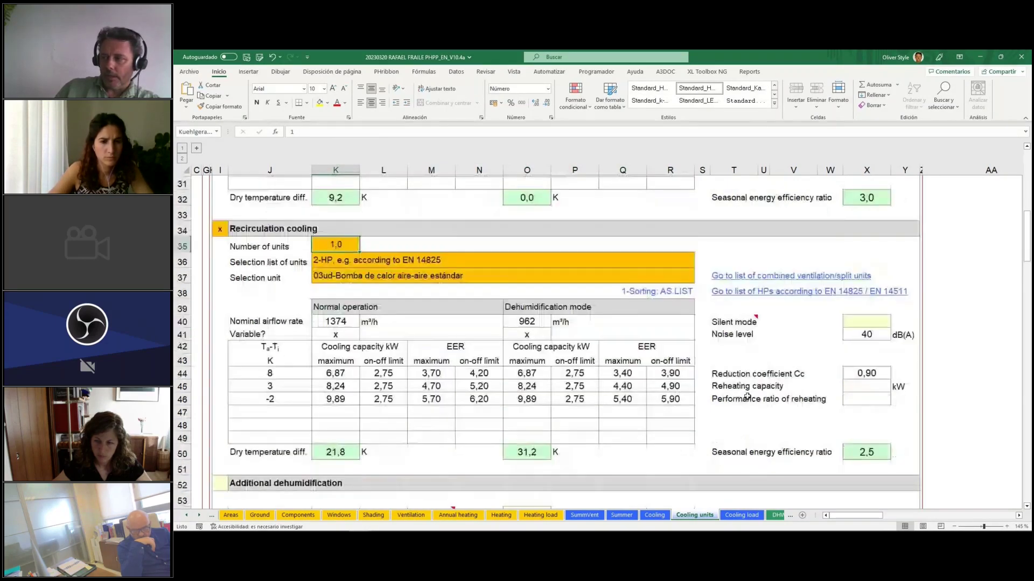
scroll(760, 388, "down", 7)
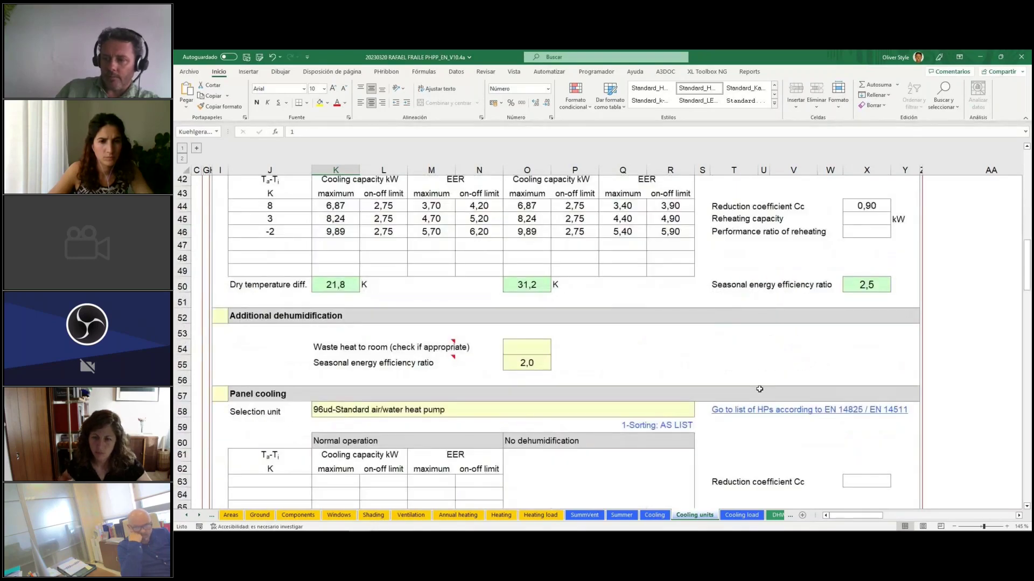
scroll(761, 387, "down", 4)
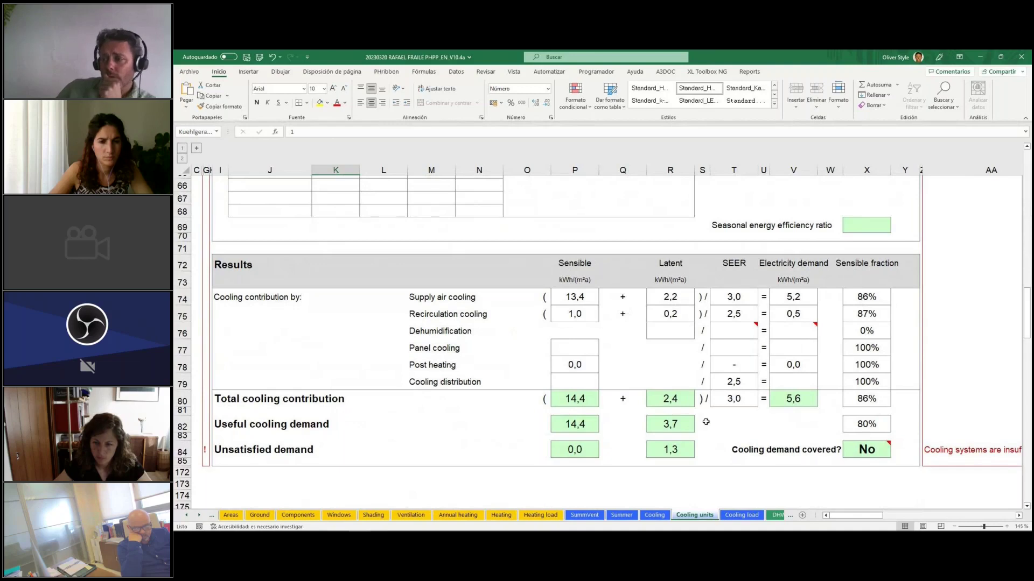
left_click(682, 452)
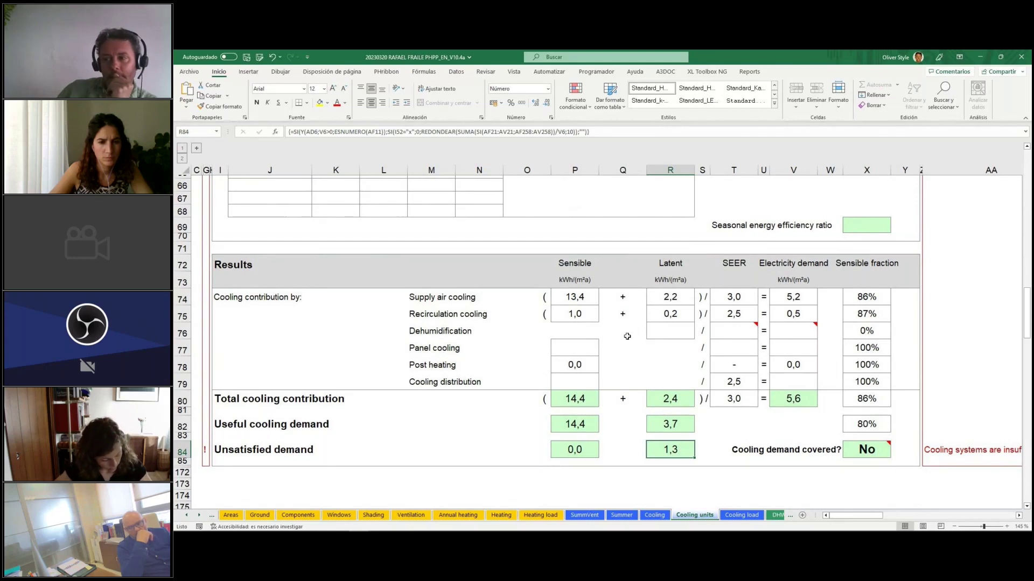
Review the sensible and latent columns of the cooling results, and open the sheet's monthly humidity load and dehumidification chart.
left_click_drag(584, 297, 574, 445)
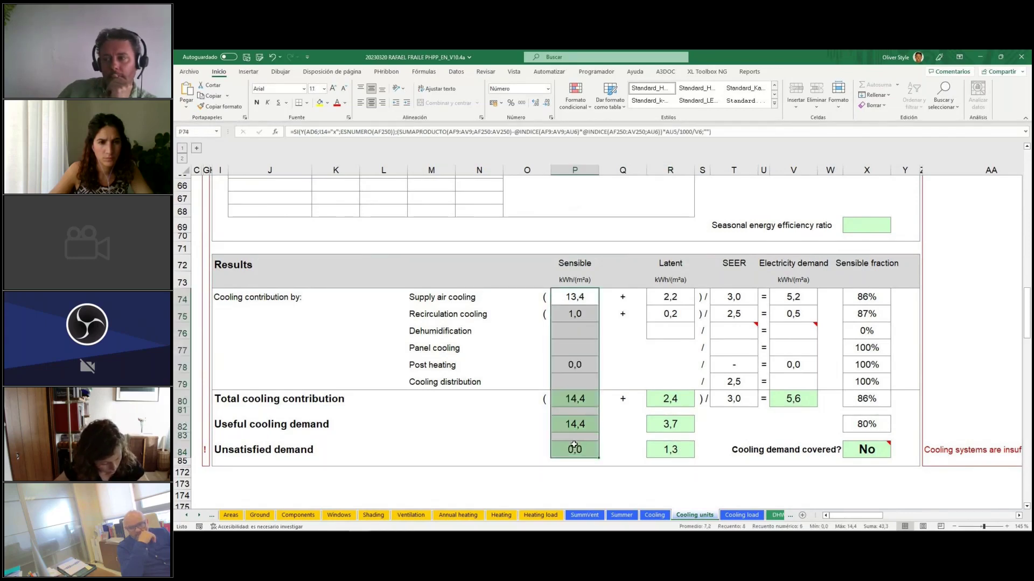
left_click_drag(678, 449, 670, 297)
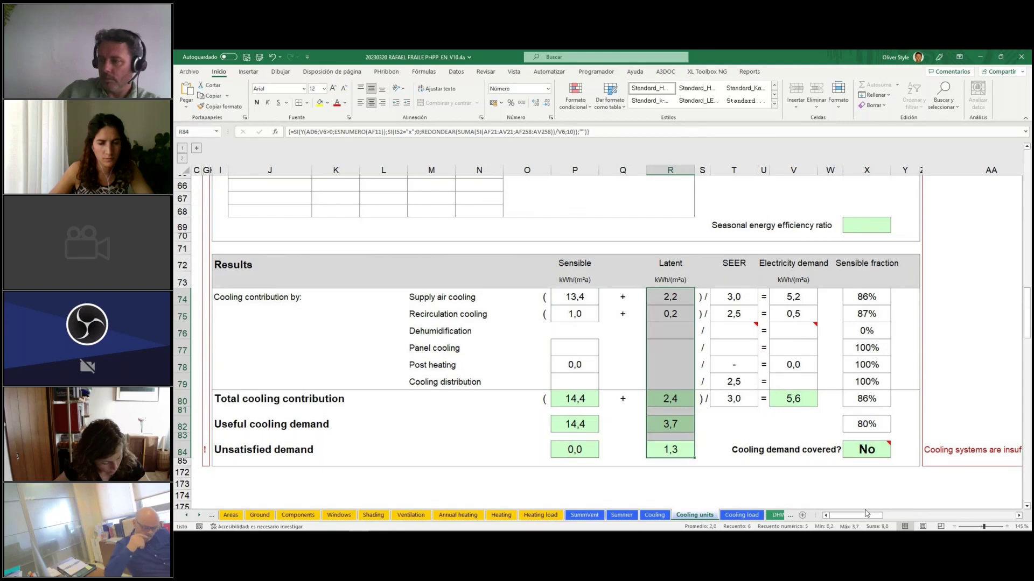
left_click_drag(859, 518, 911, 518)
left_click_drag(1026, 312, 1026, 235)
left_click_drag(913, 517, 933, 517)
scroll(689, 399, "down", 1, "ctrl")
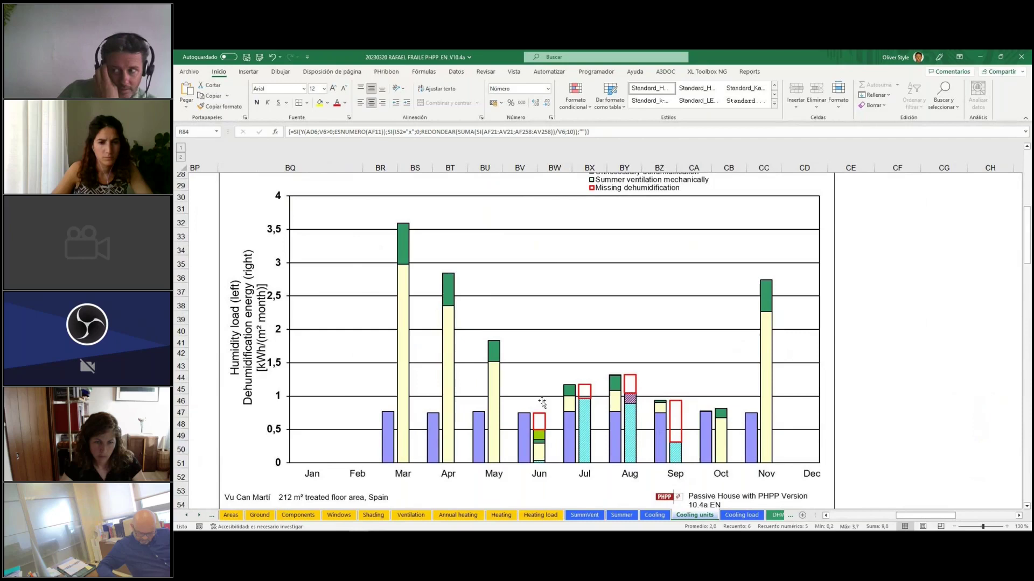
Examine the chart's monthly humidity loads, dehumidification by supply air and recirculation cooling, and missing dehumidification against the legend.
scroll(627, 389, "up", 2)
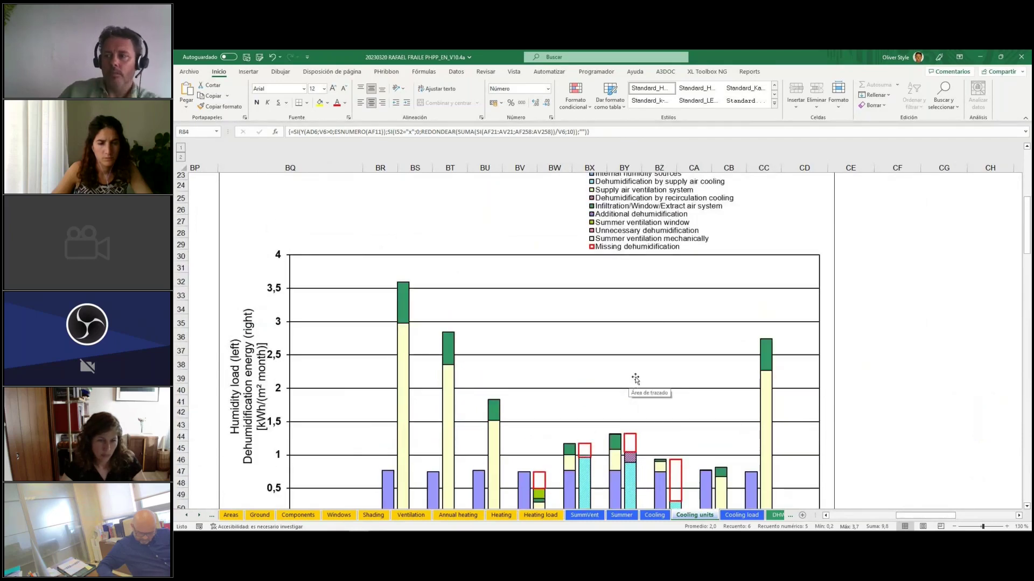
left_click(586, 452)
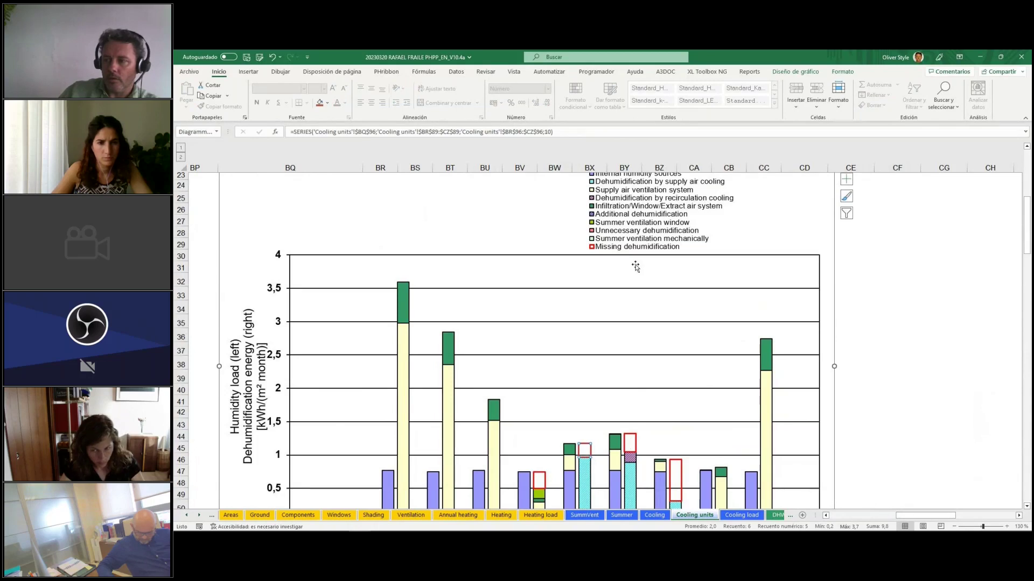
scroll(630, 256, "down", 1)
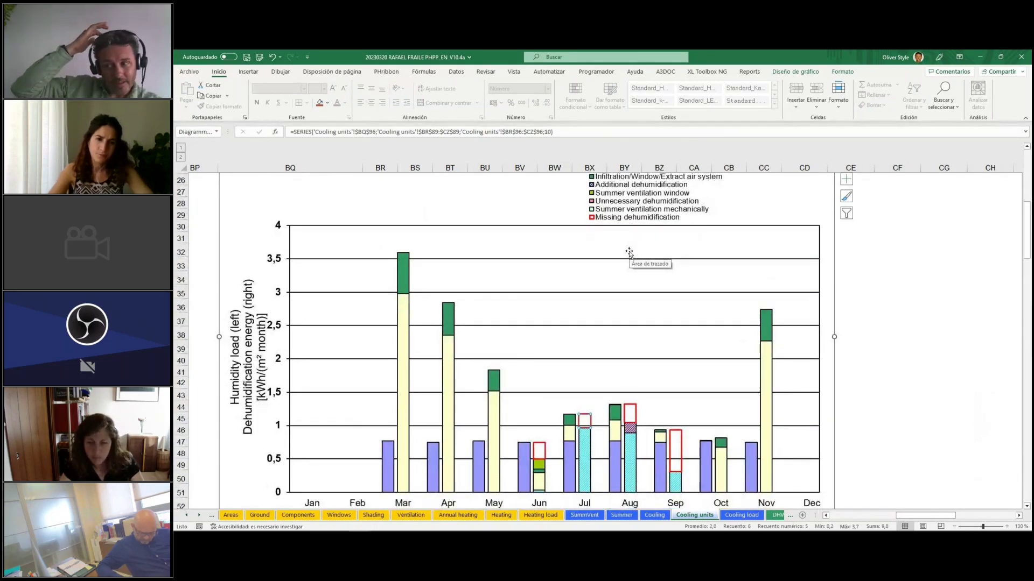
scroll(595, 300, "down", 2)
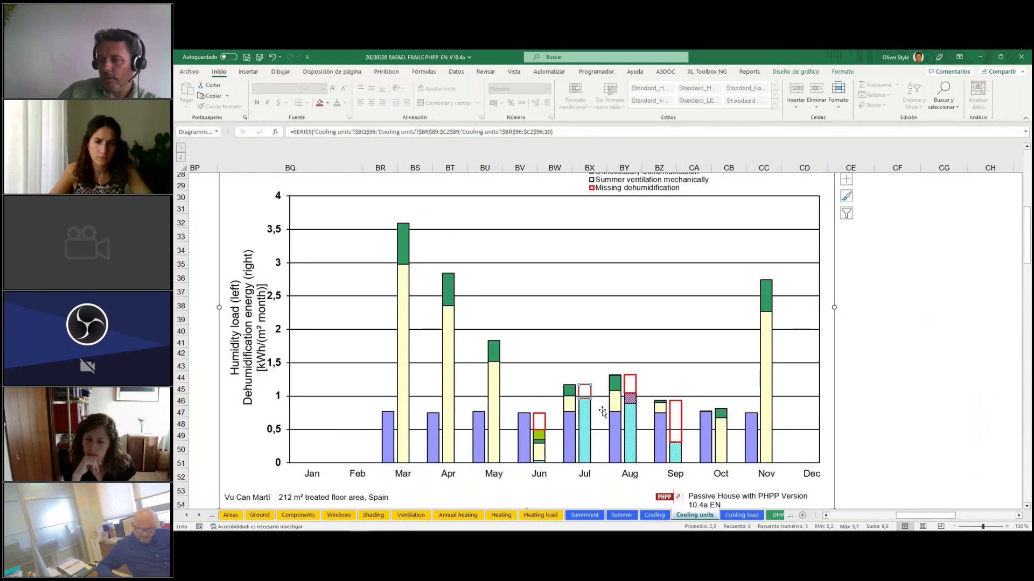
left_click(955, 386)
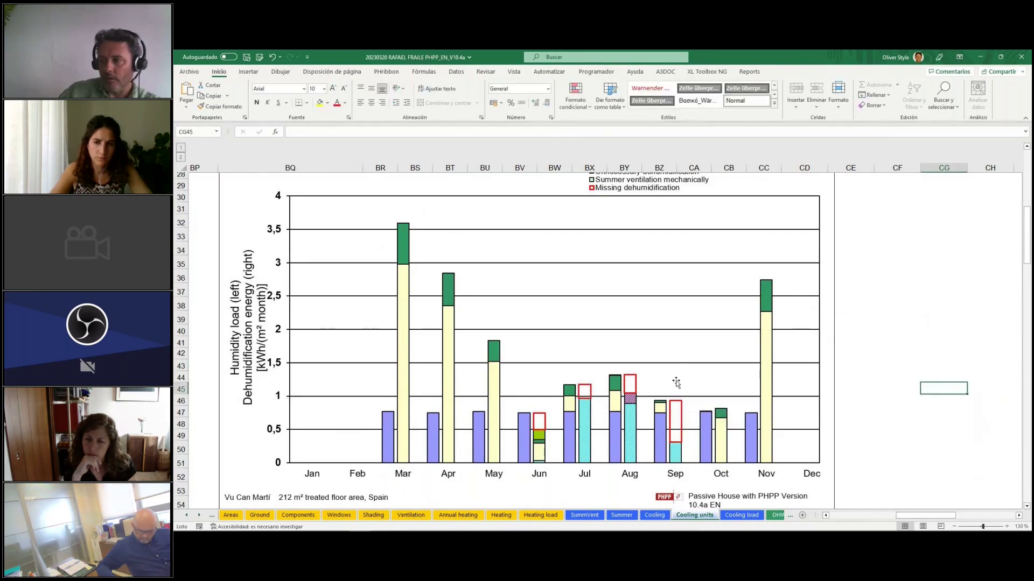
scroll(676, 382, "up", 2)
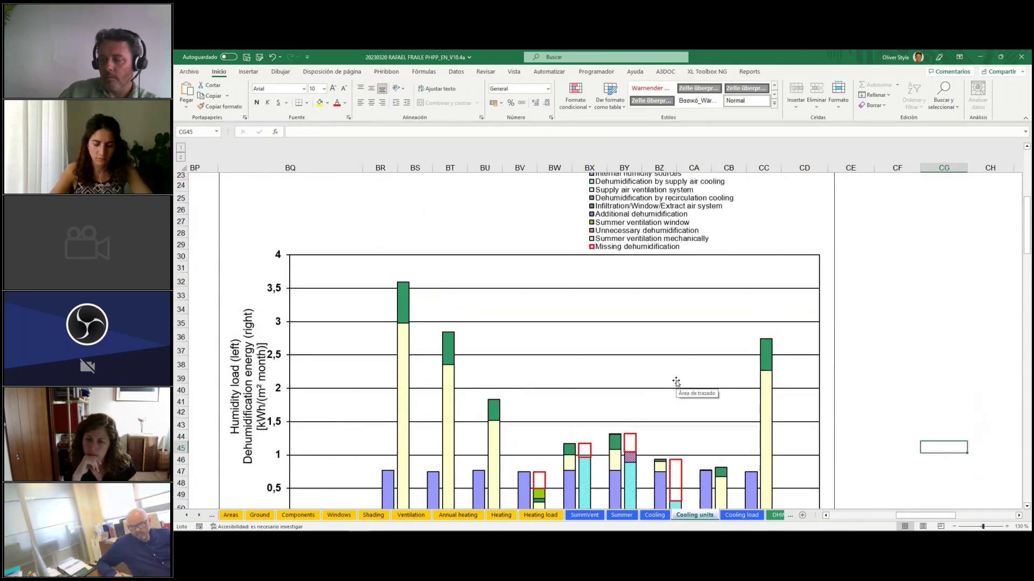
scroll(676, 385, "down", 2)
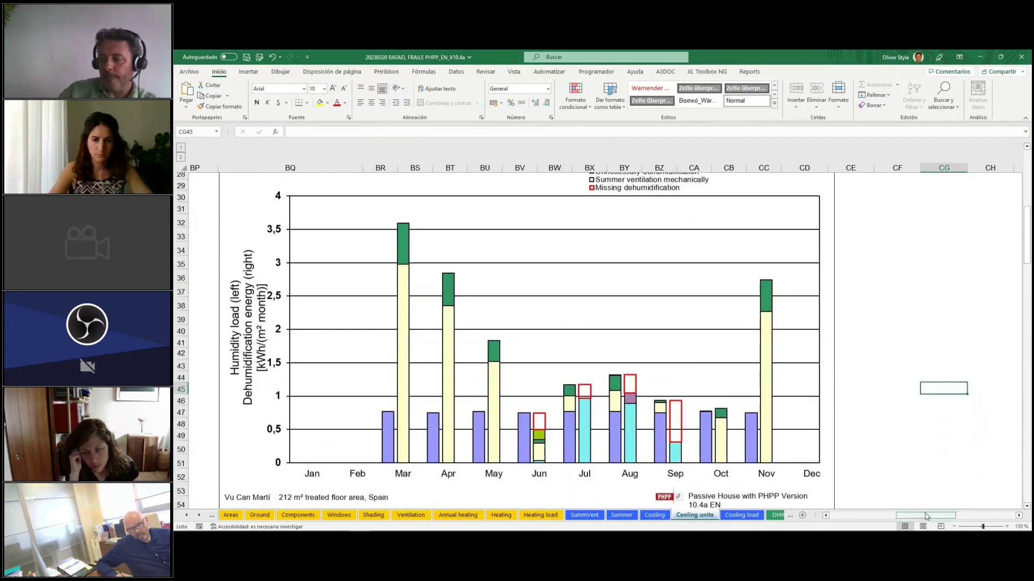
left_click_drag(926, 518, 921, 518)
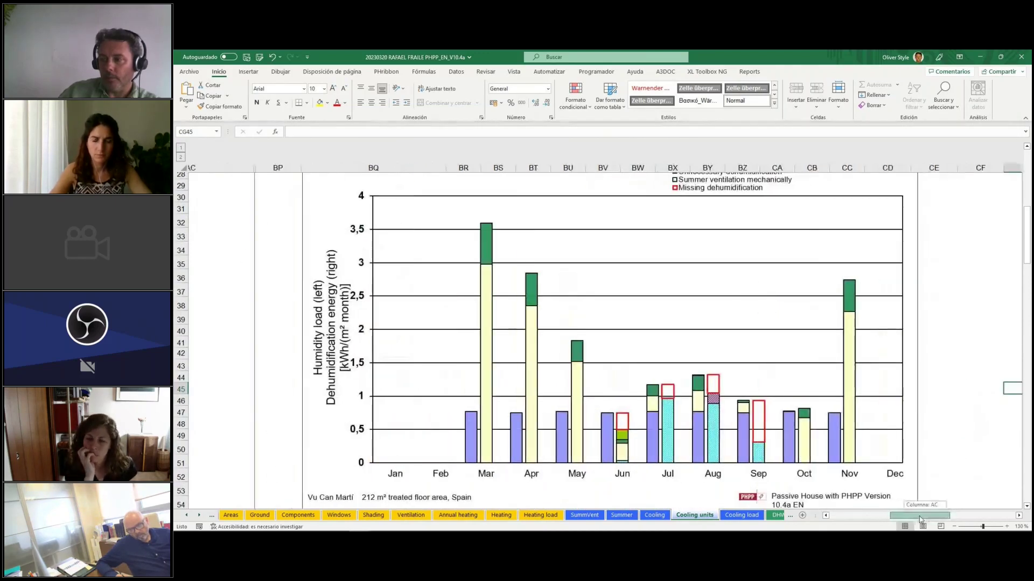
scroll(775, 324, "up", 2)
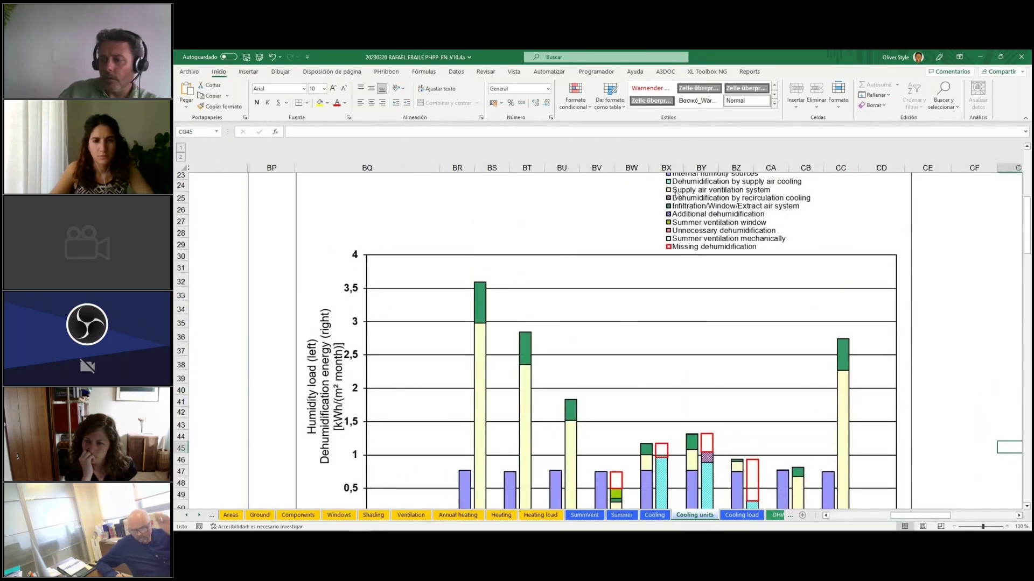
left_click(693, 462)
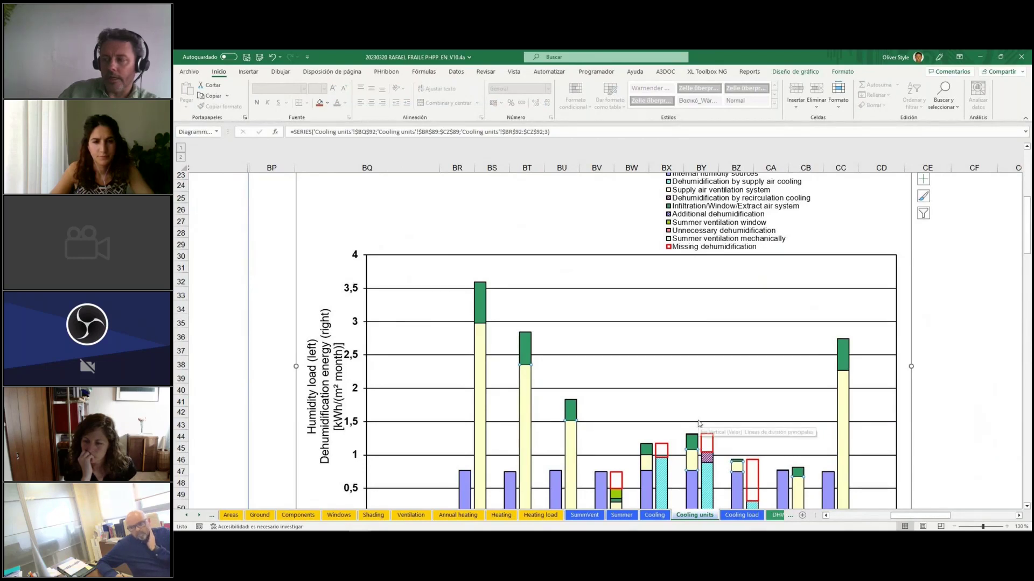
Deactivate supply air cooling by clearing its x mark in I14, and check the unsatisfied latent demand in the results.
left_click_drag(919, 518, 858, 519)
scroll(223, 208, "up", 3)
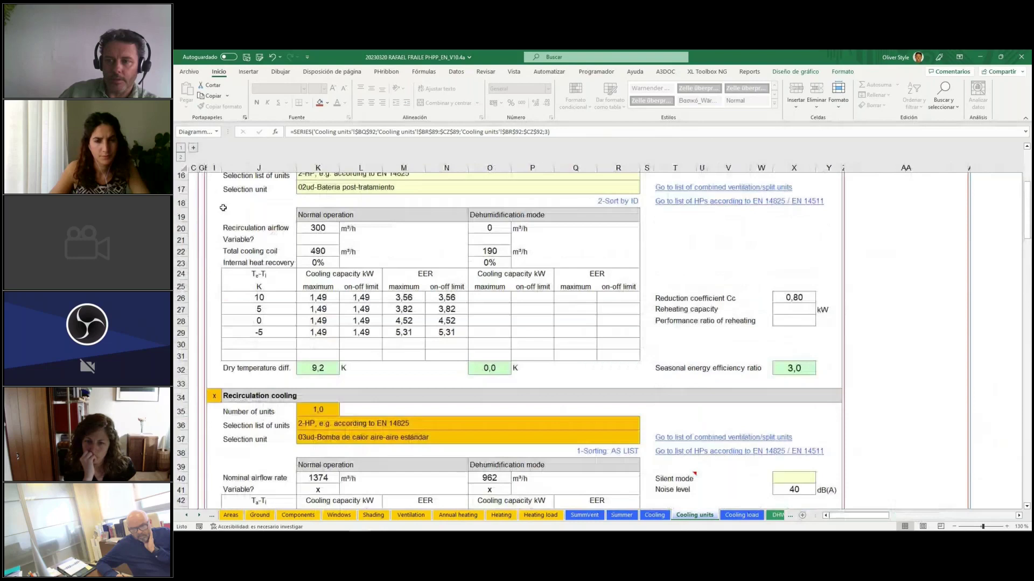
scroll(222, 208, "up", 2)
left_click(216, 204)
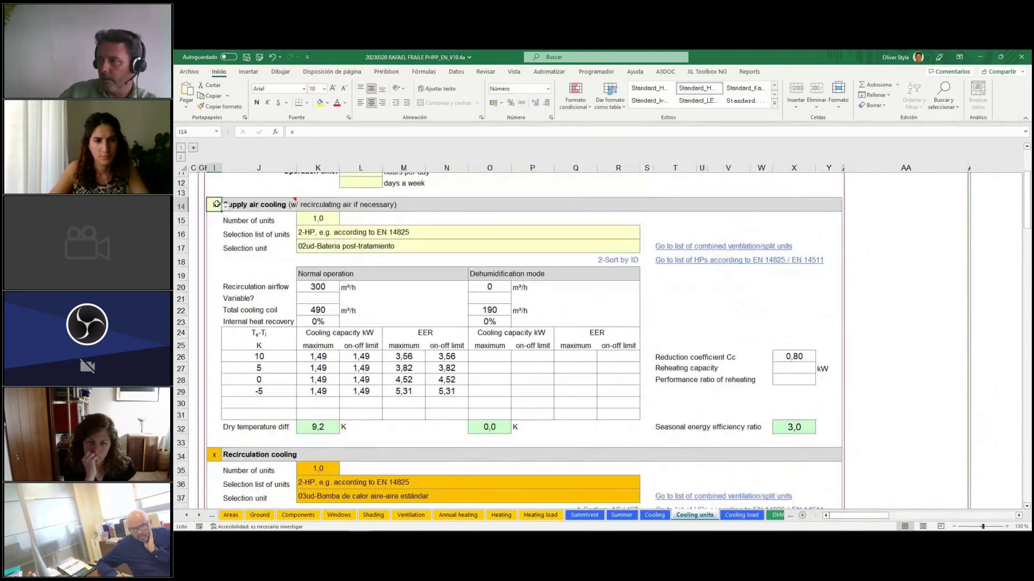
key("Delete")
left_click_drag(1027, 204, 1027, 338)
left_click(619, 363)
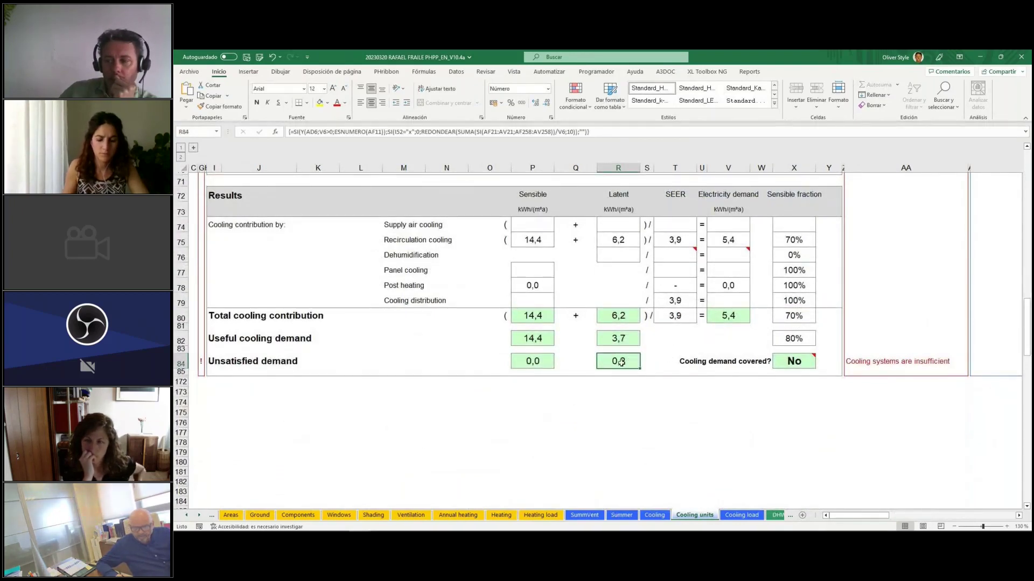
Check the frequency of excessively high humidity against its criterion in the Verification worksheet.
left_click(187, 515)
left_click(186, 516)
left_click(187, 516)
left_click(186, 516)
left_click(350, 515)
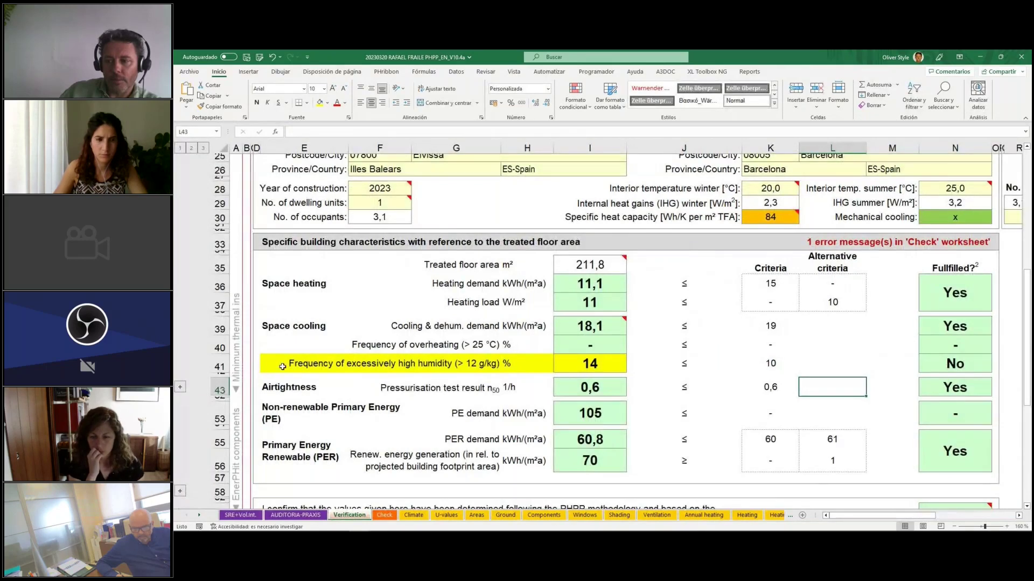
left_click_drag(590, 364, 294, 364)
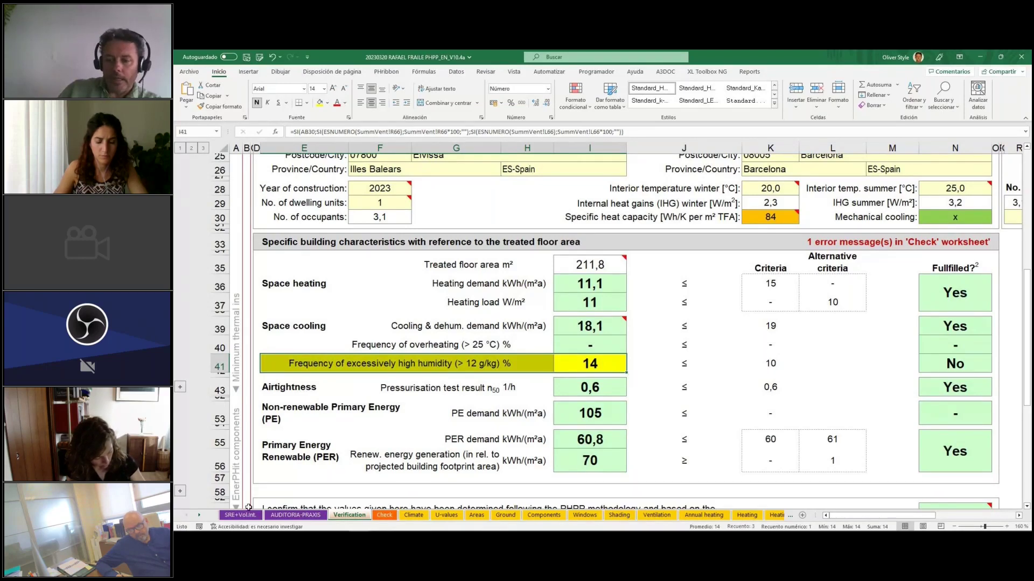
Return to the Cooling units worksheet and review the supply air cooling and recirculation cooling sections.
left_click(200, 516)
left_click(199, 517)
left_click(761, 515)
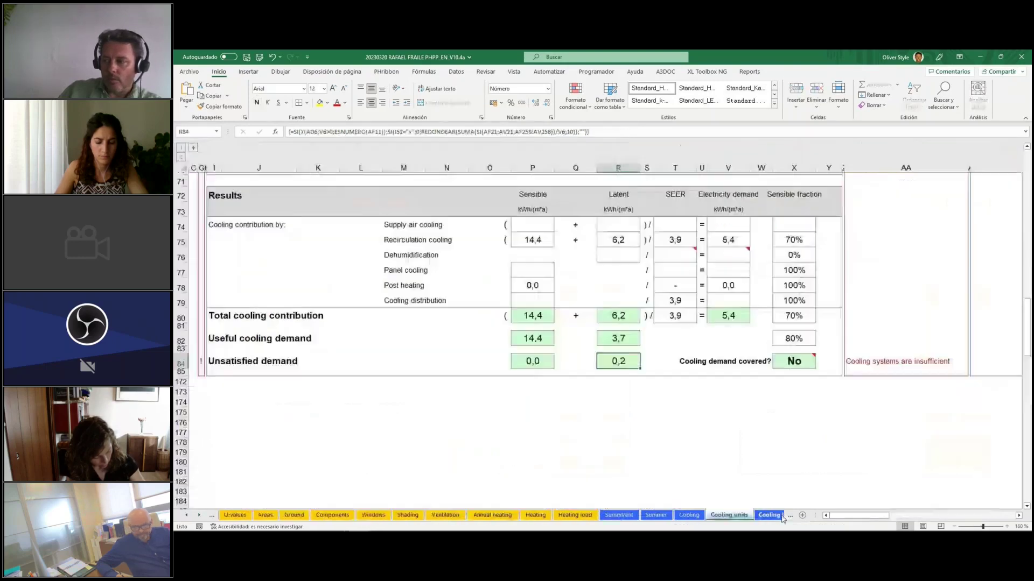
scroll(937, 381, "up", 5)
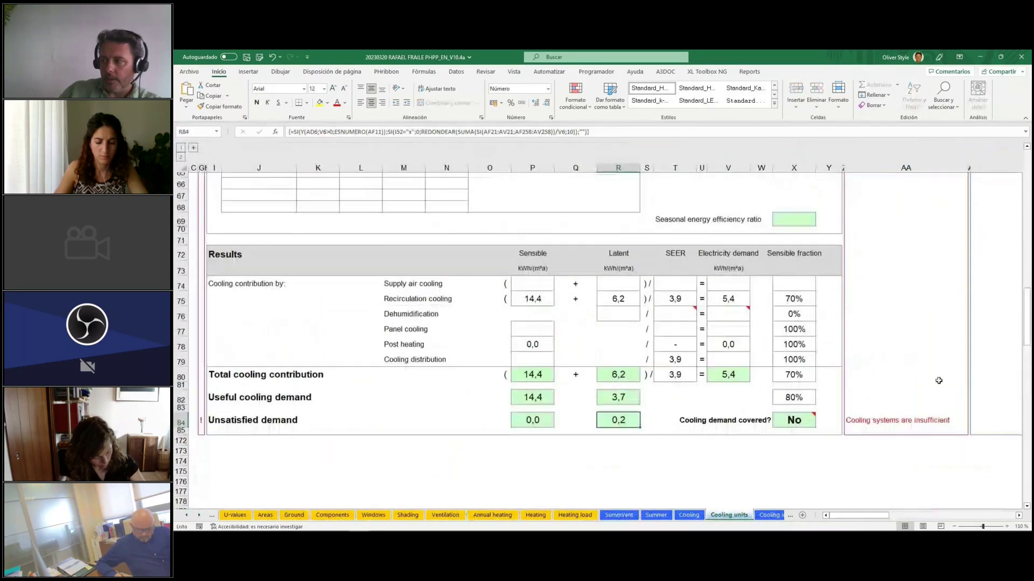
left_click_drag(1028, 251, 1029, 173)
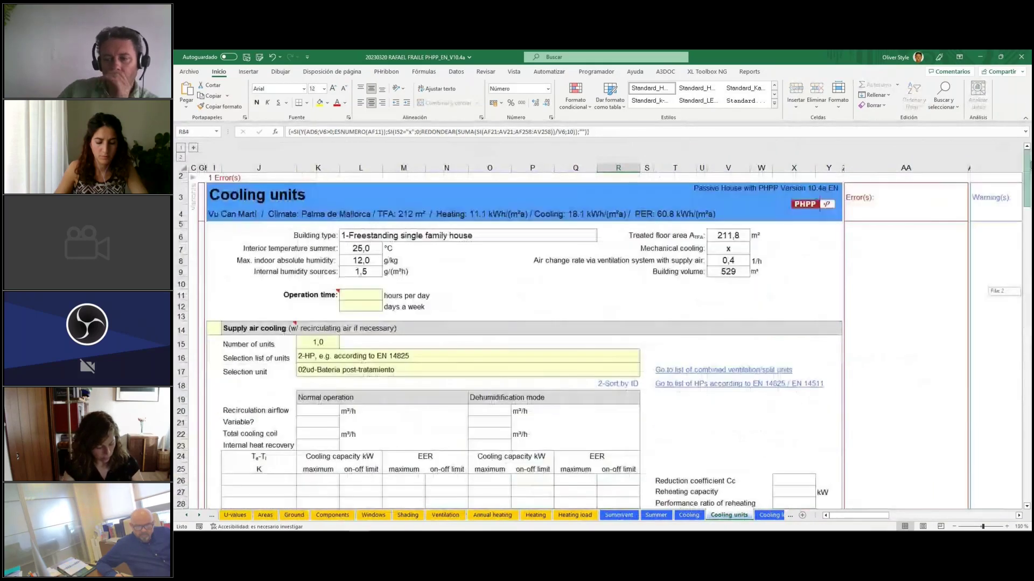
scroll(460, 382, "down", 6)
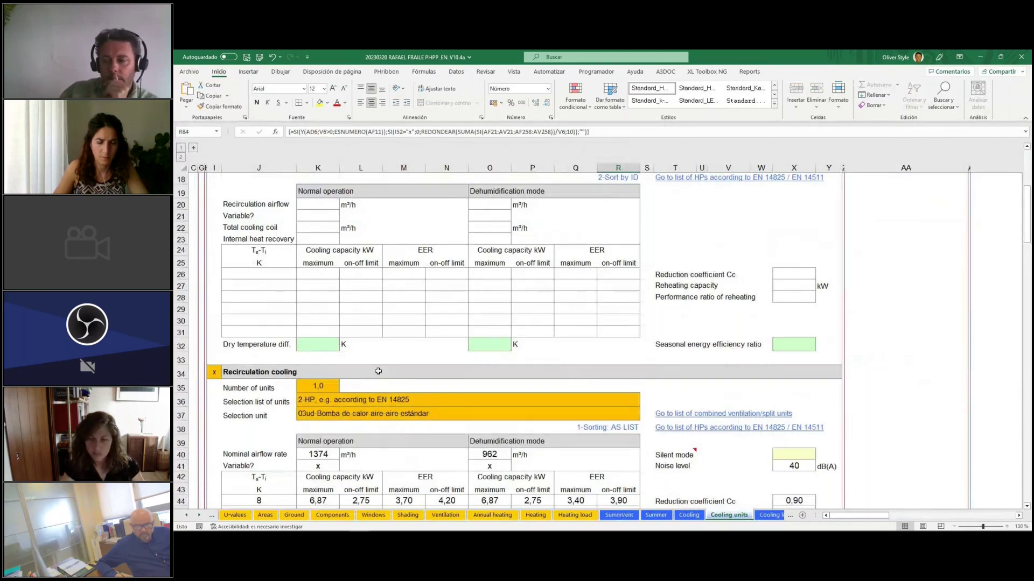
Switch to the BAXI cassettes NANUK capacity table PDF in Adobe Acrobat and examine its highlighted cooling capacities and power inputs.
mouse_move(435, 531)
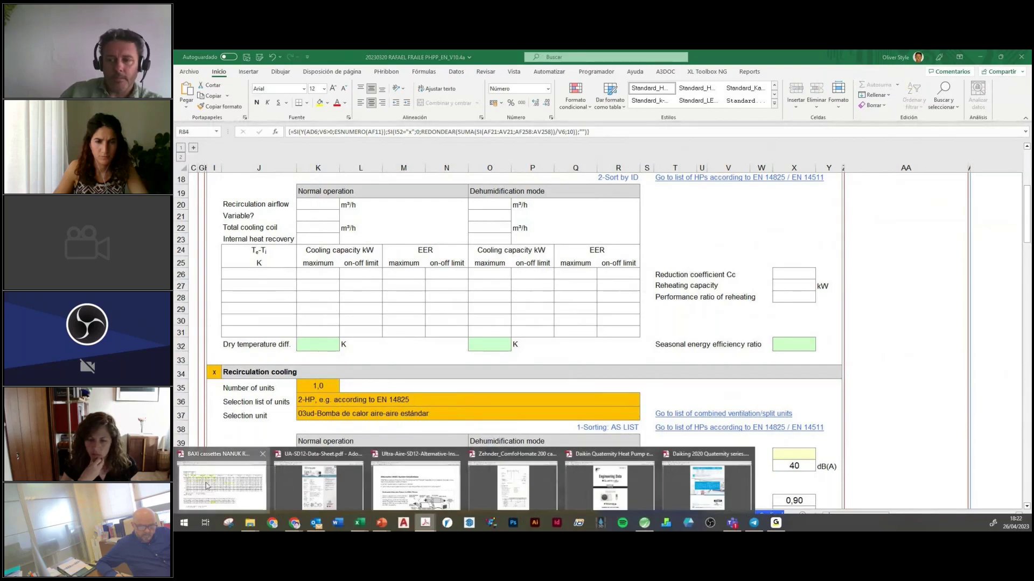
left_click(207, 486)
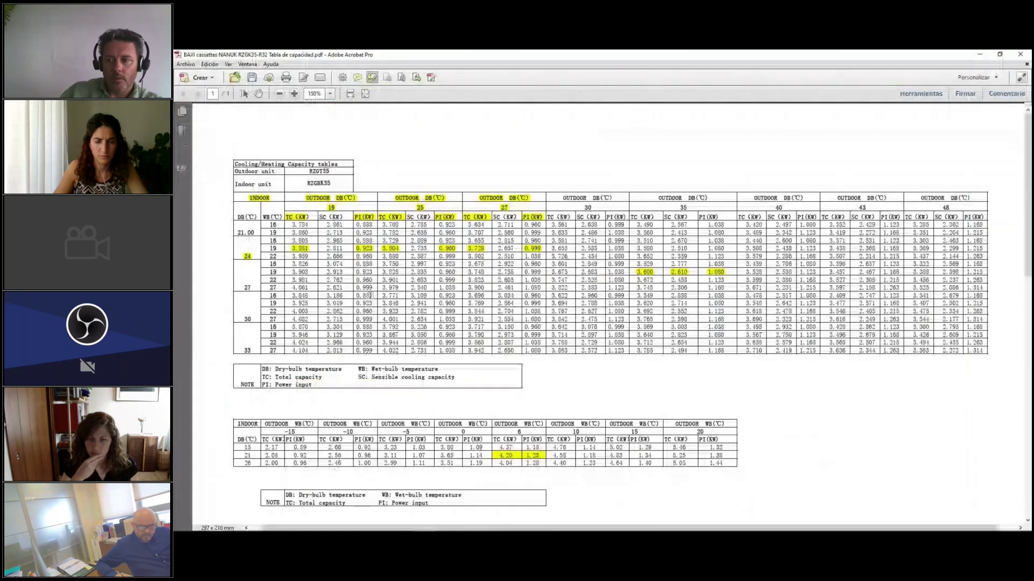
scroll(213, 213, "up", 2)
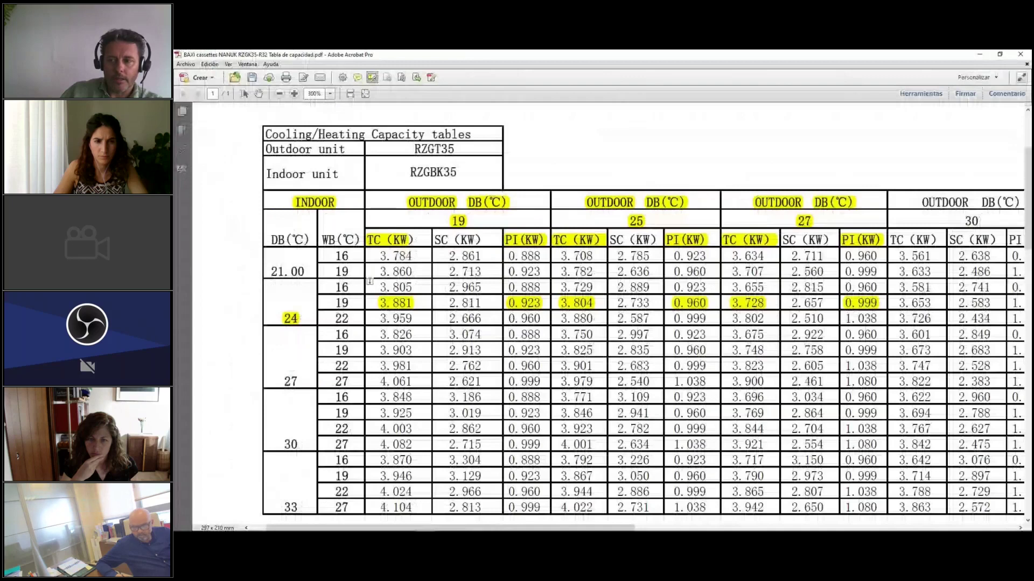
scroll(369, 281, "up", 1)
scroll(370, 281, "down", 1)
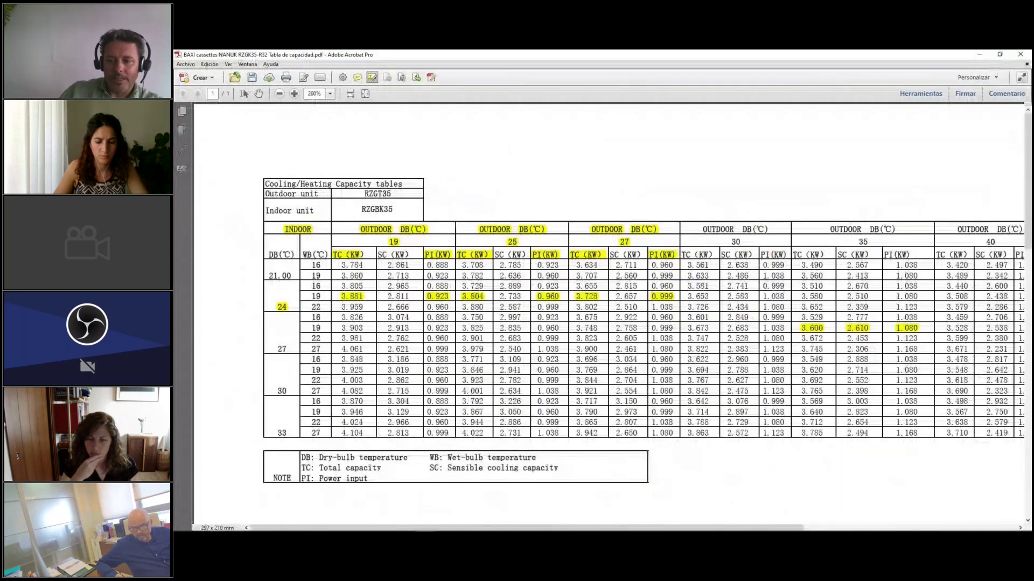
Return to the PHPP workbook in Excel and find the list of heat pumps according to EN 14825 / EN 14511 in the Components worksheet.
mouse_move(361, 531)
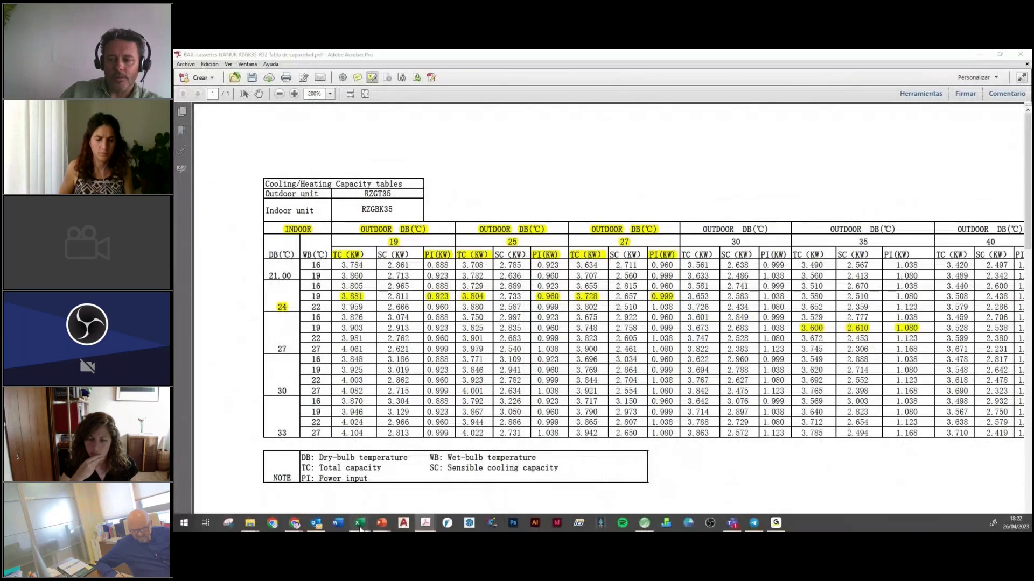
left_click(423, 483)
left_click(332, 515)
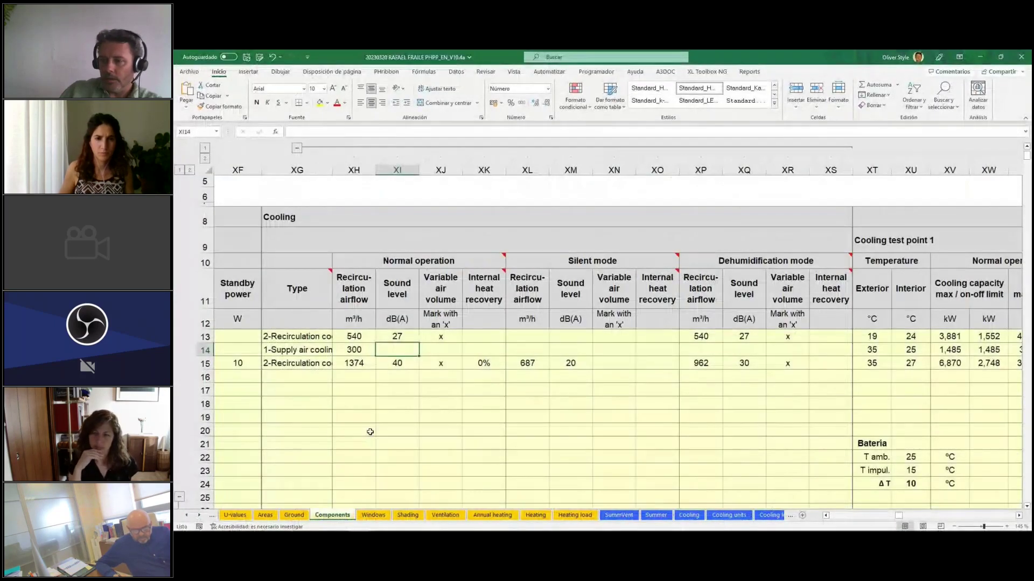
left_click(372, 431)
scroll(868, 517, "left", 10)
scroll(868, 517, "left", 15)
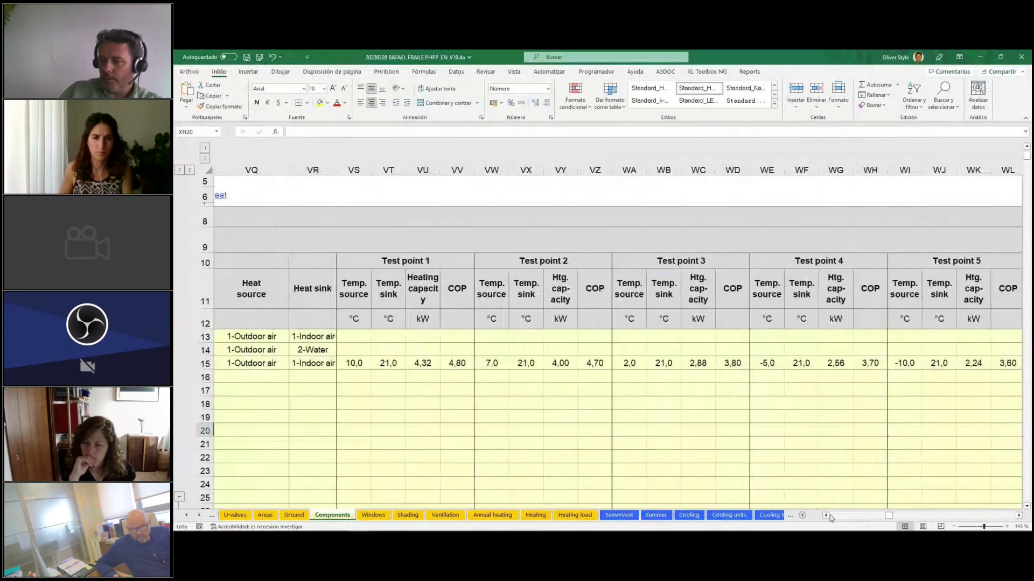
scroll(989, 508, "right", 5)
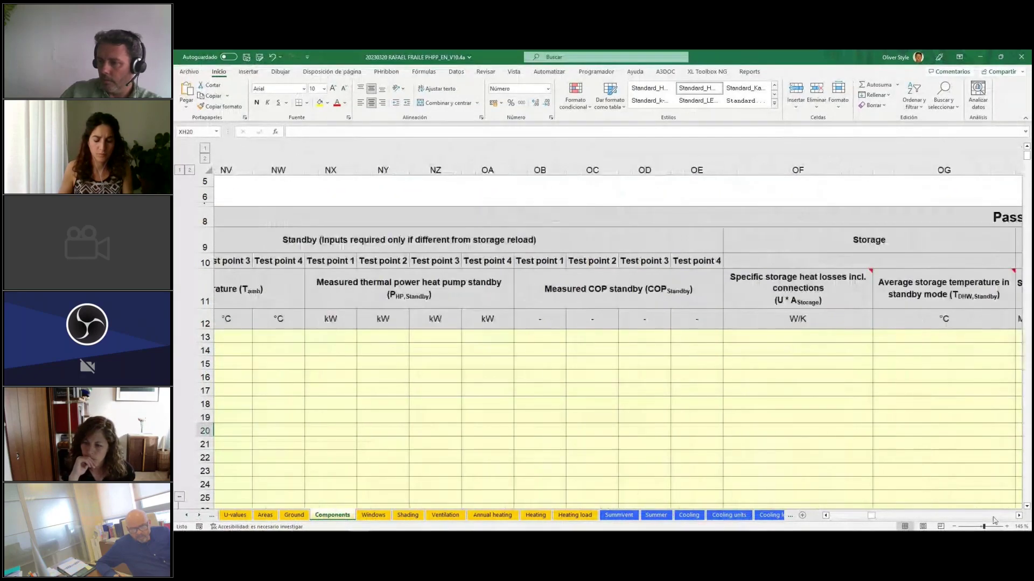
scroll(996, 516, "right", 5)
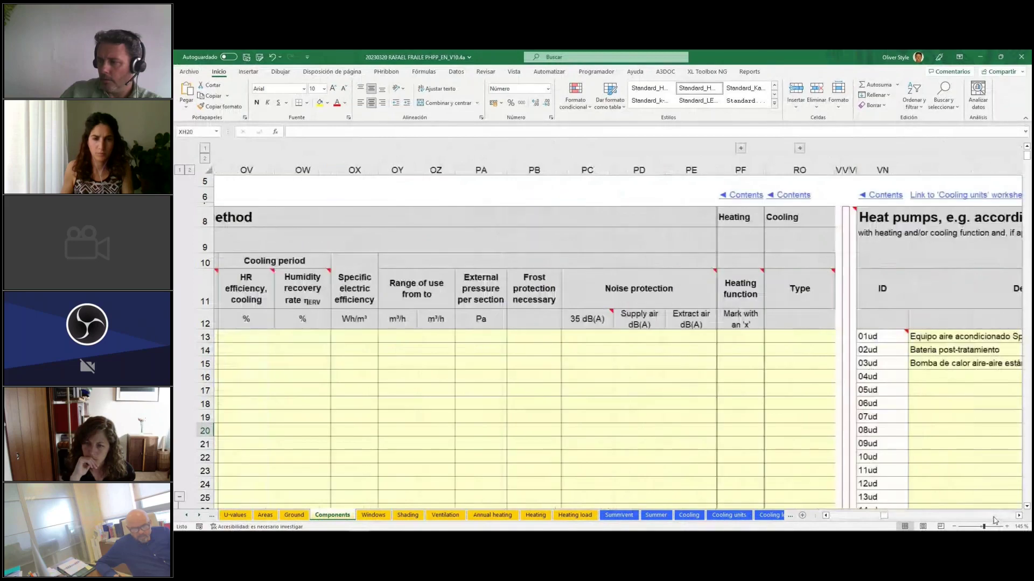
left_click(909, 443)
scroll(995, 508, "right", 1)
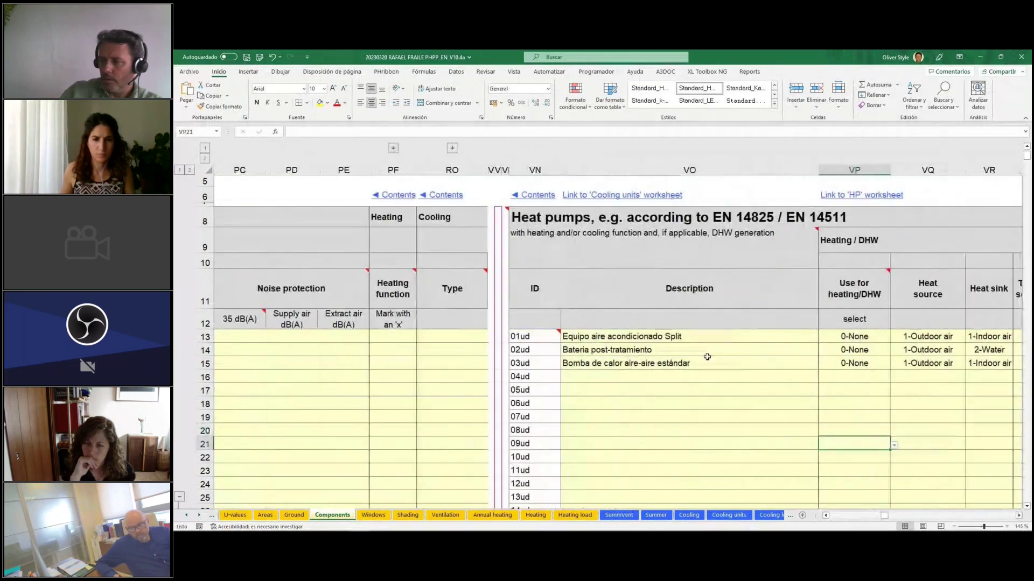
Look up the Equipo aire acondicionado Split entry's cooling data and select its cooling type cell, XG13.
left_click(708, 366)
scroll(712, 350, "up", 2)
left_click(713, 345)
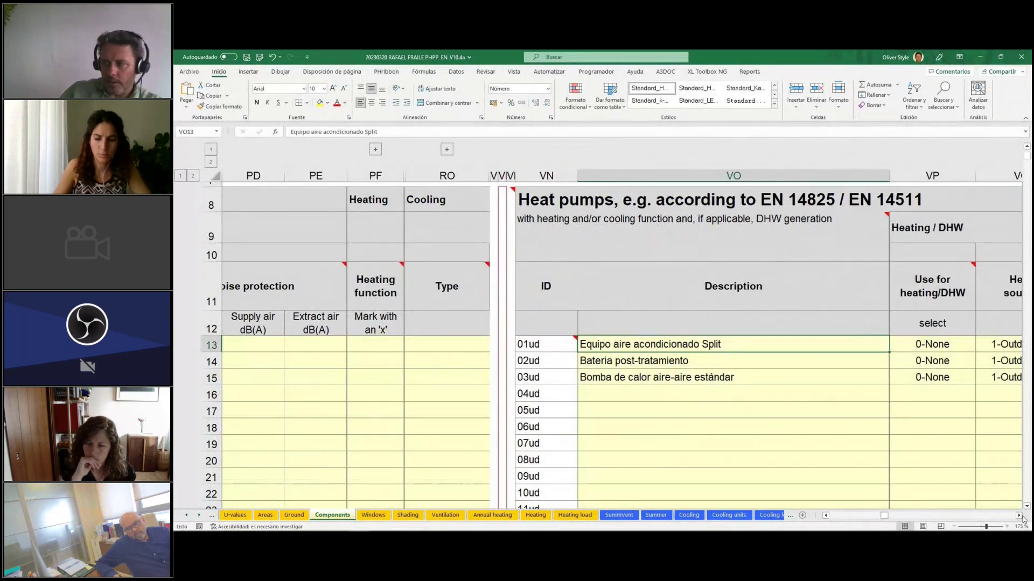
scroll(1023, 520, "right", 5)
scroll(1008, 520, "right", 12)
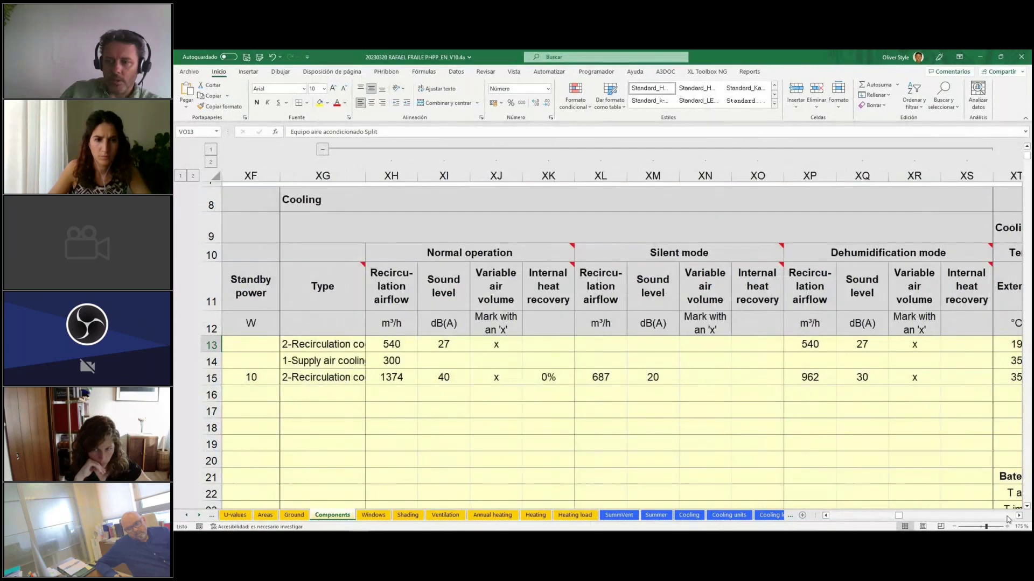
left_click(360, 346)
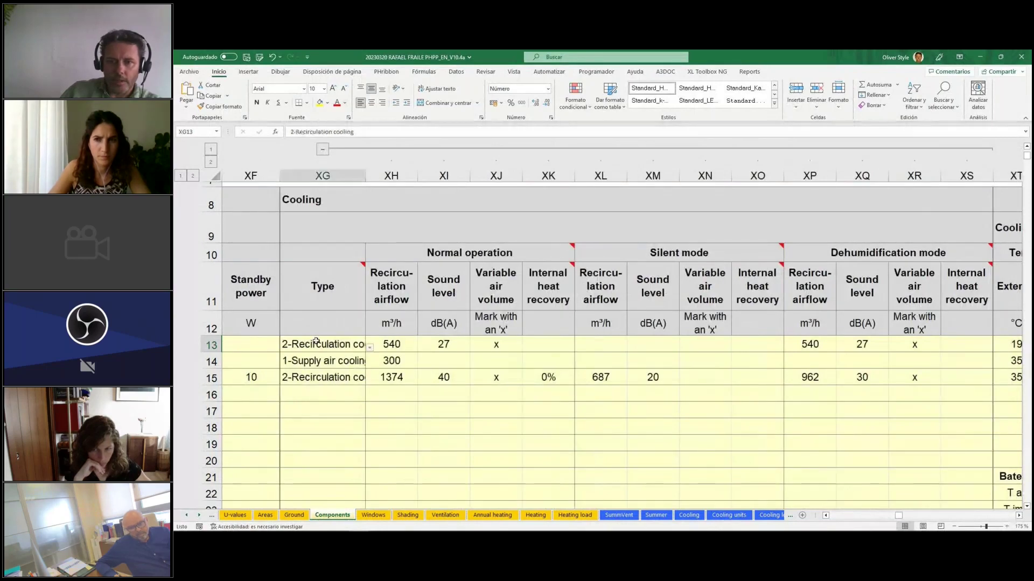
Check the first heat pump's cooling type options and recirculation airflow formula, then select its exterior temperature for cooling test point 1, cell XT13.
left_click(370, 349)
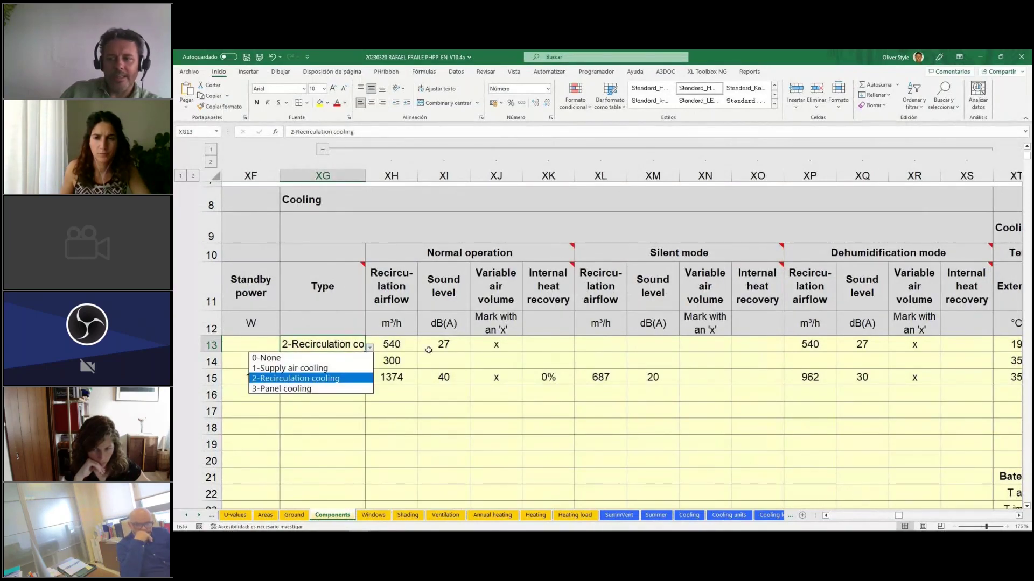
key("Escape")
left_click(398, 344)
mouse_move(413, 530)
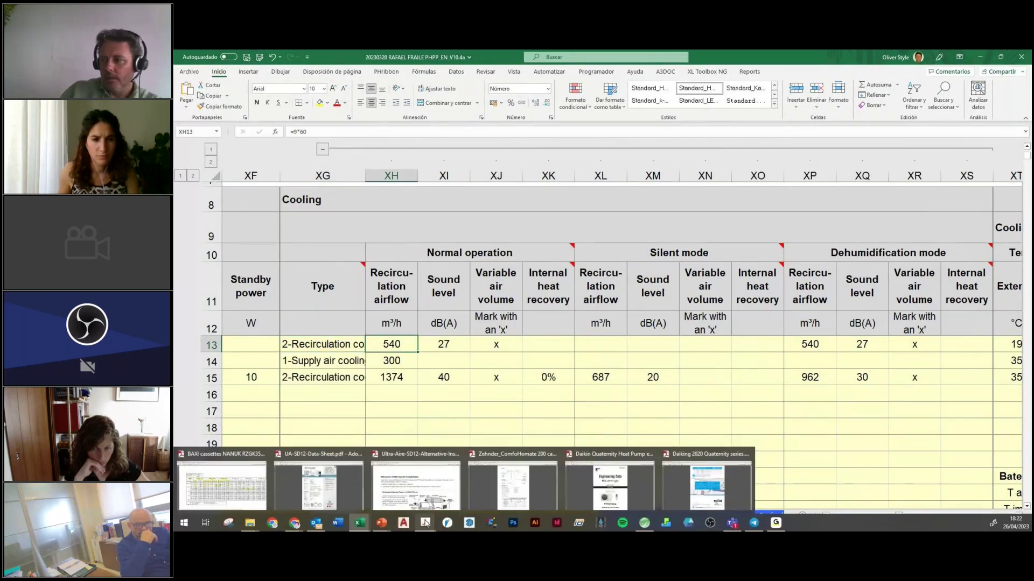
left_click(494, 393)
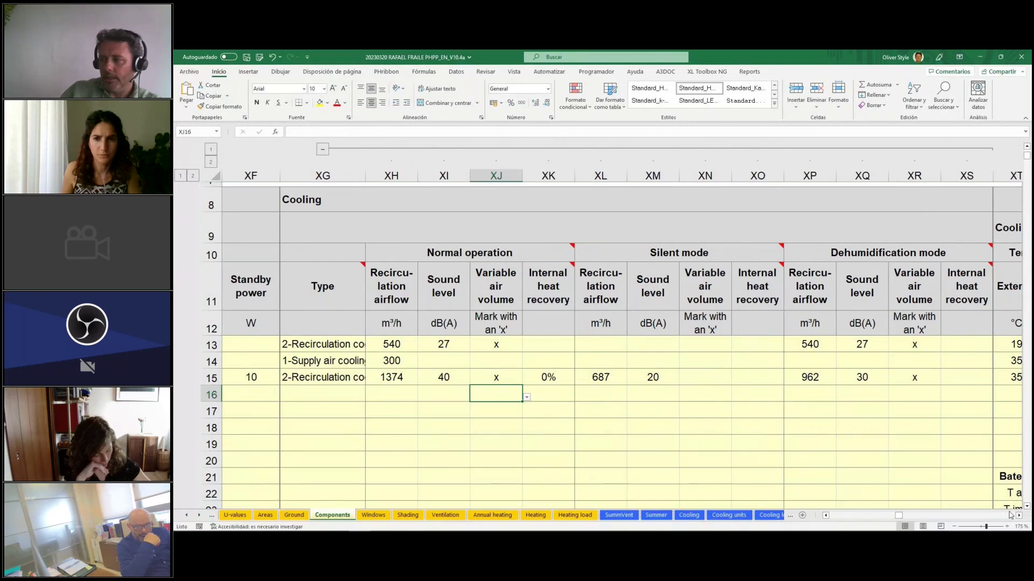
left_click_drag(1017, 516, 1017, 515)
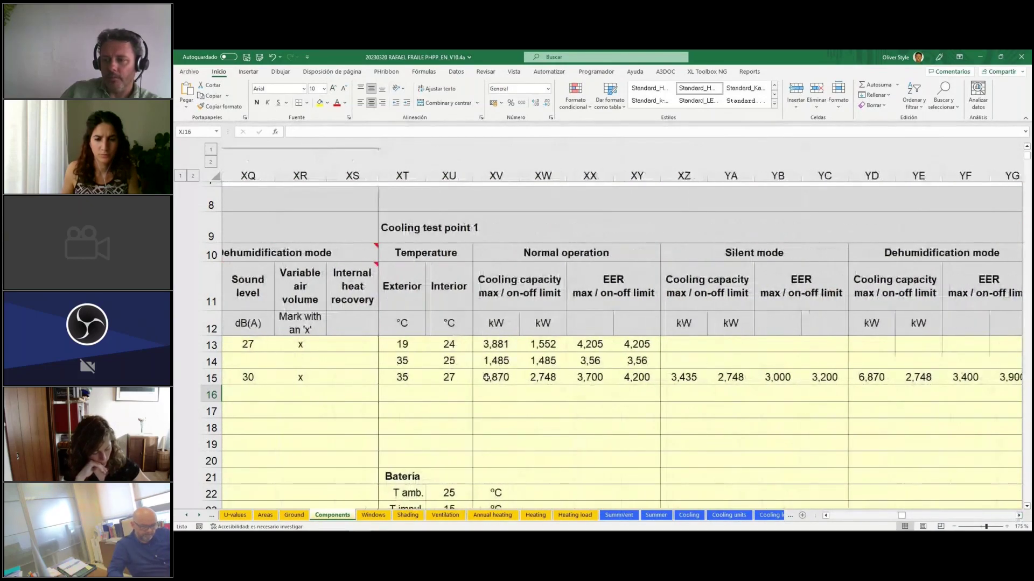
left_click(402, 344)
Switch to the BAXI cassettes NANUK capacity table PDF in Adobe Acrobat and examine the highlighted values for 19 °C outdoor and 24 °C indoor.
mouse_move(436, 525)
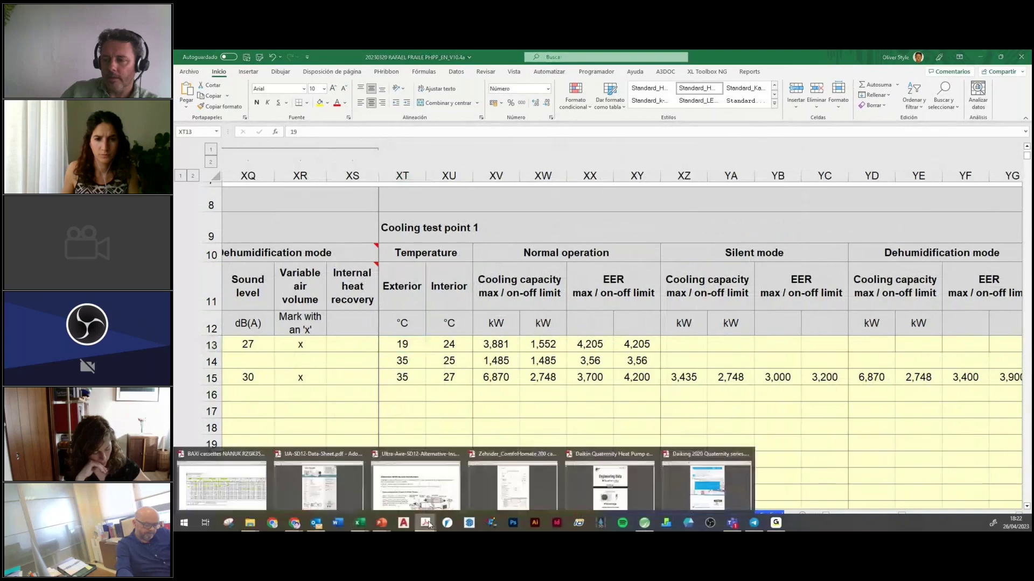
left_click(218, 468)
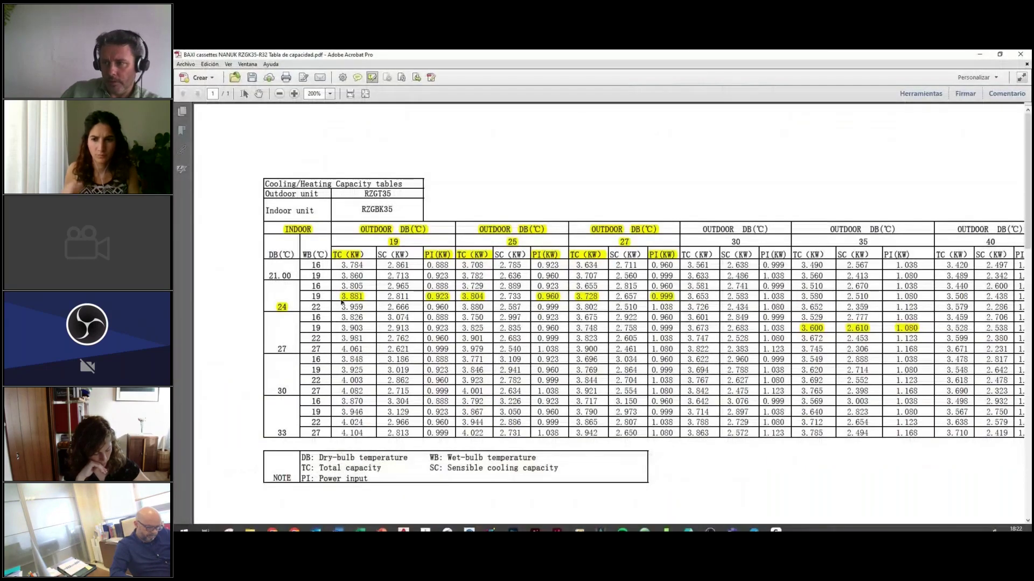
scroll(250, 293, "up", 3)
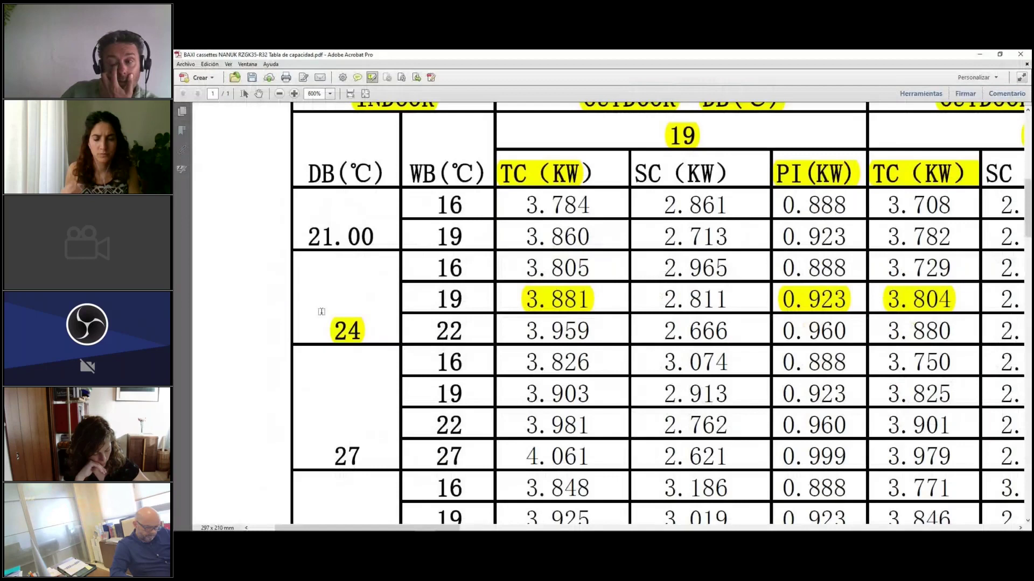
scroll(322, 311, "down", 1)
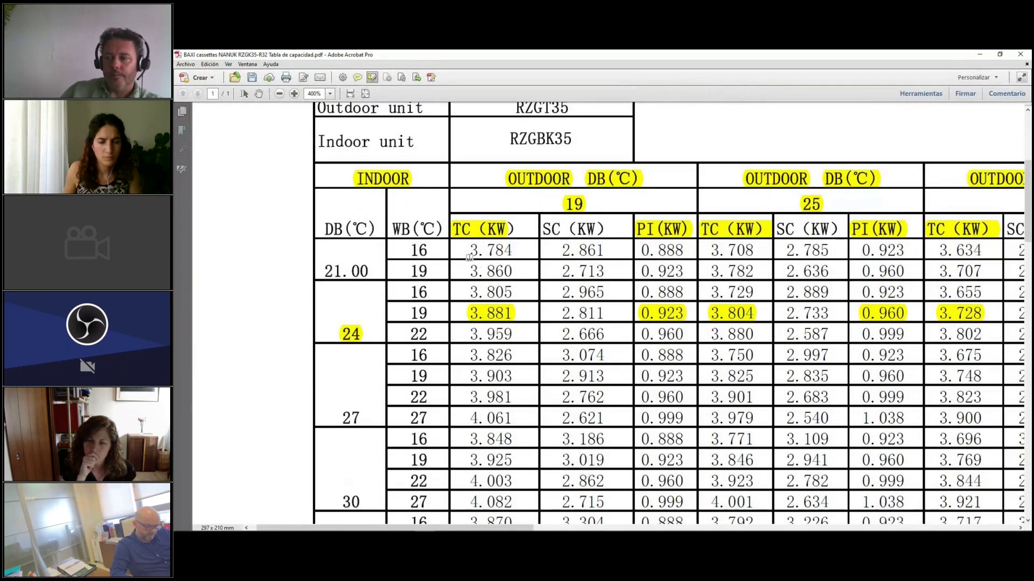
key("ctrl+minus")
key("ctrl+minus")
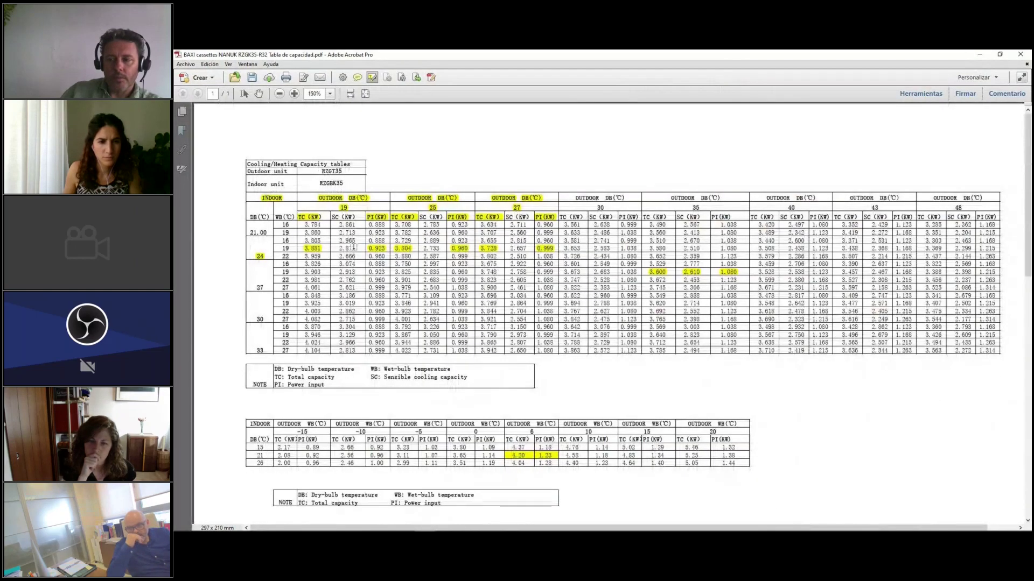
scroll(283, 235, "up", 2, "ctrl")
scroll(283, 235, "up", 3, "ctrl")
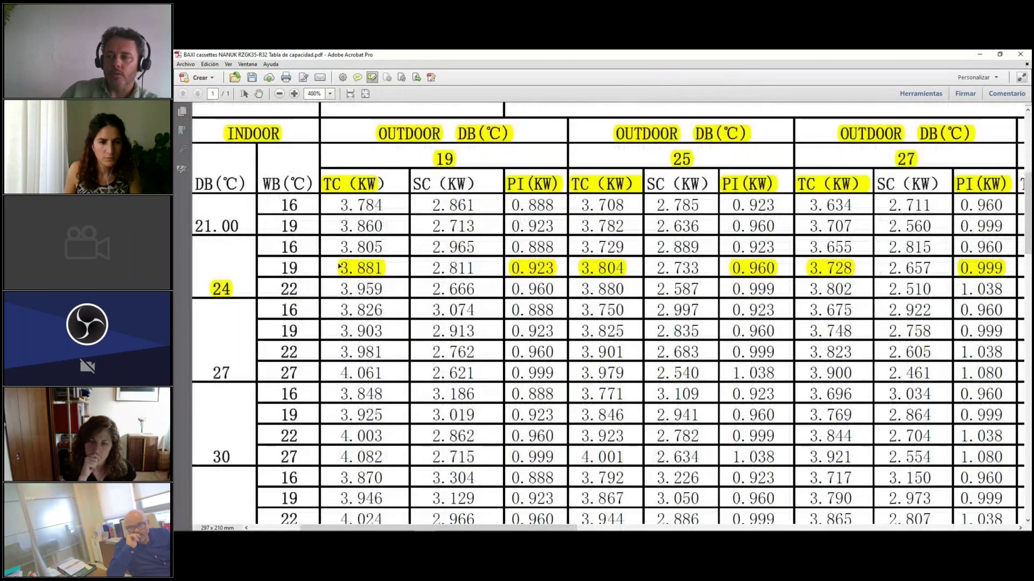
scroll(514, 236, "up", 1)
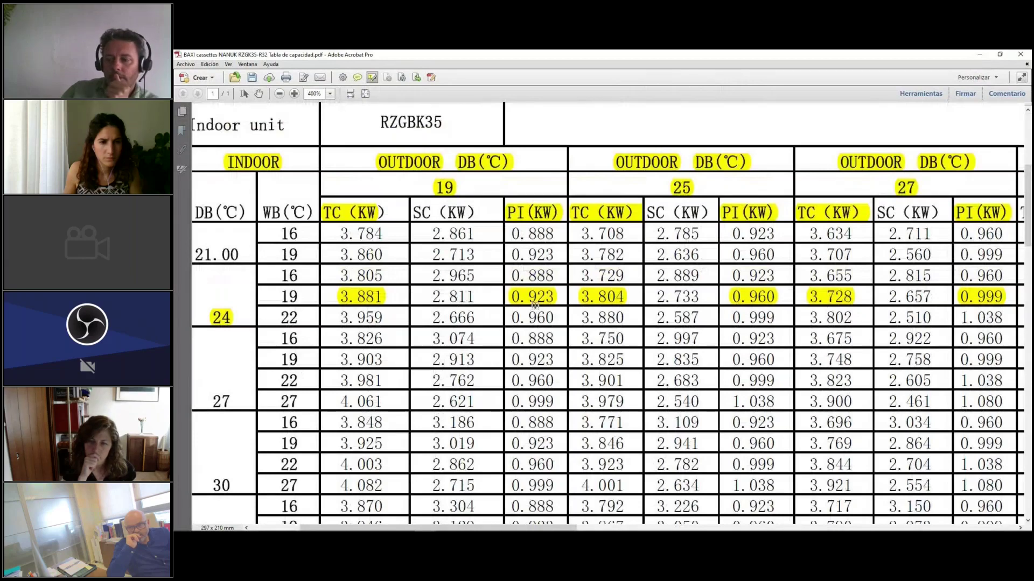
Return to the PHPP workbook in Excel and inspect row 13's test point 1 cooling capacities and the EER formula in XX13.
left_click(358, 525)
left_click(363, 491)
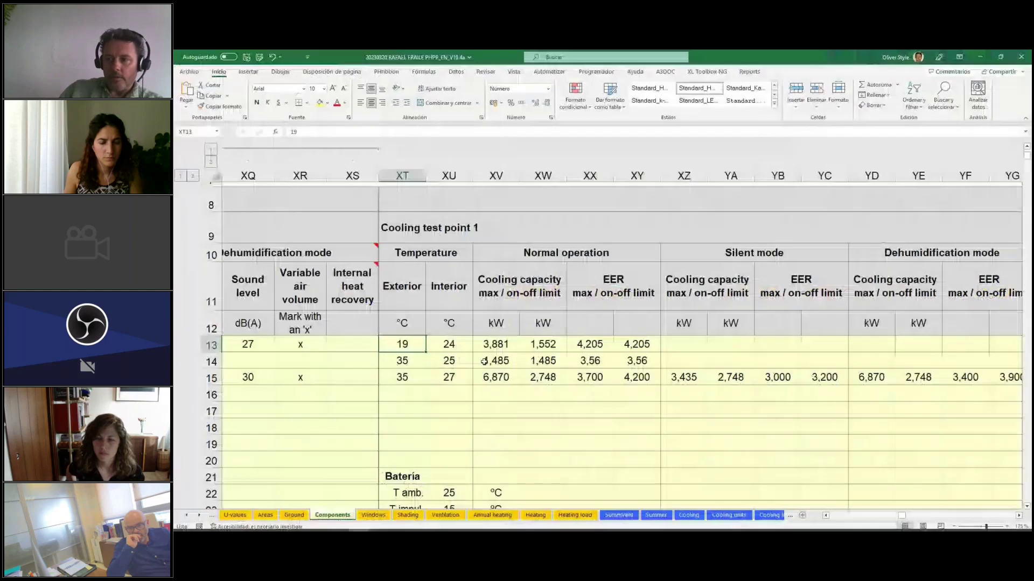
left_click(492, 345)
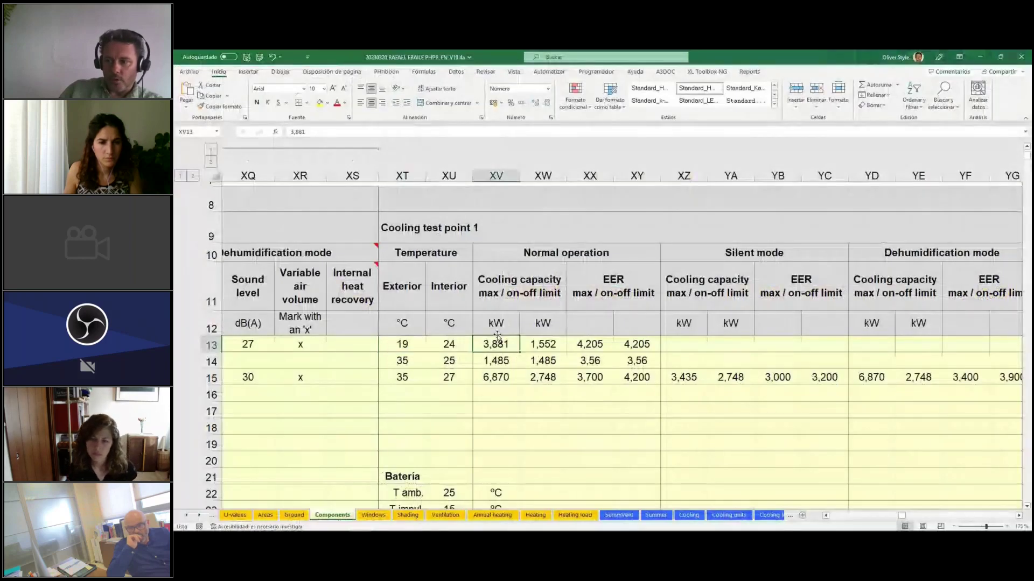
left_click(544, 344)
left_click(604, 341)
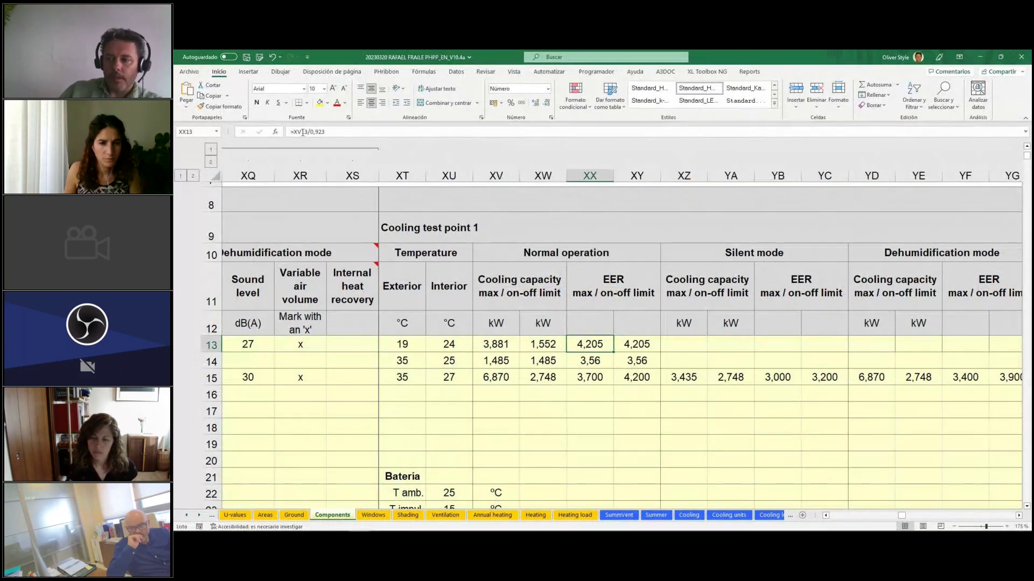
double_click(597, 346)
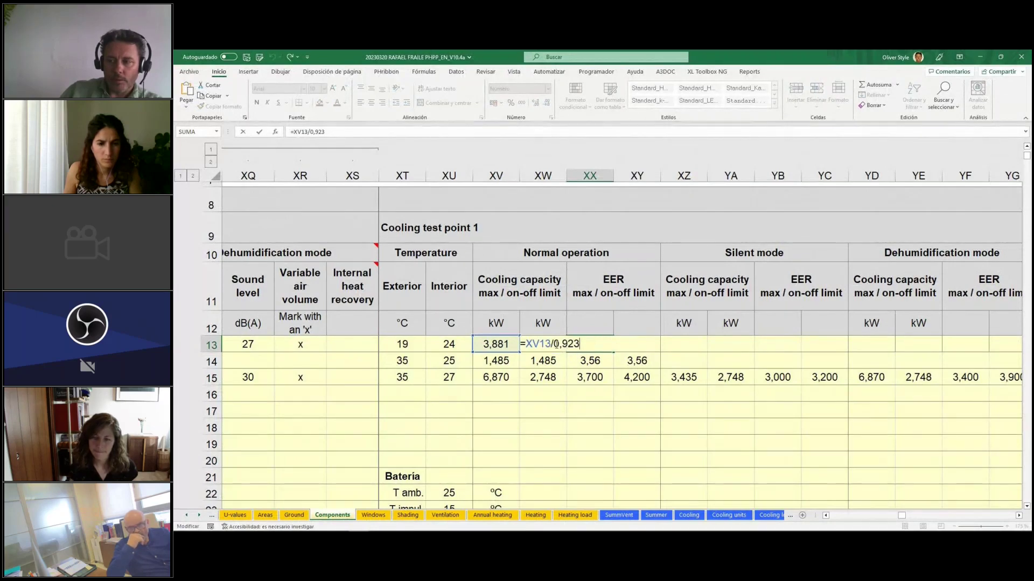
left_click_drag(568, 345, 580, 345)
key("Escape")
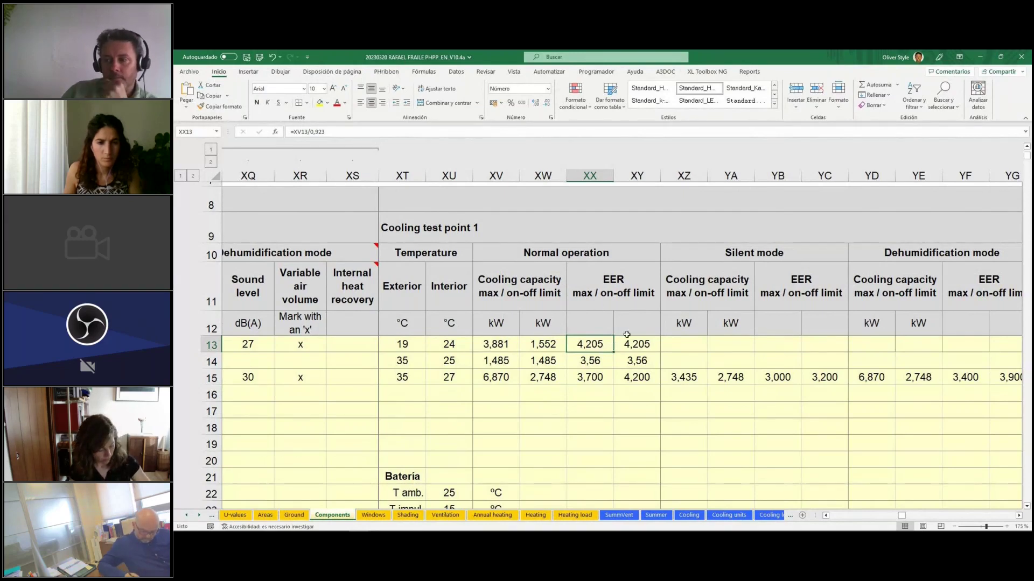
Compare row 13's two EER values for test point 1 and check how the on-off limit capacity in XW13 derives from the maximum.
left_click(416, 345)
left_click_drag(600, 342, 637, 345)
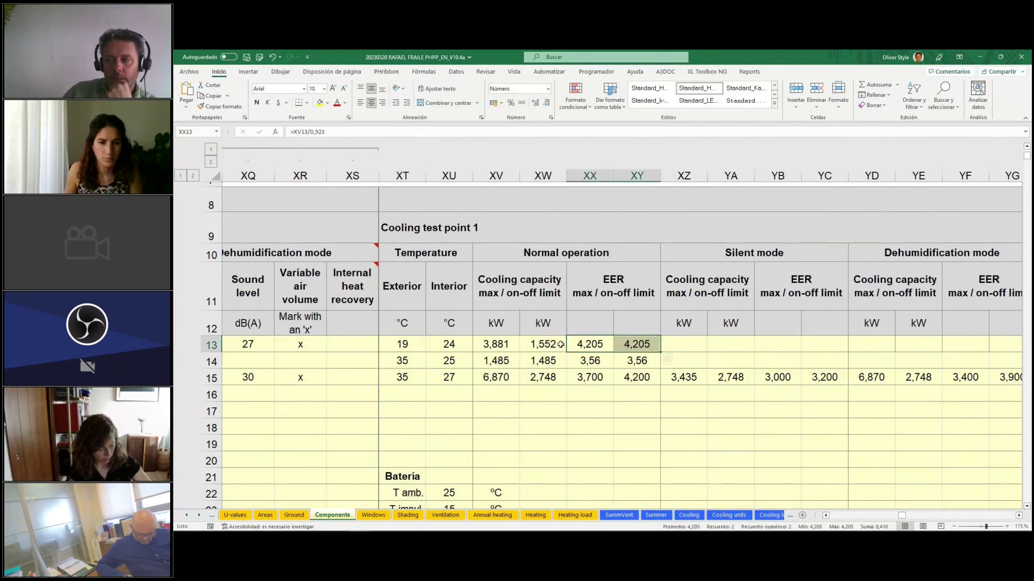
left_click(546, 344)
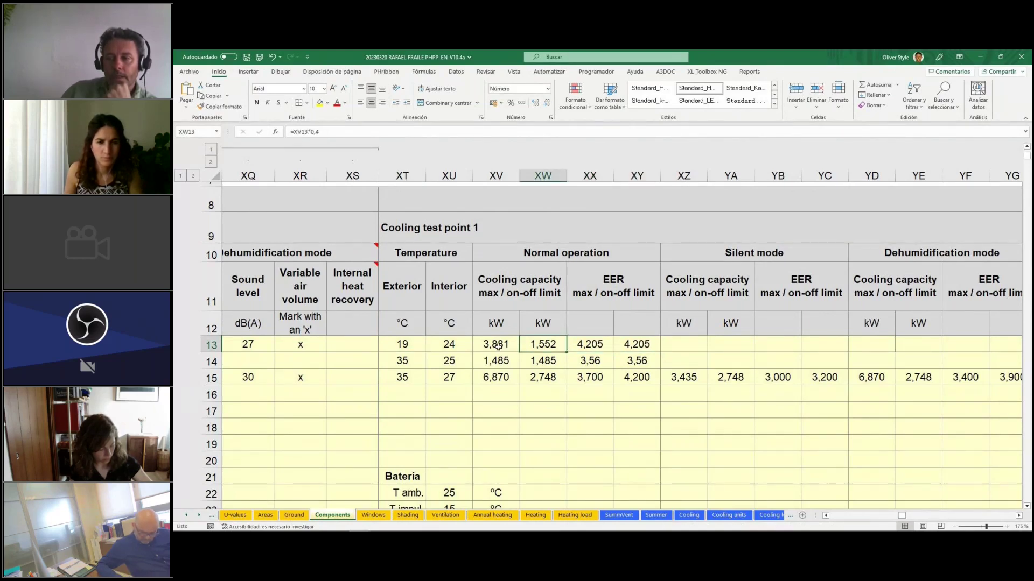
left_click(499, 346)
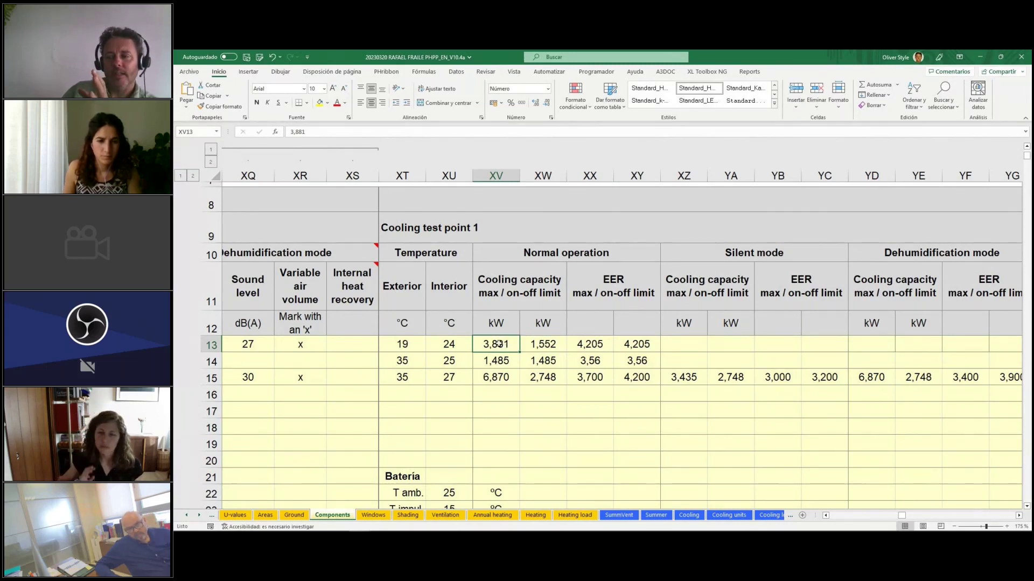
left_click(544, 344)
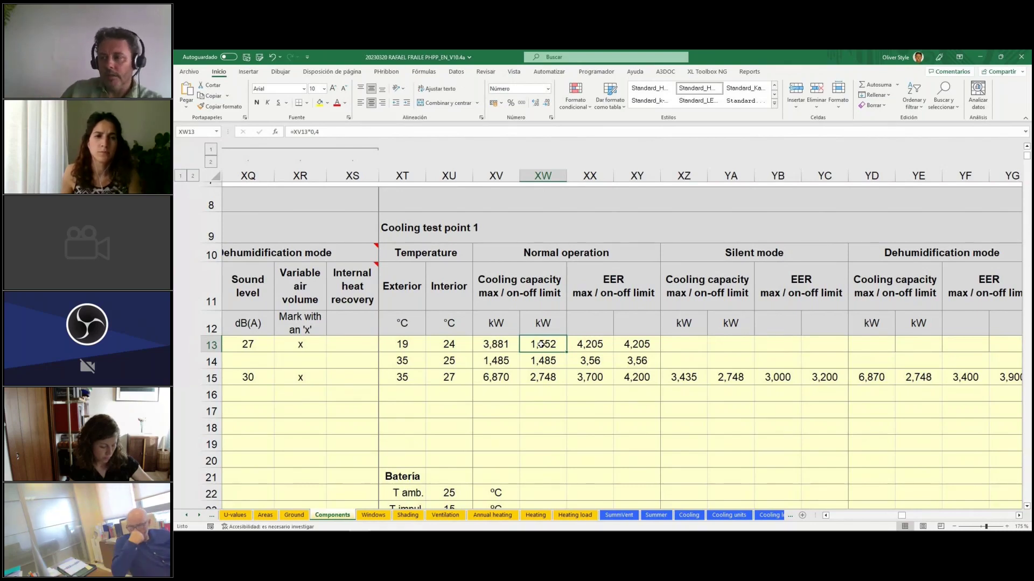
left_click(573, 438)
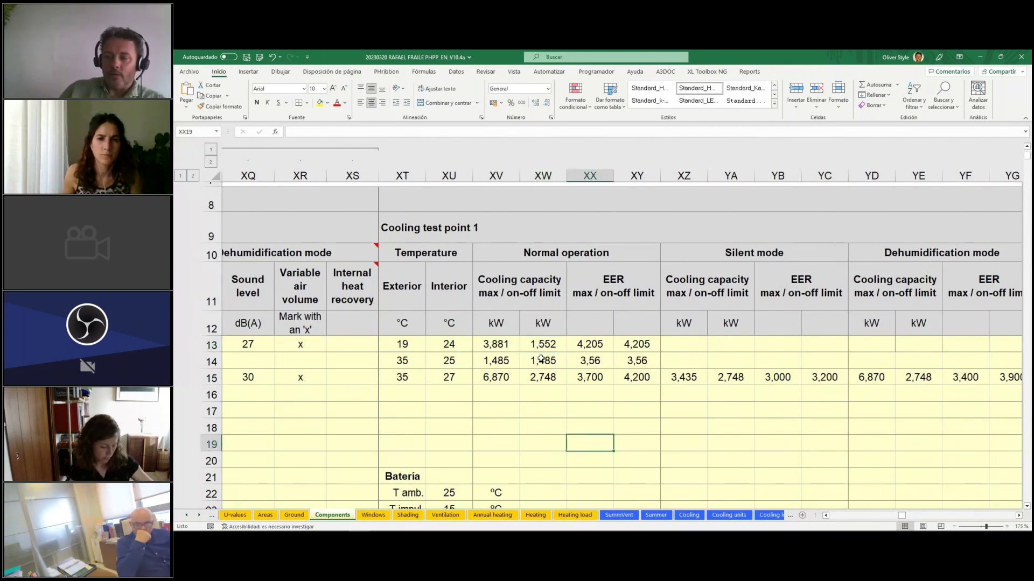
Look over the Bateria block below the list, then recheck row 13's test point 1 temperatures, cooling capacities and EER.
scroll(534, 378, "down", 2)
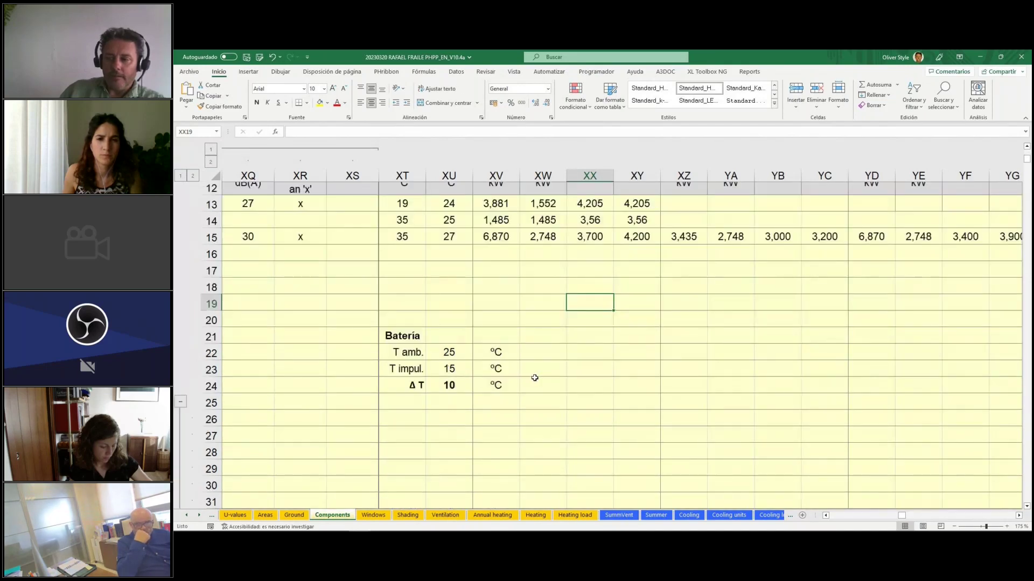
scroll(535, 378, "down", 5)
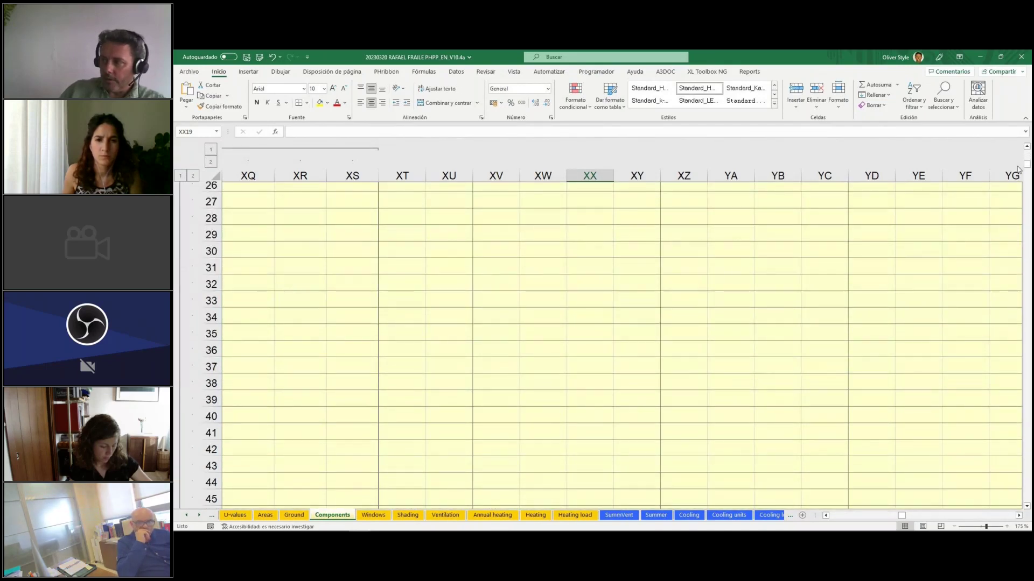
scroll(650, 340, "up", 6)
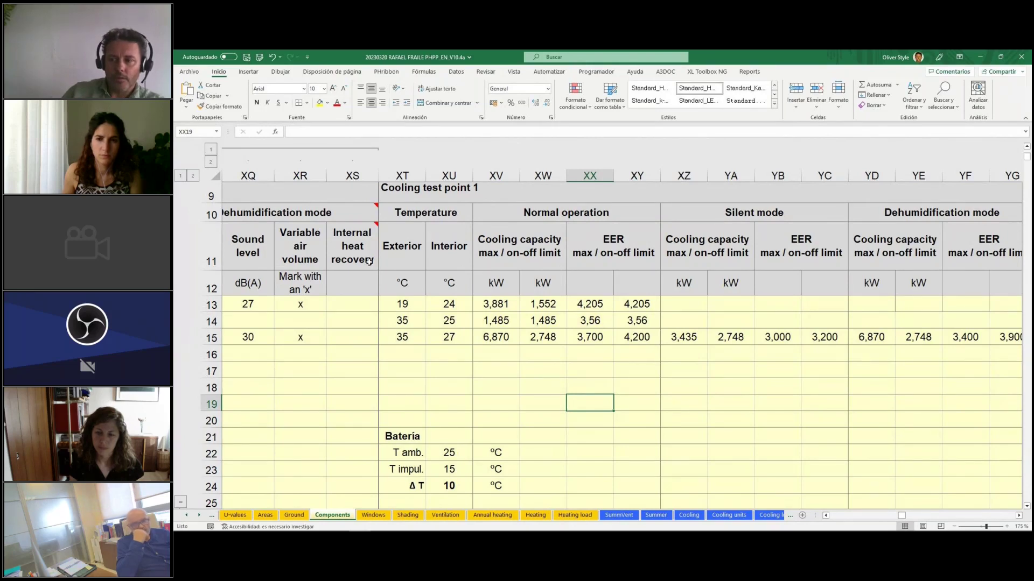
left_click(404, 305)
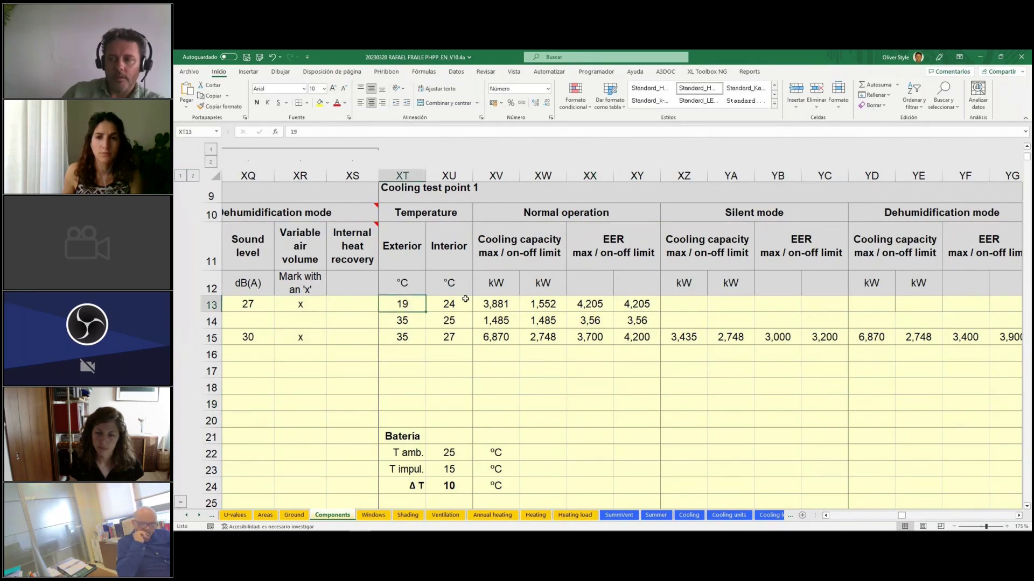
left_click(464, 302)
left_click(496, 304)
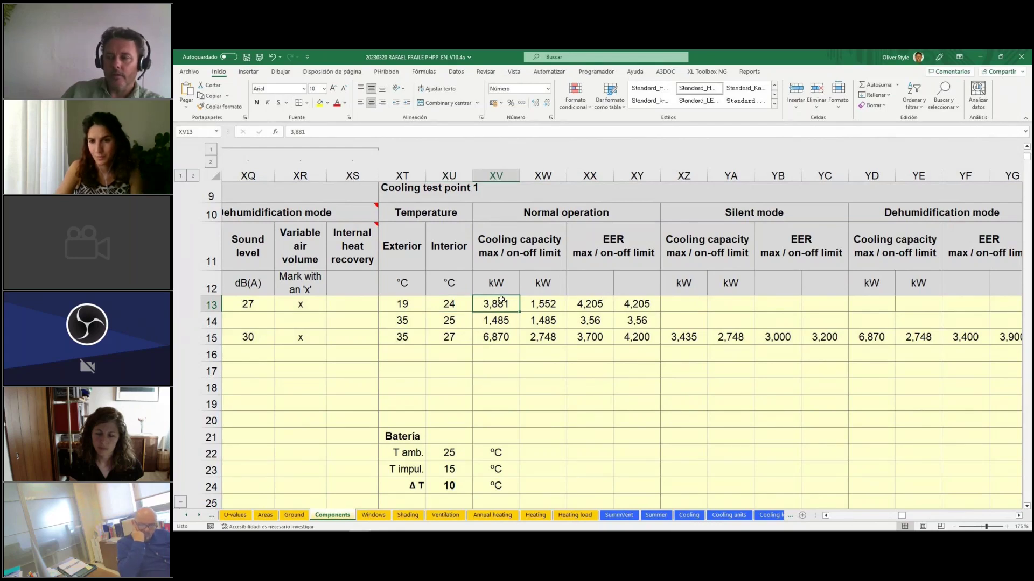
key("Right")
key("Right")
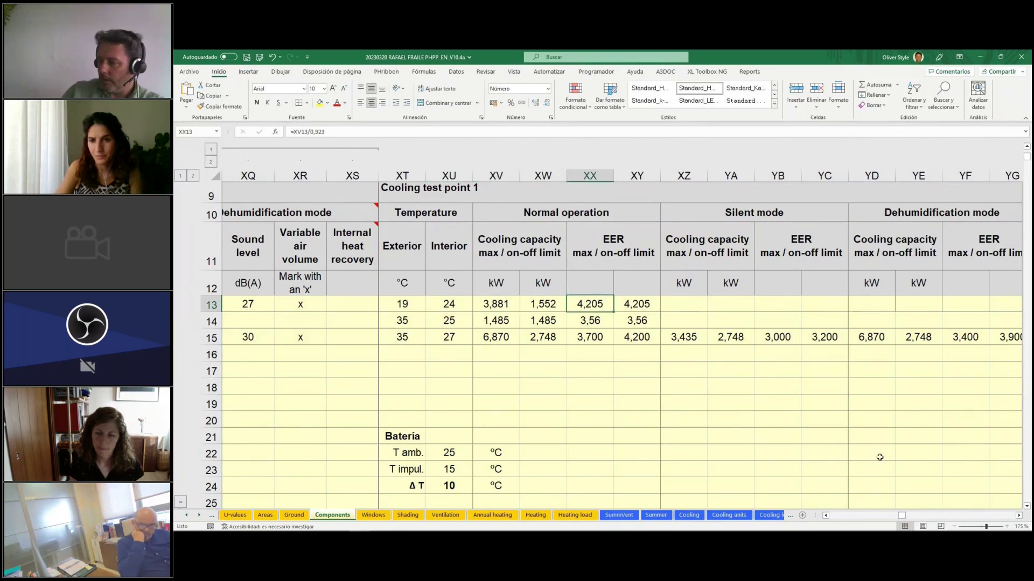
Check row 13's cooling test point 2 entries against the 25 °C outdoor columns of the BAXI PDF, returning to the EER formula in YL13.
scroll(1019, 515, "right", 7)
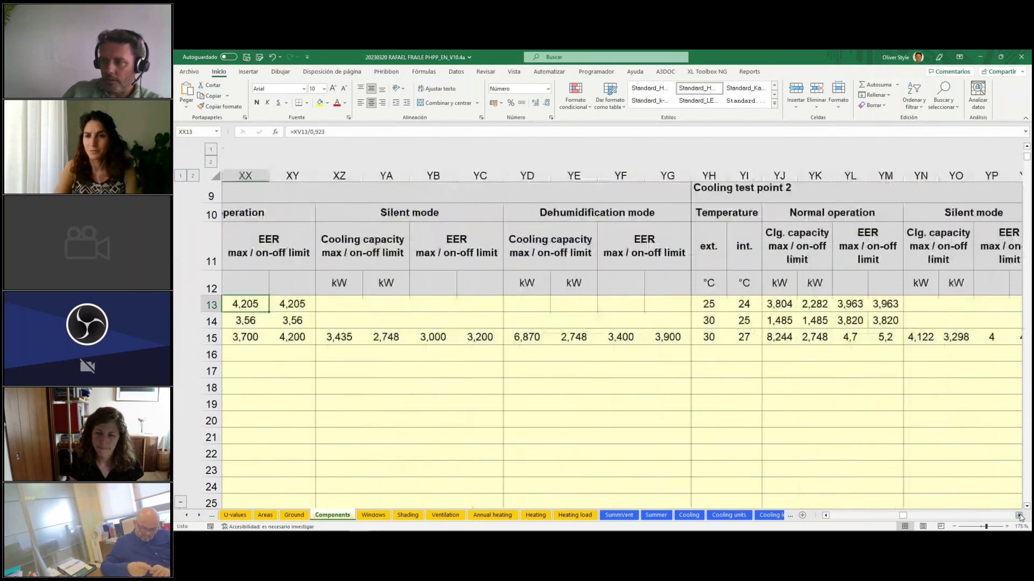
scroll(1020, 517, "right", 3)
left_click(561, 304)
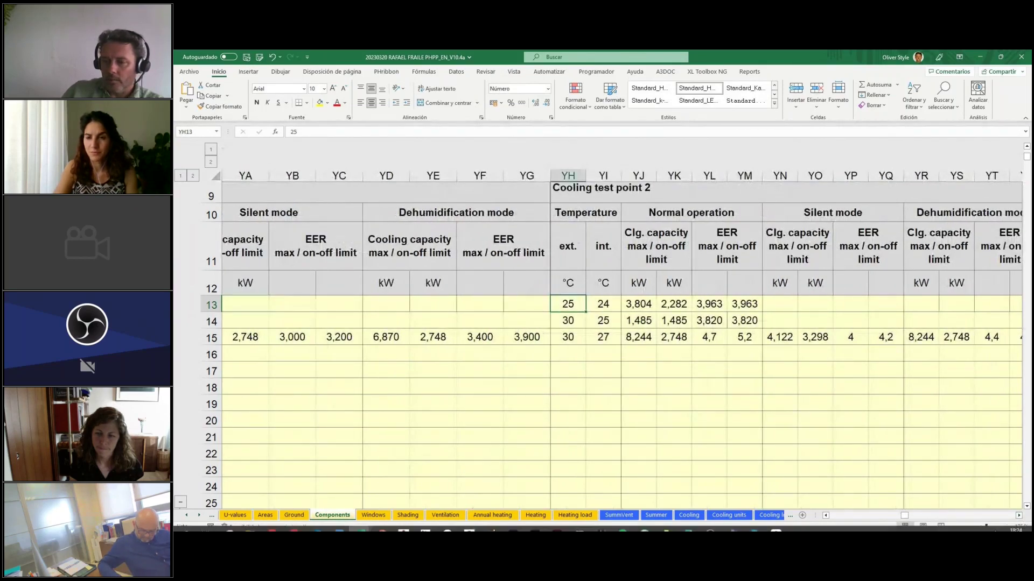
mouse_move(423, 527)
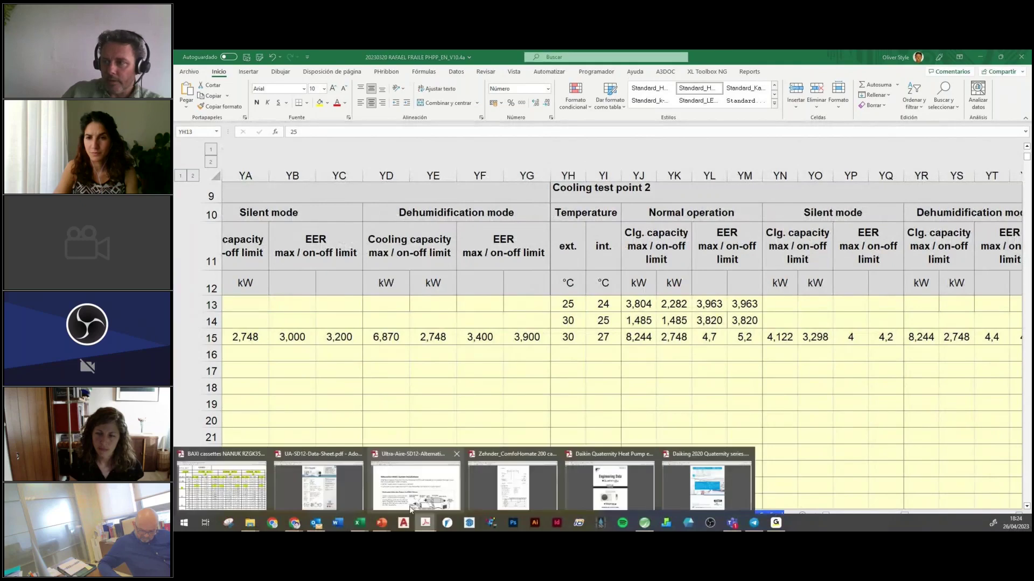
left_click(221, 485)
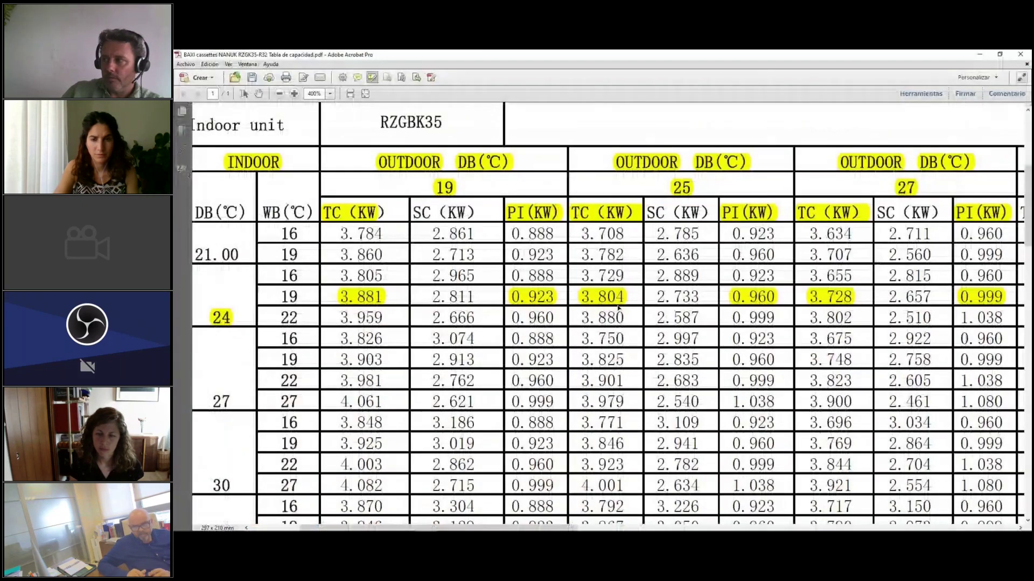
key("alt+Tab")
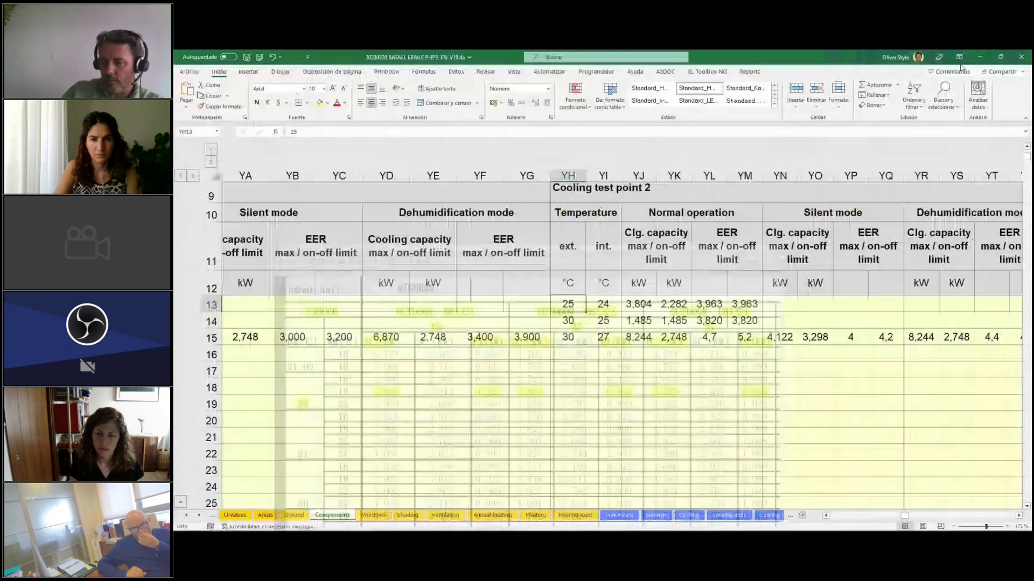
left_click(425, 522)
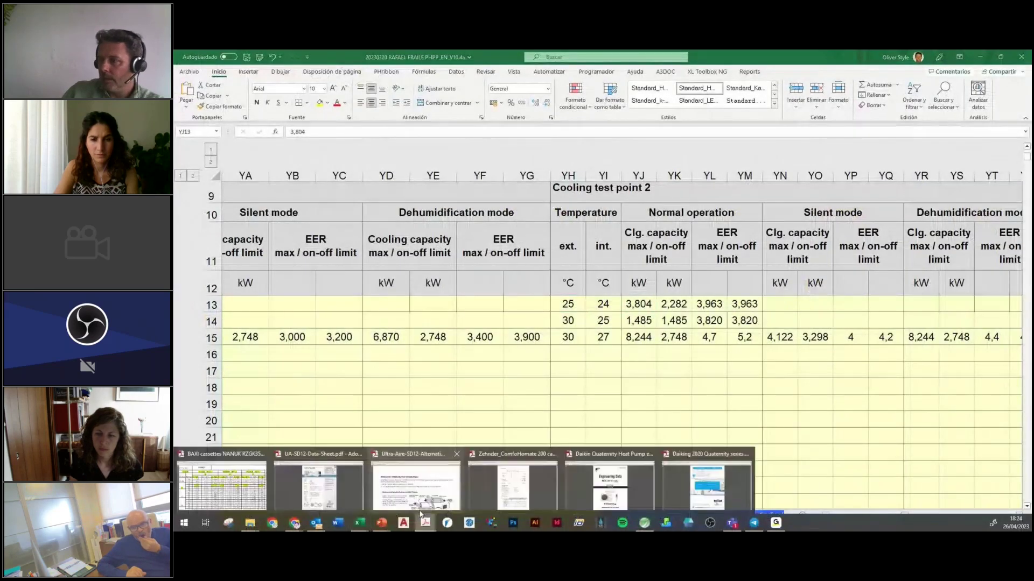
left_click(252, 481)
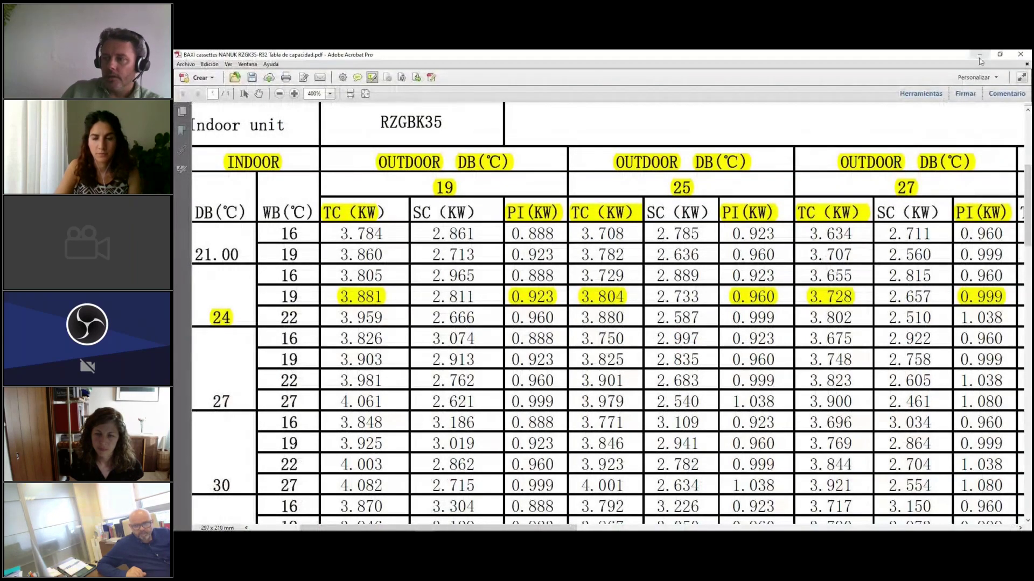
key("alt+Tab")
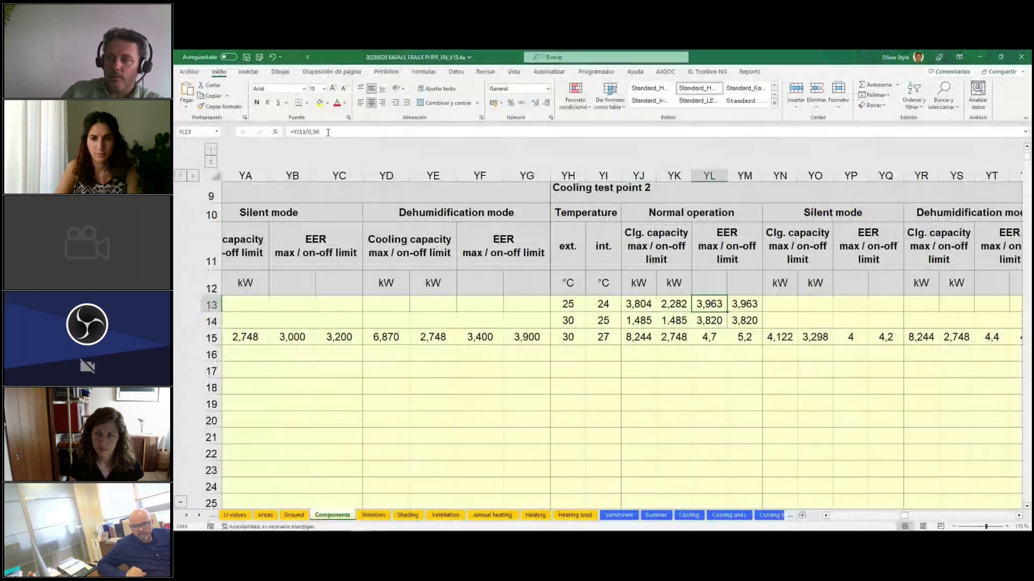
Inspect row 13's test point 2 EER formula in YL13 and compare it with the on-off limit EER in YM13.
left_click(301, 130)
key("Escape")
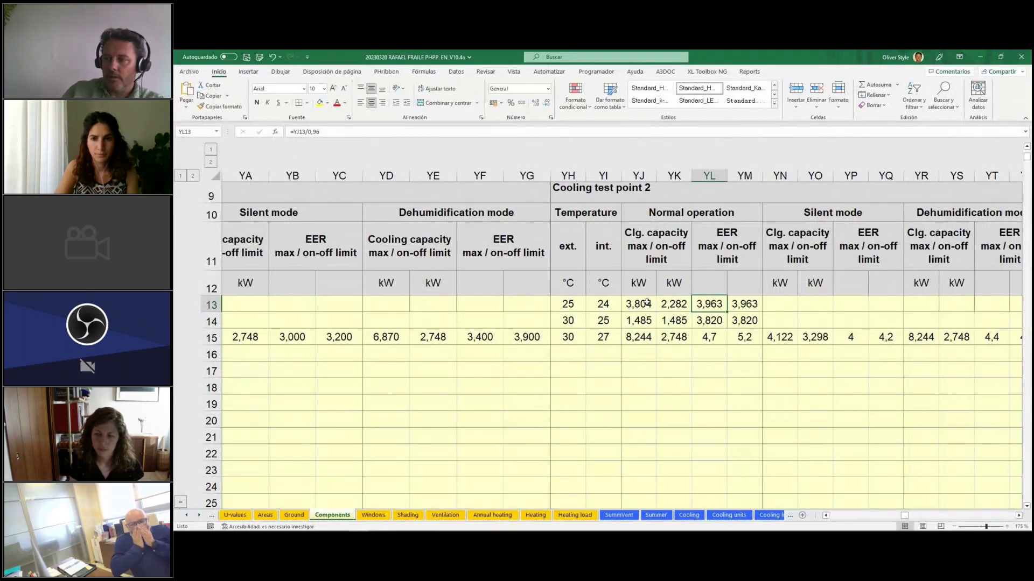
key("Left")
key("Left")
left_click(703, 302)
double_click(710, 304)
key("Escape")
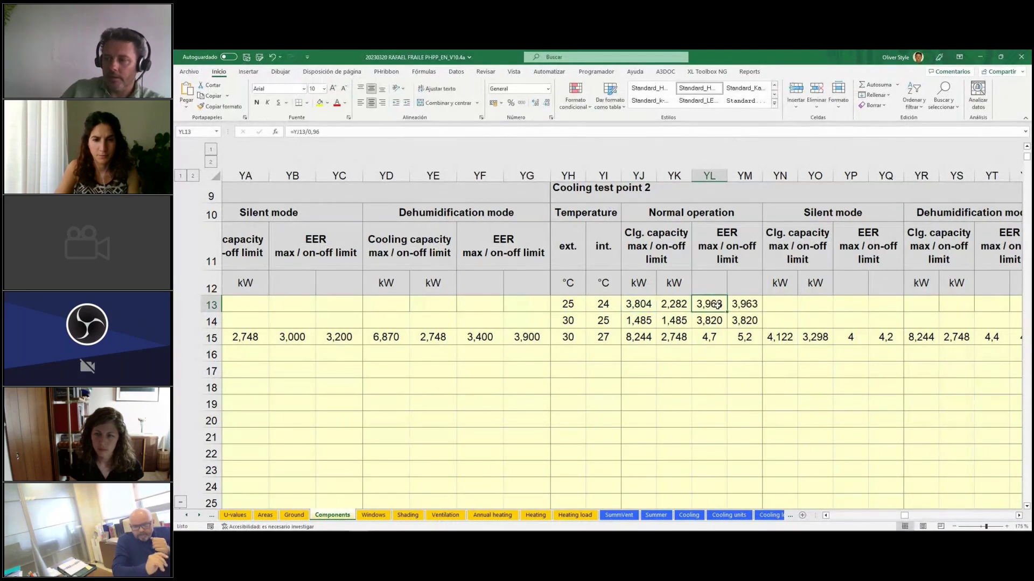
left_click_drag(745, 305, 711, 305)
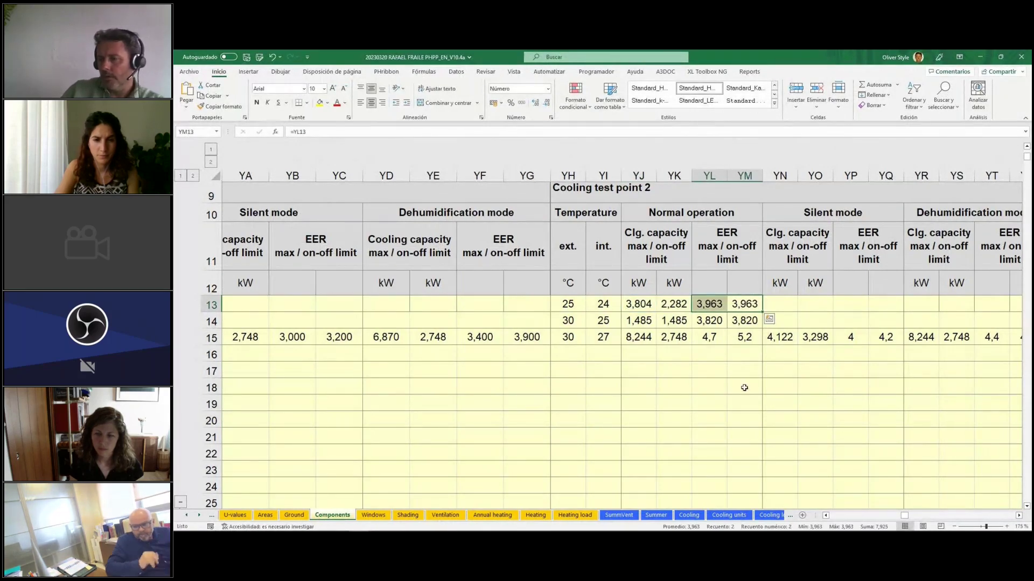
left_click(742, 415)
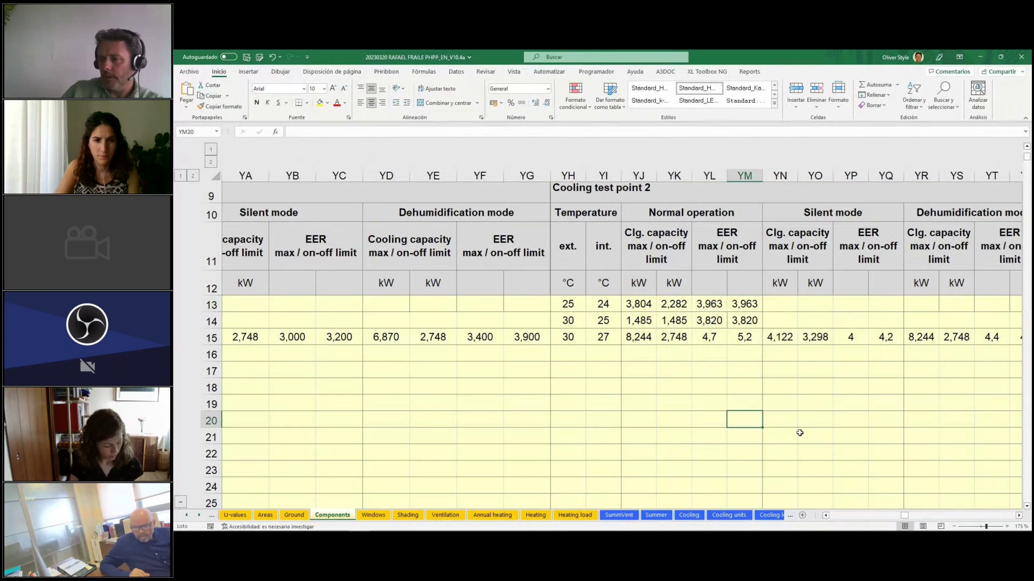
Check row 13's cooling test point 3 entries against the 27 °C outdoor columns of the BAXI PDF, returning to the EER in YZ13.
left_click(1019, 516)
left_click(1019, 516)
left_click(1018, 516)
mouse_move(378, 525)
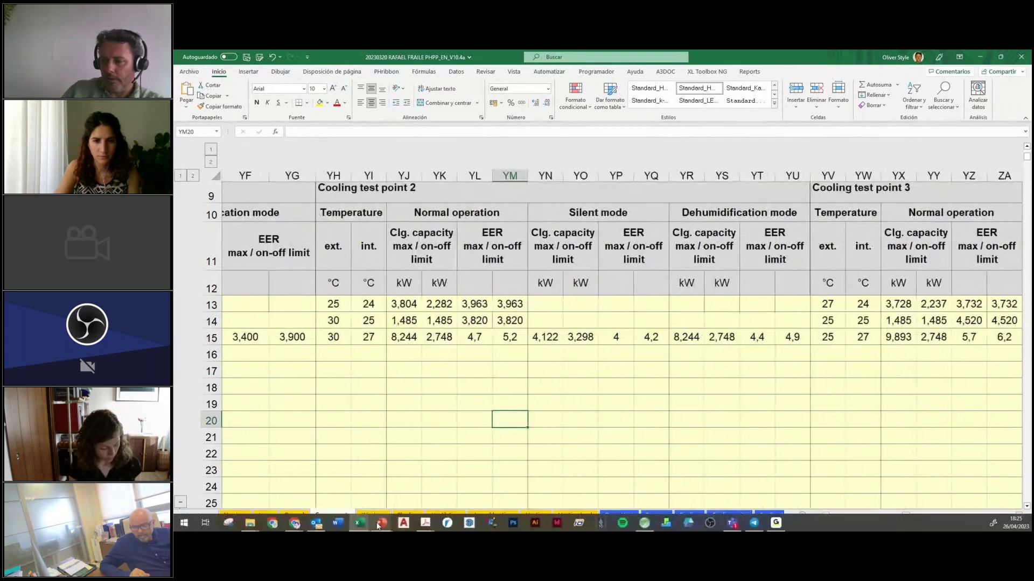
mouse_move(425, 524)
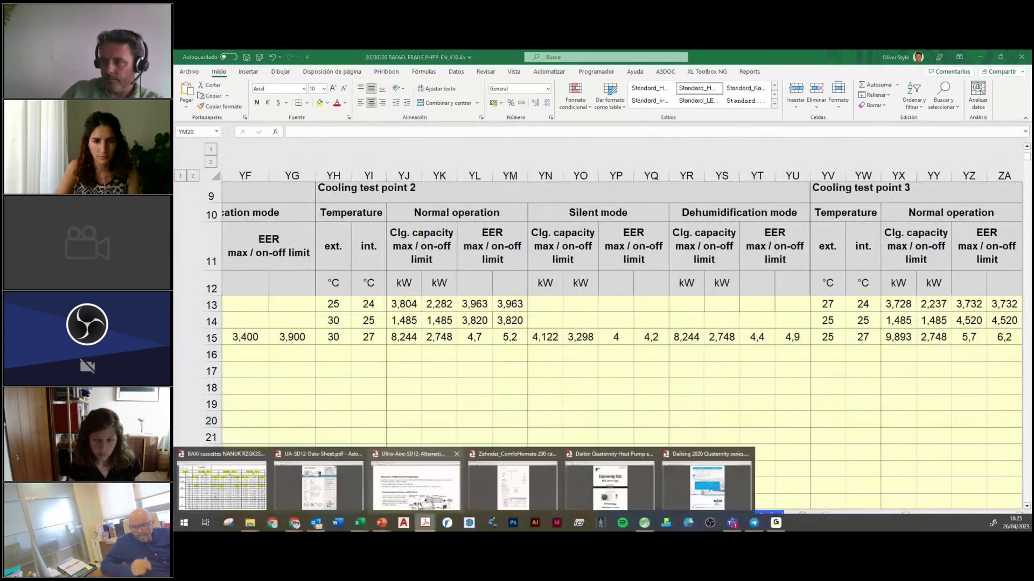
left_click(218, 481)
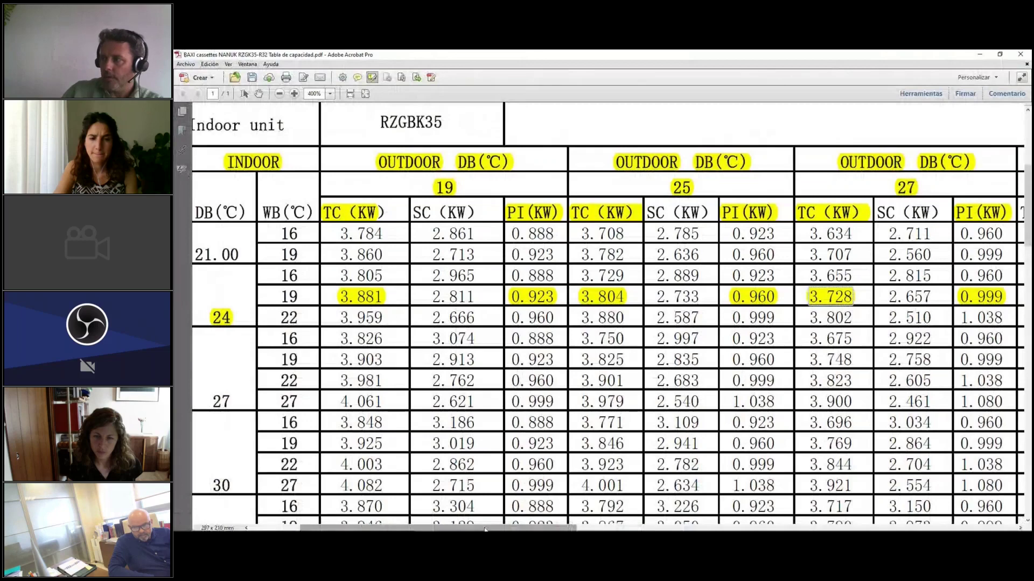
left_click_drag(484, 529, 531, 522)
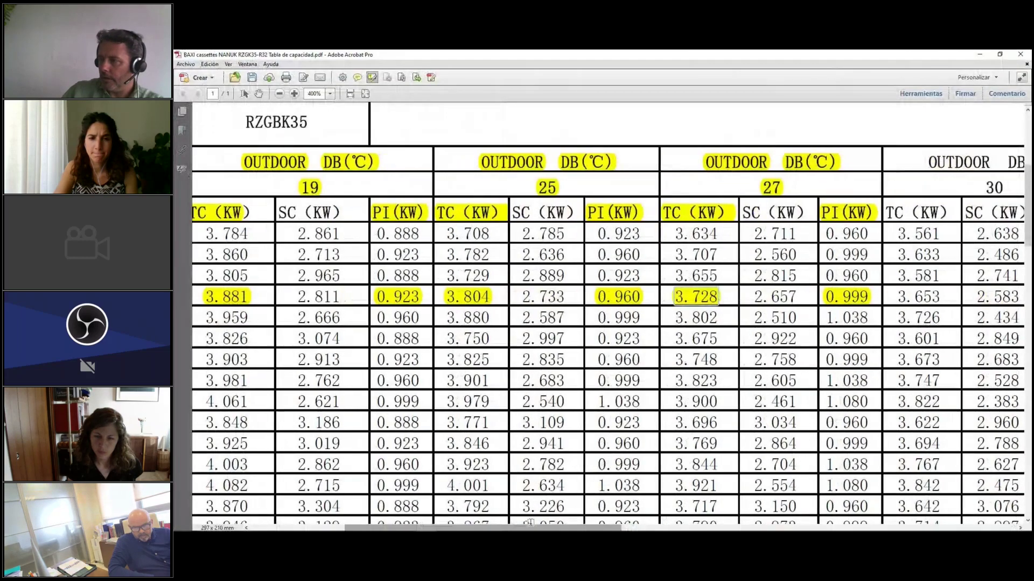
left_click(979, 54)
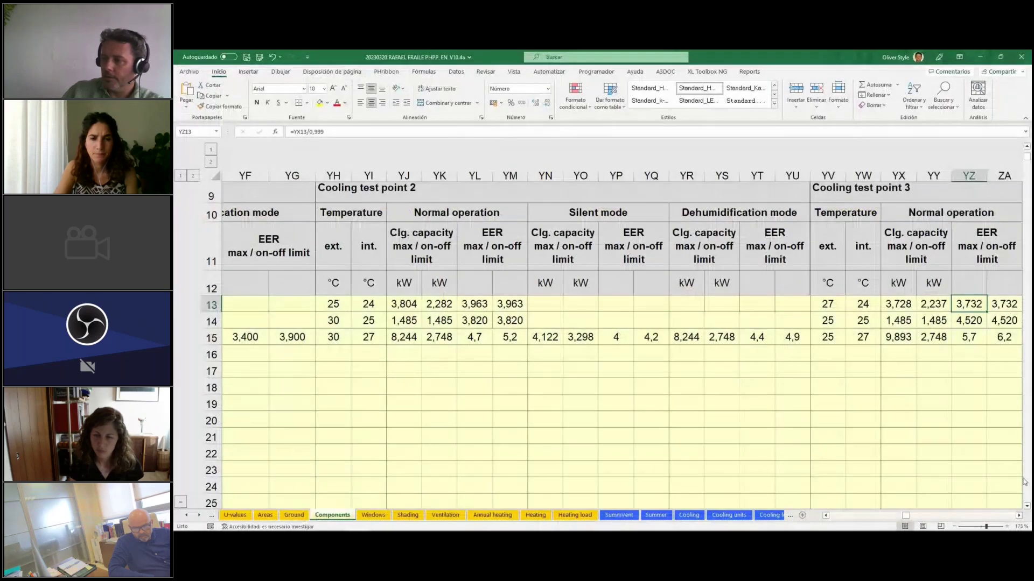
left_click(1020, 516)
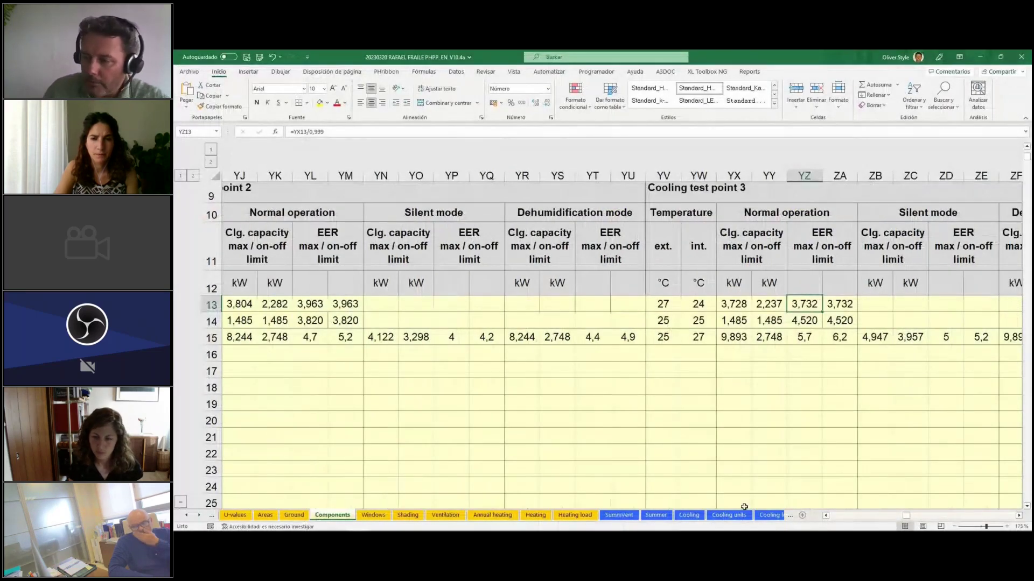
On the Cooling units sheet, set the recirculation cooling unit to 01ud-Equipo aire acondicionado Split.
left_click(729, 515)
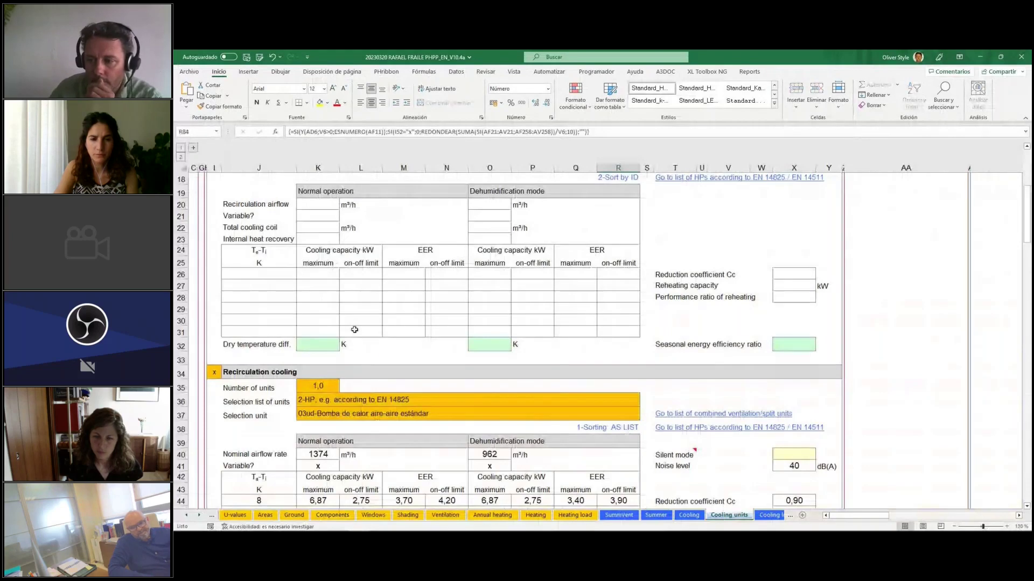
left_click(614, 411)
left_click(643, 418)
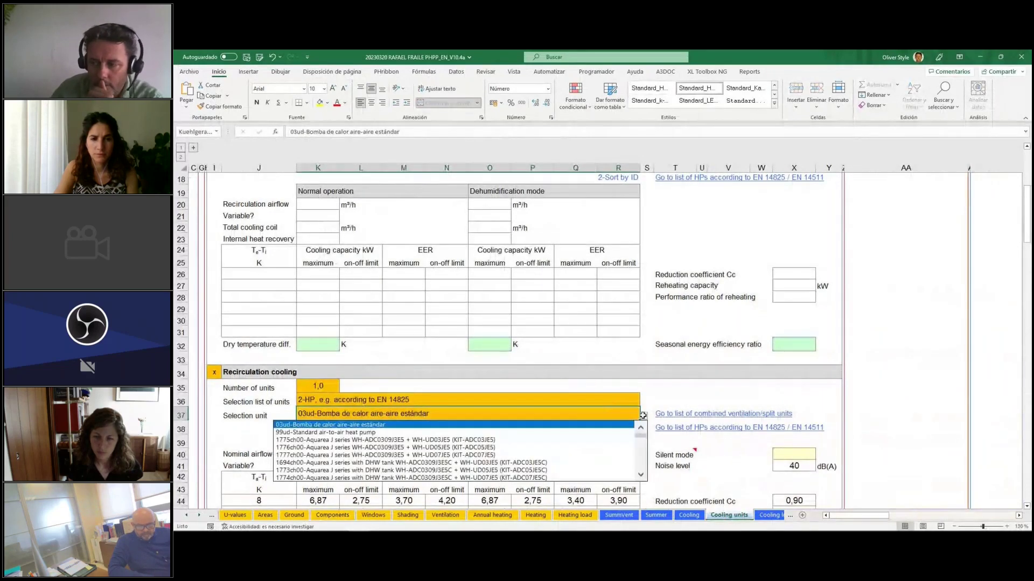
scroll(580, 426, "up", 1)
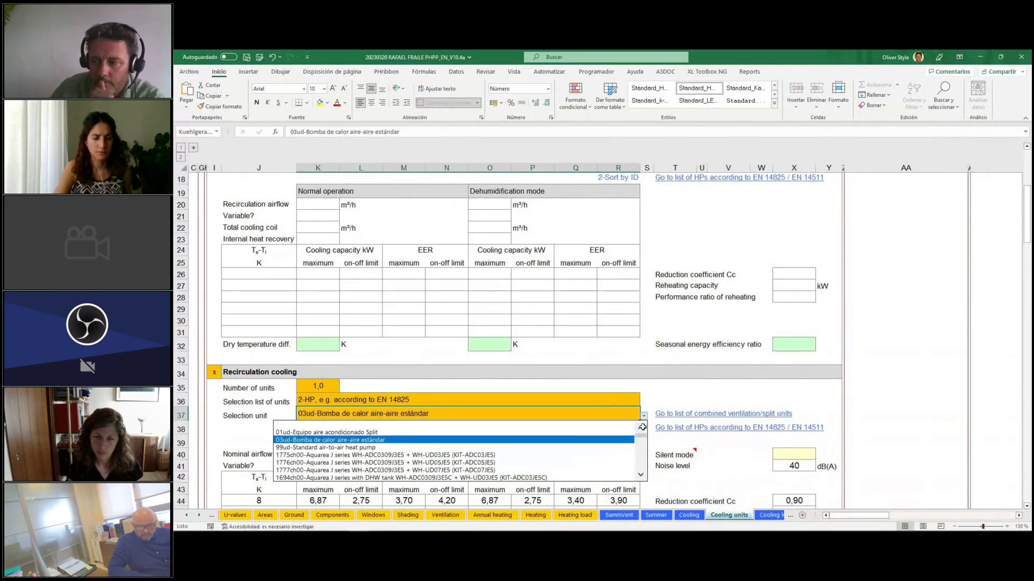
left_click(576, 433)
Review the Results table's sensible and latent recirculation cooling contributions and whether the cooling demand is covered.
left_click_drag(1027, 215, 1006, 328)
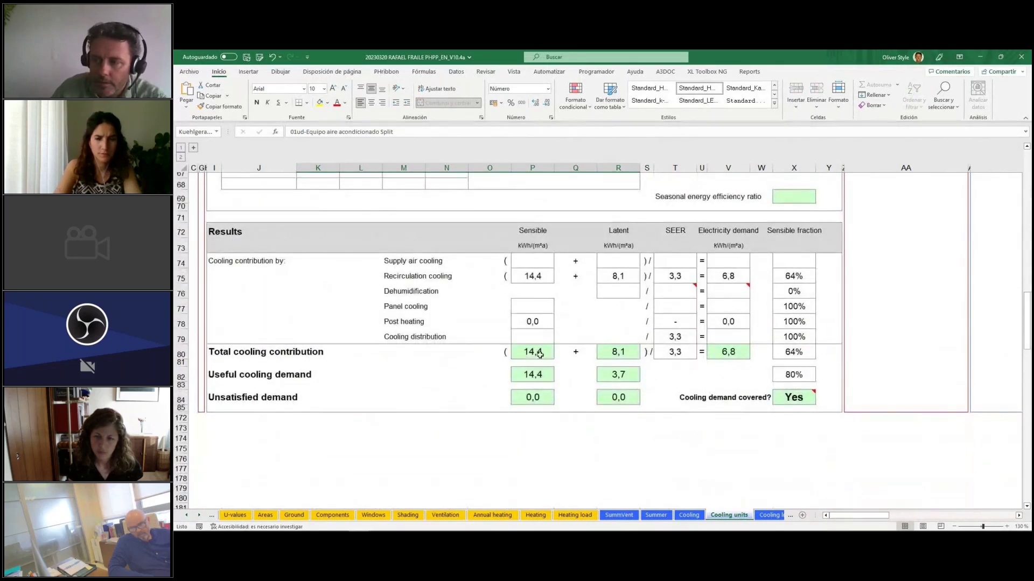
left_click(533, 408)
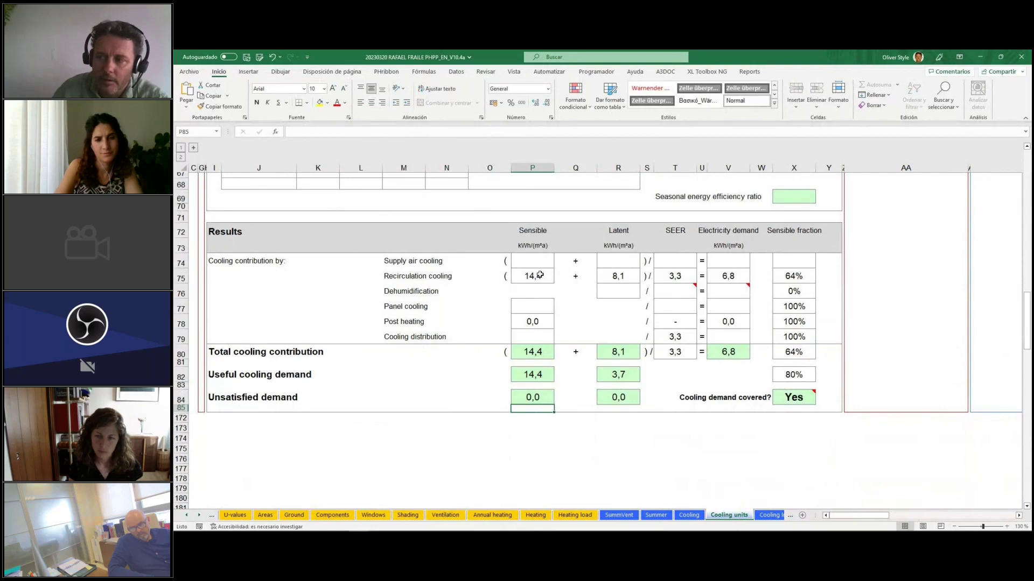
left_click_drag(535, 259, 535, 277)
left_click_drag(618, 261, 618, 276)
left_click_drag(539, 261, 539, 276)
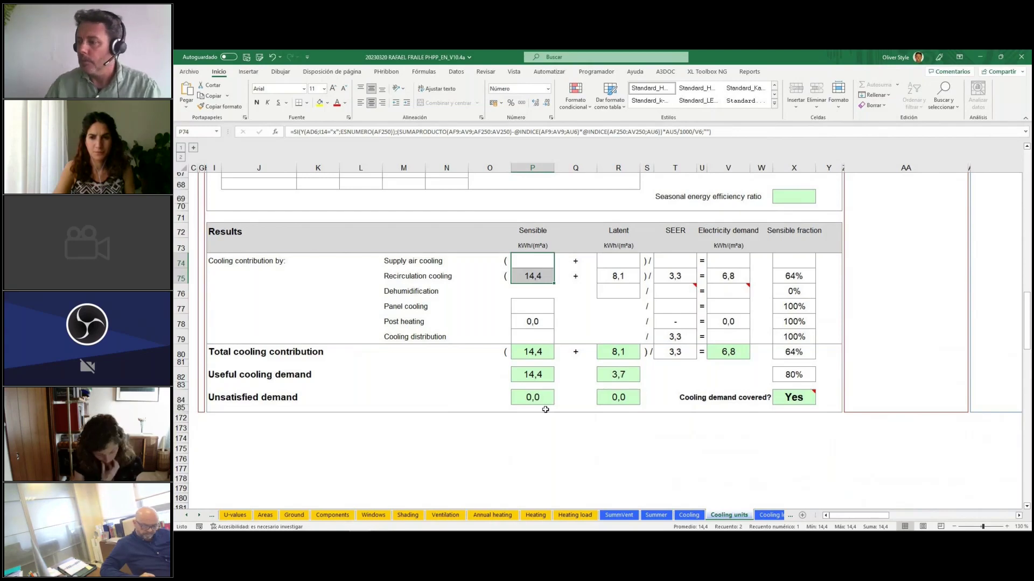
left_click(644, 437)
Look over the Recirculation cooling section's capacities and EER by temperature difference, and the Supply air cooling section above it.
scroll(710, 405, "up", 5)
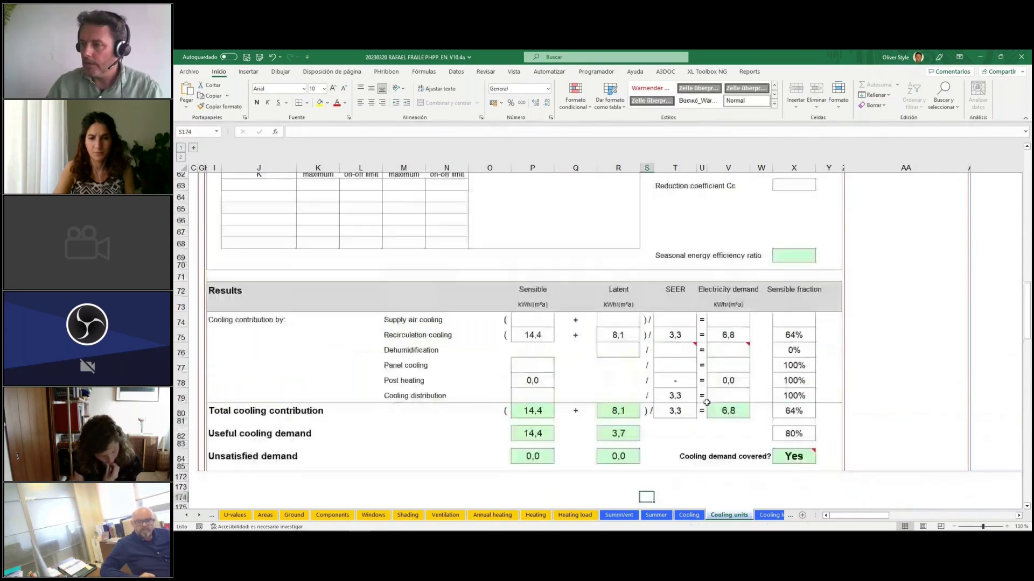
scroll(710, 405, "up", 5)
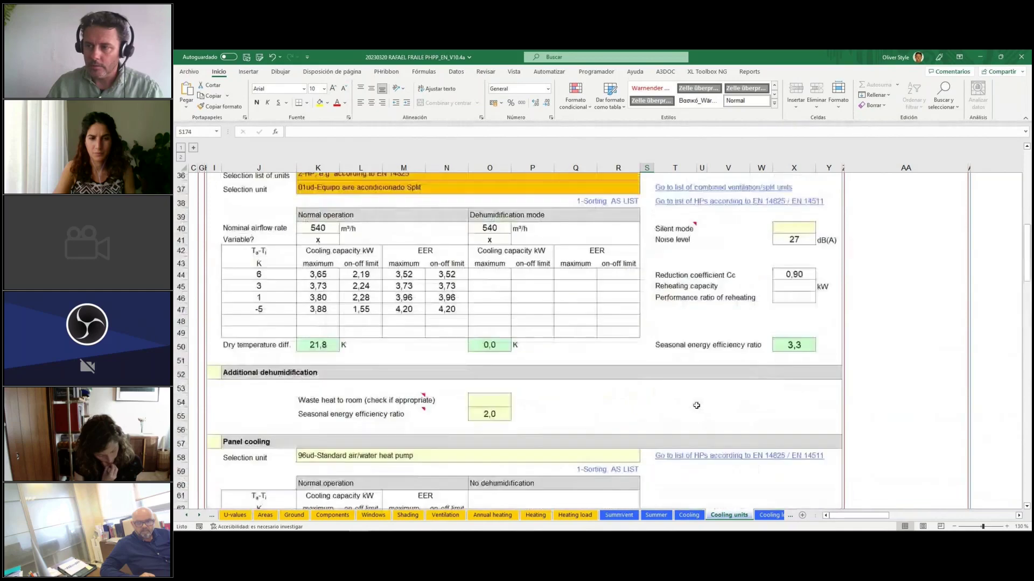
scroll(363, 294, "up", 6)
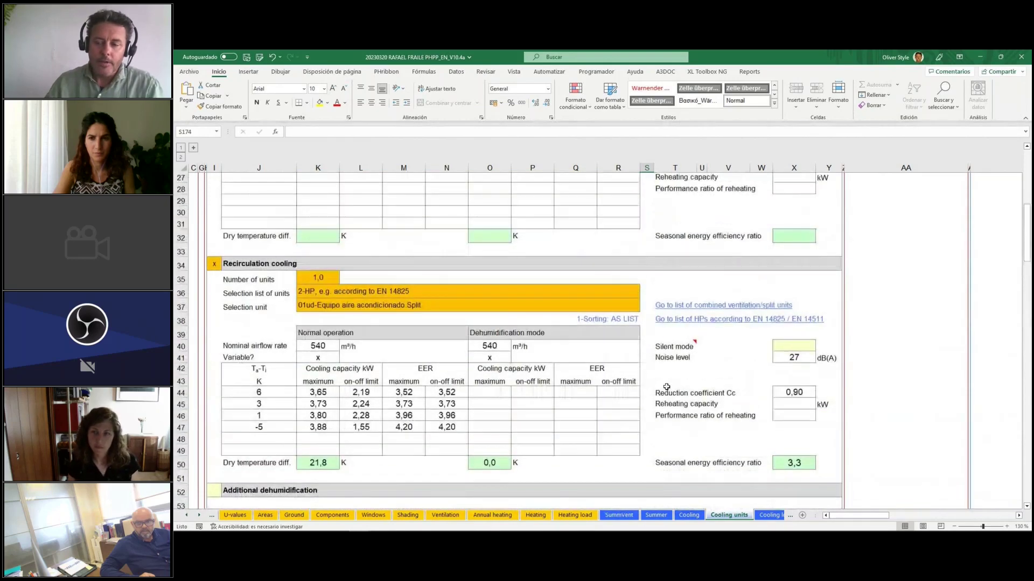
scroll(343, 353, "up", 1)
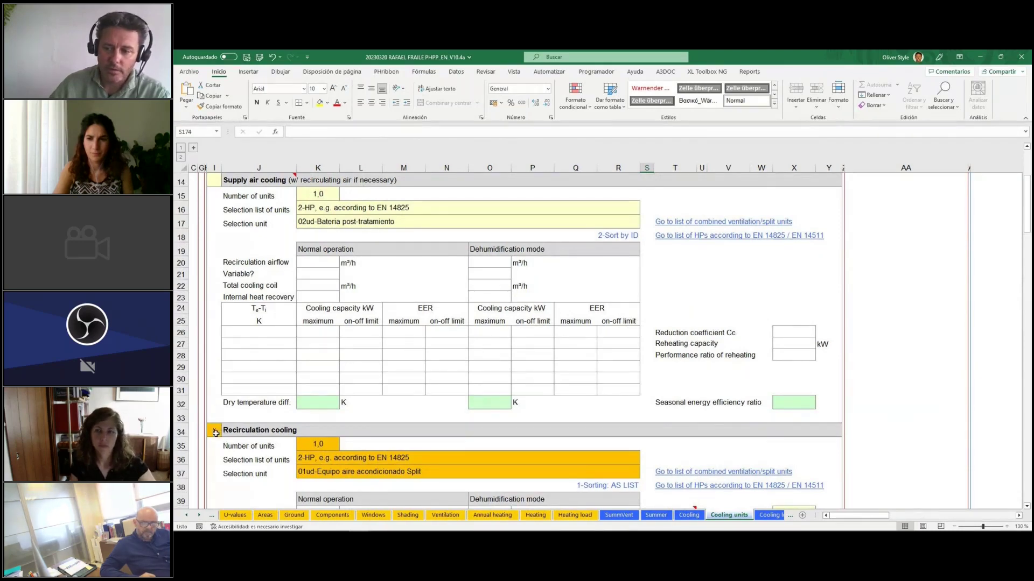
scroll(422, 367, "down", 3)
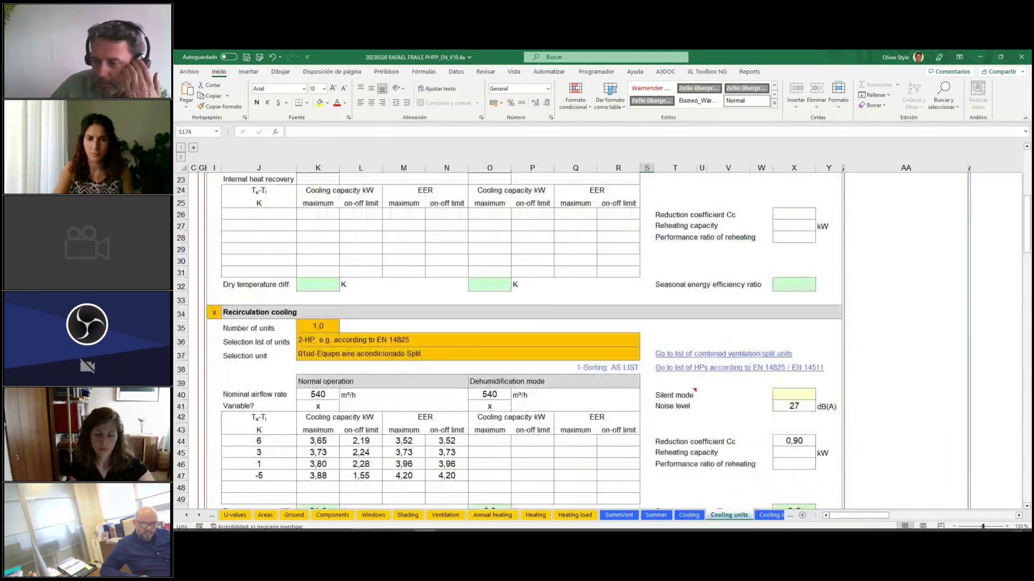
Switch to the PowerPoint slideshow and advance past the Sistema 1 slides to the maximum cooling power points of Sistema 2, the ducted split.
mouse_move(382, 525)
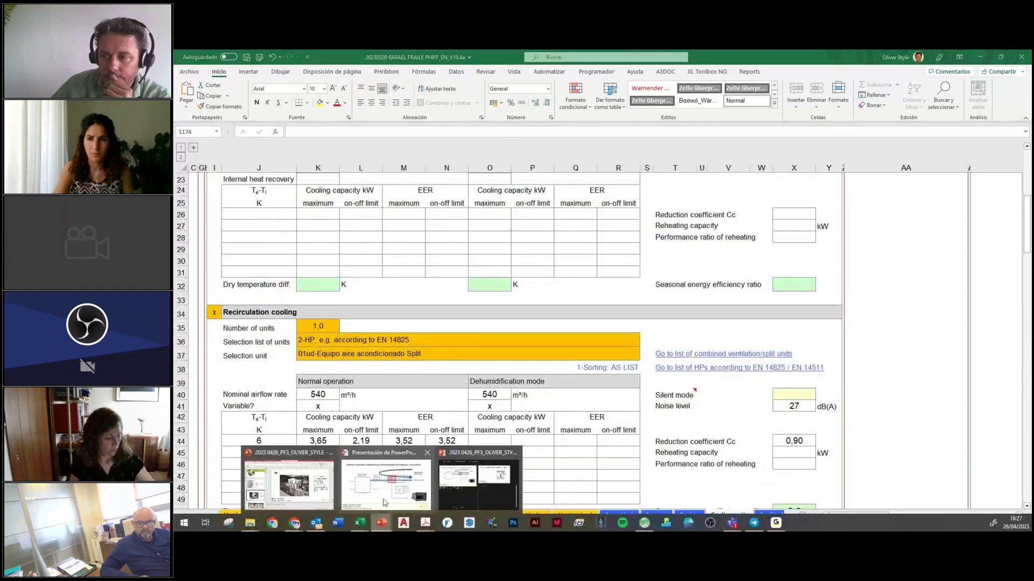
left_click(479, 485)
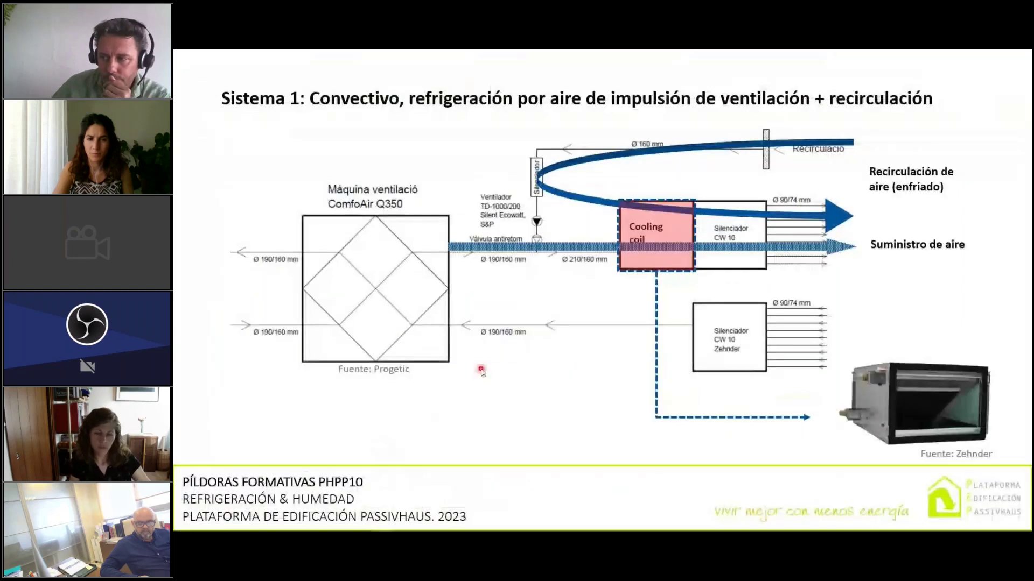
left_click(494, 459)
left_click(493, 459)
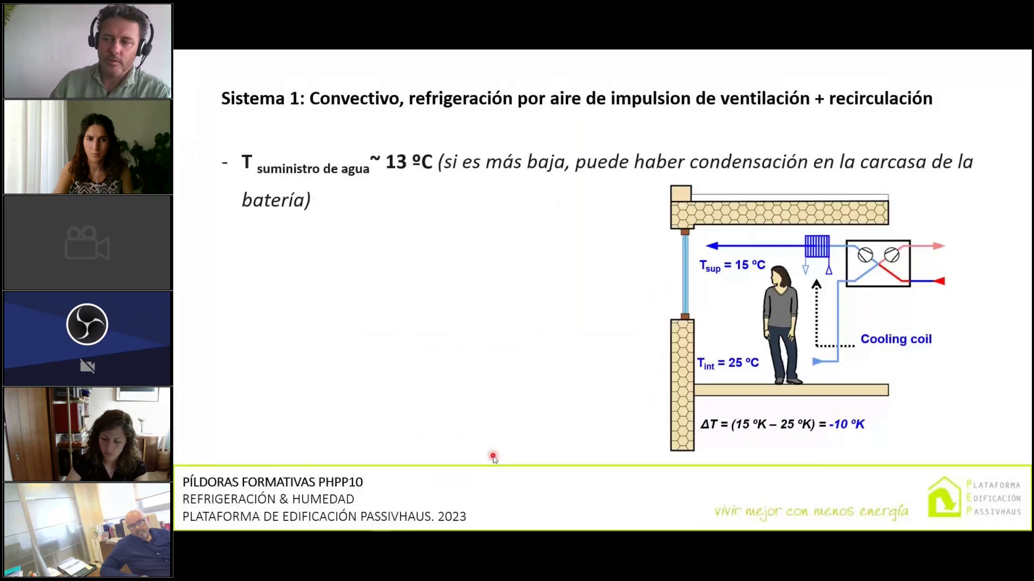
left_click(494, 458)
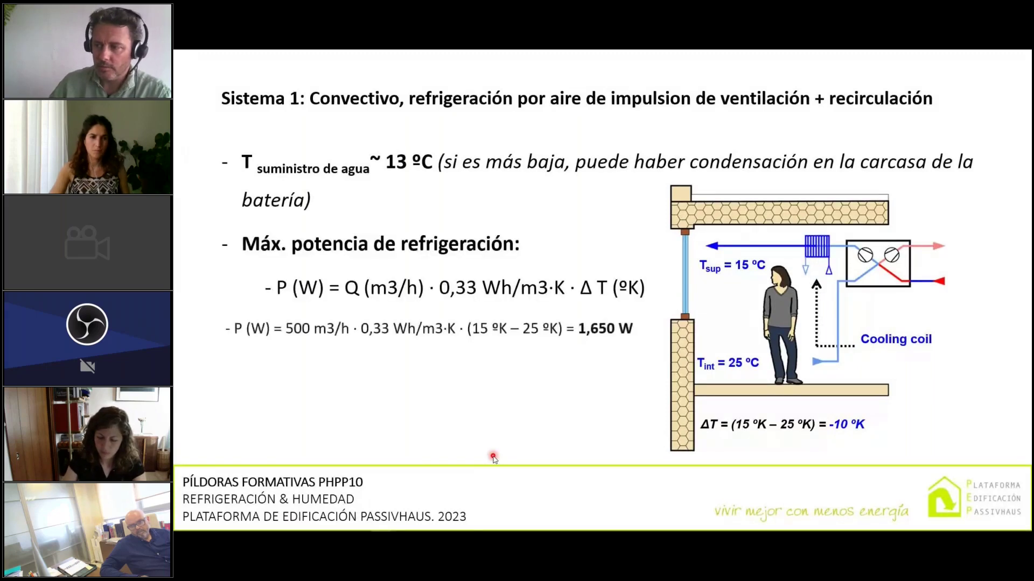
left_click(494, 458)
left_click(494, 458)
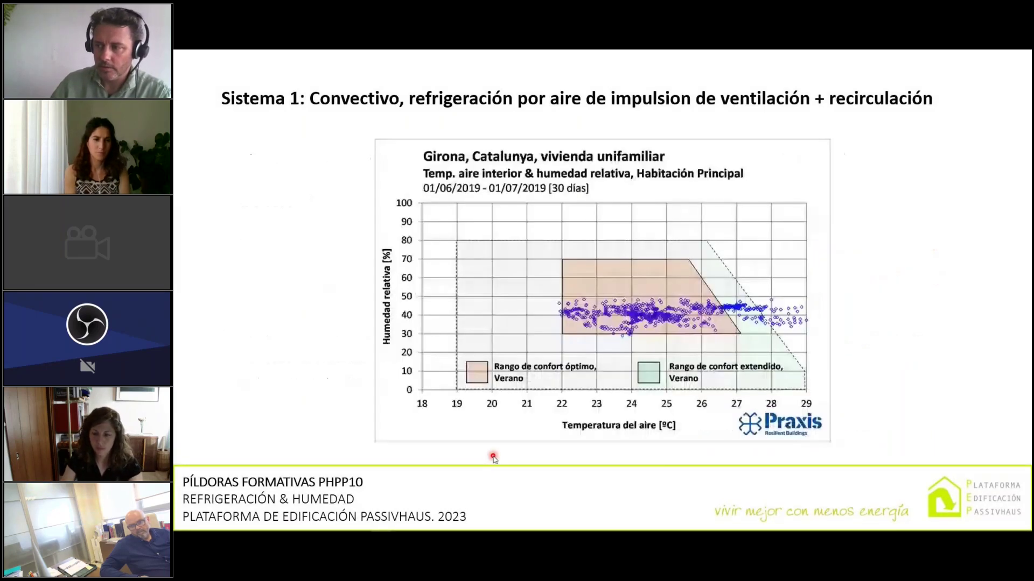
left_click(494, 458)
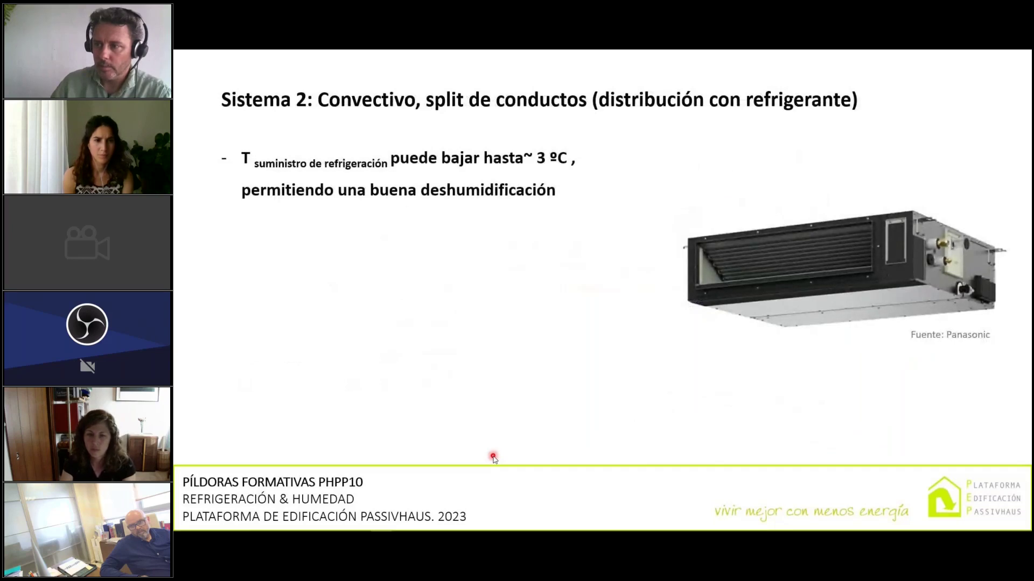
left_click(494, 458)
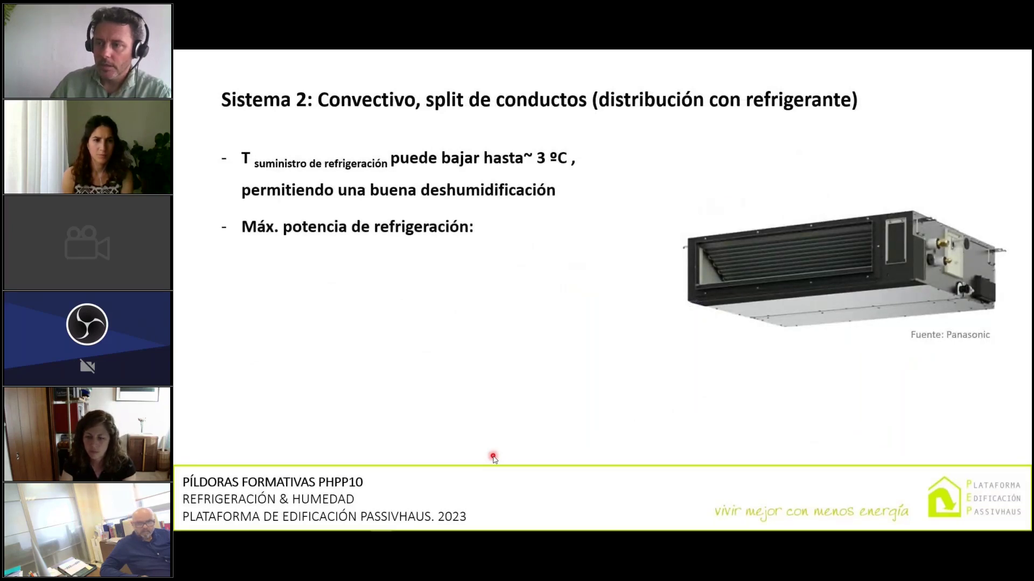
left_click(494, 459)
left_click(494, 458)
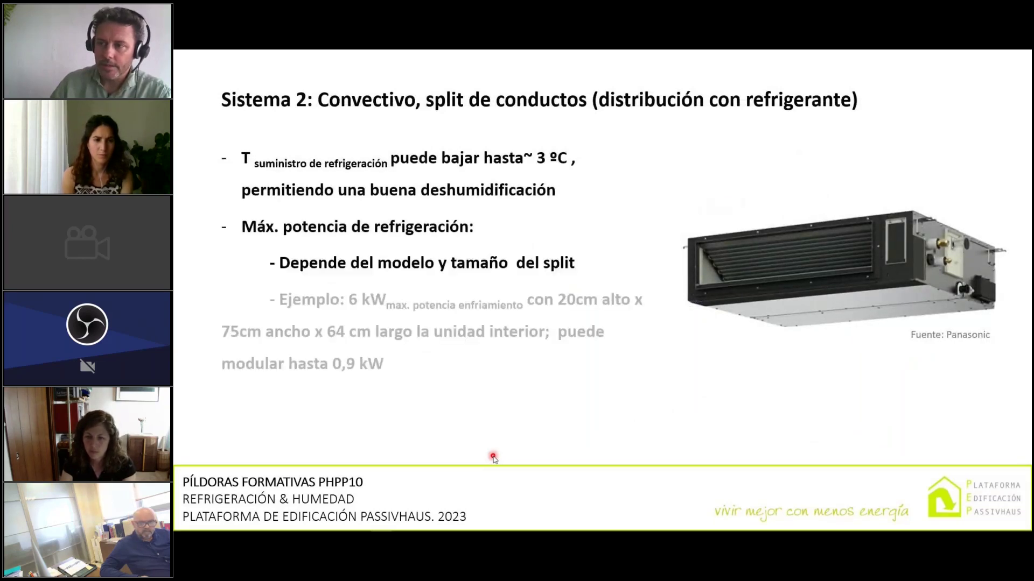
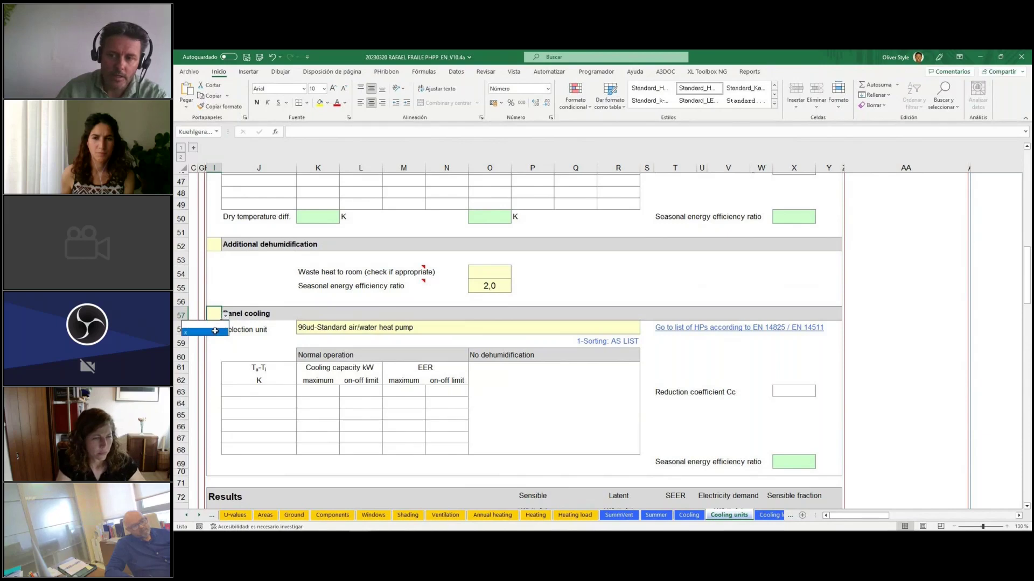
Activate Panel cooling with an x and check its selected unit, 96ud-Standard air/water heat pump.
left_click(245, 314)
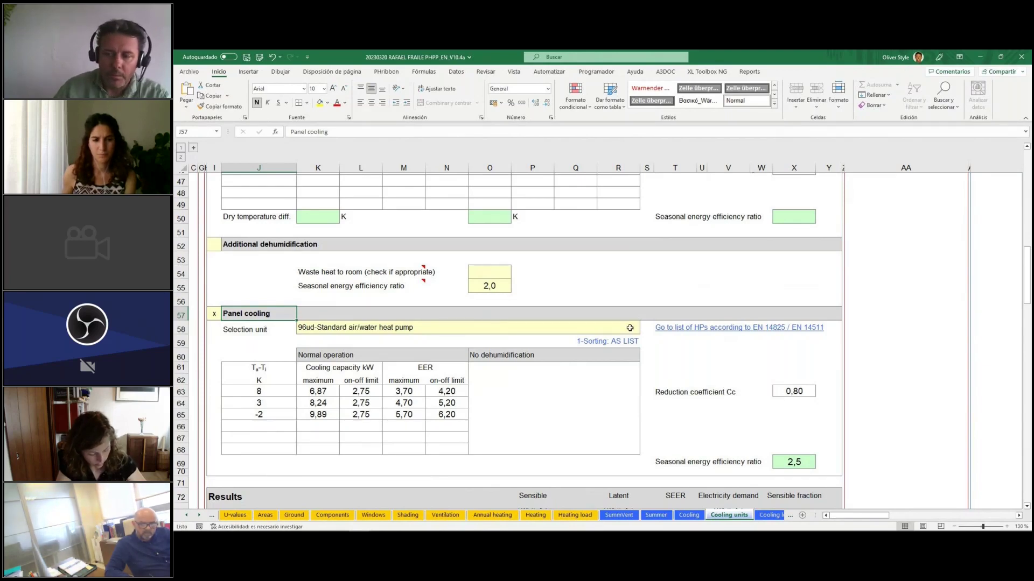
left_click(380, 323)
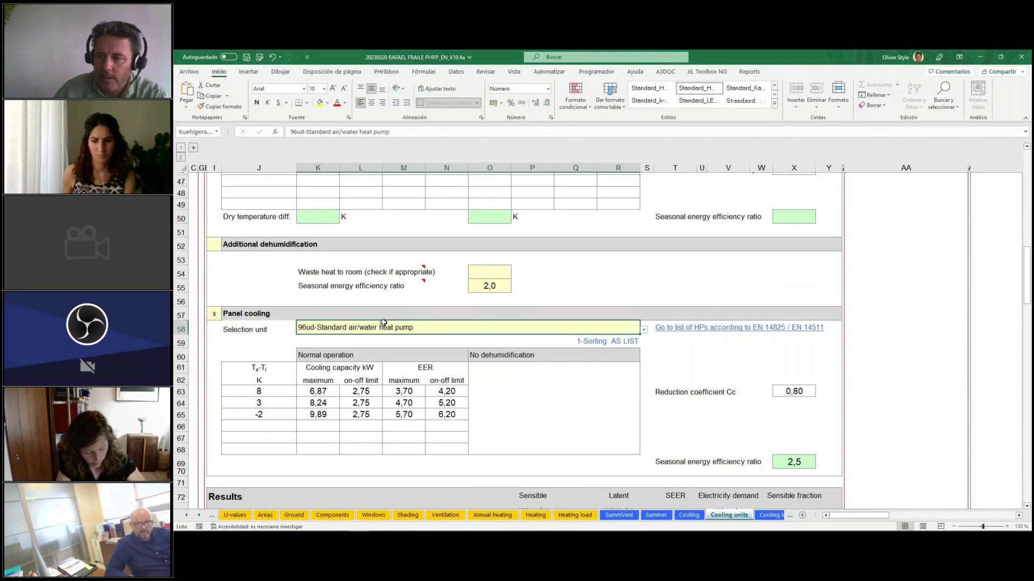
Compare the panel cooling contribution with the sensible and latent useful cooling demand in the Results table.
scroll(437, 326, "down", 1)
scroll(437, 327, "down", 5)
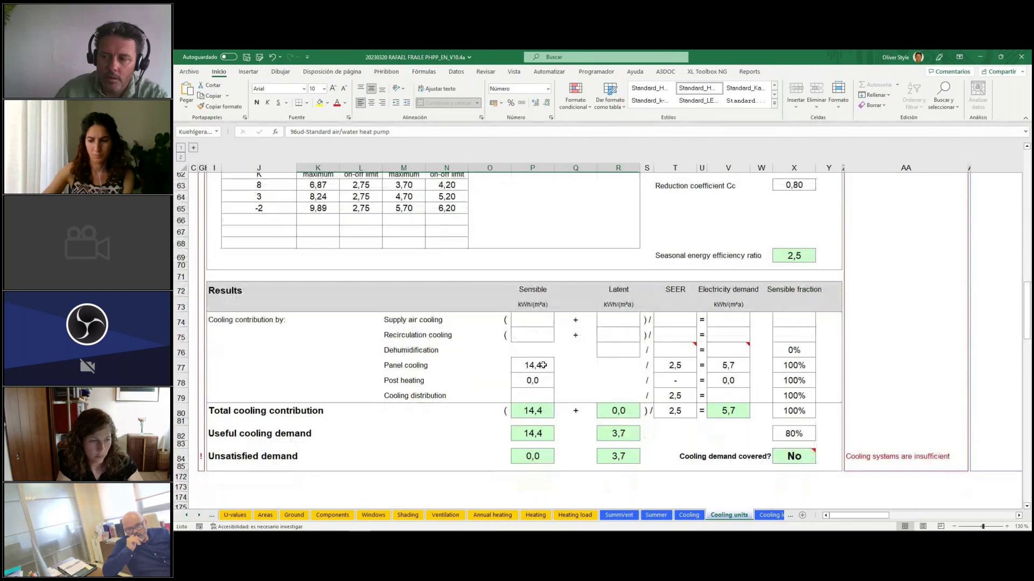
left_click_drag(541, 366, 540, 431)
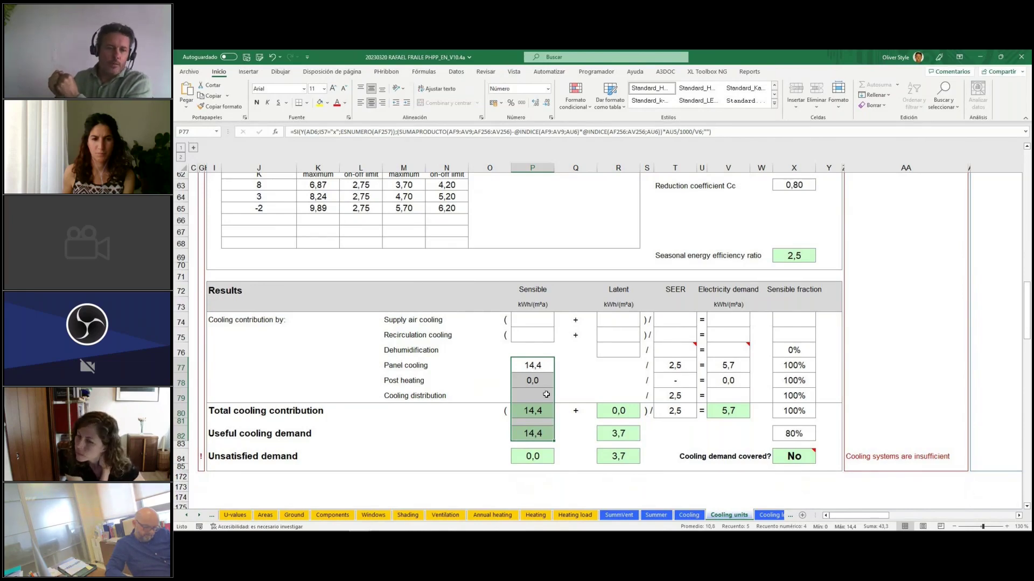
left_click(630, 437)
left_click_drag(541, 358, 545, 372)
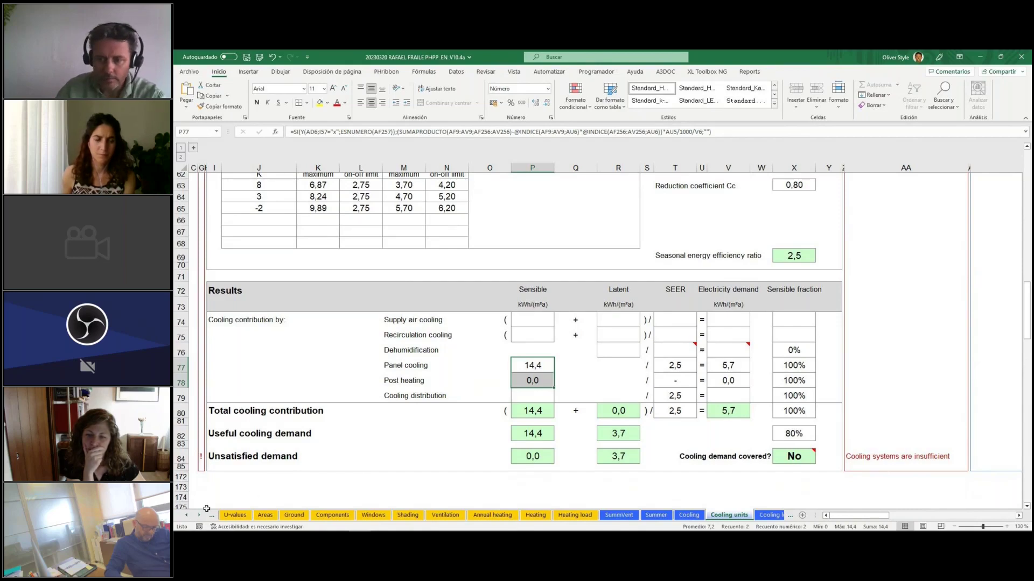
Check the total cooling contribution against the useful and unsatisfied demand, sensible and latent, in the Results table.
left_click(212, 457)
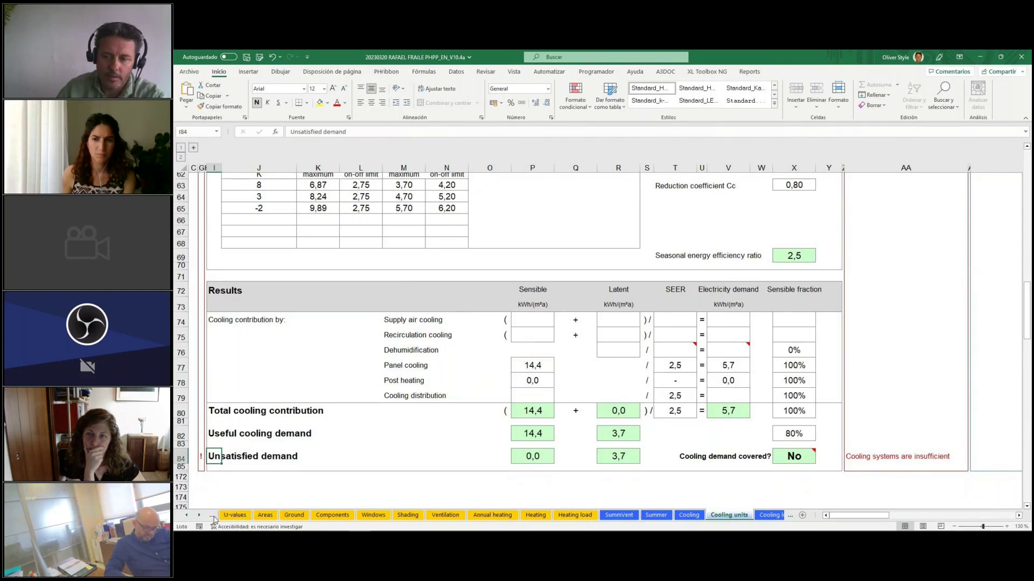
left_click(518, 434)
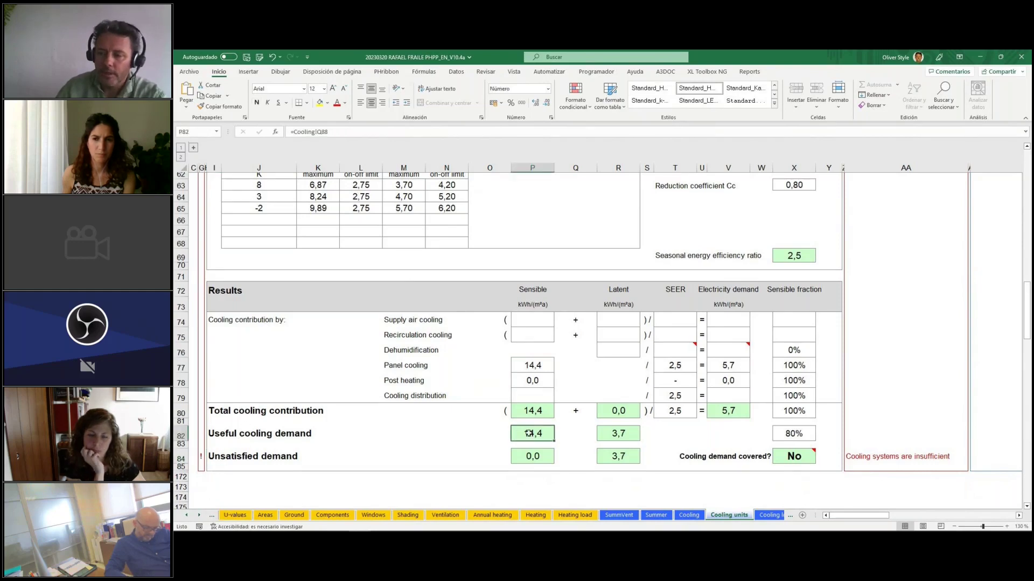
left_click(624, 430)
left_click_drag(532, 291, 531, 434)
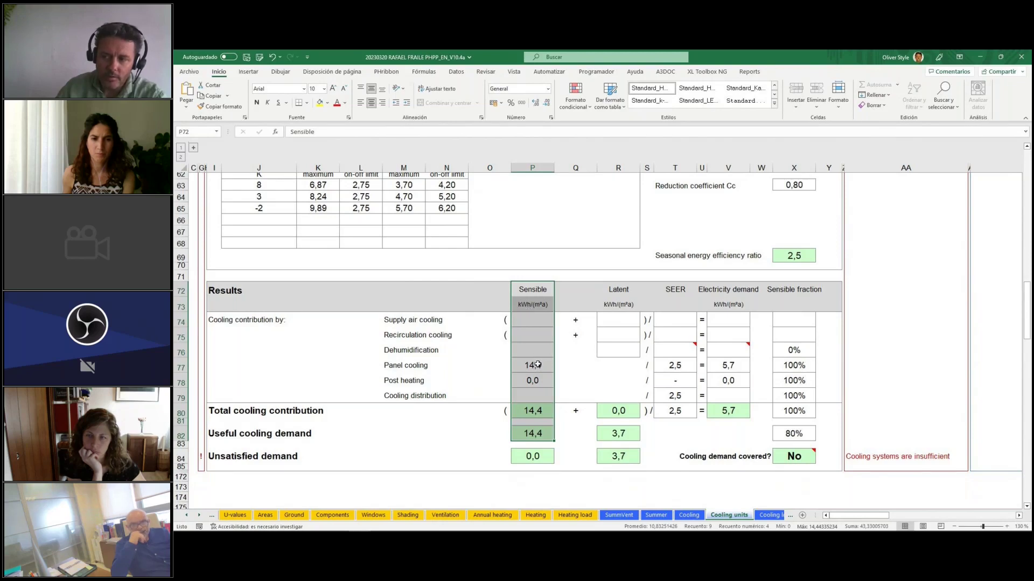
left_click(531, 411)
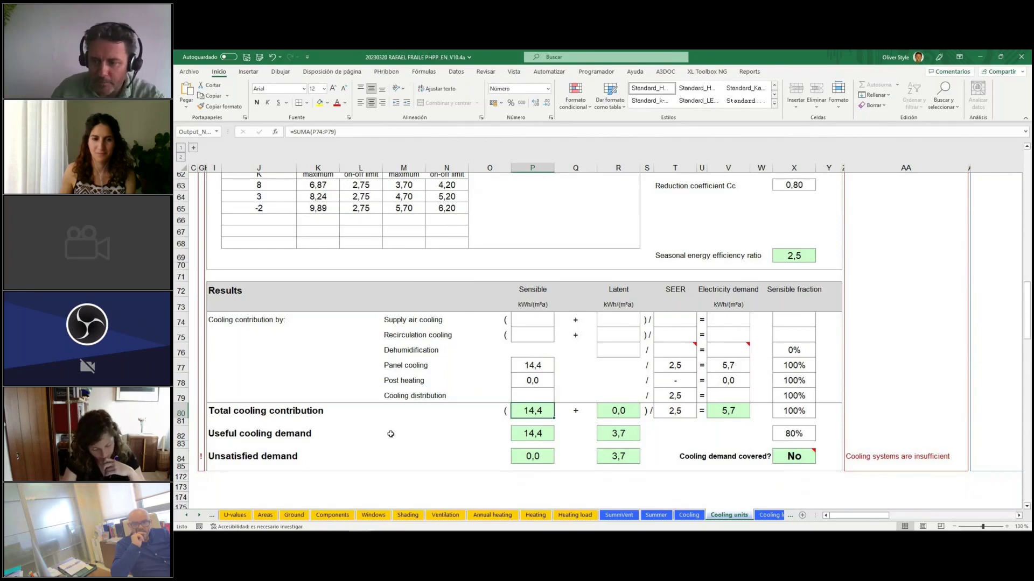
Change the climate data set on the Climate sheet to ES0003b-Sevilla.
left_click(187, 516)
left_click(186, 516)
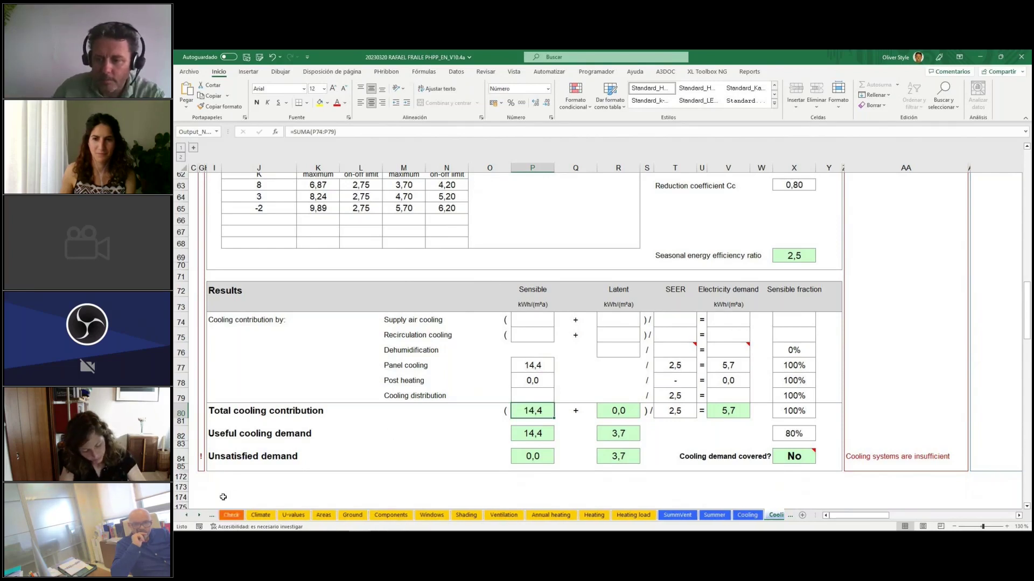
left_click(262, 516)
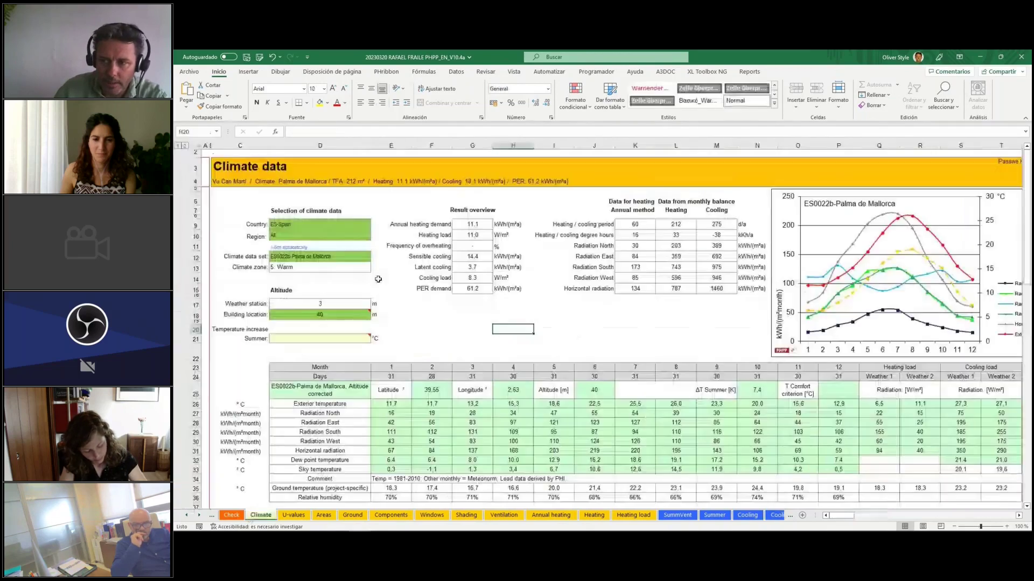
left_click(361, 257)
left_click(374, 257)
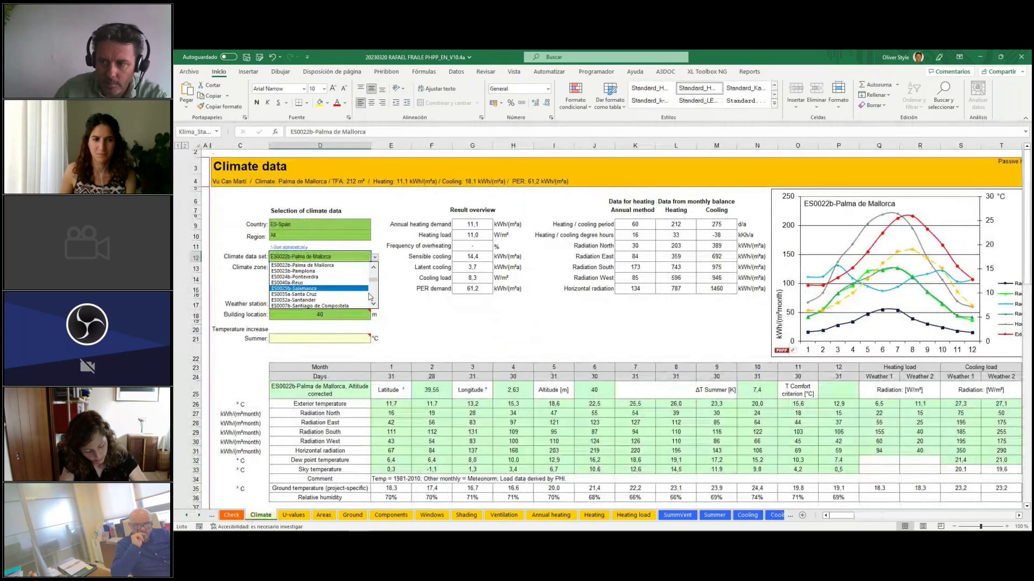
scroll(360, 300, "down", 3)
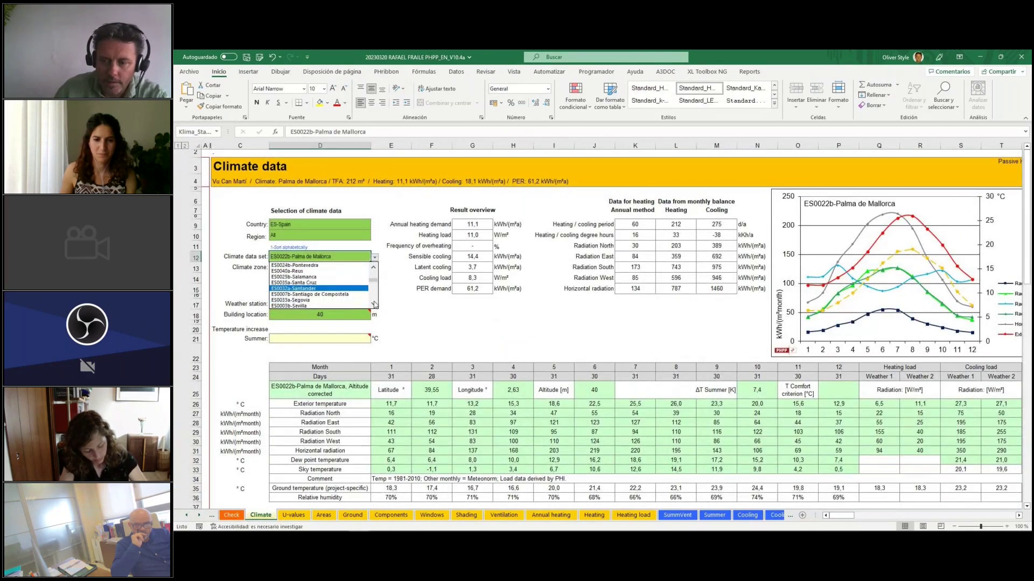
left_click(323, 297)
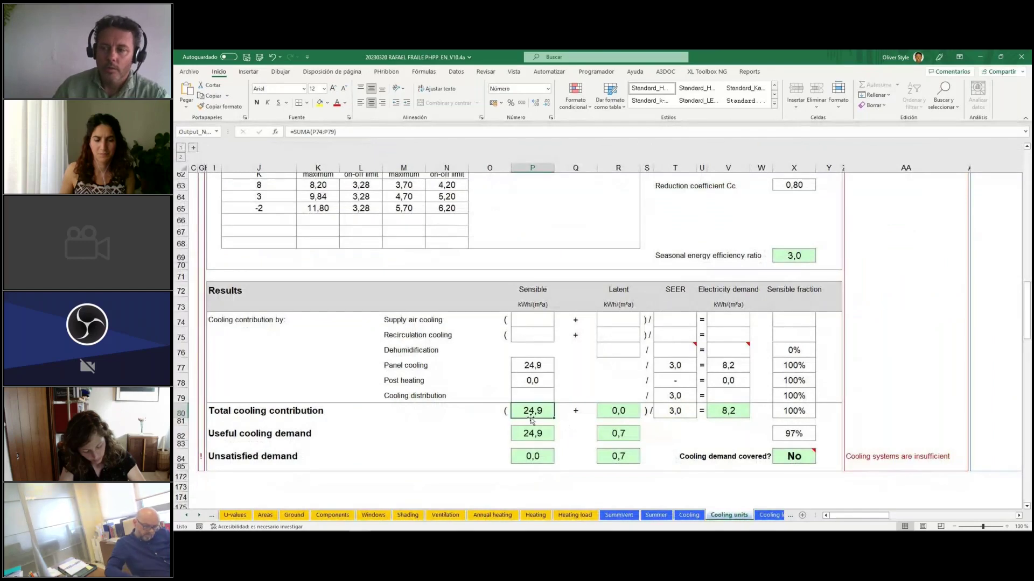
Review the unsatisfied latent demand and the Panel cooling capacities on the Cooling units sheet for the Sevilla climate.
scroll(526, 411, "up", 2)
scroll(526, 411, "down", 2)
left_click(618, 426)
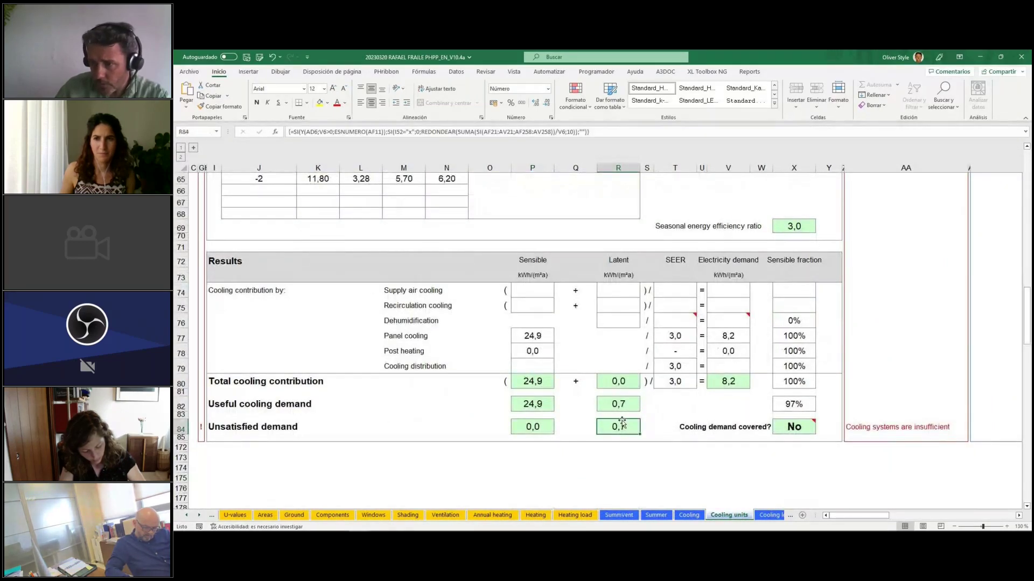
scroll(539, 396, "up", 6)
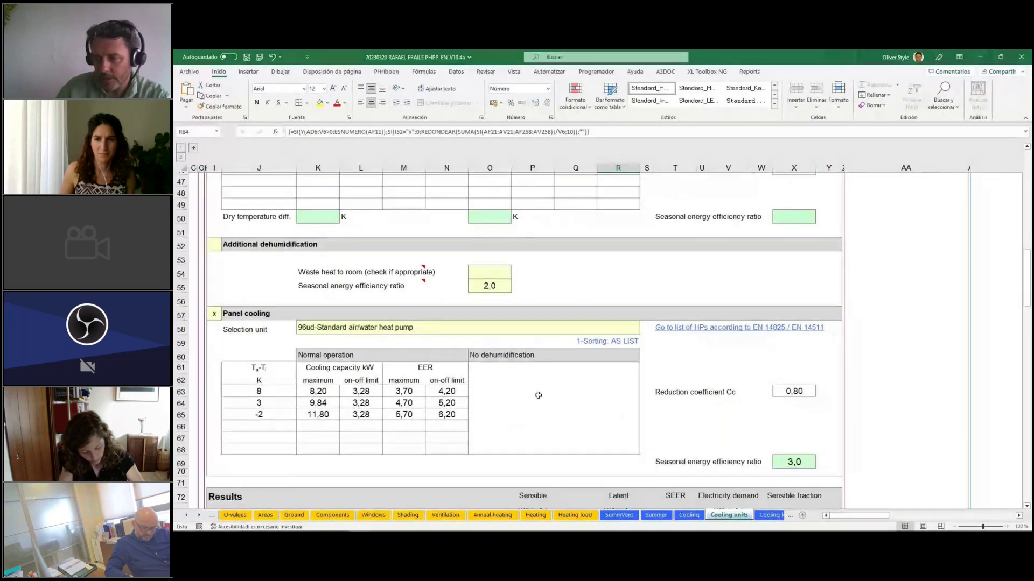
scroll(538, 396, "down", 2)
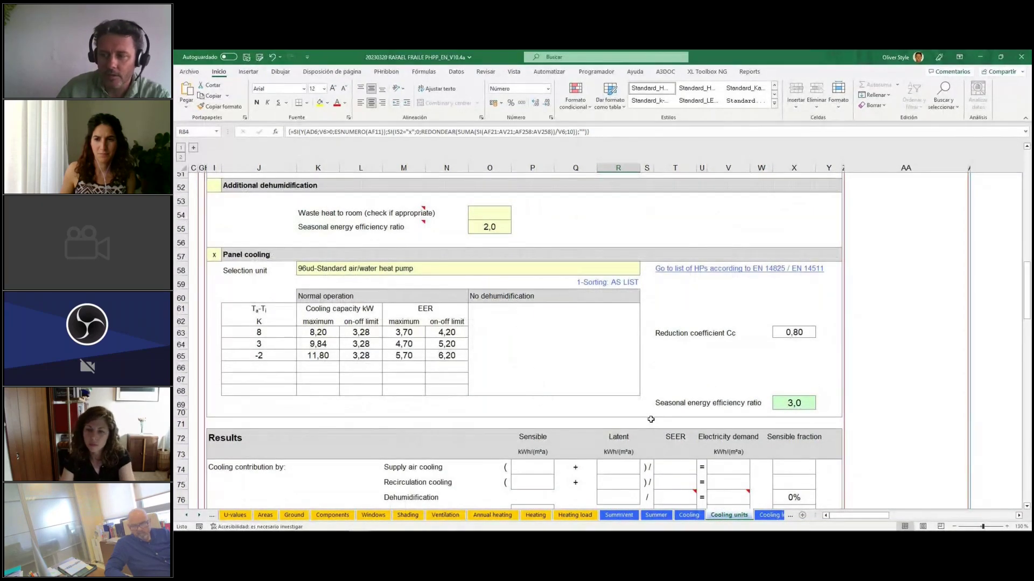
scroll(543, 400, "down", 4)
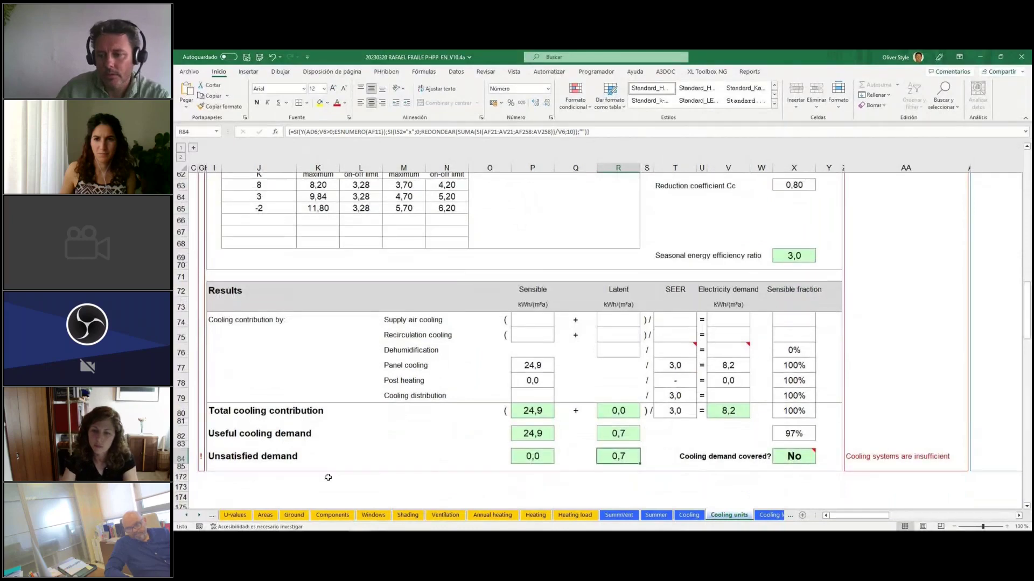
Switch the climate data set on the Climate sheet to ES0030b-Zaragoza.
scroll(394, 514, "up", 2)
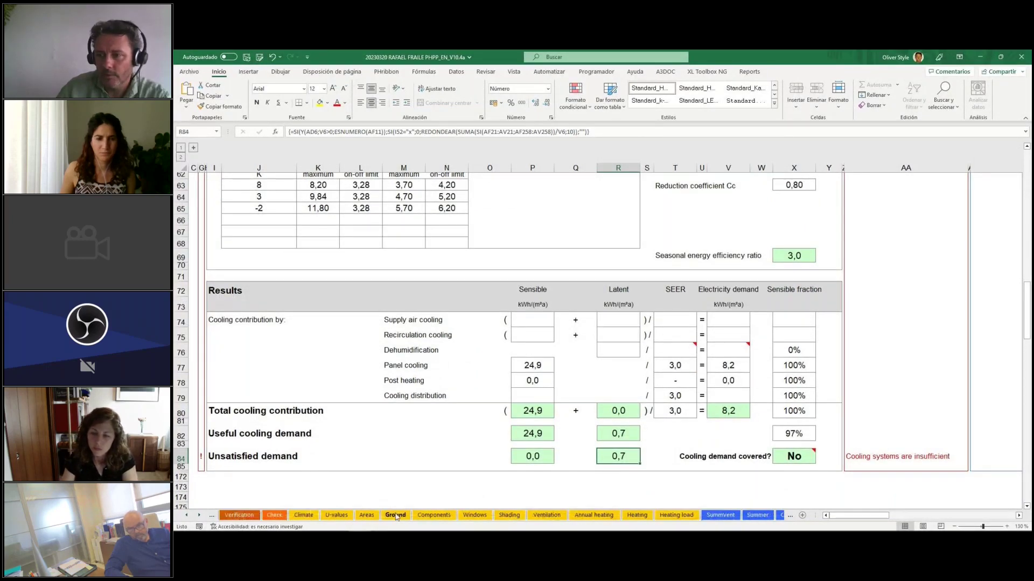
left_click(303, 515)
left_click(376, 258)
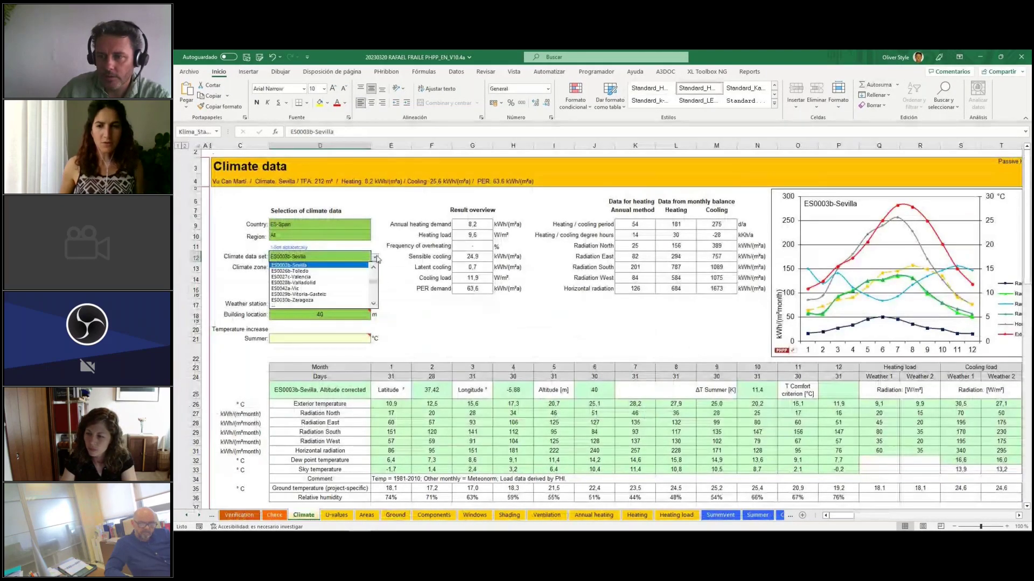
left_click(293, 300)
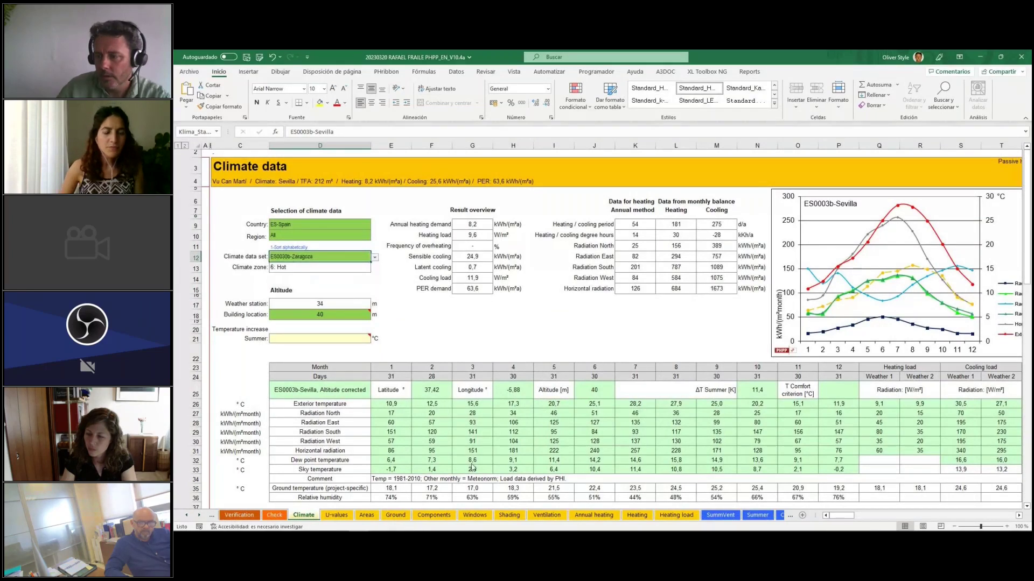
Open the Cooling units sheet and check whether panel cooling covers the sensible and latent demand for Zaragoza.
scroll(202, 517, "down", 2)
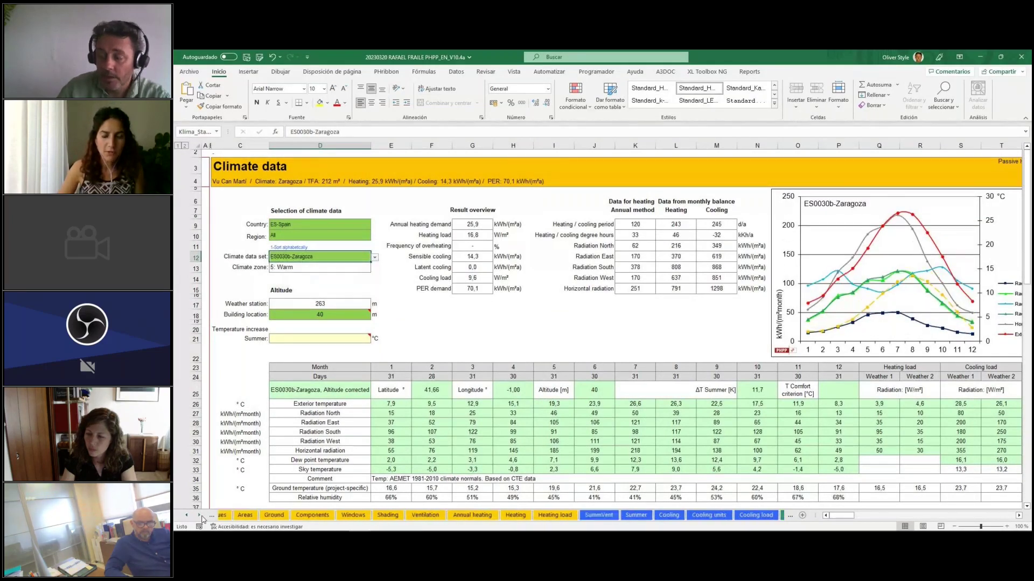
scroll(203, 518, "down", 1)
left_click(694, 516)
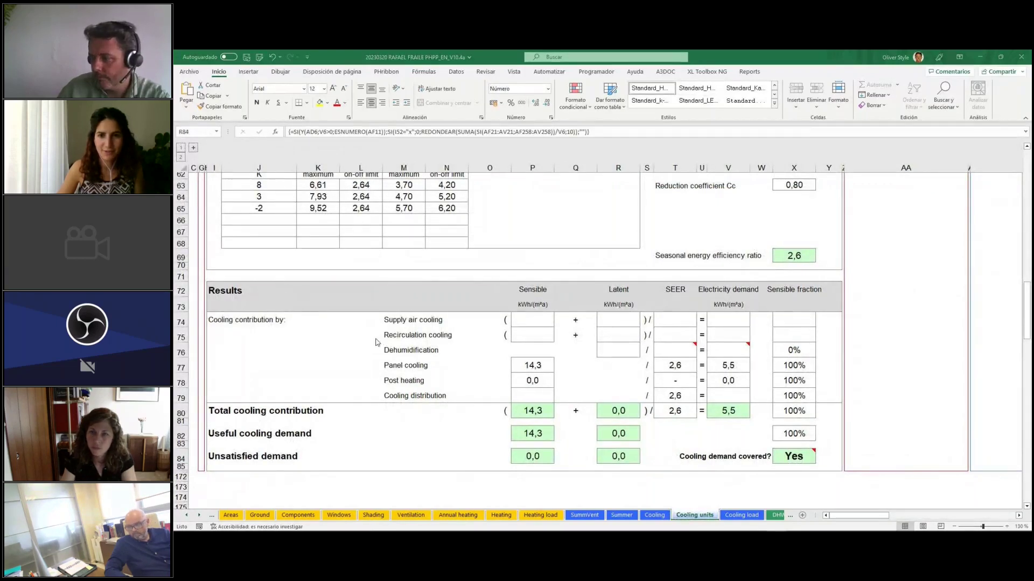
mouse_move(560, 524)
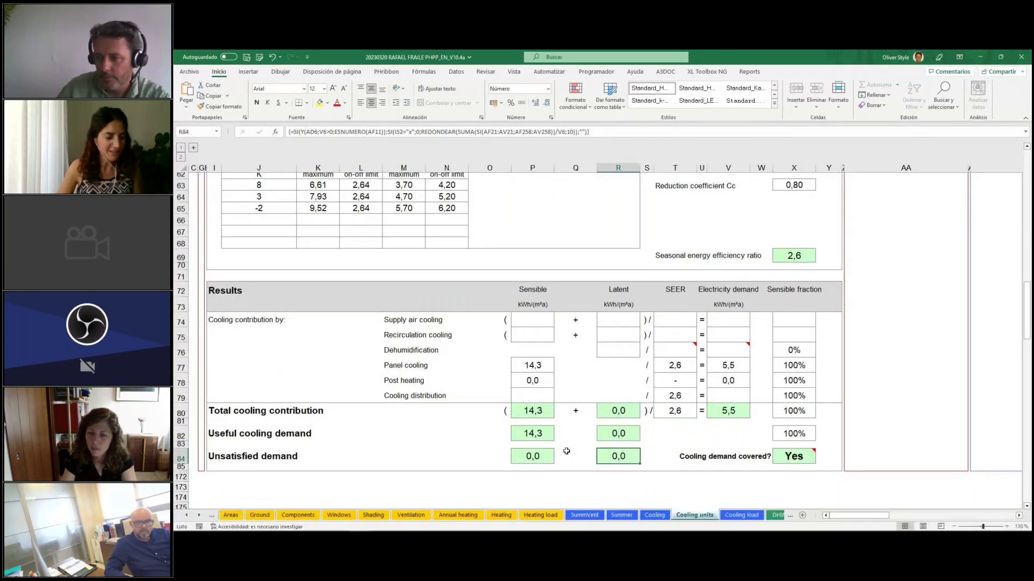
left_click(565, 444)
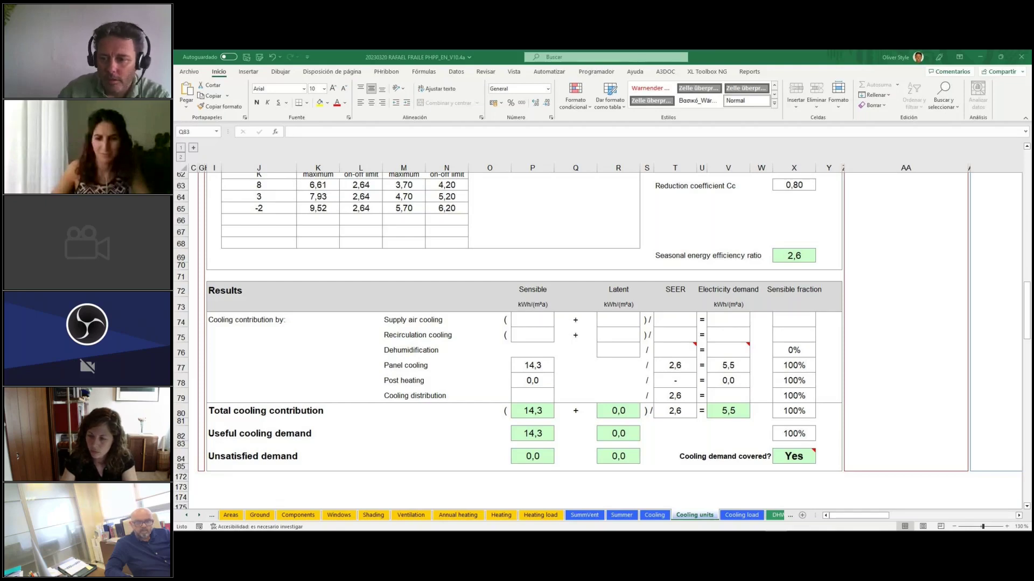
Activate Supply air cooling with an x and check its sensible and latent contribution in the Results table.
scroll(398, 352, "up", 2)
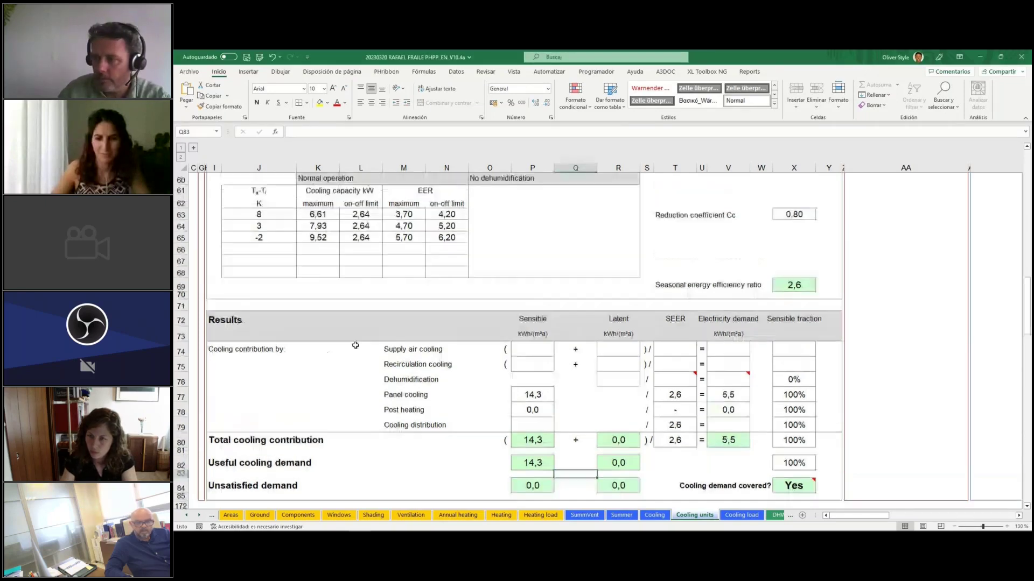
scroll(398, 353, "up", 1)
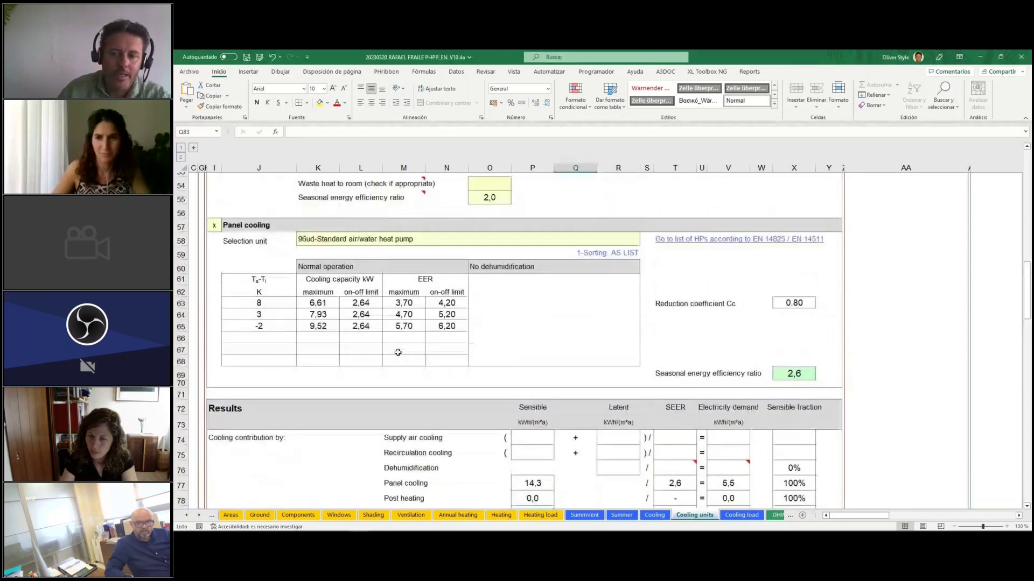
left_click_drag(1029, 281, 1029, 171)
left_click(214, 272)
left_click(220, 276)
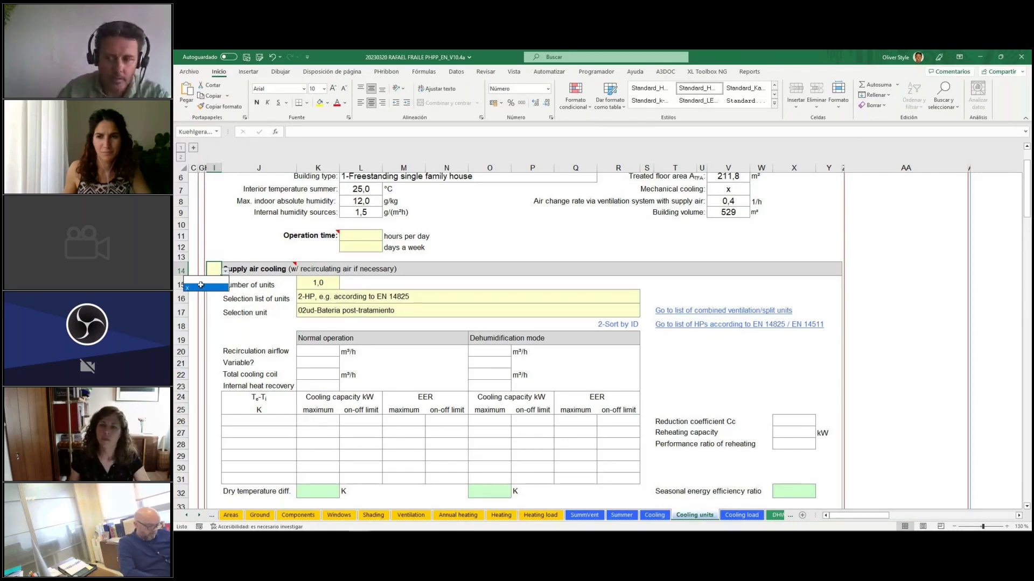
left_click(201, 285)
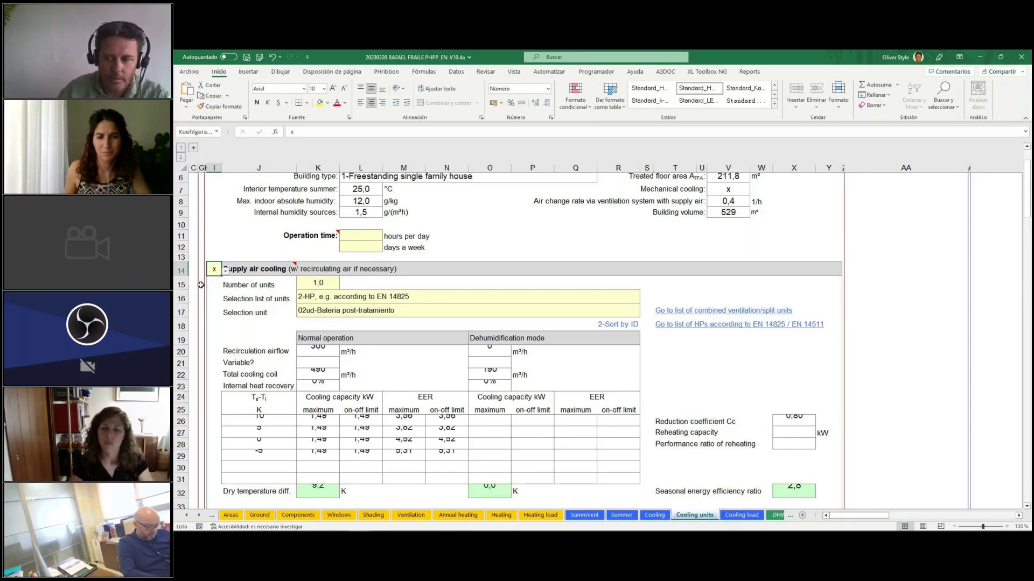
left_click(404, 375)
left_click_drag(1026, 183, 1020, 316)
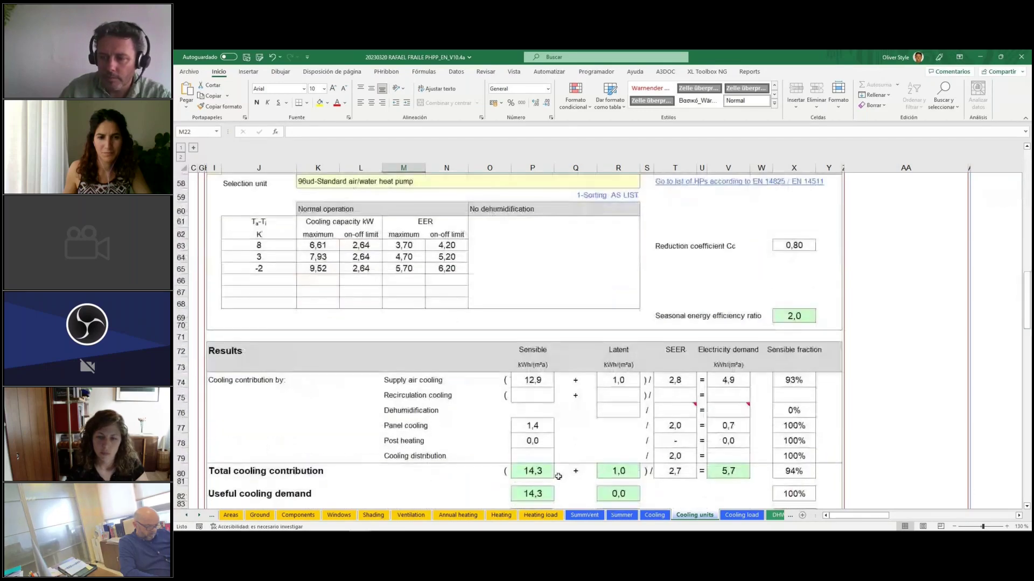
Set the climate data set on the Climate sheet to ES0002c-Barcelona.
left_click(186, 516)
left_click(261, 515)
left_click(376, 257)
left_click(375, 267)
left_click(375, 267)
left_click(374, 267)
left_click(374, 268)
left_click(374, 268)
left_click(373, 268)
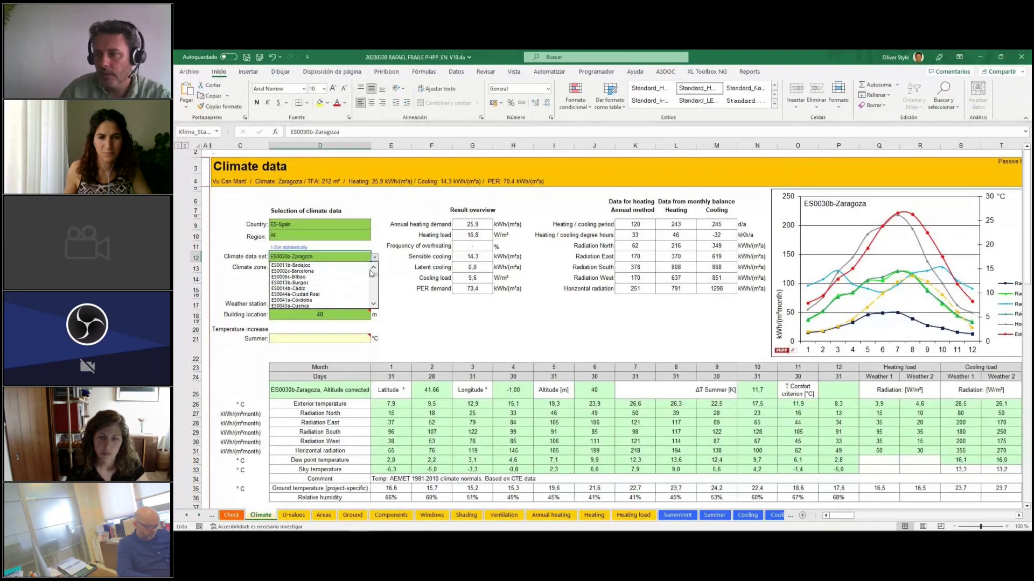
left_click(366, 271)
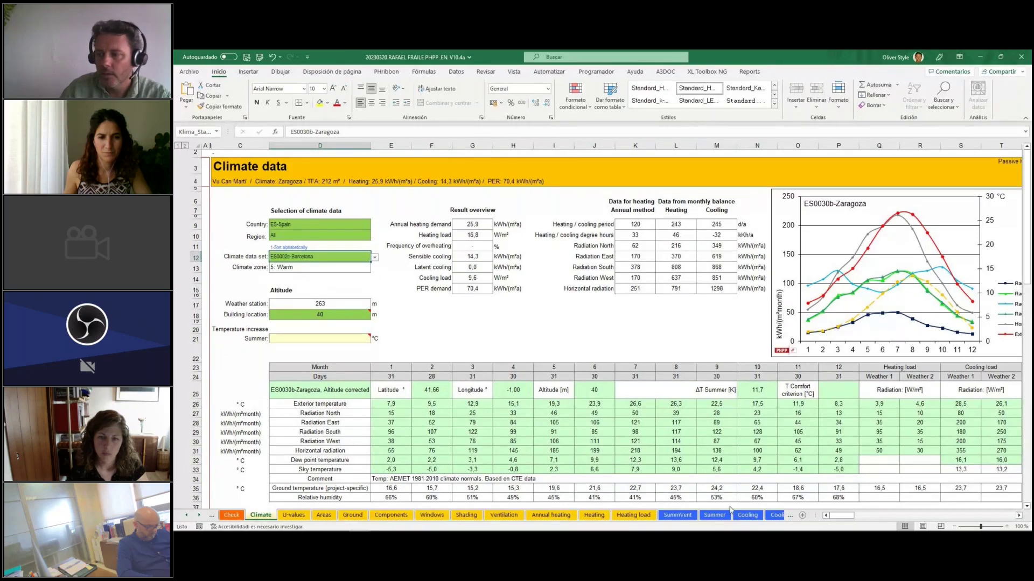
Open the Cooling units sheet and check the unsatisfied demand with supply air and panel cooling combined for Barcelona.
left_click(776, 515)
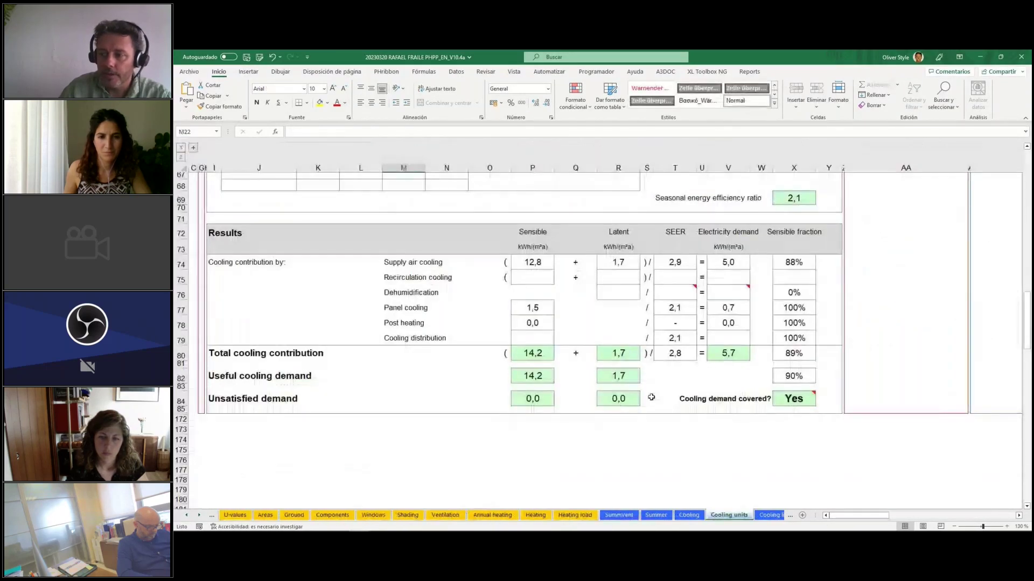
left_click(533, 399)
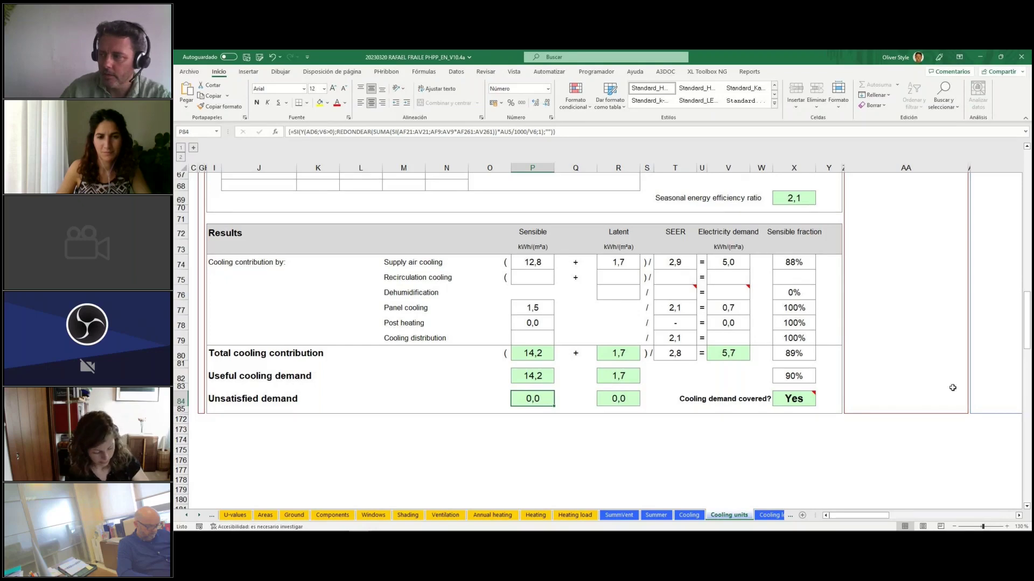
left_click_drag(1028, 330, 1029, 325)
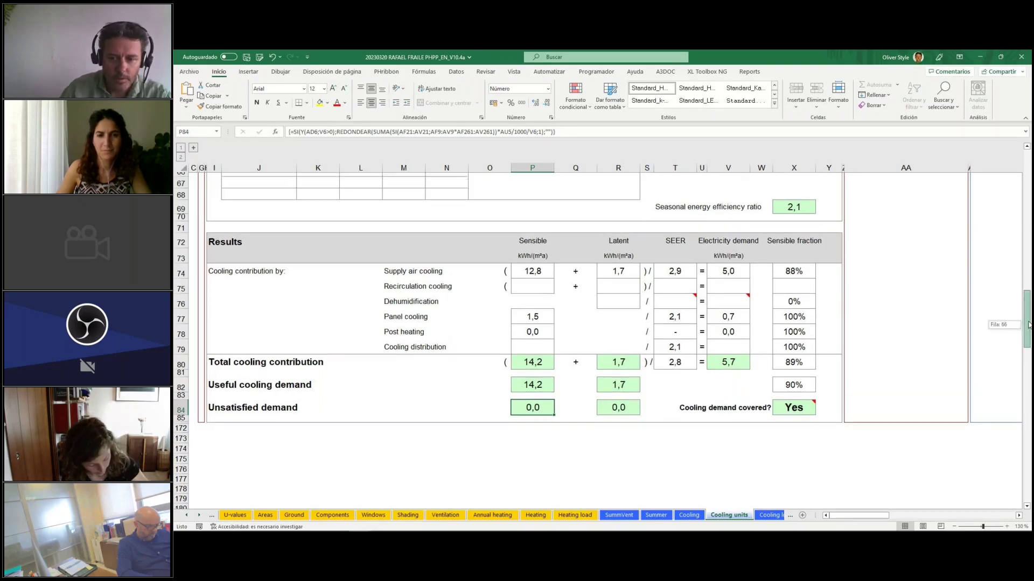
scroll(985, 325, "up", 1)
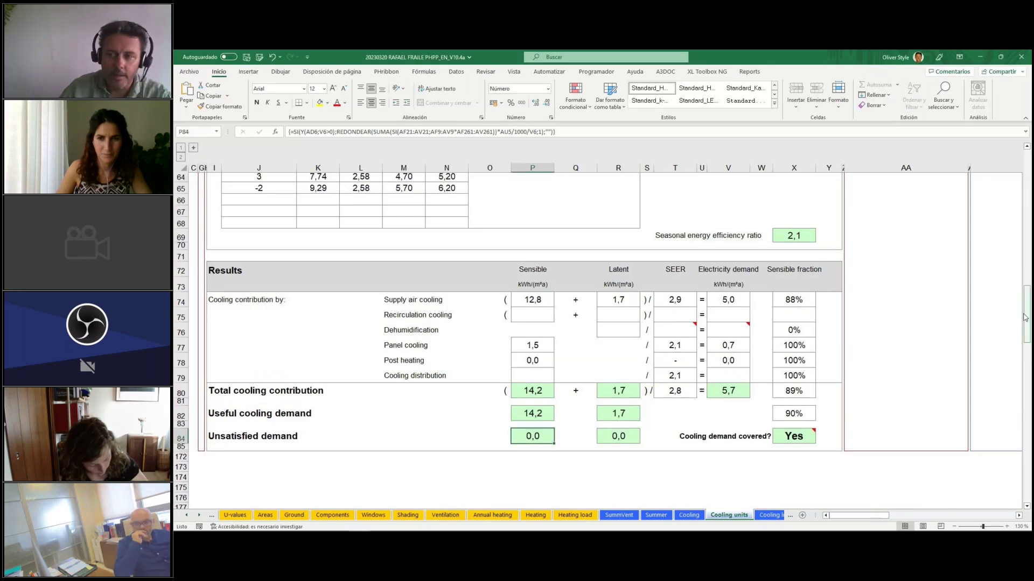
Deactivate Supply air cooling by setting its activation cell to blank, and return to the Panel cooling section.
left_click_drag(1024, 318, 993, 221)
scroll(993, 221, "up", 5)
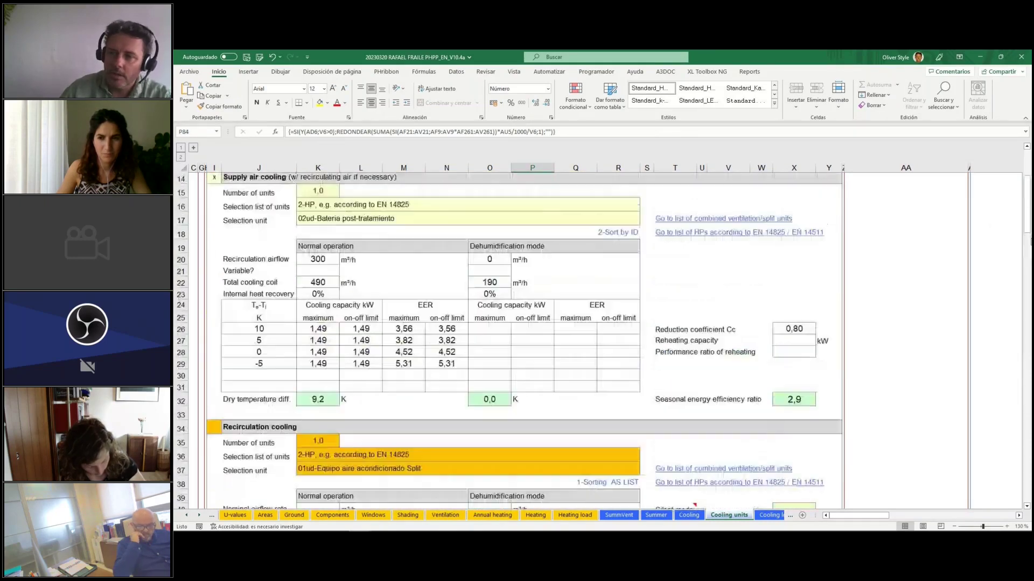
left_click(214, 206)
left_click(227, 209)
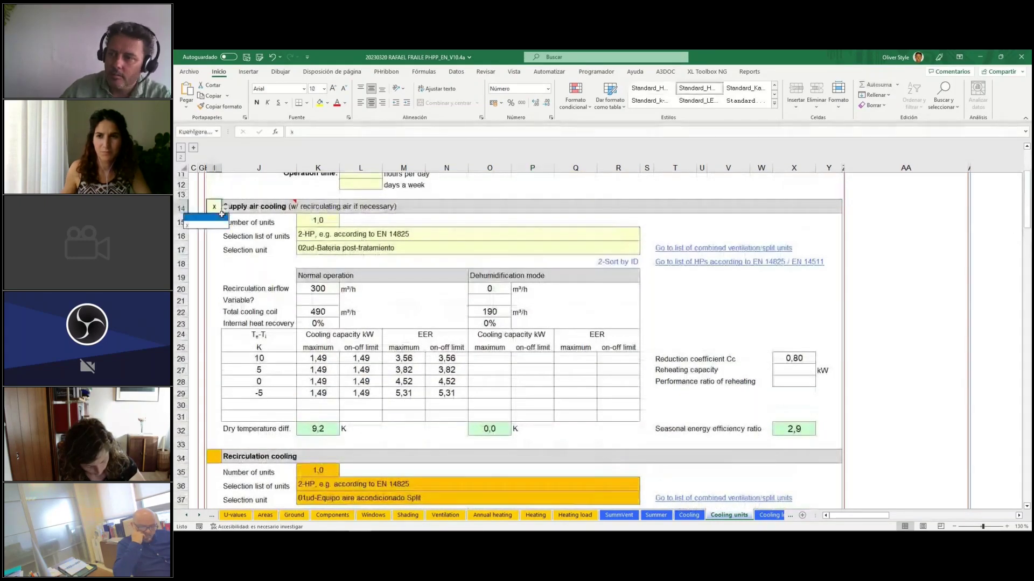
left_click(218, 220)
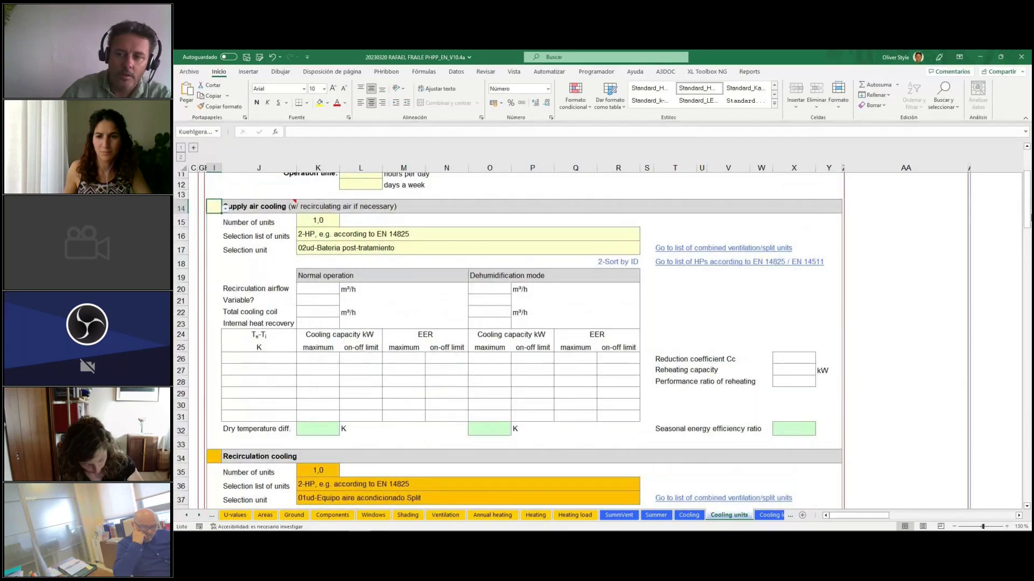
scroll(225, 208, "down", 11)
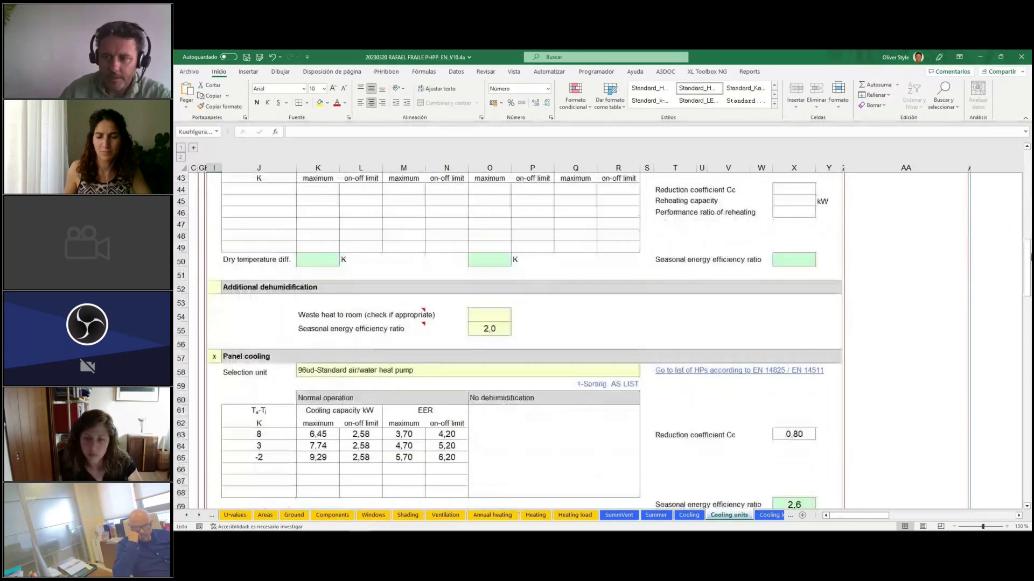
Activate Additional dehumidification with an x alongside Panel cooling, review its input fields, and check the demand coverage in the Results table.
left_click(215, 289)
left_click(225, 289)
left_click(215, 306)
left_click(495, 317)
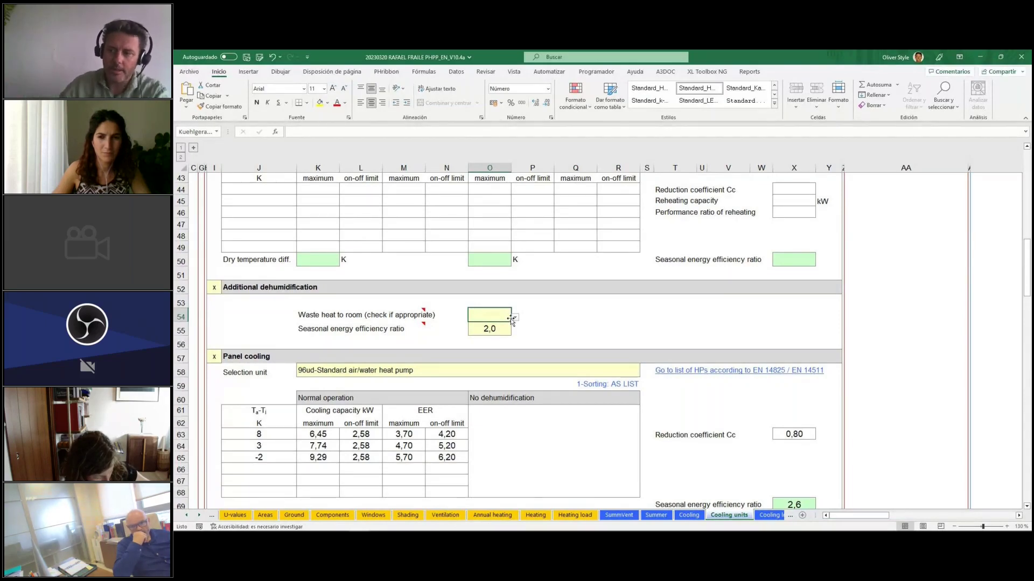
left_click(560, 327)
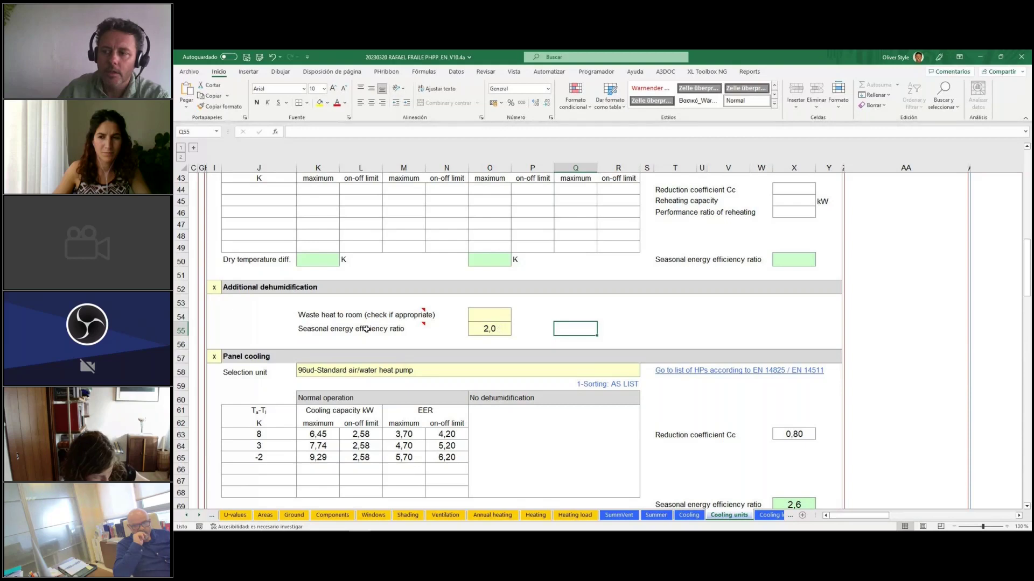
left_click(501, 329)
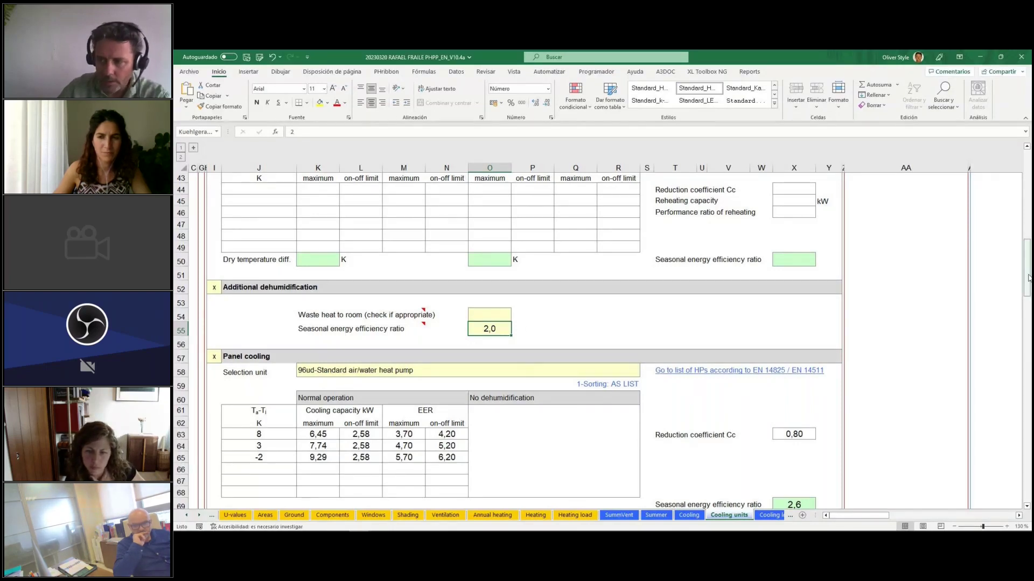
left_click_drag(1028, 277, 1027, 326)
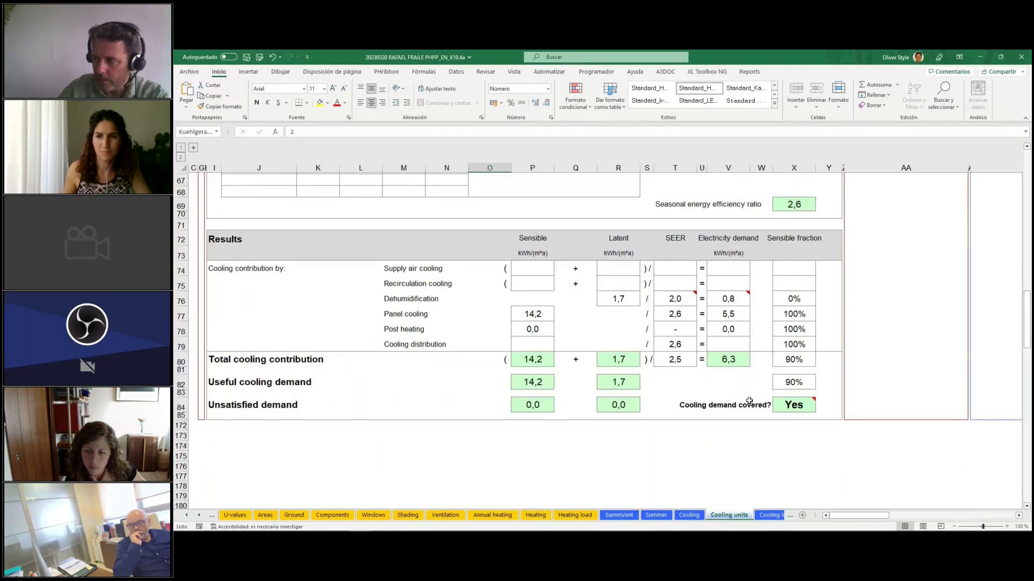
Deactivate Additional dehumidification by setting its activation cell to blank.
left_click_drag(1027, 326, 1027, 282)
left_click(214, 243)
left_click(226, 243)
left_click(218, 254)
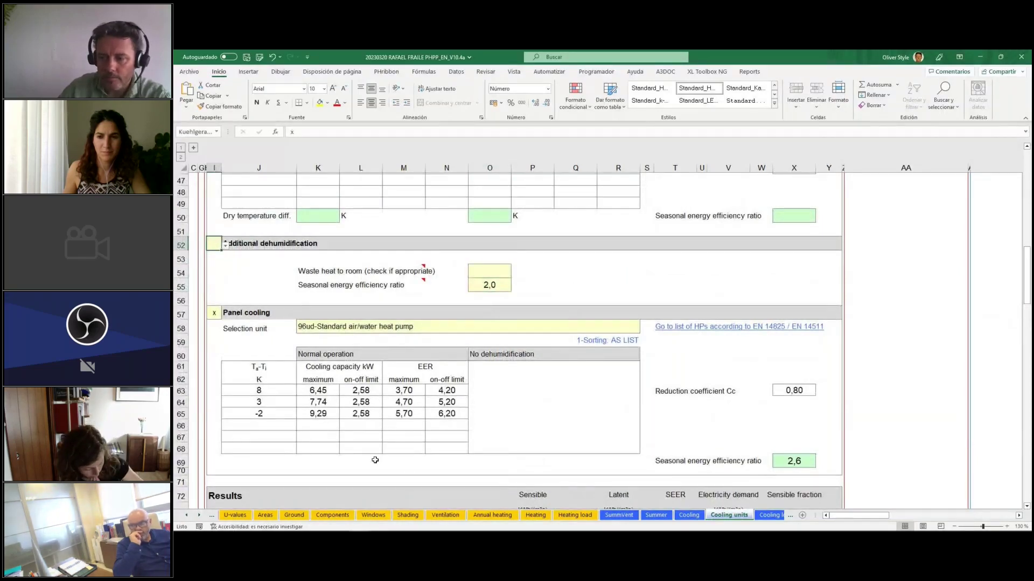
key("alt+Tab")
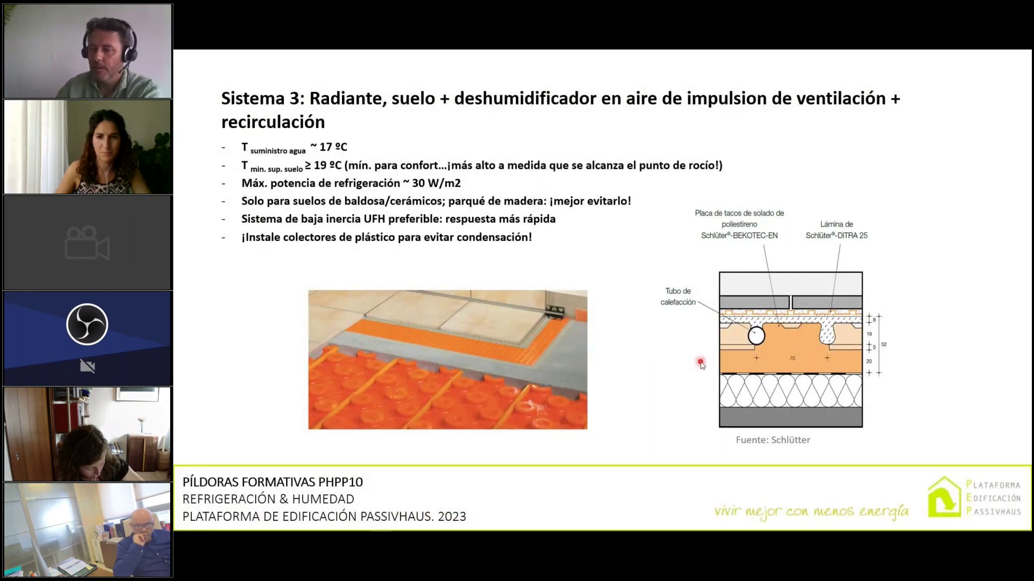
key("Right")
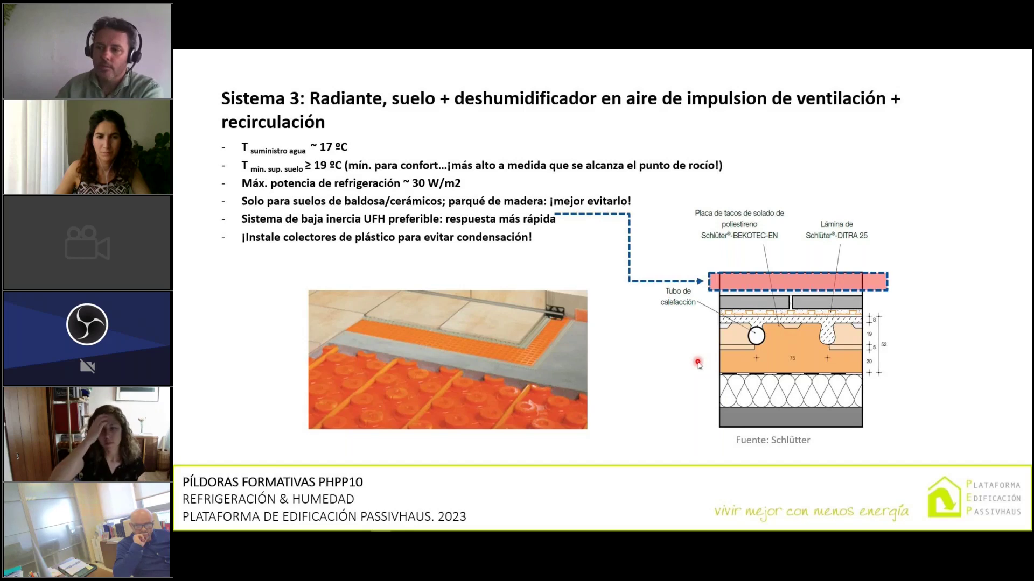
key("Right")
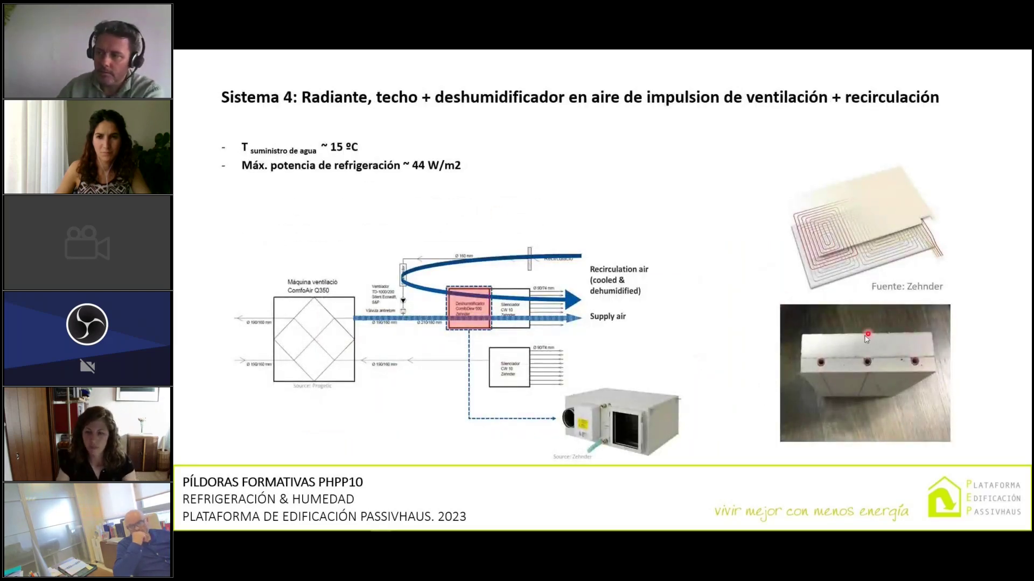
key("Right")
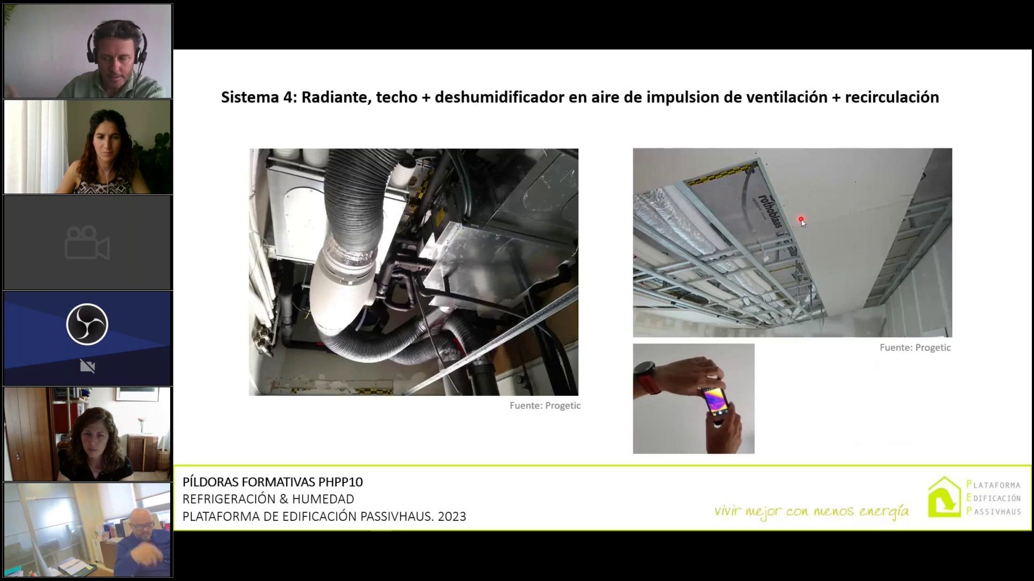
key("Right")
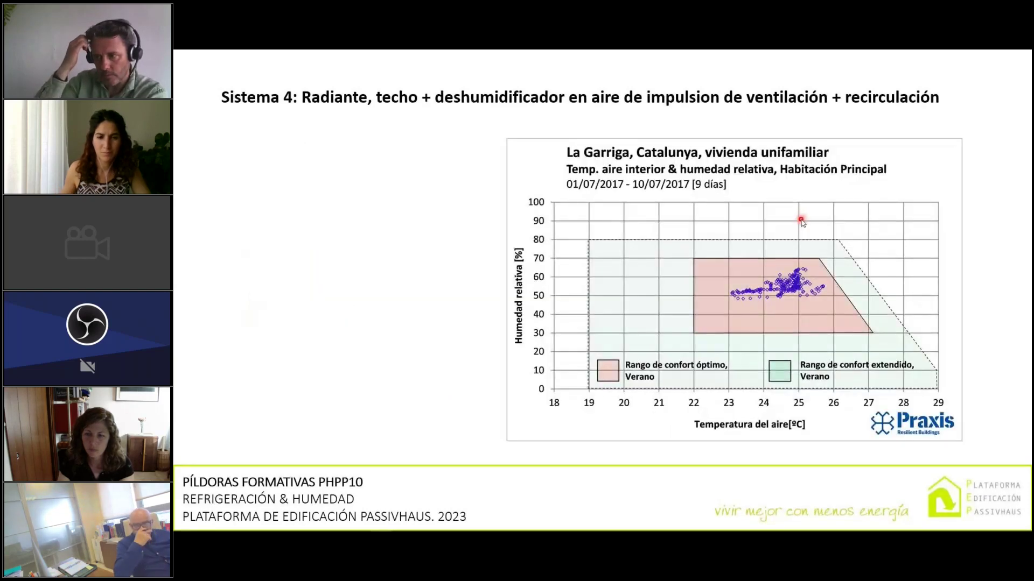